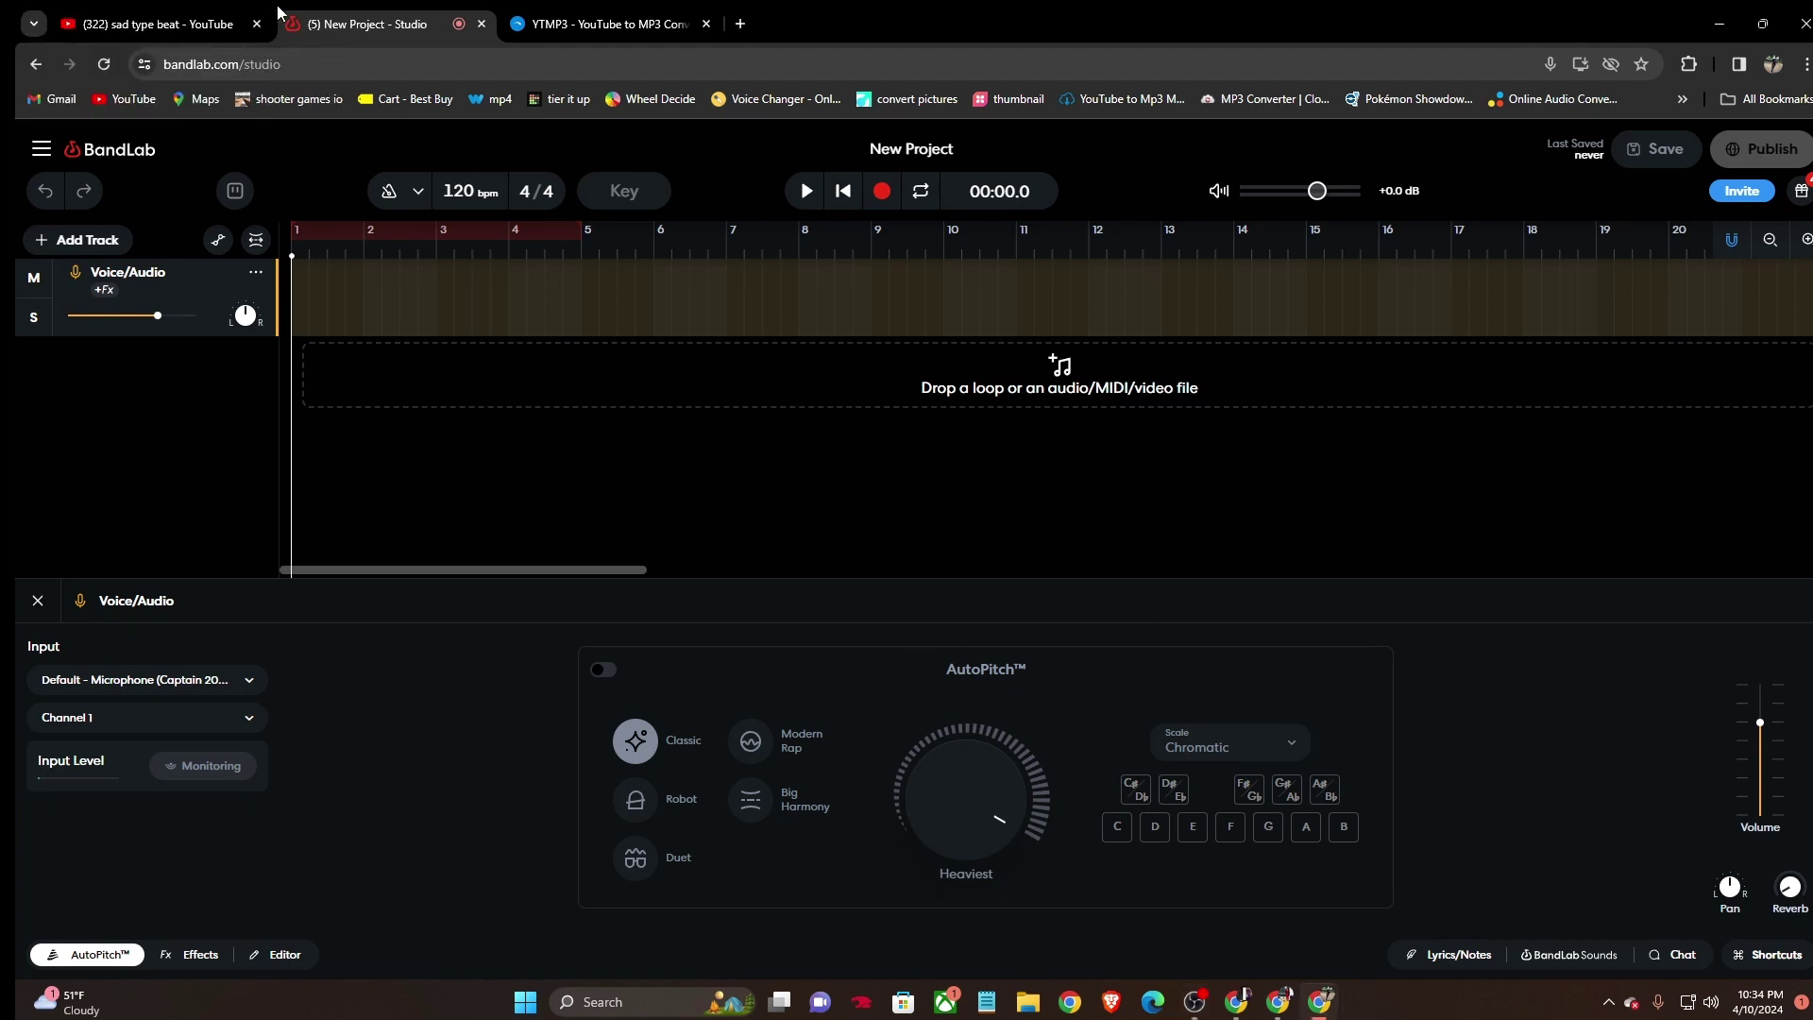
# Turn on input monitoring for the Voice/Audio track and set its input to Microphone (HyperX Quadcast).
pyautogui.click(156, 17)
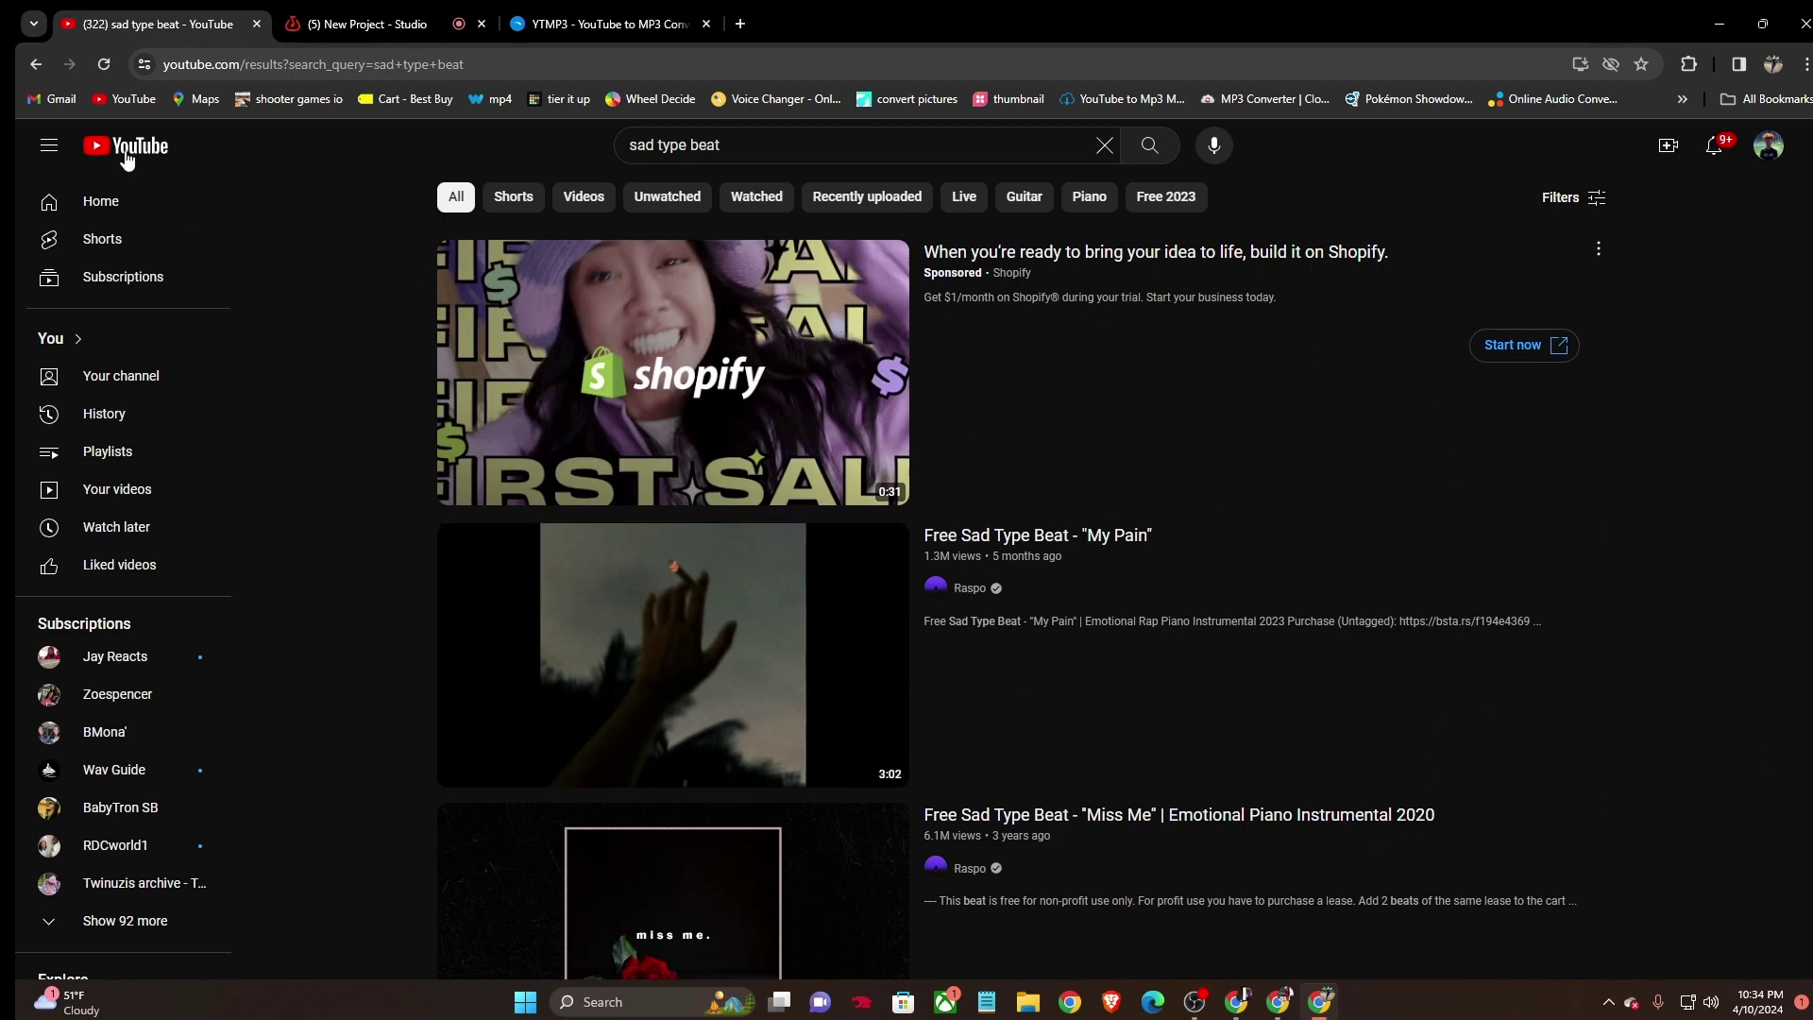
pyautogui.click(359, 23)
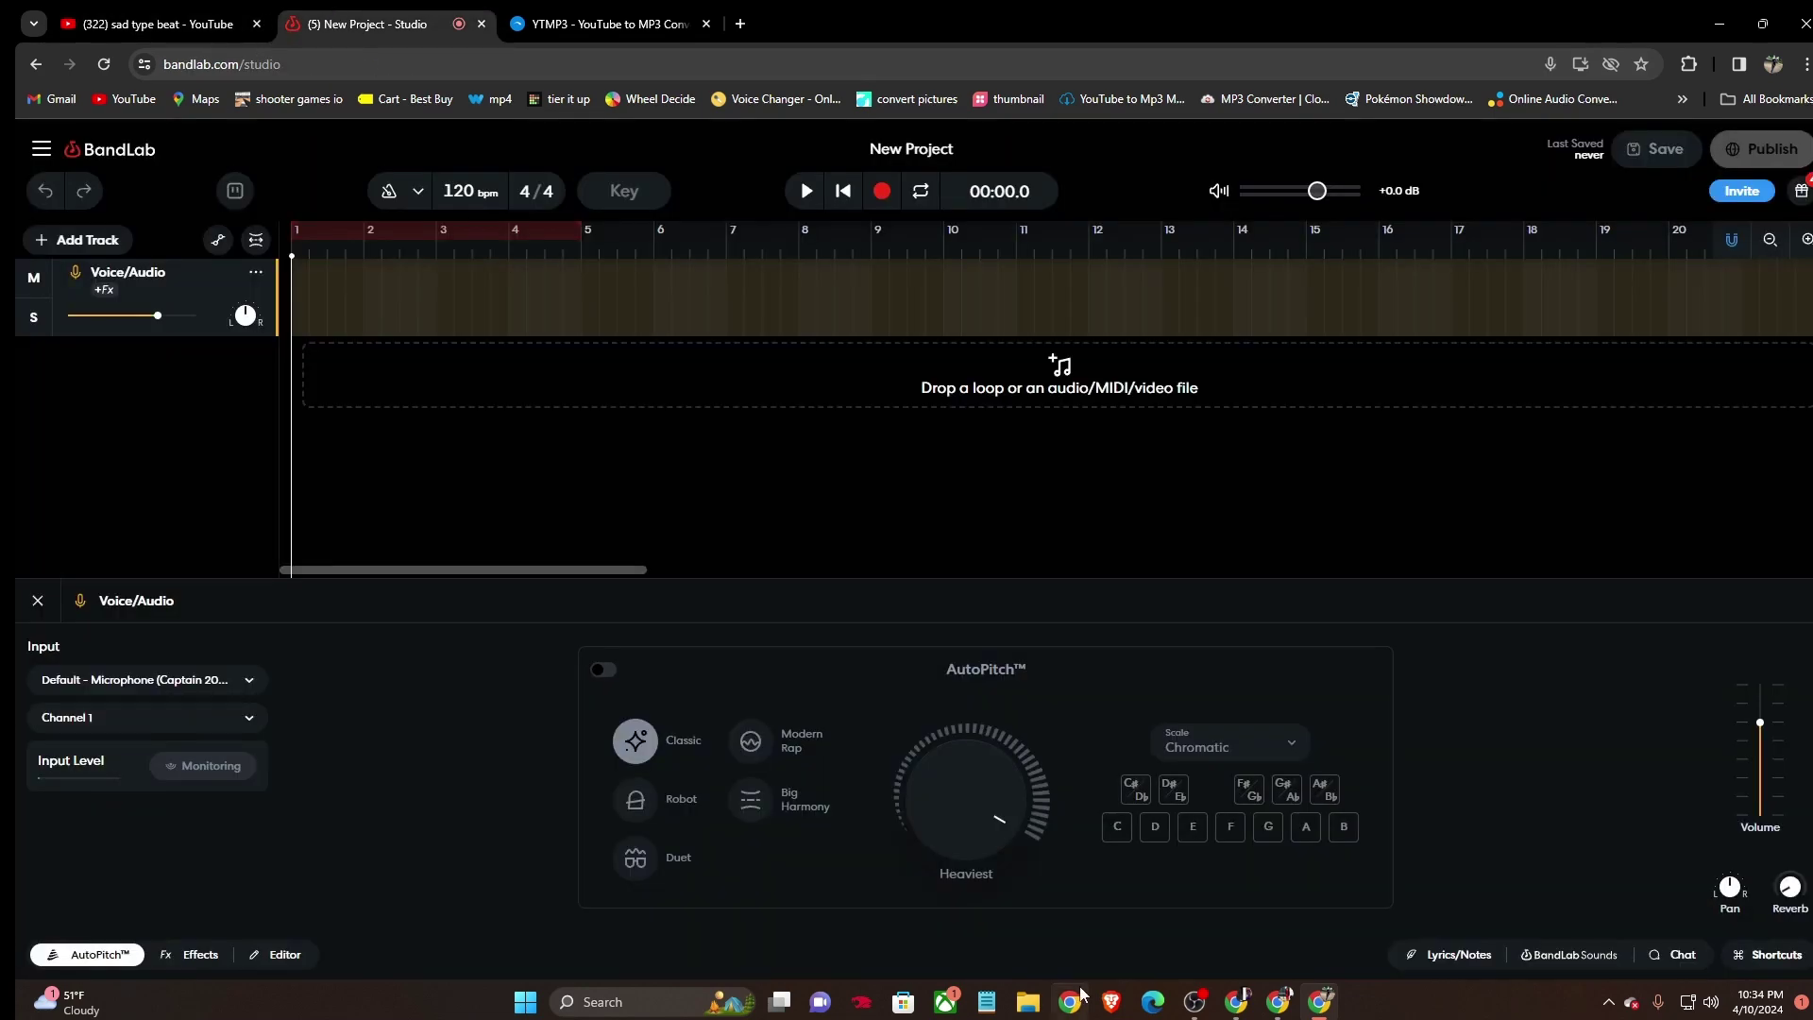
pyautogui.click(210, 766)
pyautogui.click(223, 689)
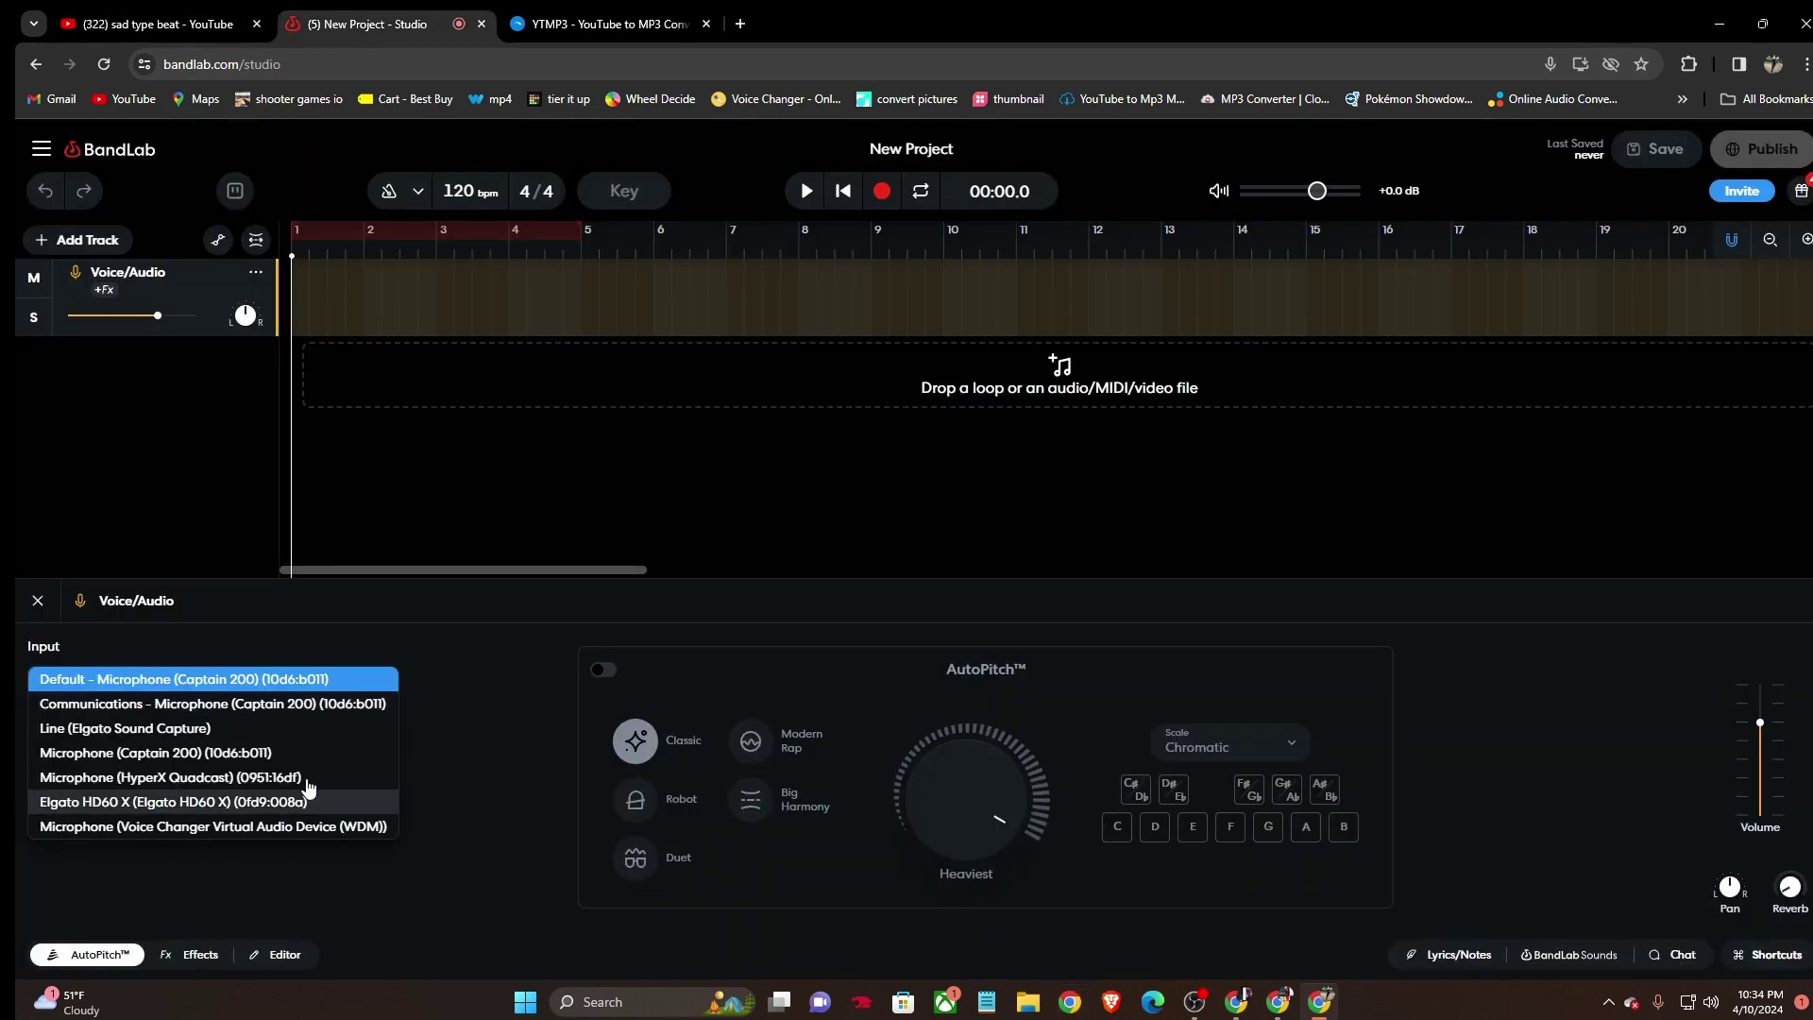
pyautogui.click(245, 777)
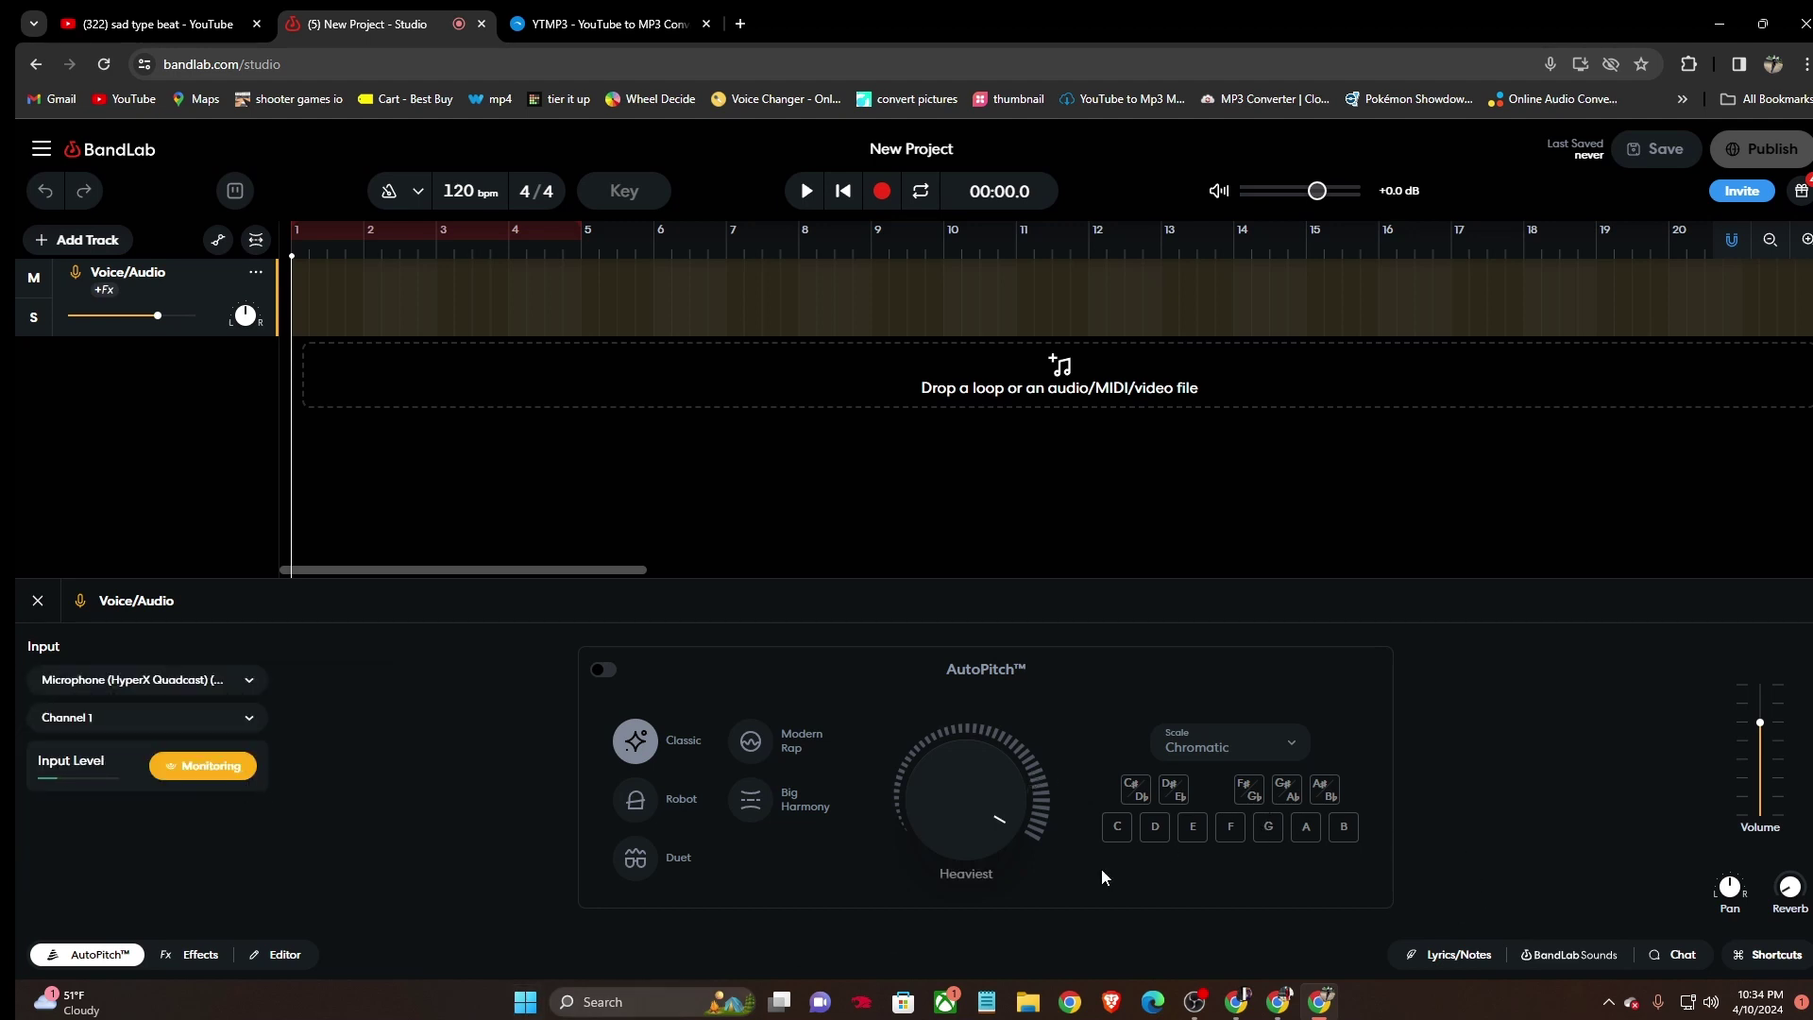
# Enable AutoPitch in C Major on the voice track and apply the favorite effects preset "slumpssss 6 trail".
pyautogui.click(1117, 835)
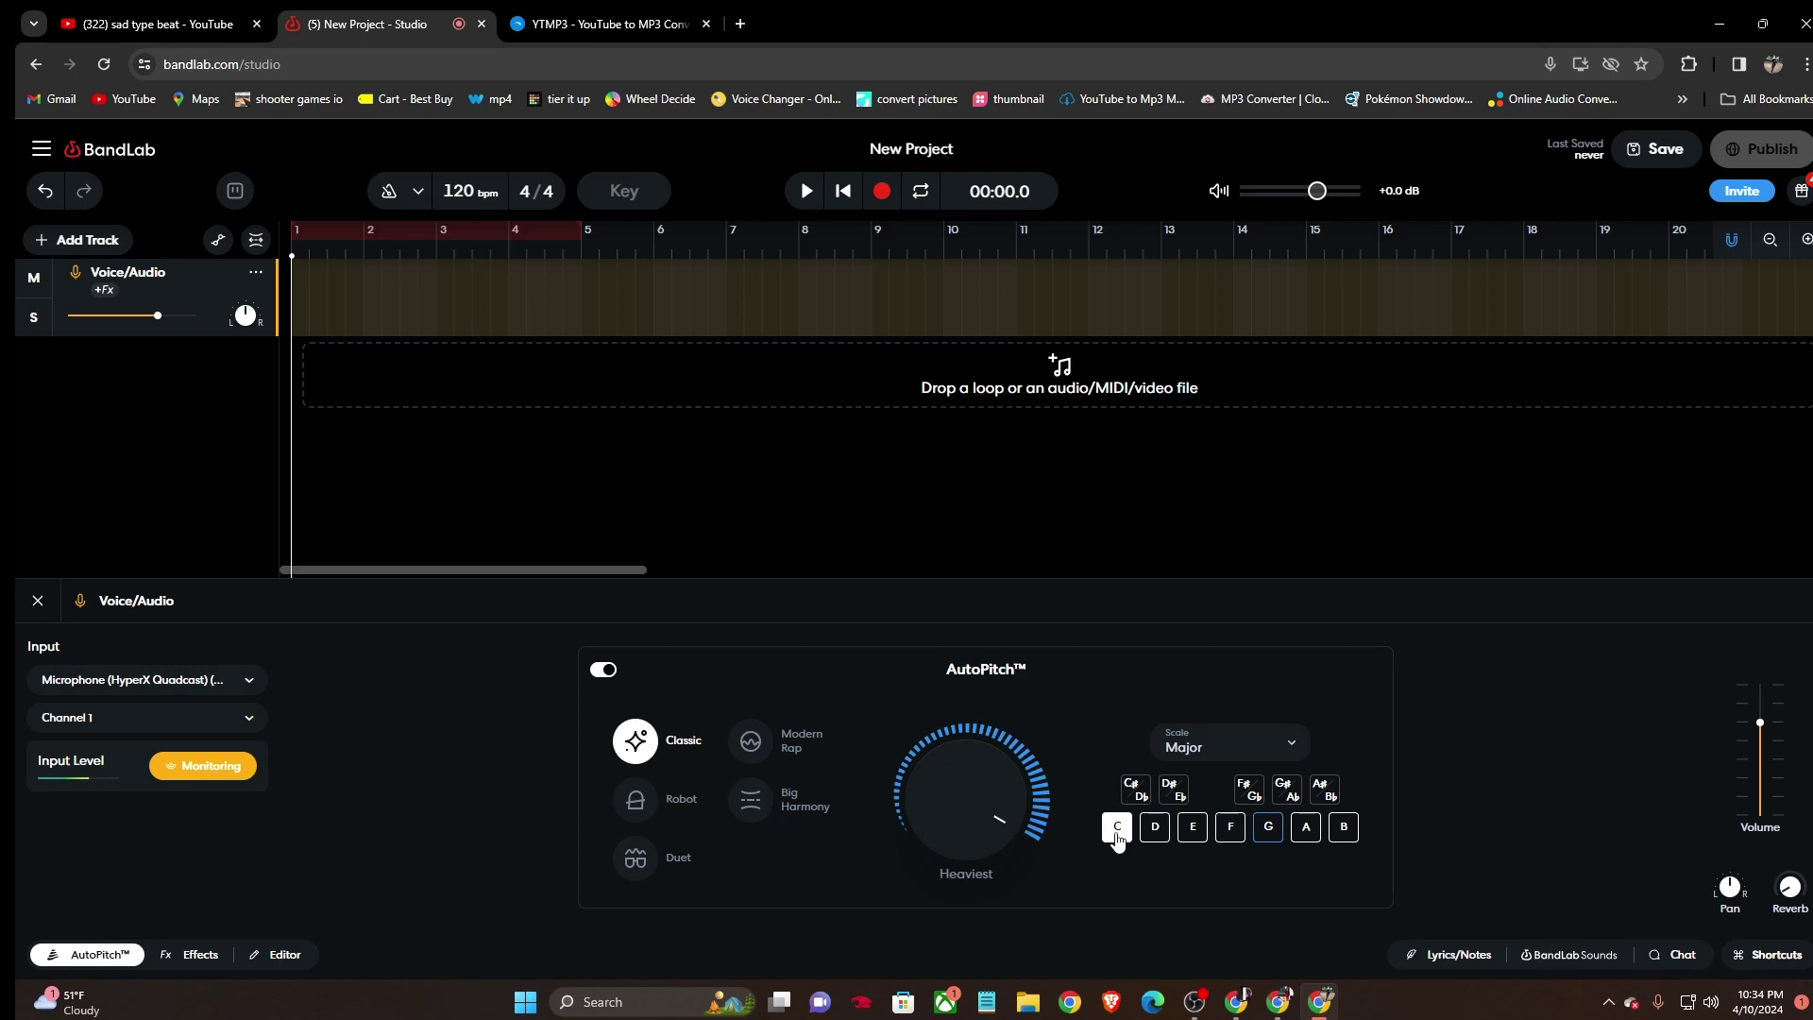
pyautogui.click(197, 955)
pyautogui.click(166, 808)
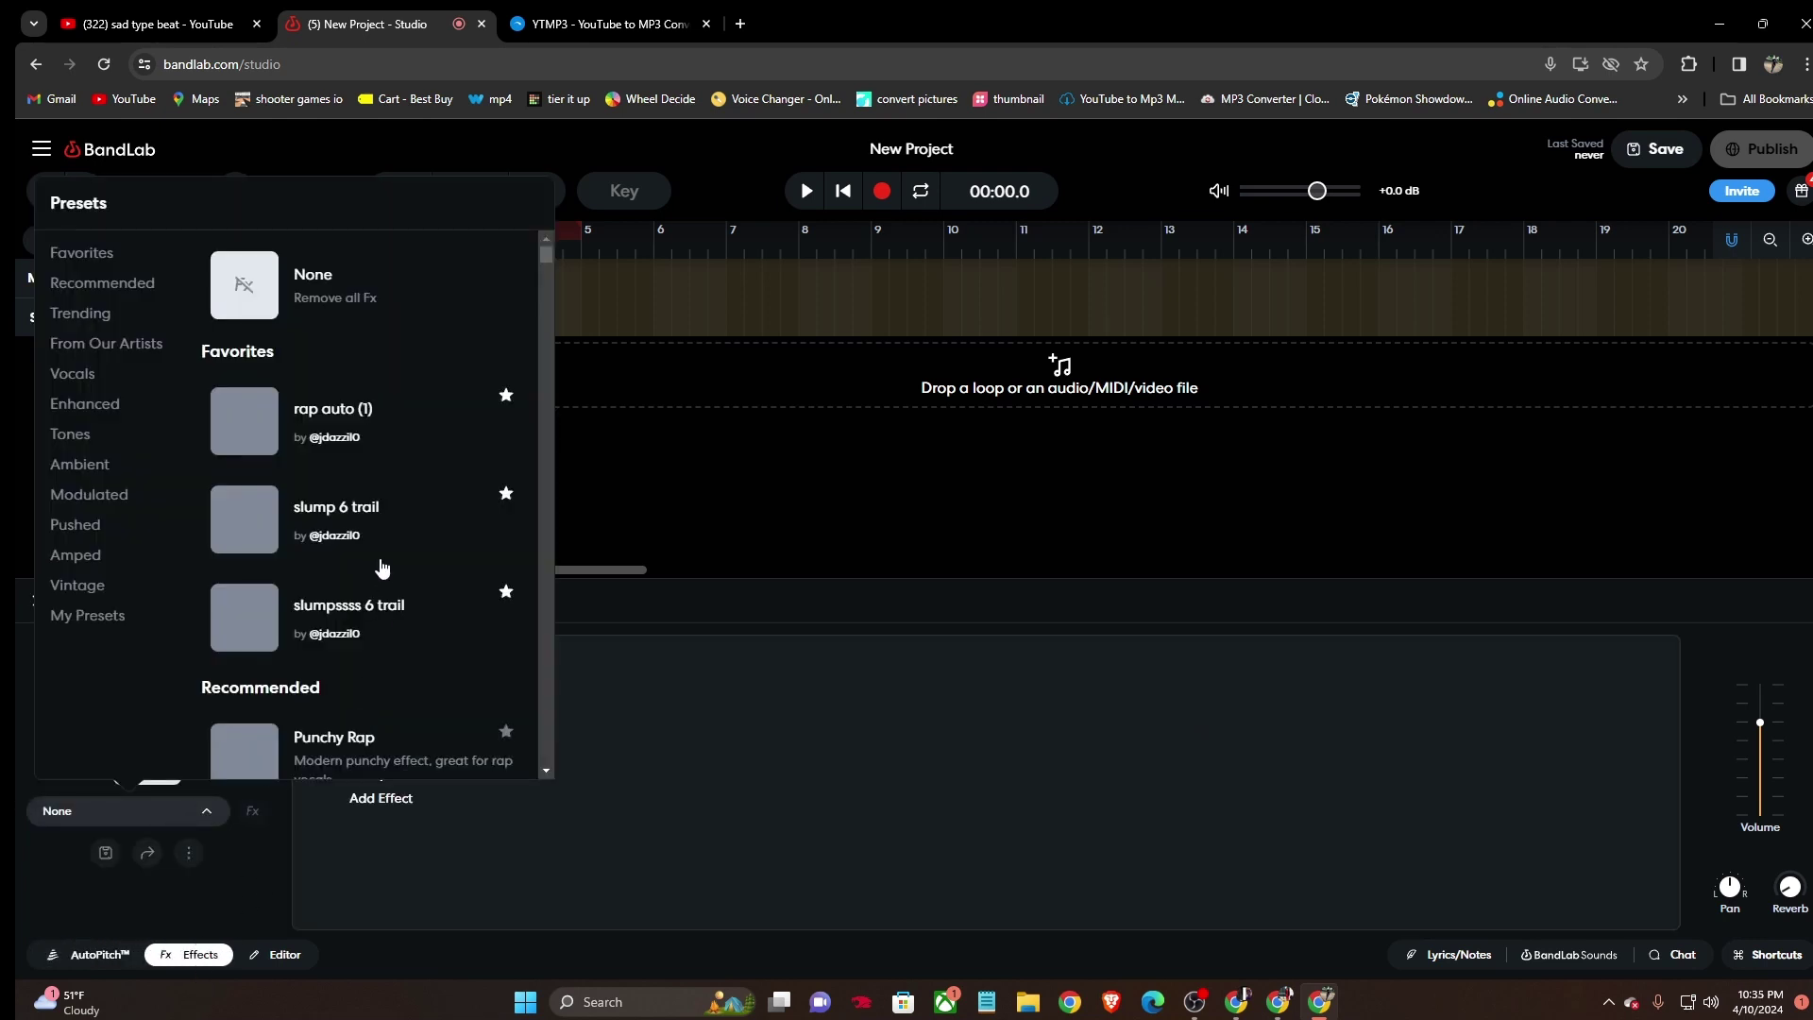
pyautogui.click(425, 616)
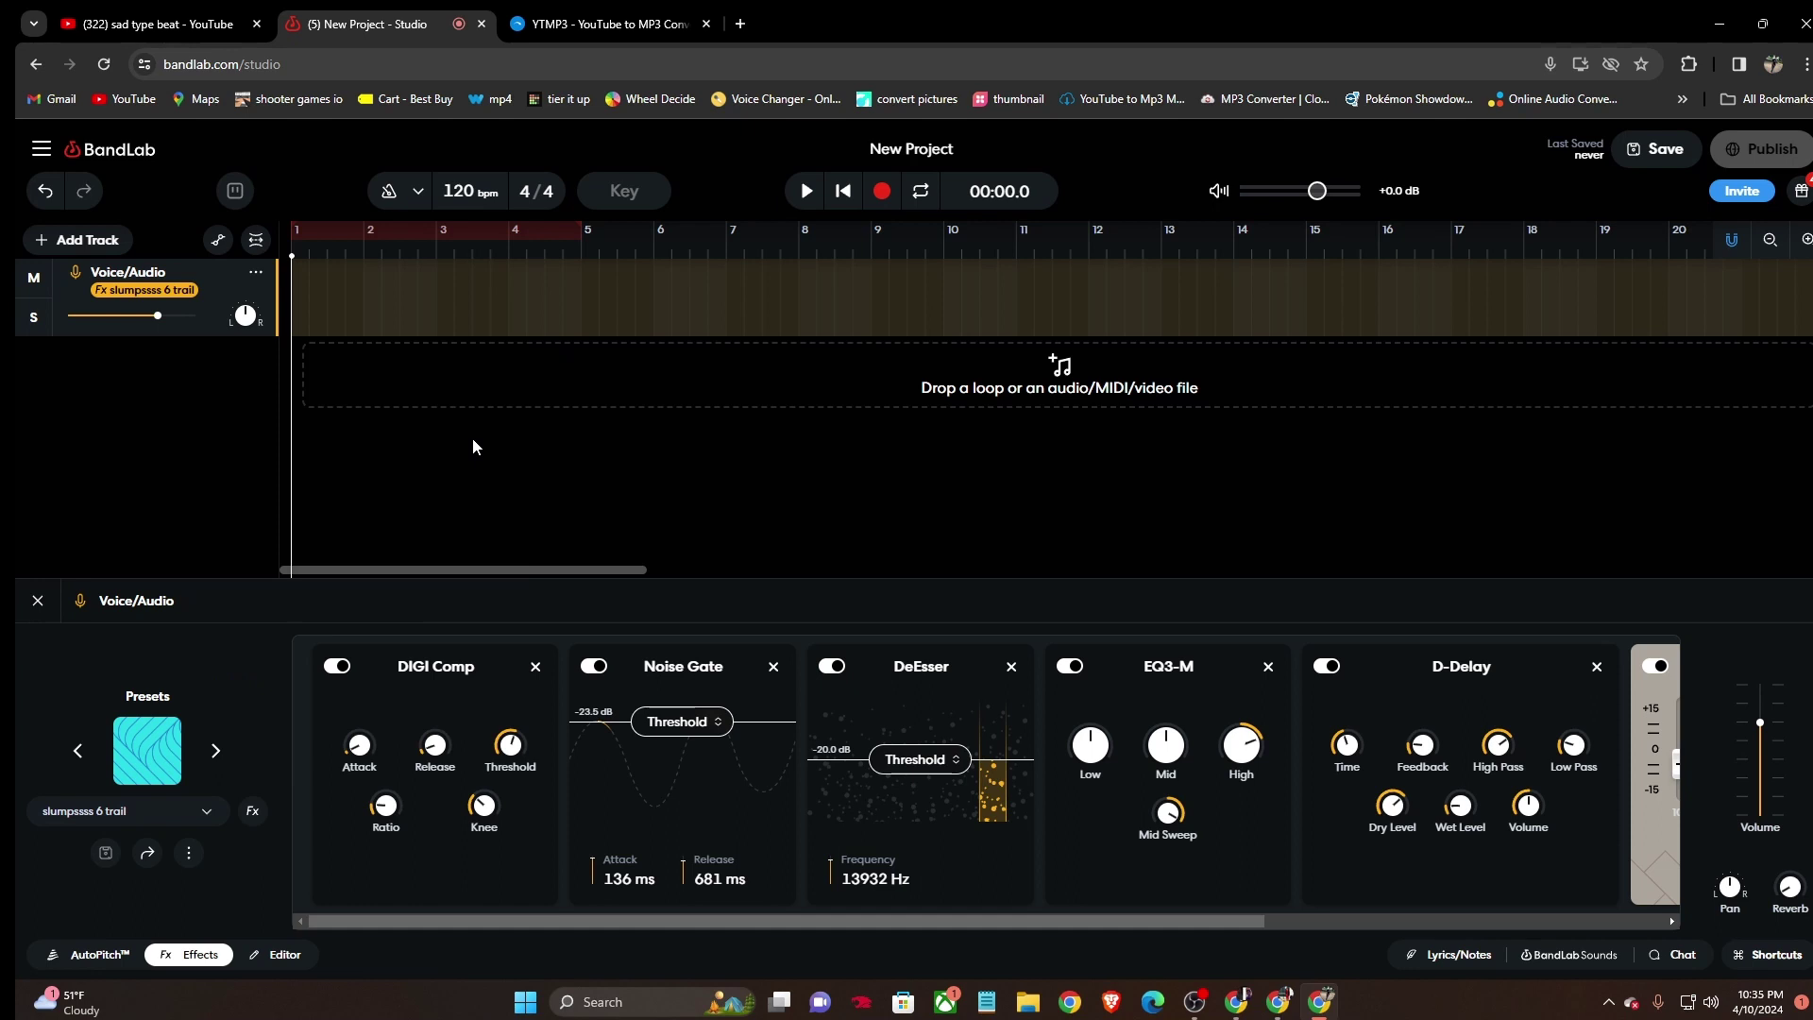
# Switch to YouTube and preview the beat video Free Sad Type Beat - "My Pain", skipping its ads.
pyautogui.click(201, 21)
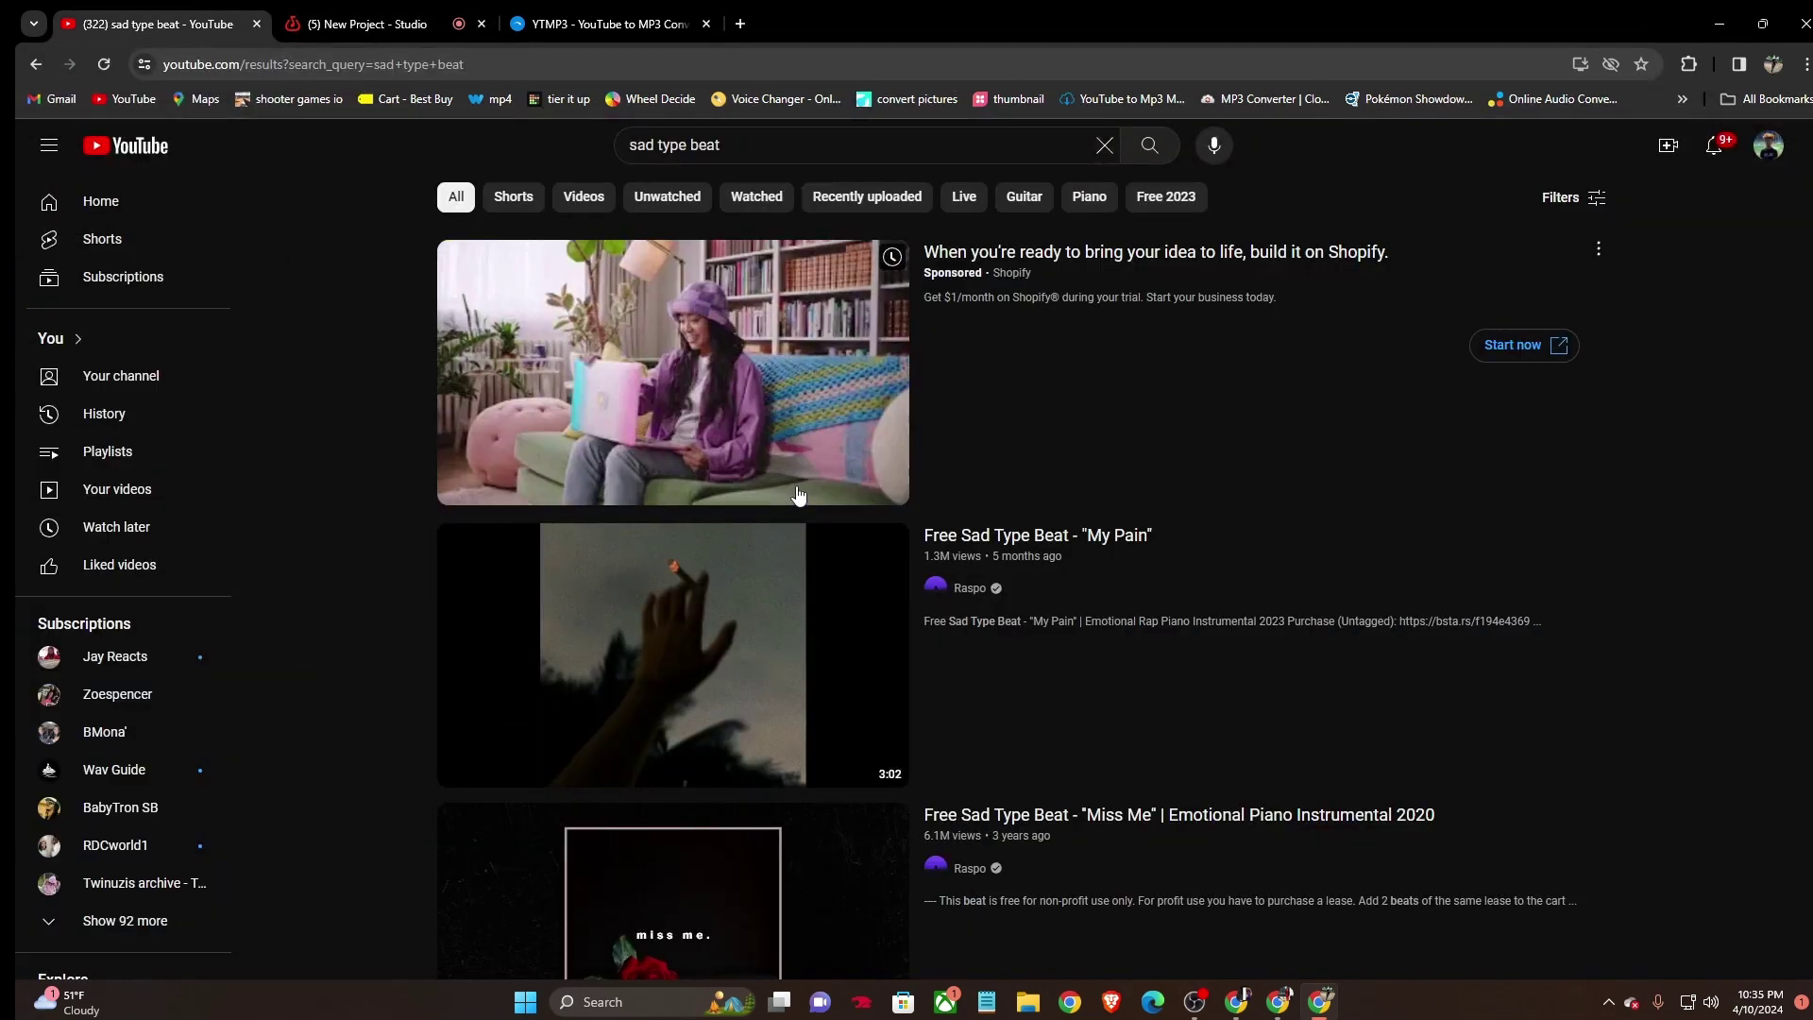
pyautogui.moveTo(648, 655)
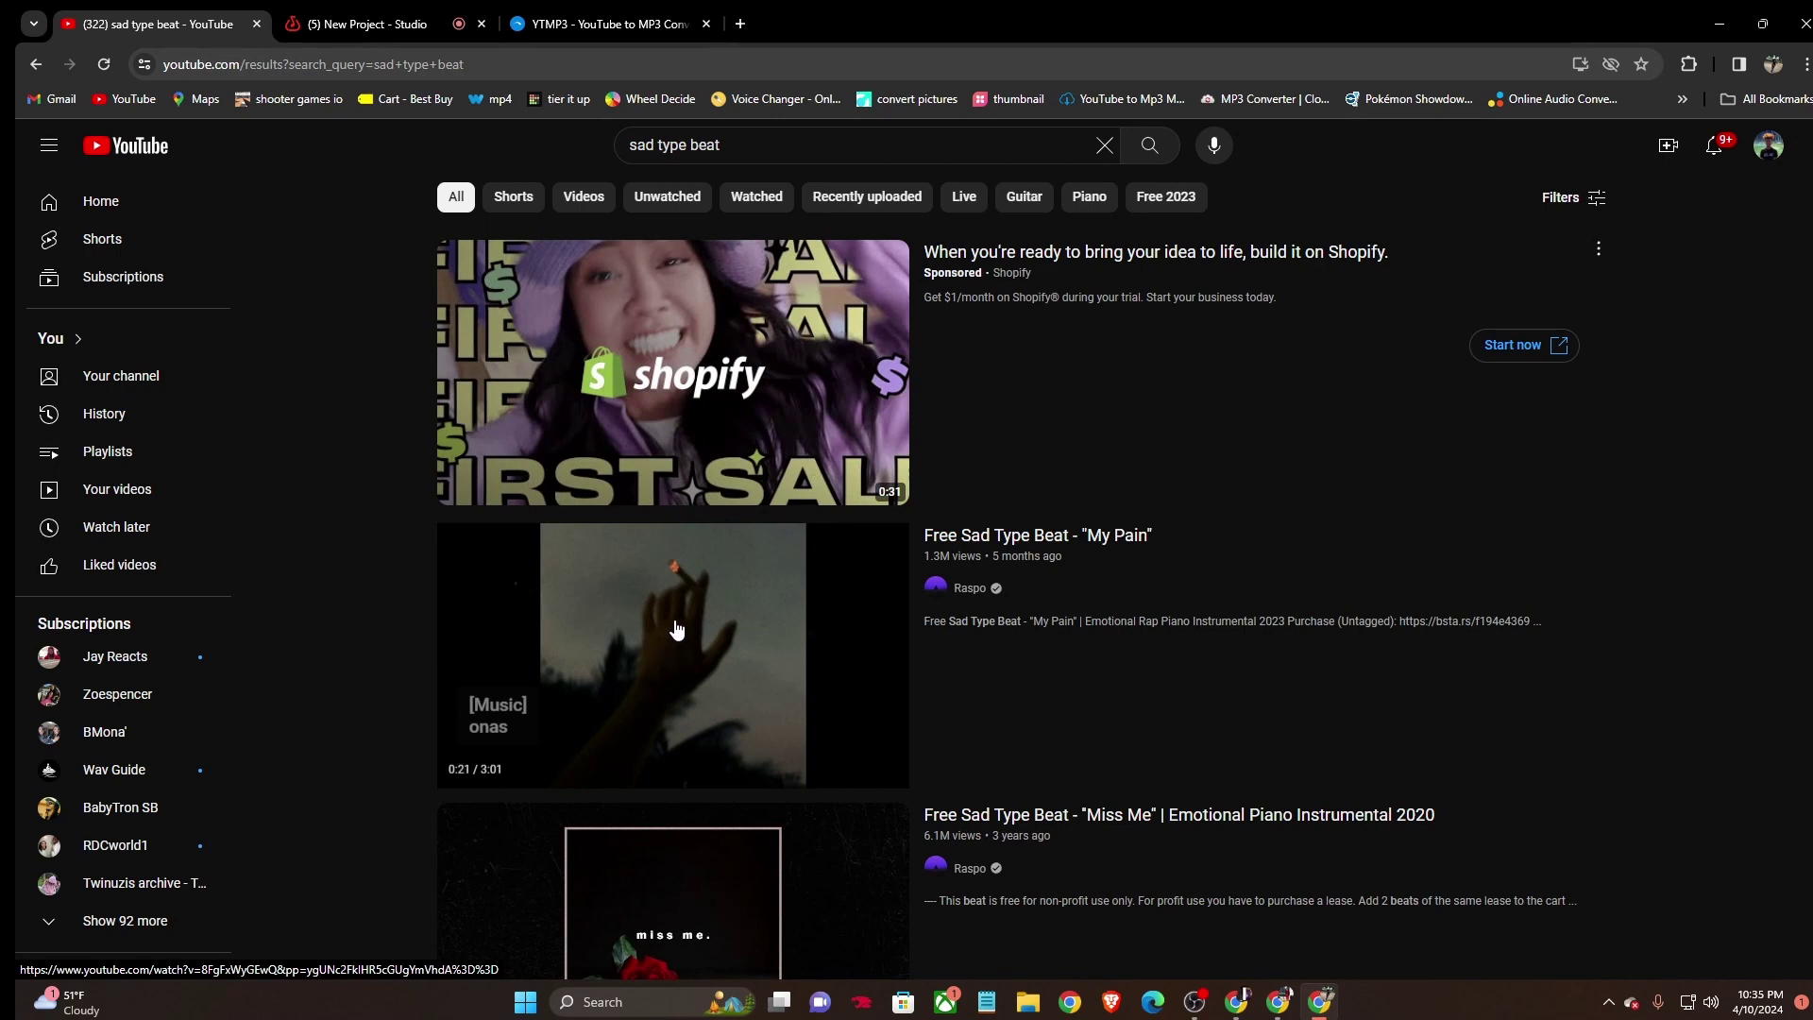
pyautogui.moveTo(809, 417)
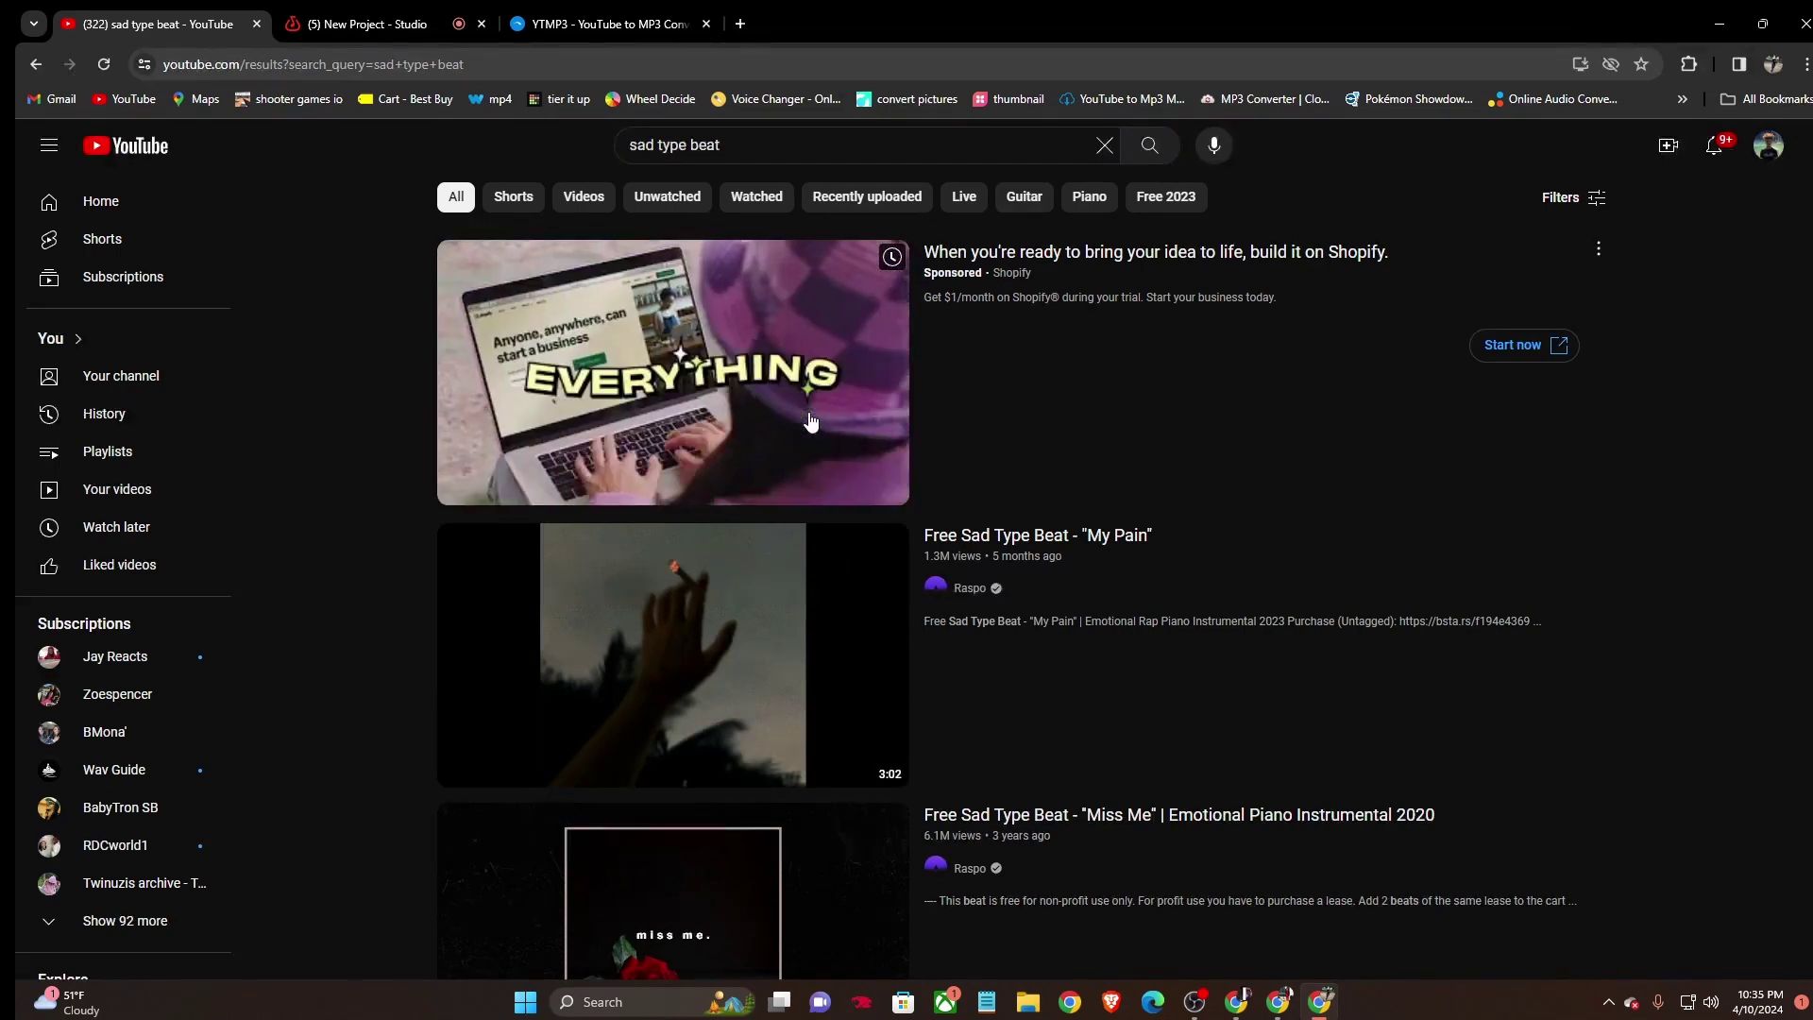
pyautogui.moveTo(771, 617)
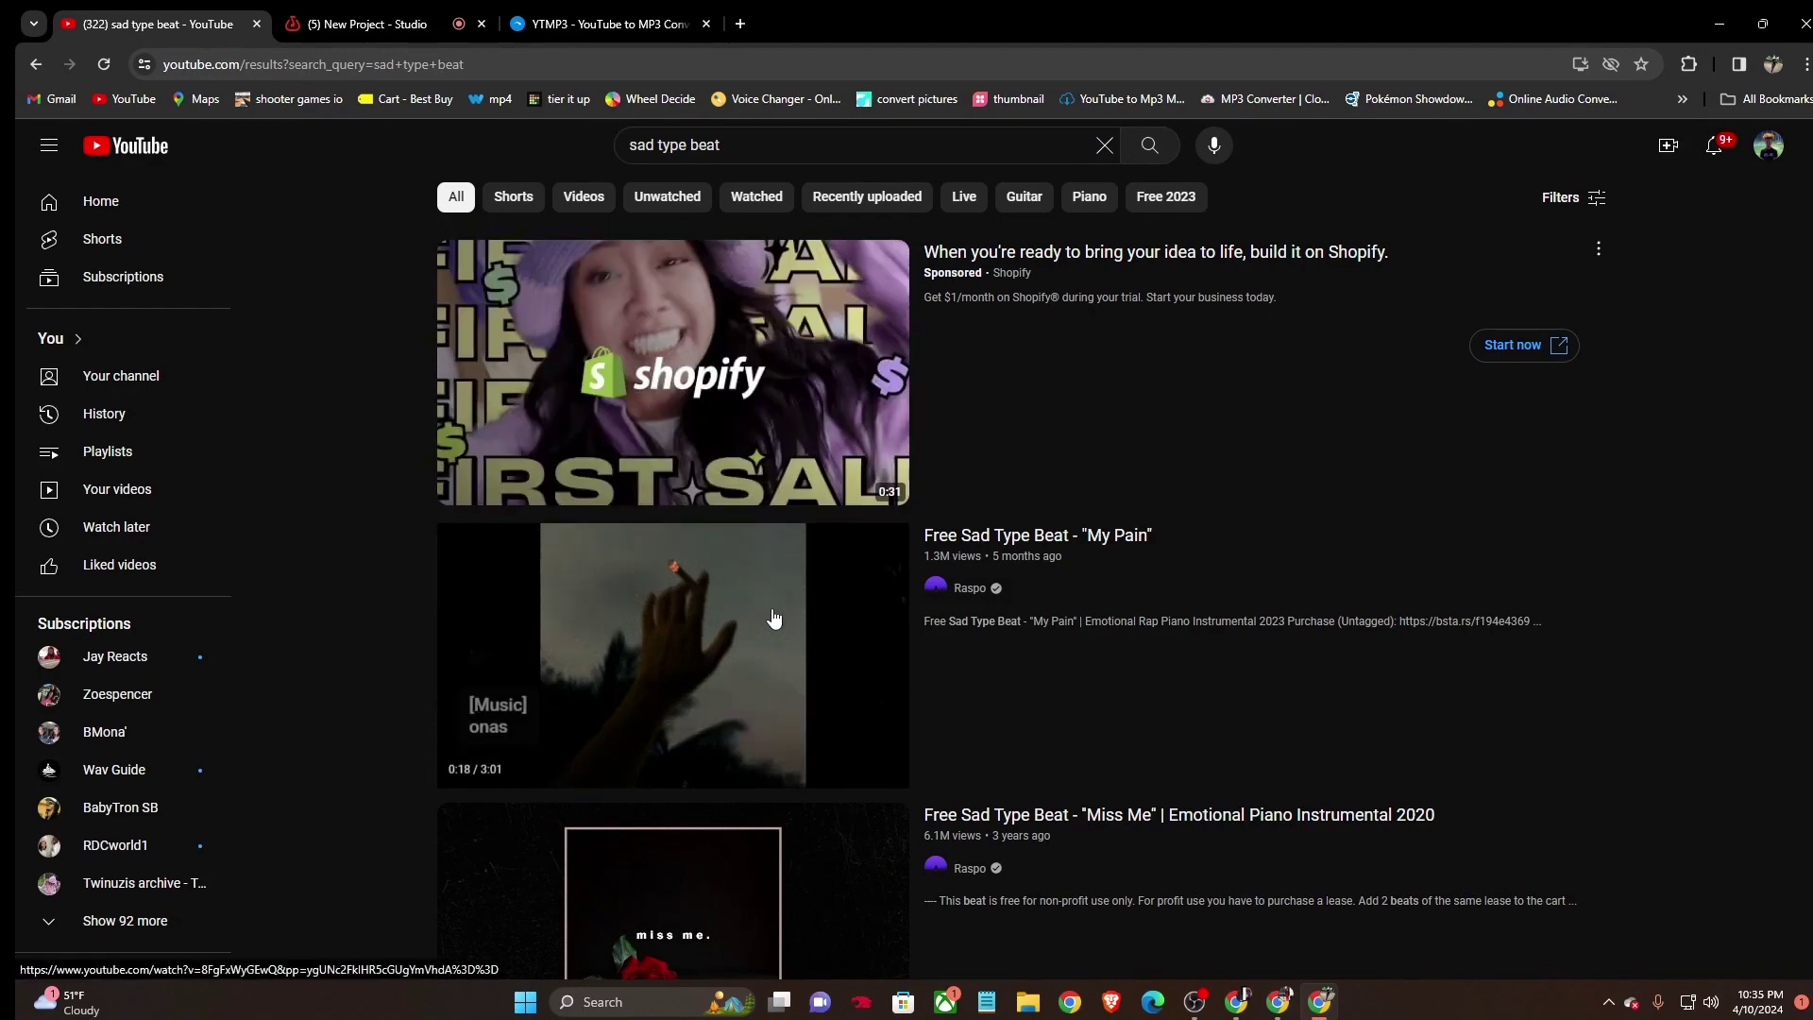
pyautogui.click(752, 677)
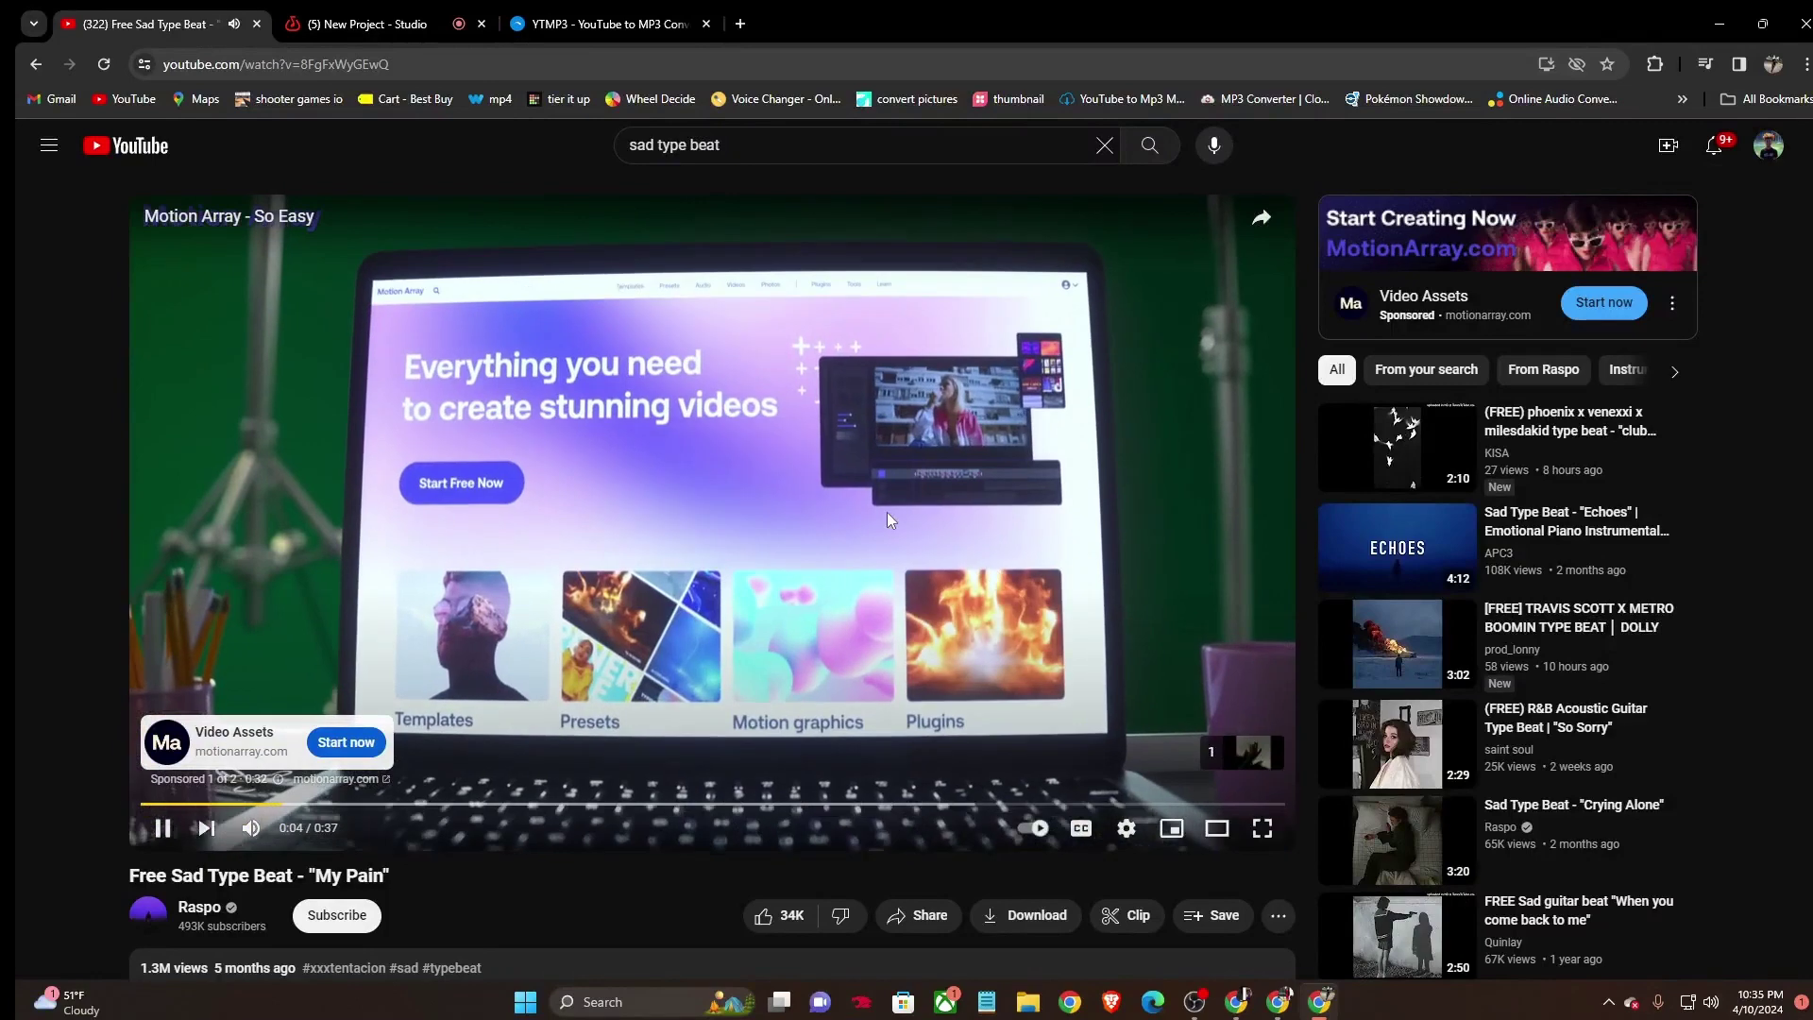
pyautogui.click(887, 511)
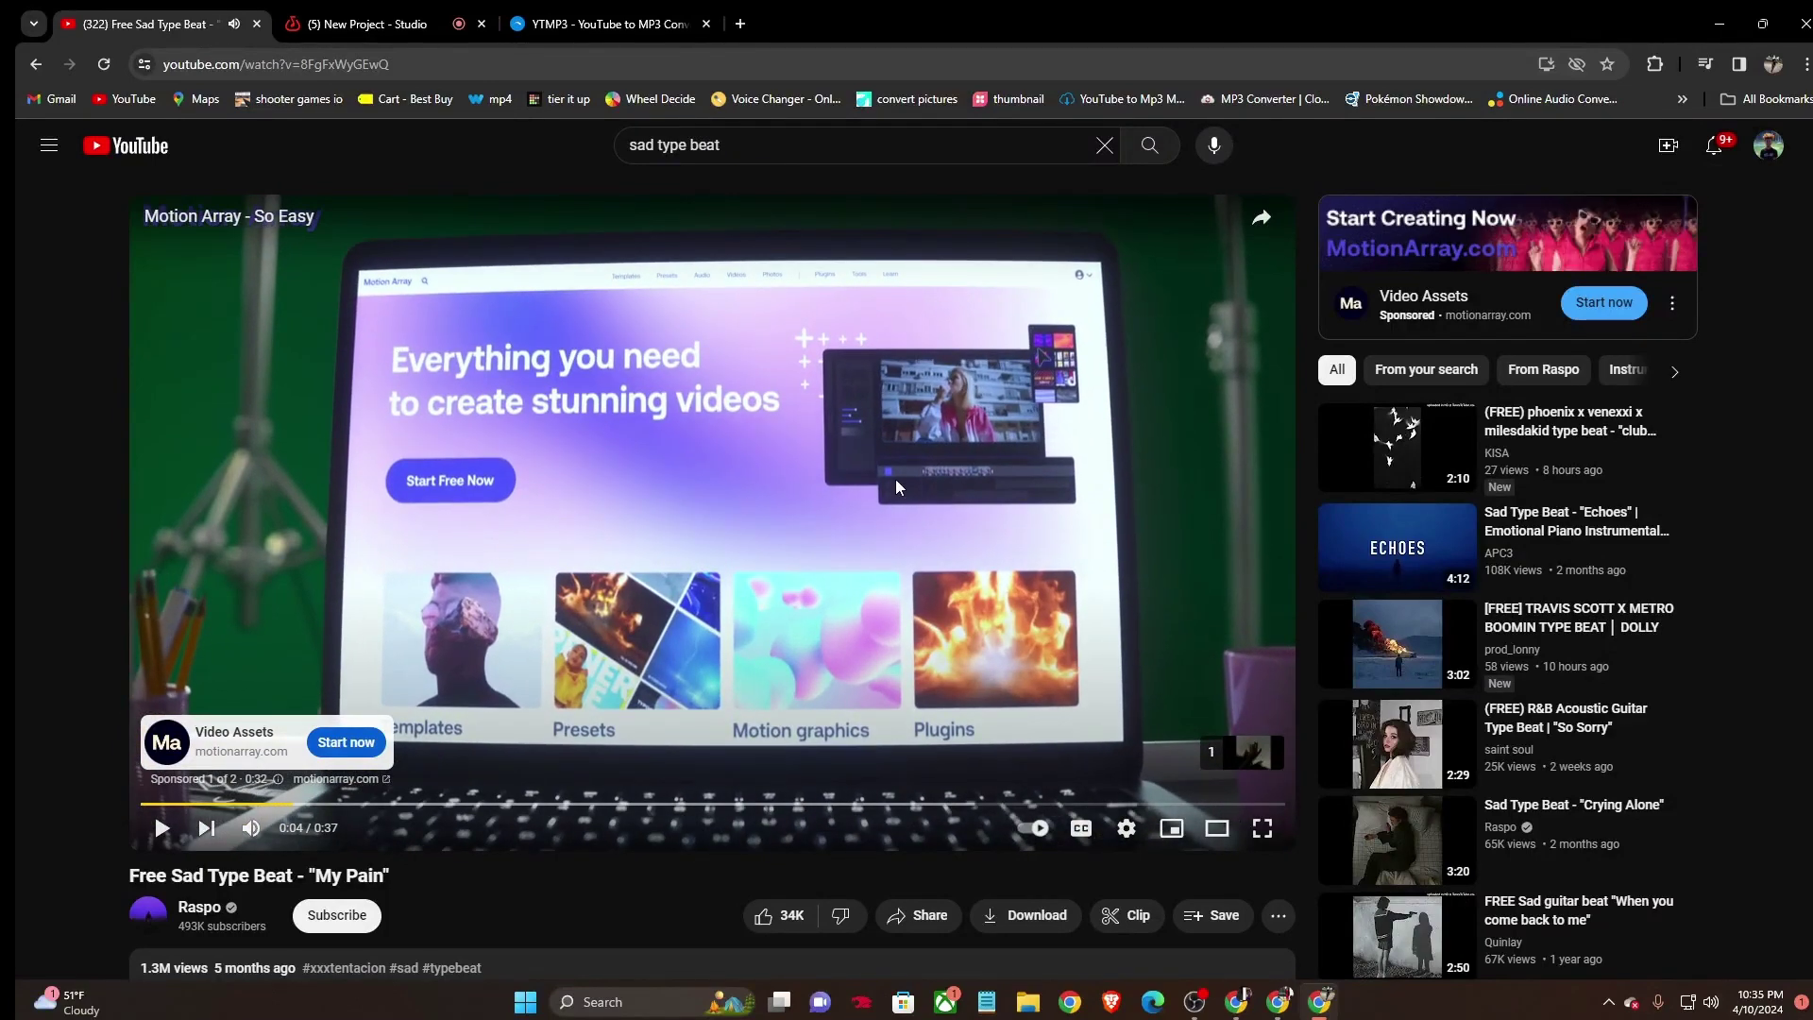
pyautogui.click(1025, 571)
pyautogui.click(1273, 765)
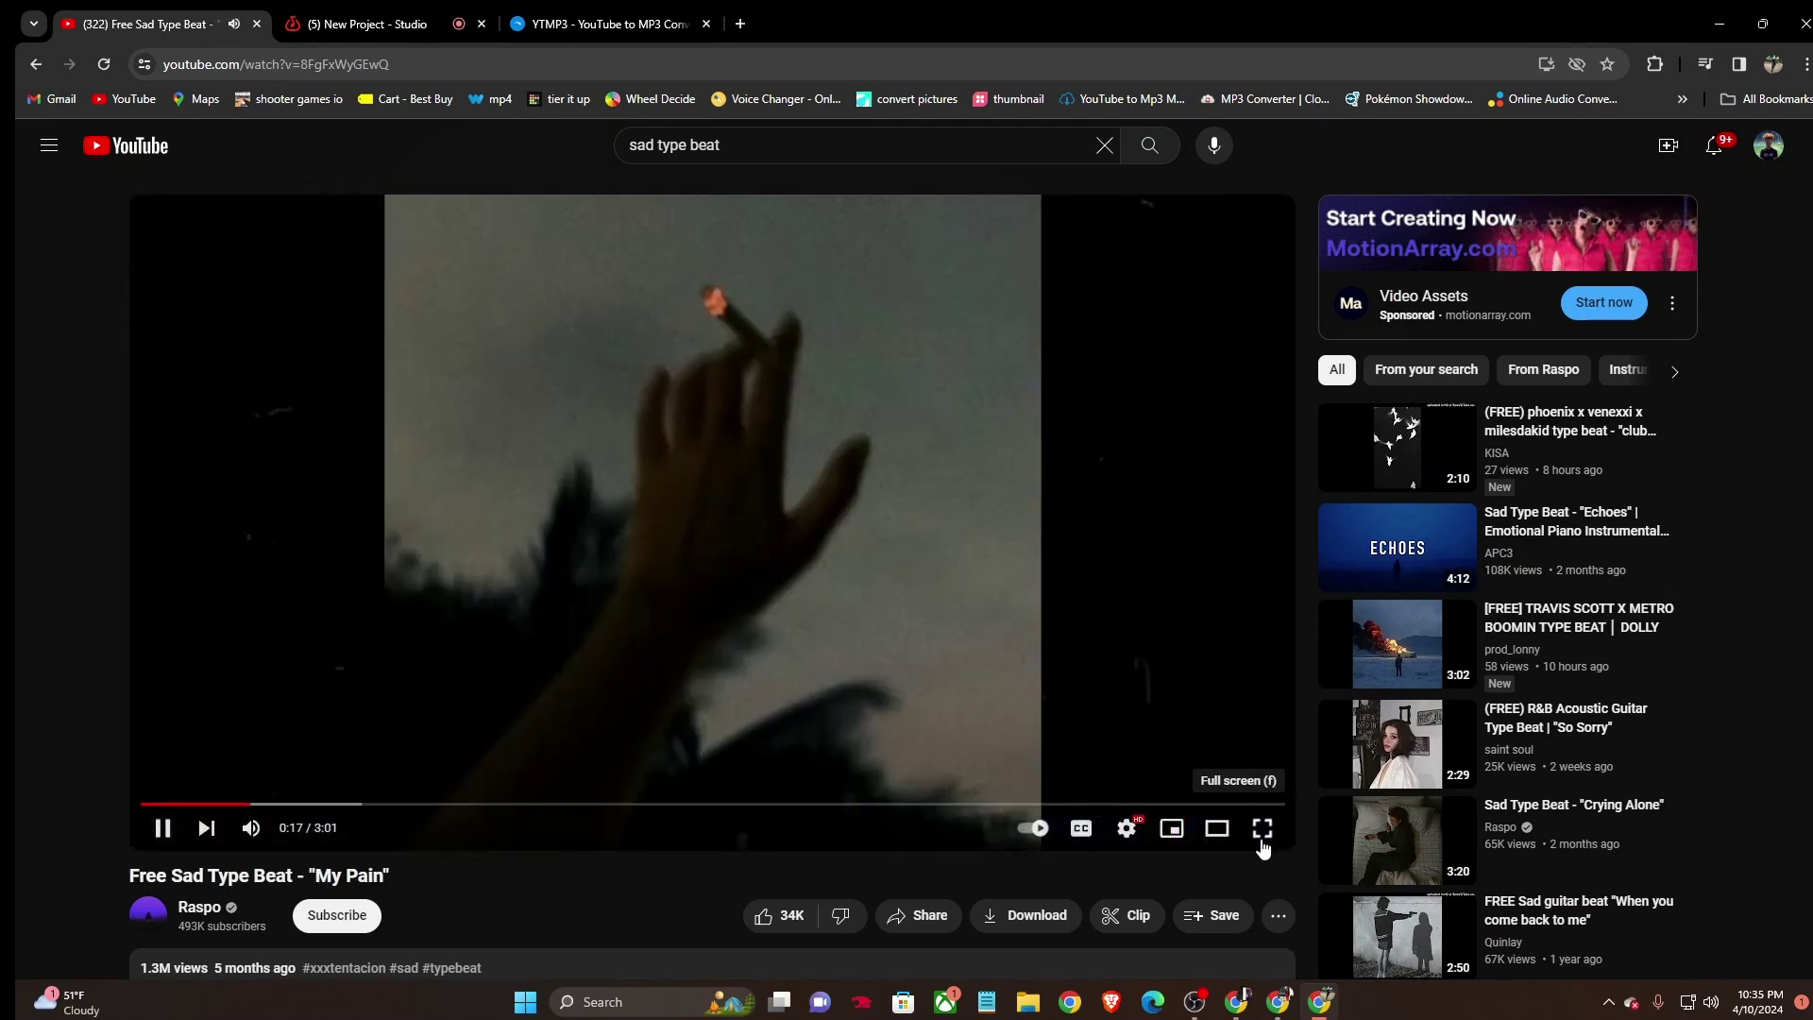
# Return to the search results and preview "[FREE] Sad Type Beat x 6lack Type Beat - Frozen", pausing it after a few seconds.
pyautogui.click(36, 63)
pyautogui.scroll(-8, 852, 709)
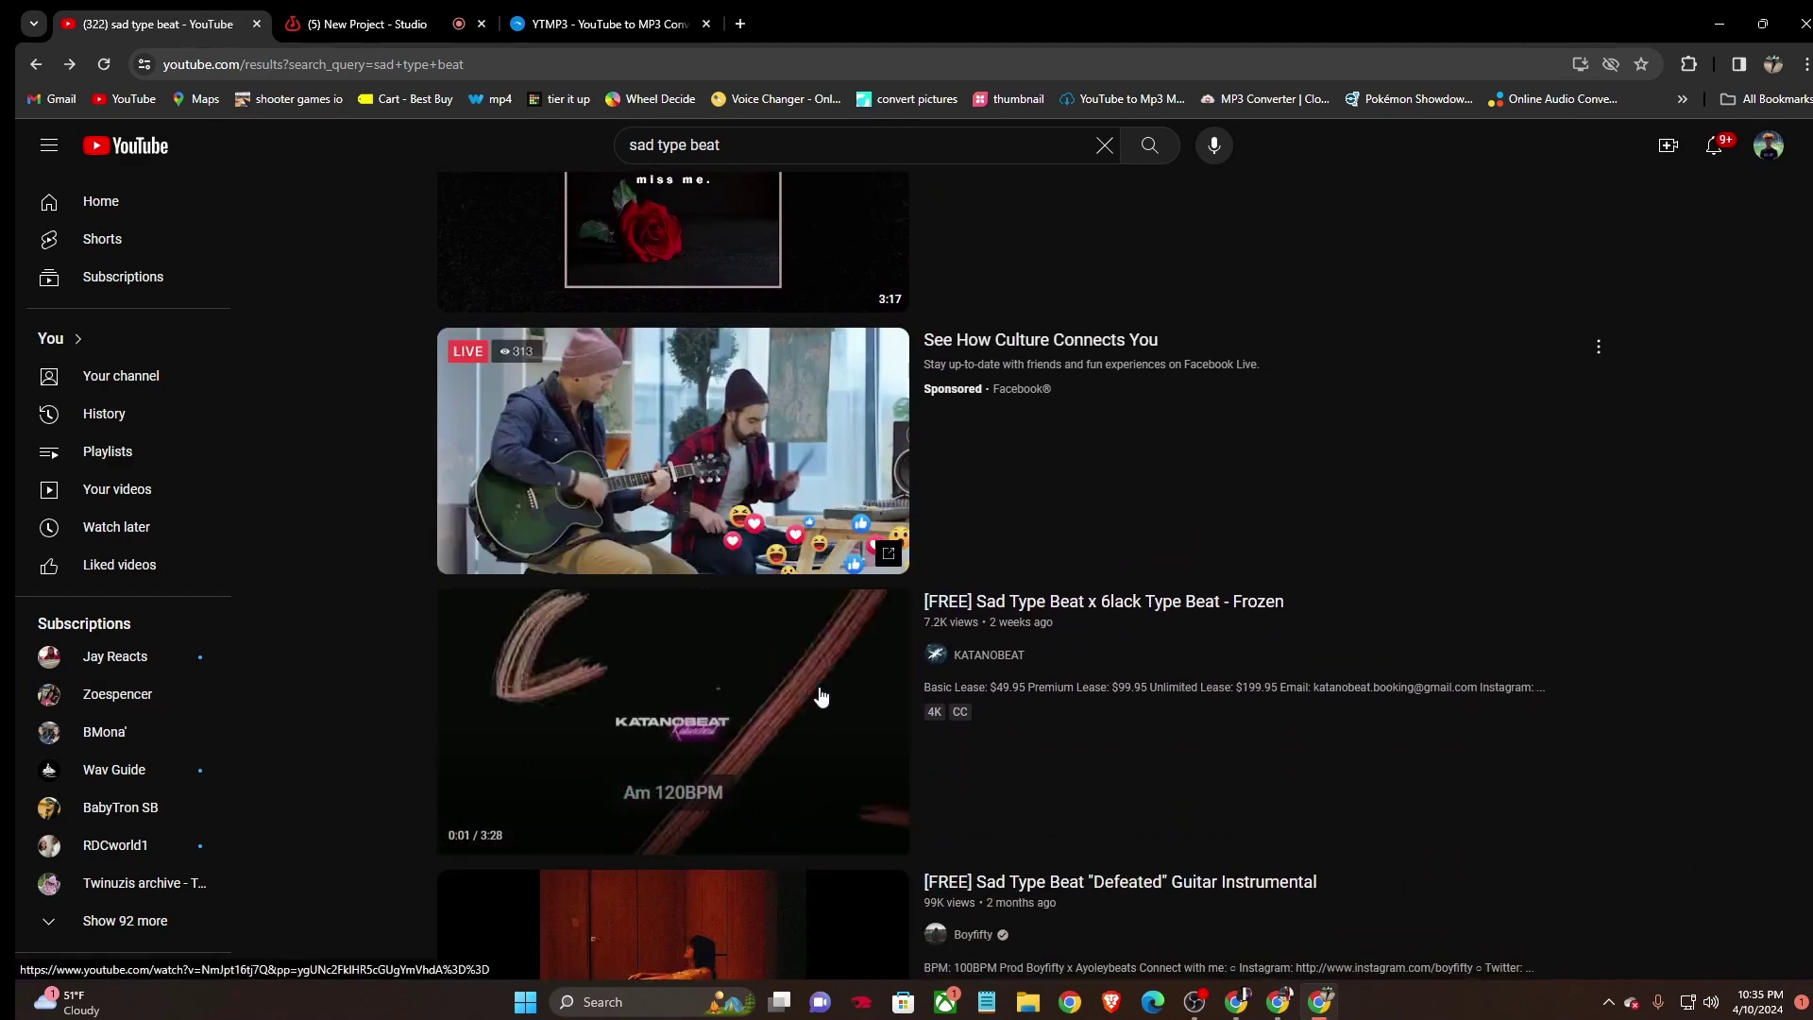
pyautogui.click(821, 697)
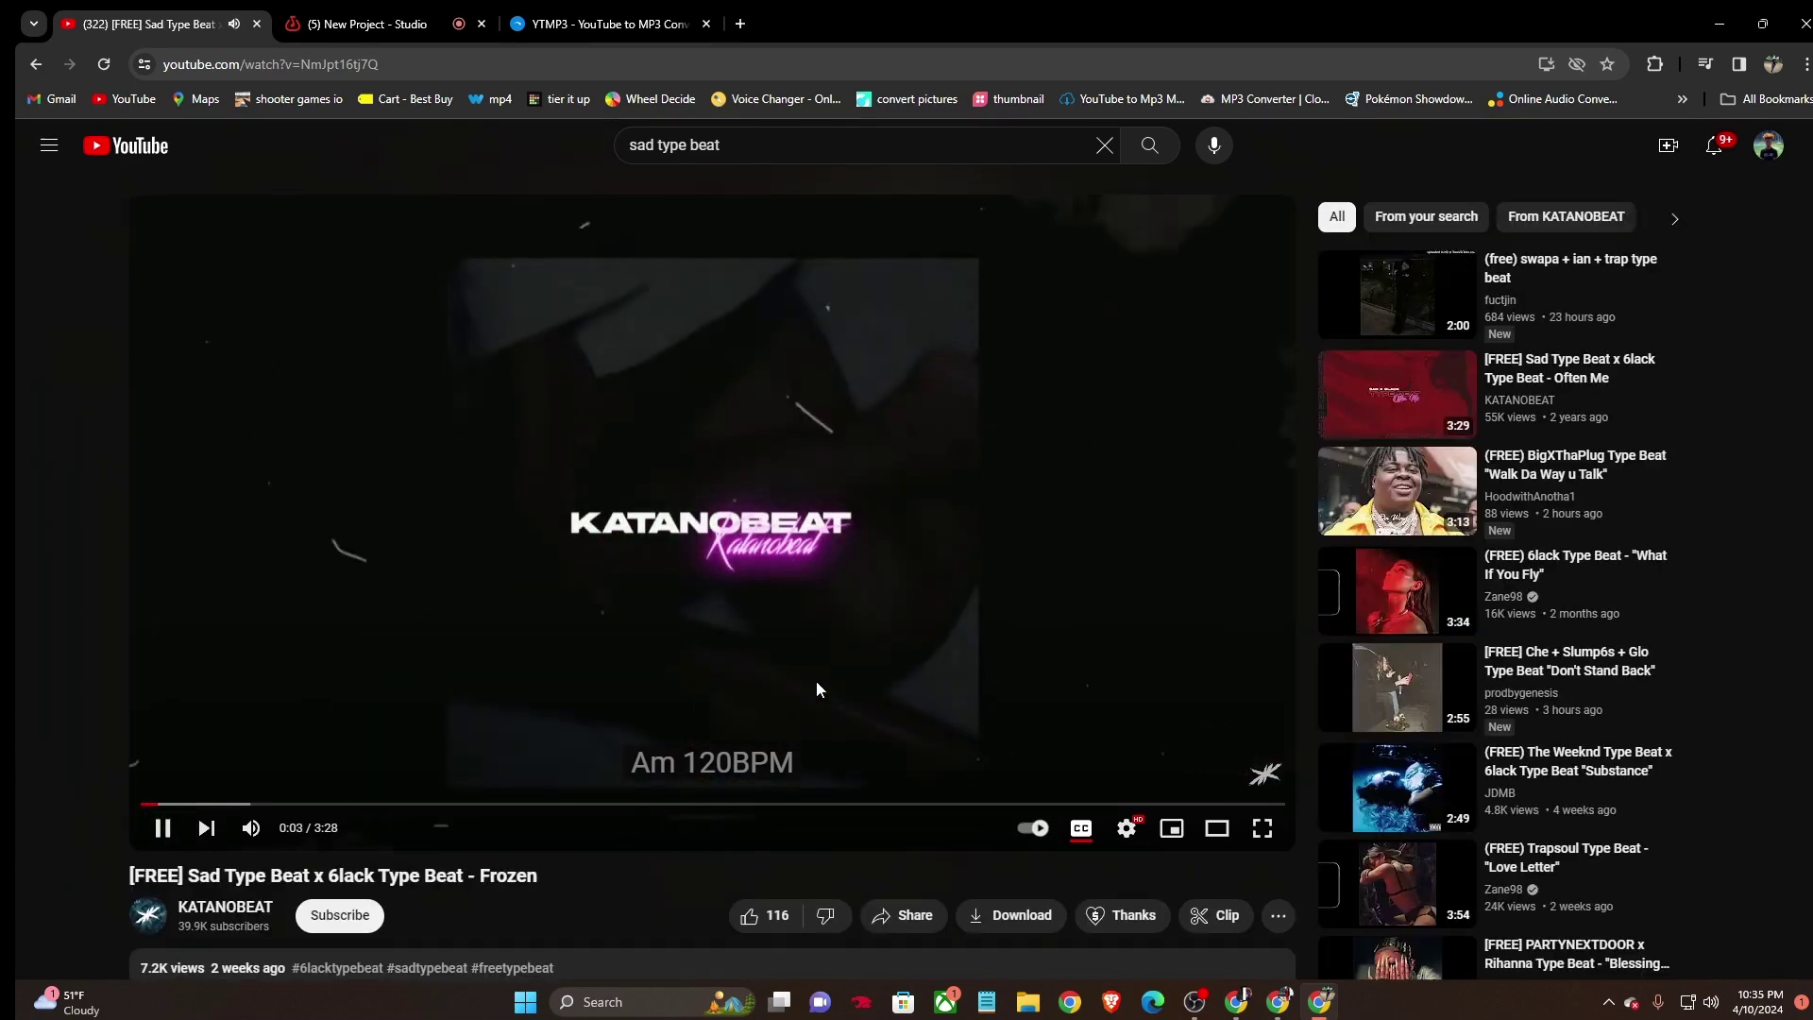
pyautogui.click(869, 581)
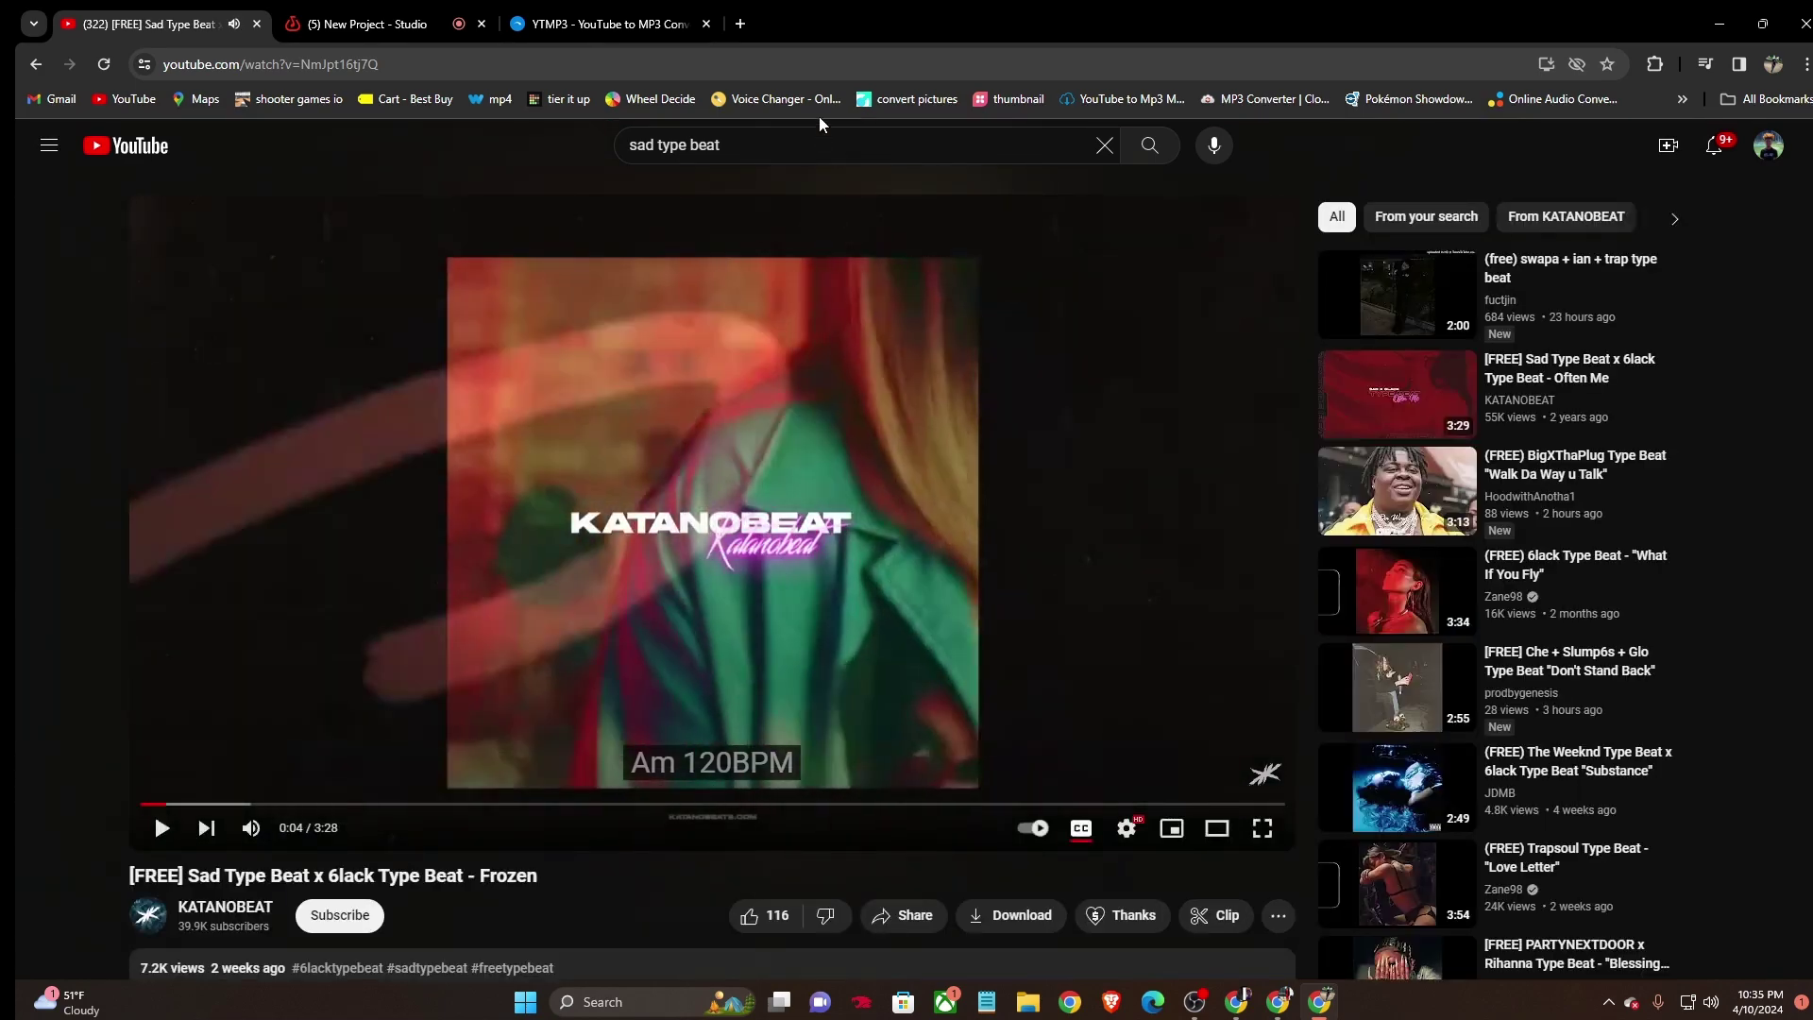
# Search YouTube for "sad type beat 1 minute".
pyautogui.click(761, 148)
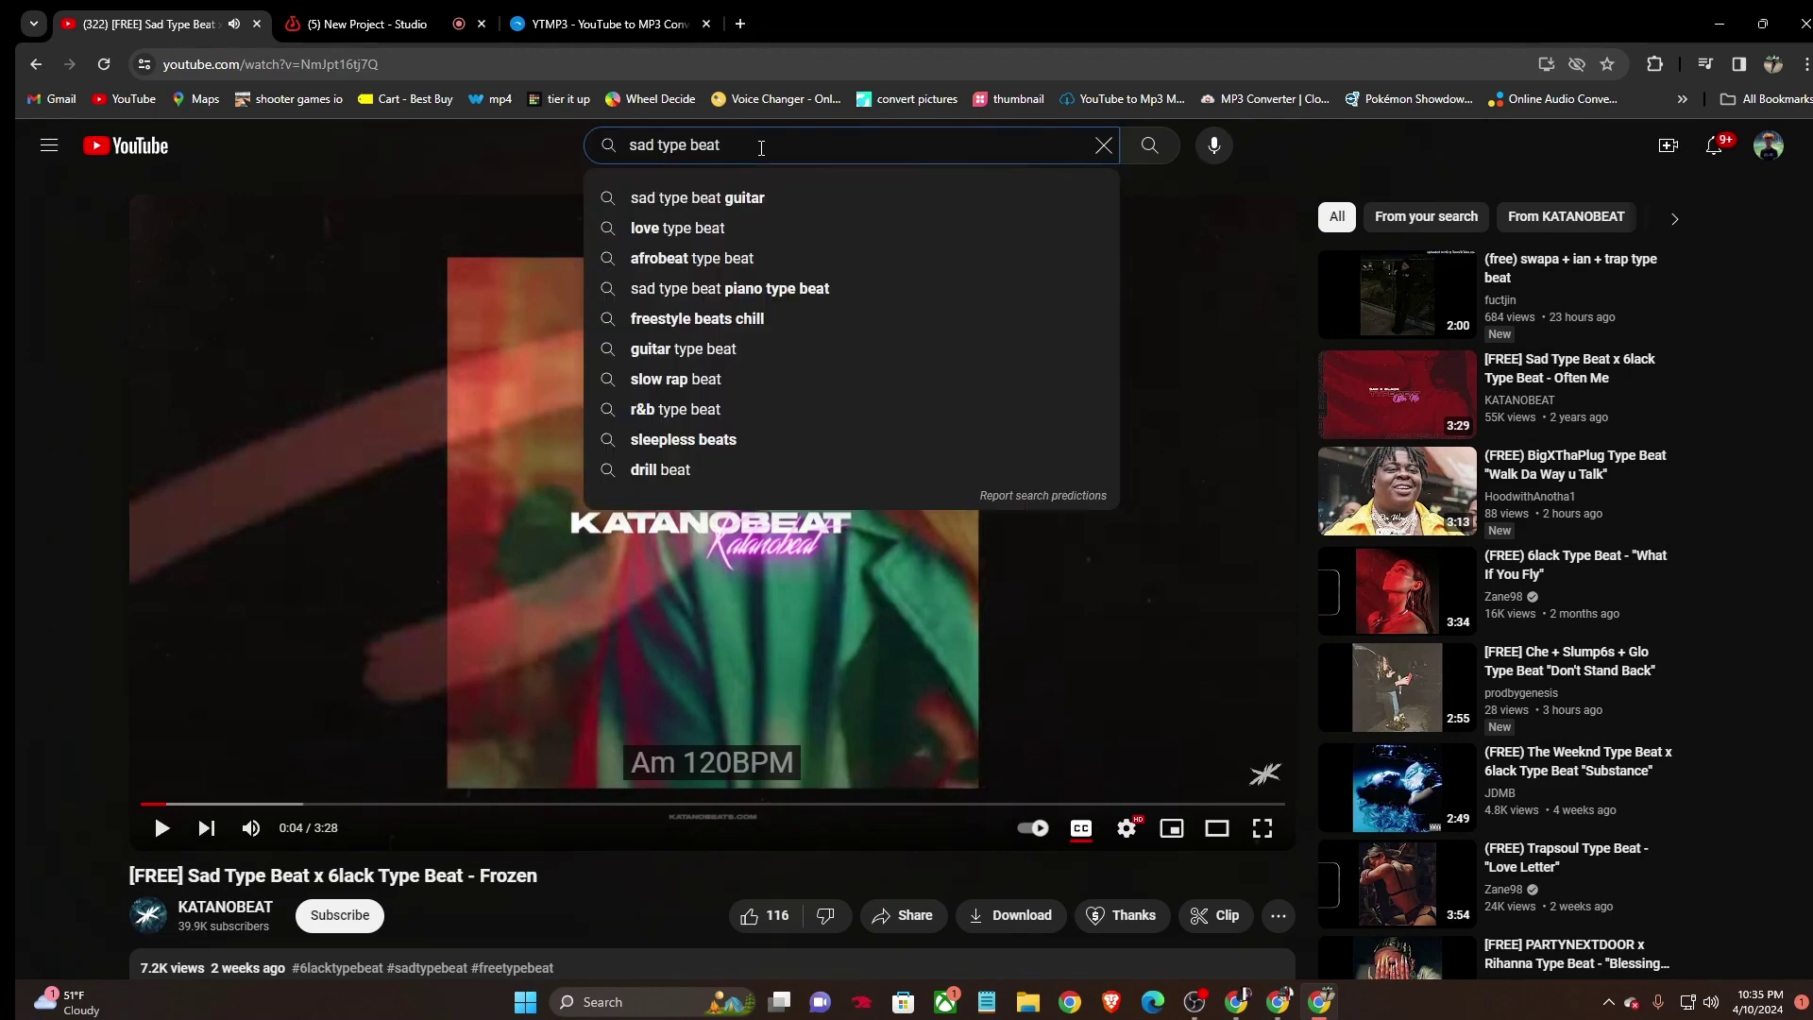
pyautogui.write('c v')
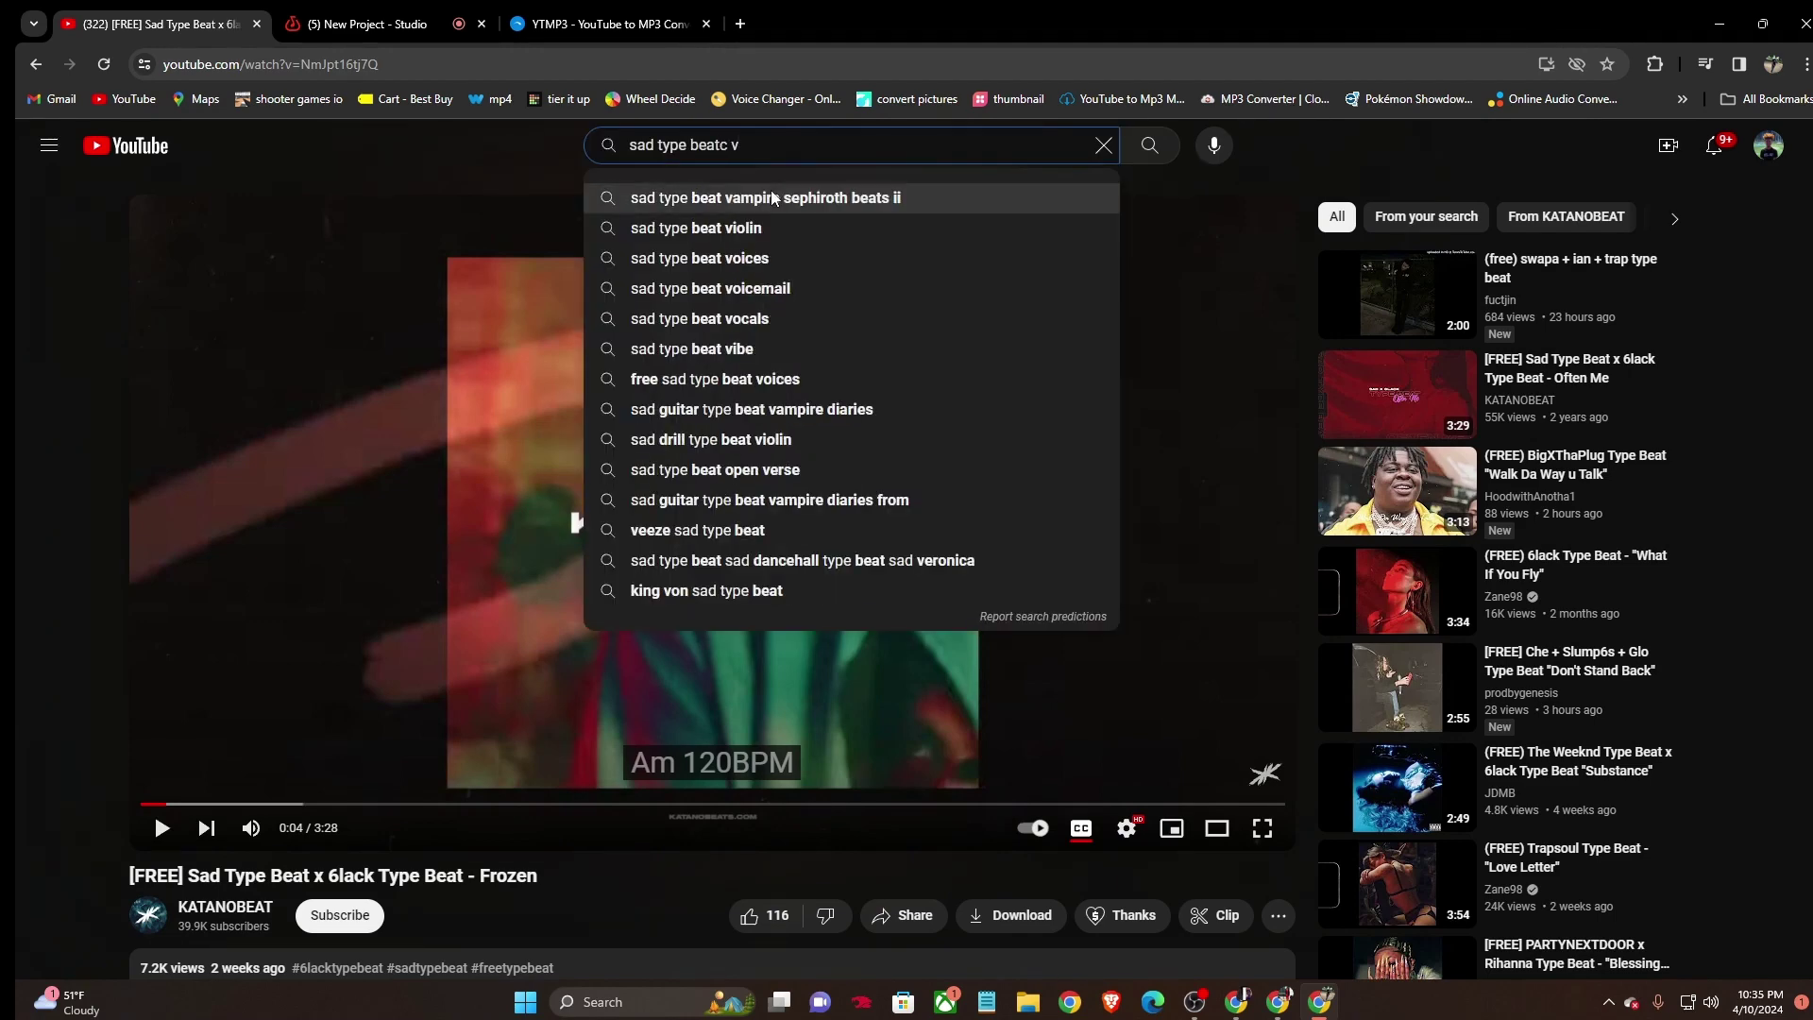
pyautogui.press('BackSpace')
pyautogui.write('1')
pyautogui.press('BackSpace')
pyautogui.press('BackSpace')
pyautogui.press('BackSpace')
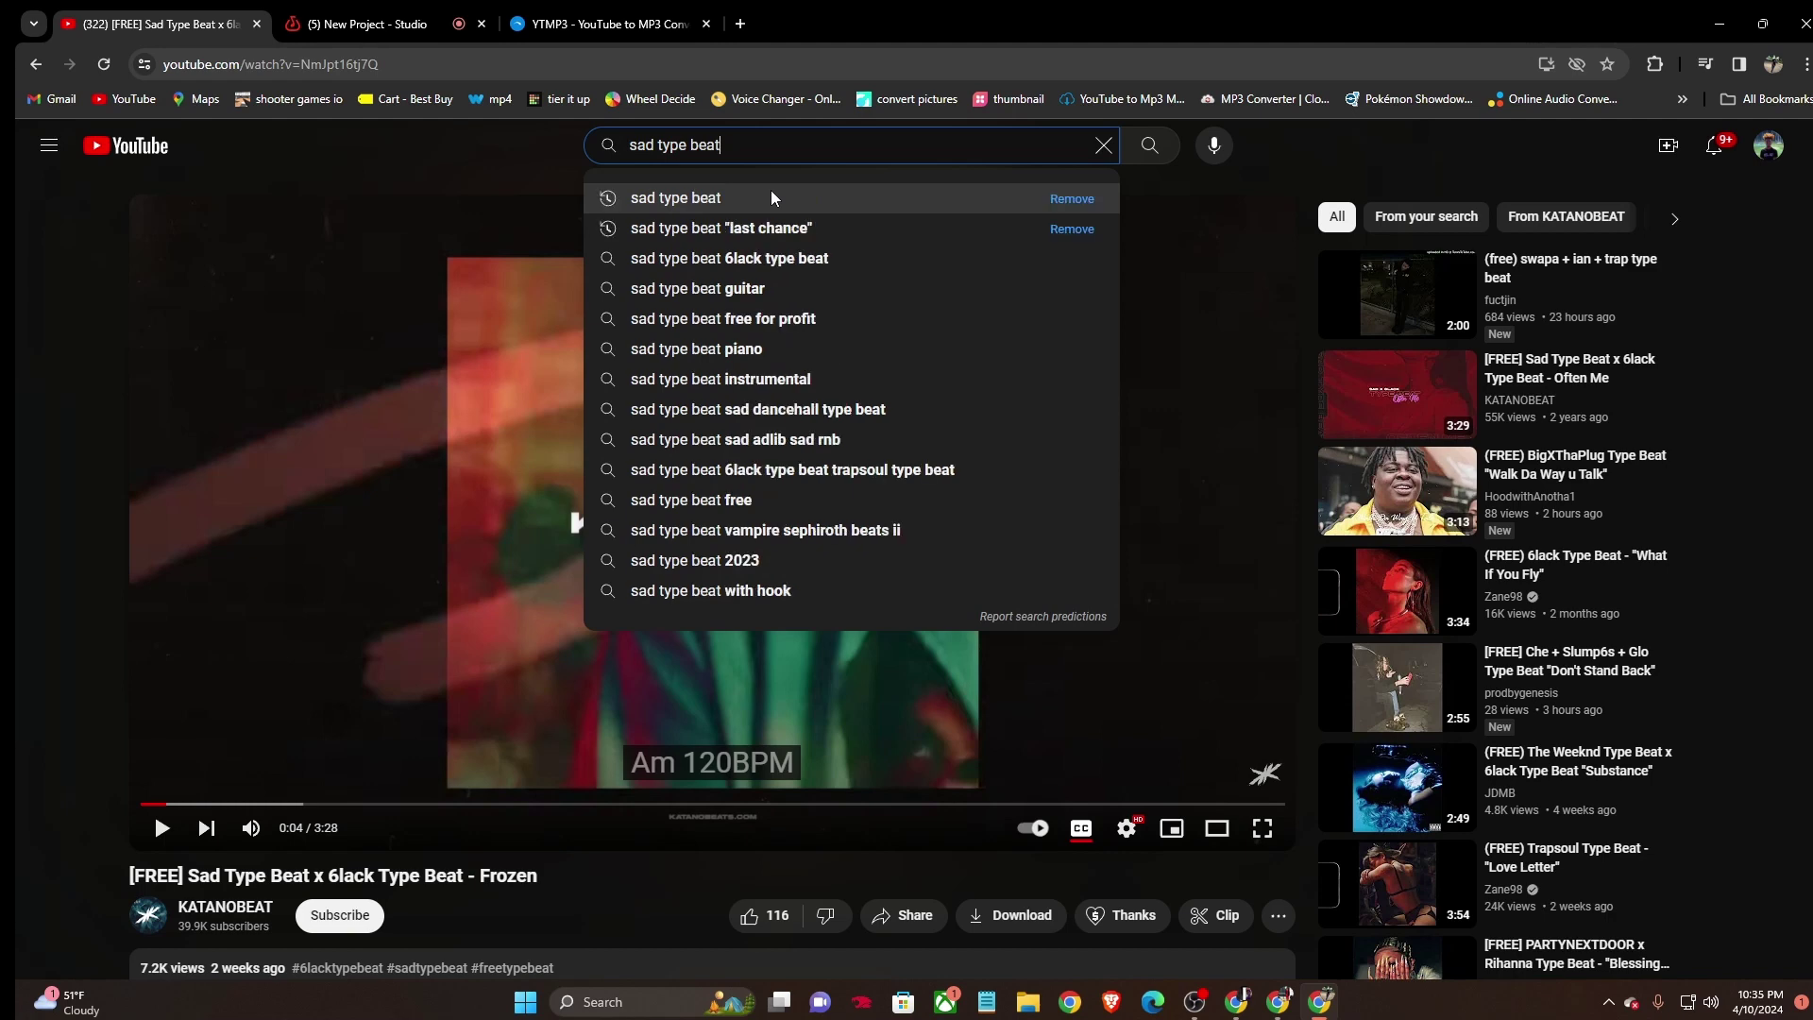
pyautogui.write('1')
pyautogui.press('BackSpace')
pyautogui.write('1')
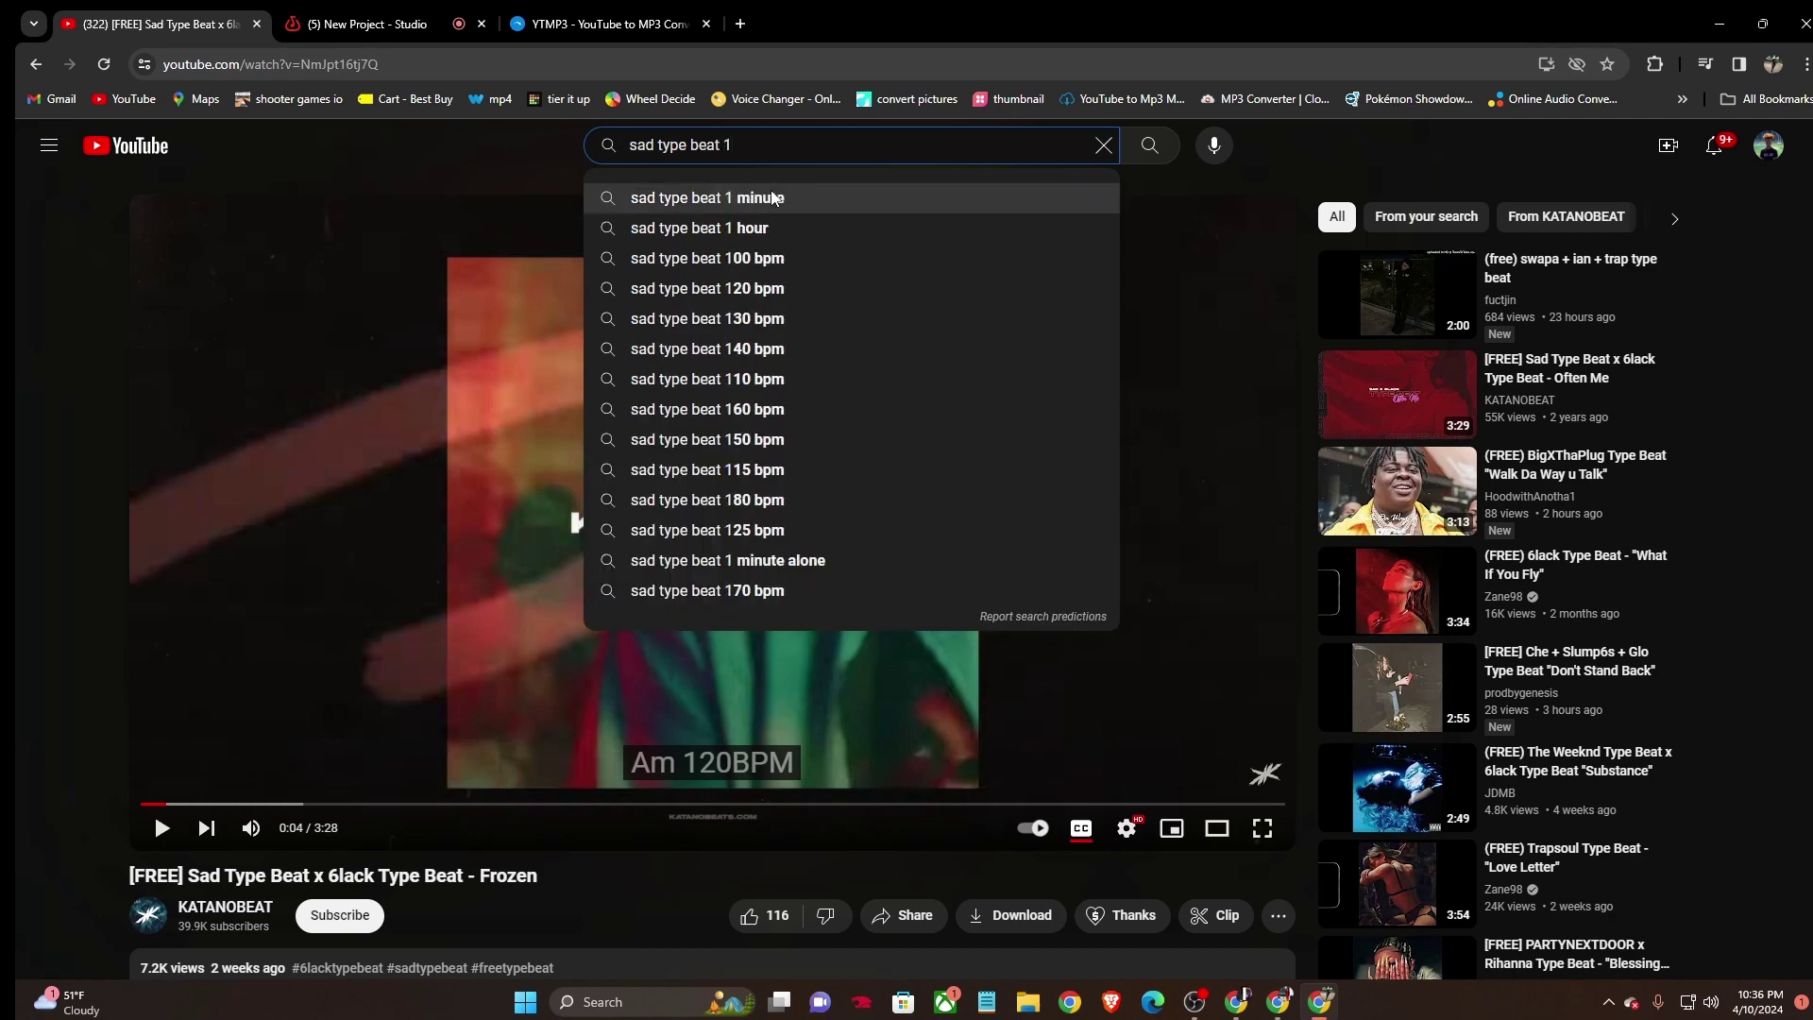
pyautogui.click(773, 196)
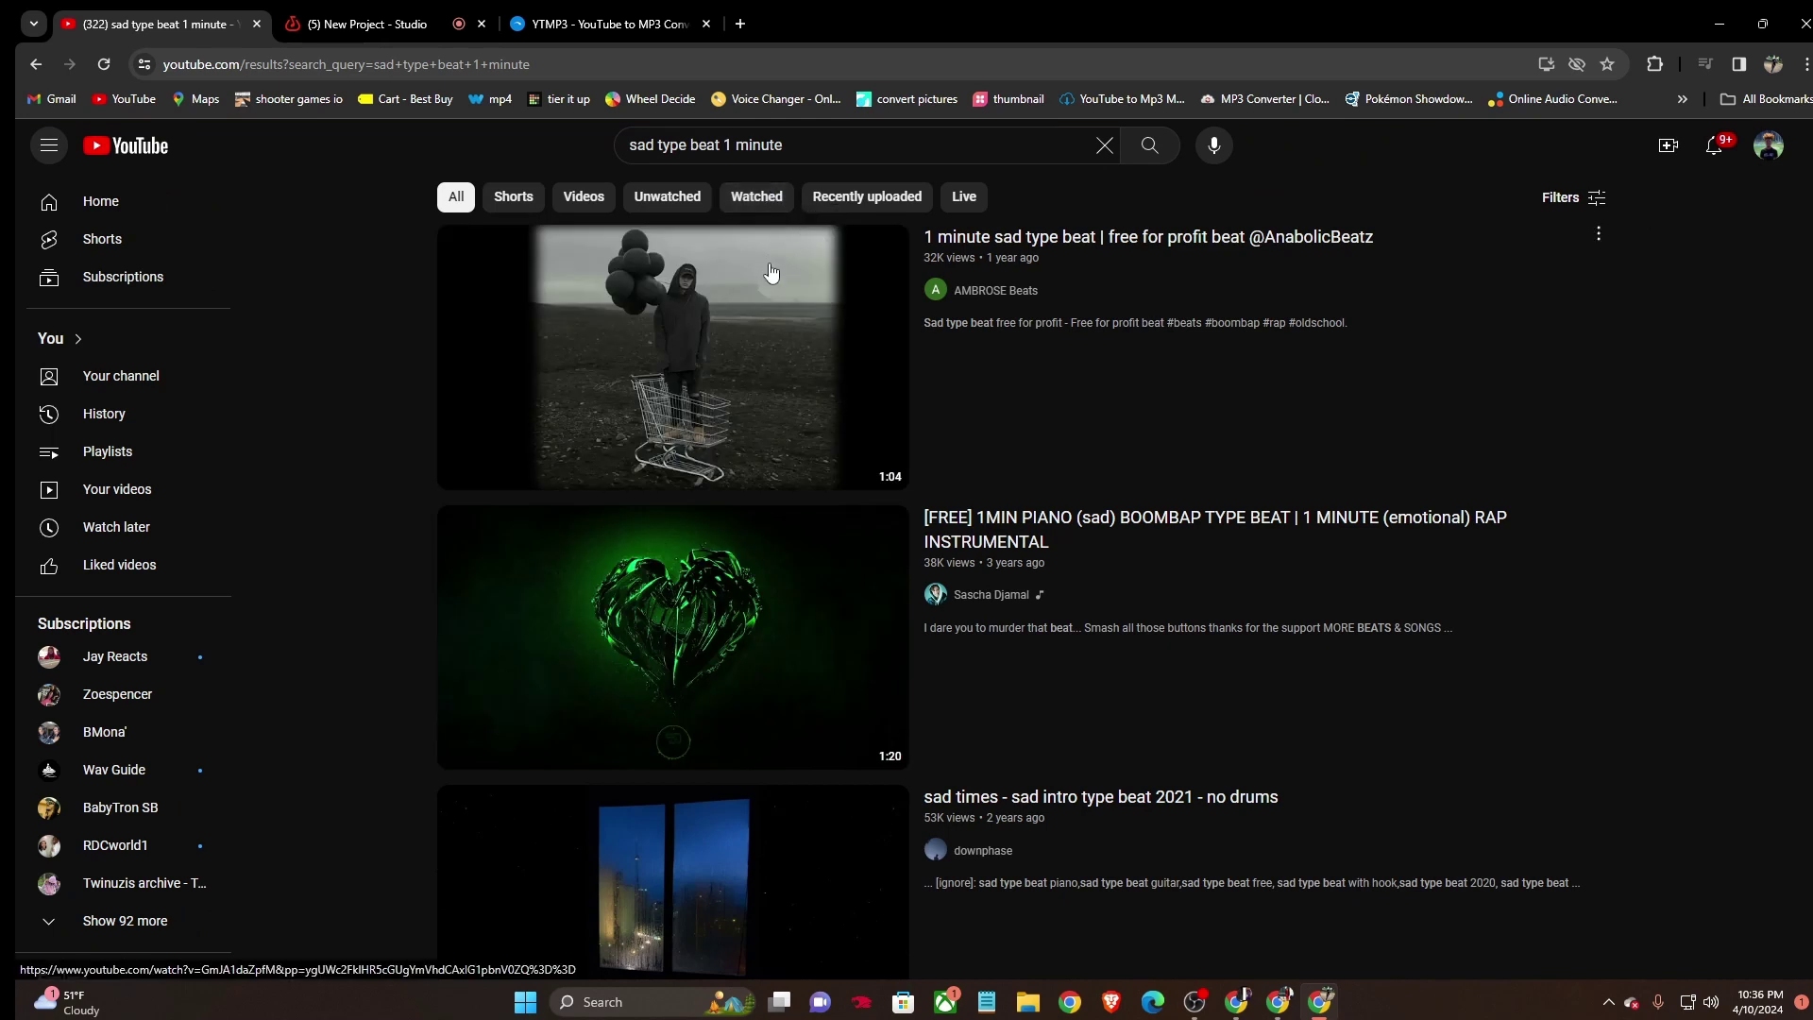
# Play the "[FREE] 1MIN PIANO (sad) BOOMBAP TYPE BEAT" video from the results to hear the beat, and pause it.
pyautogui.scroll(-1, 771, 273)
pyautogui.click(653, 558)
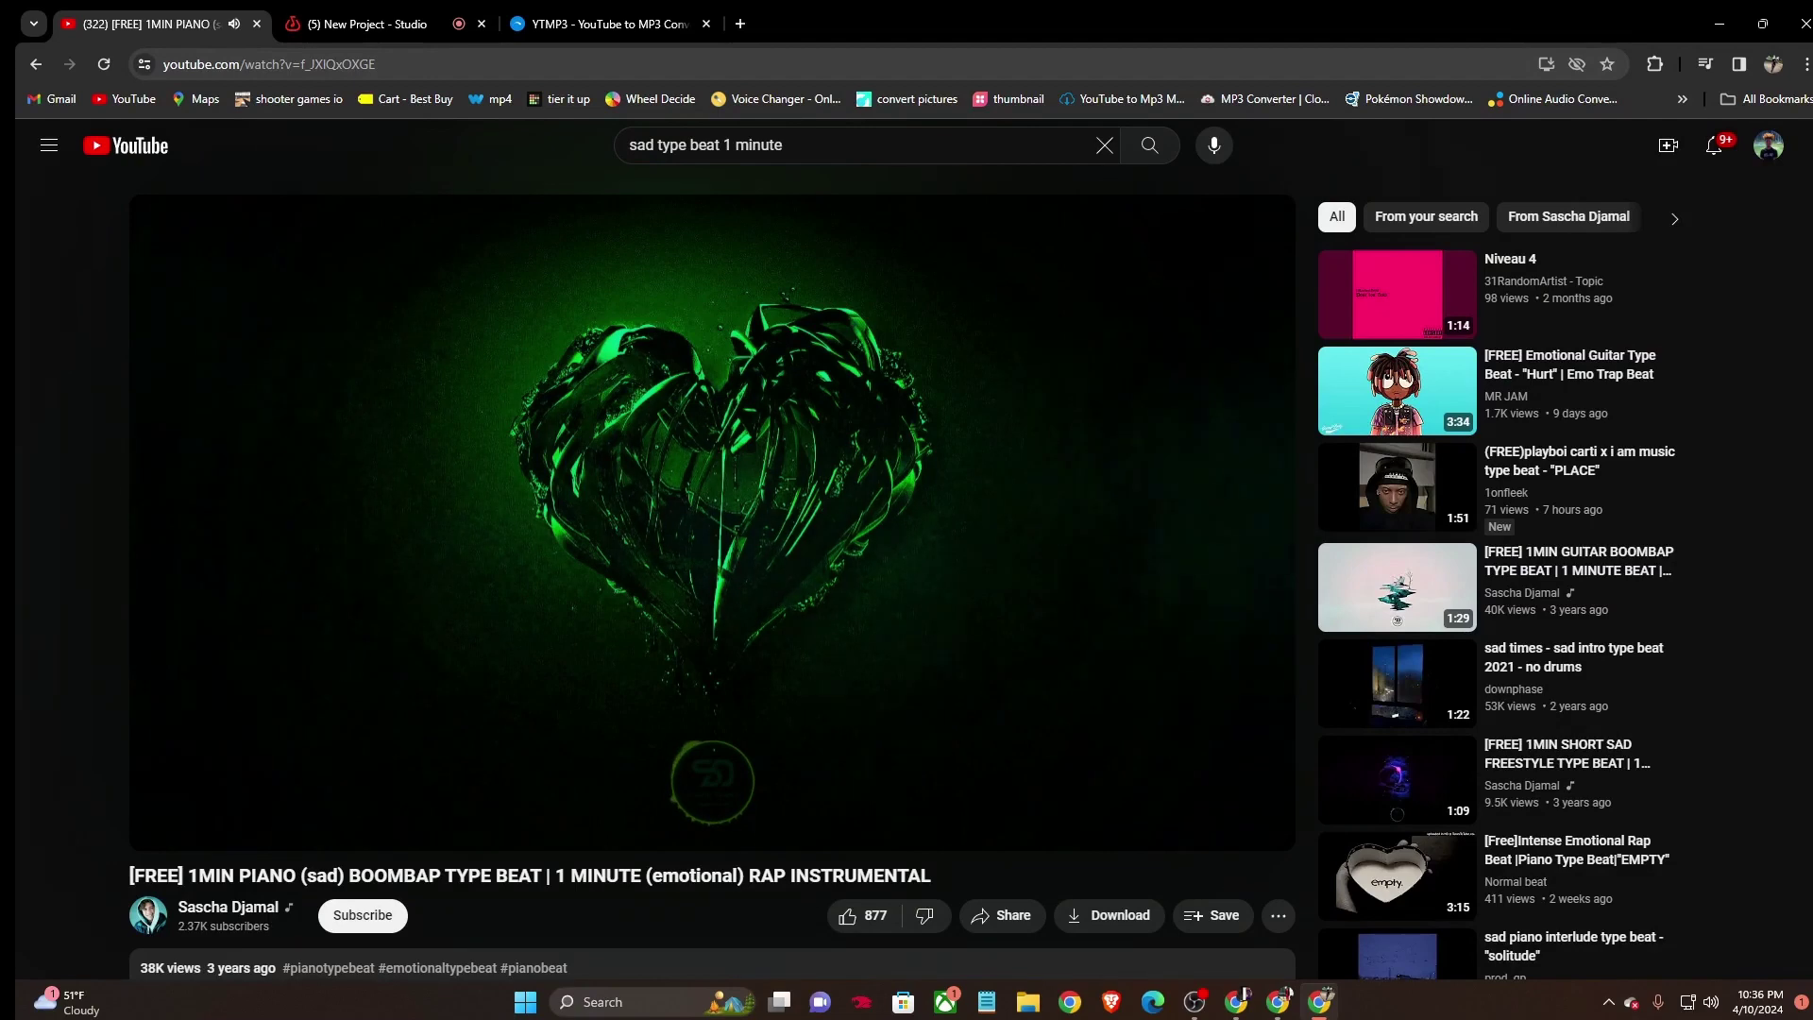
pyautogui.click(663, 432)
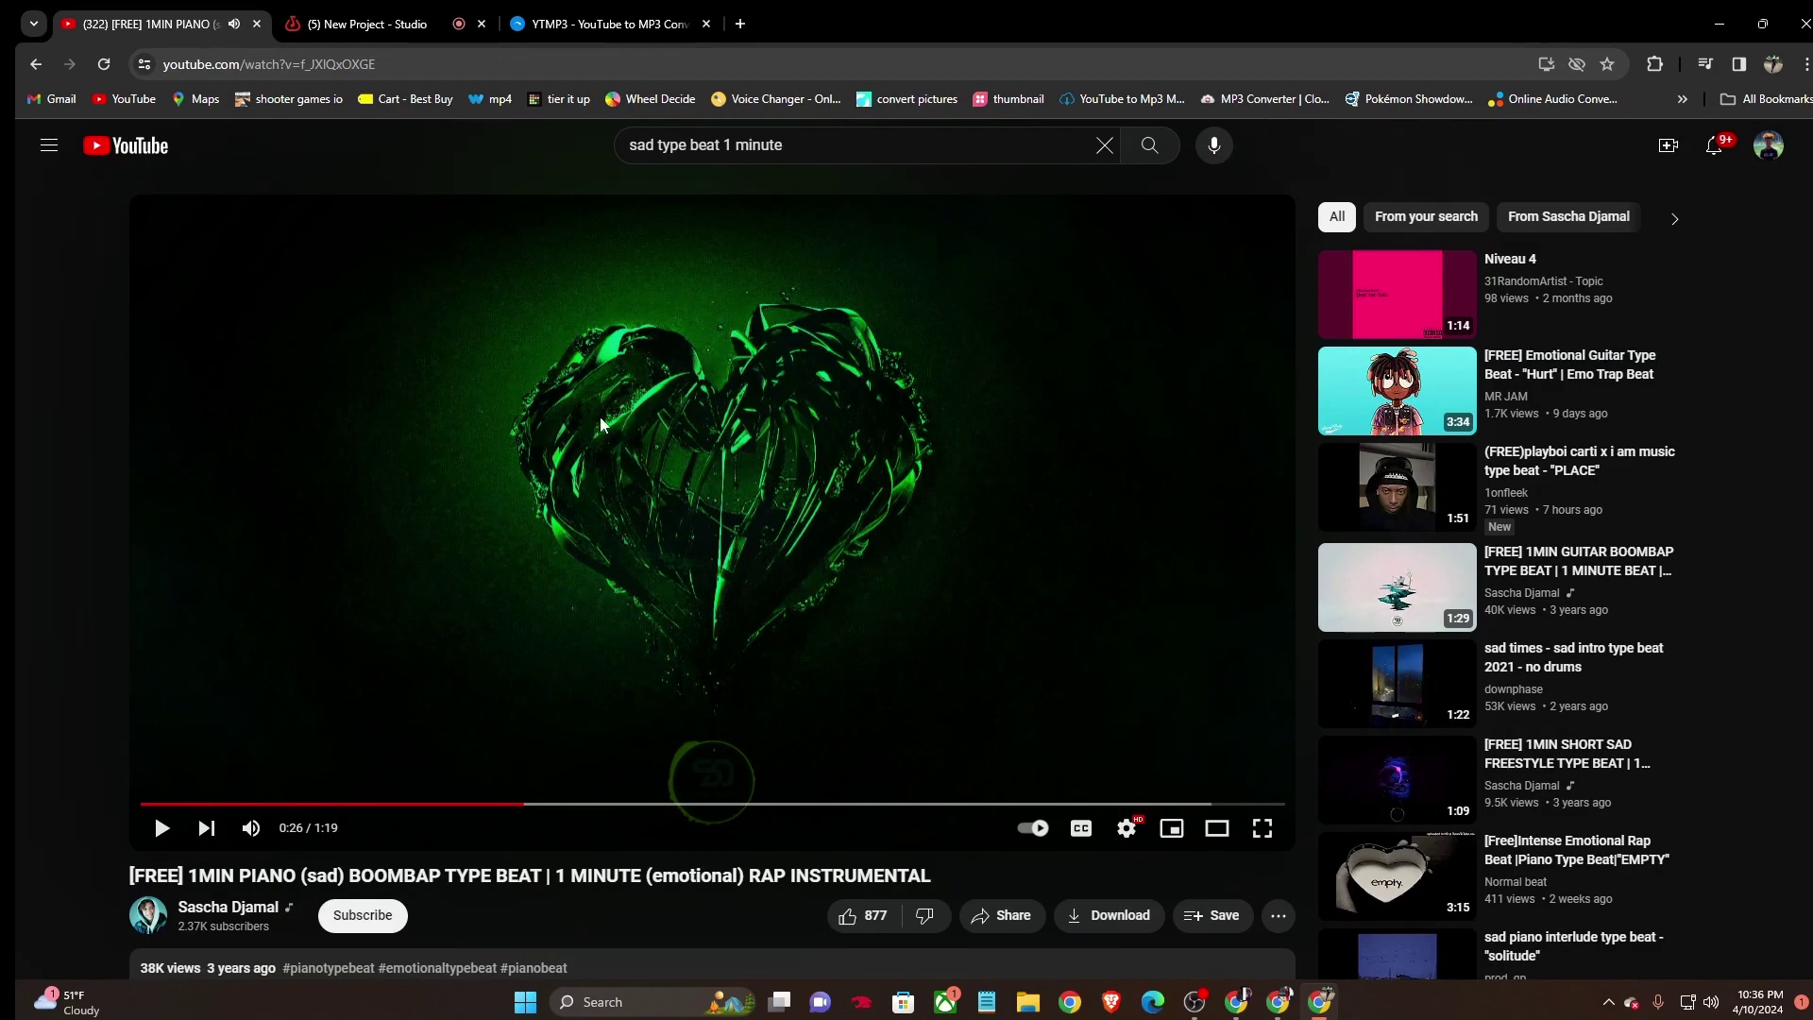
# Copy the piano beat video's URL and start converting it to MP3 on the YTMP3 site.
pyautogui.rightClick(370, 67)
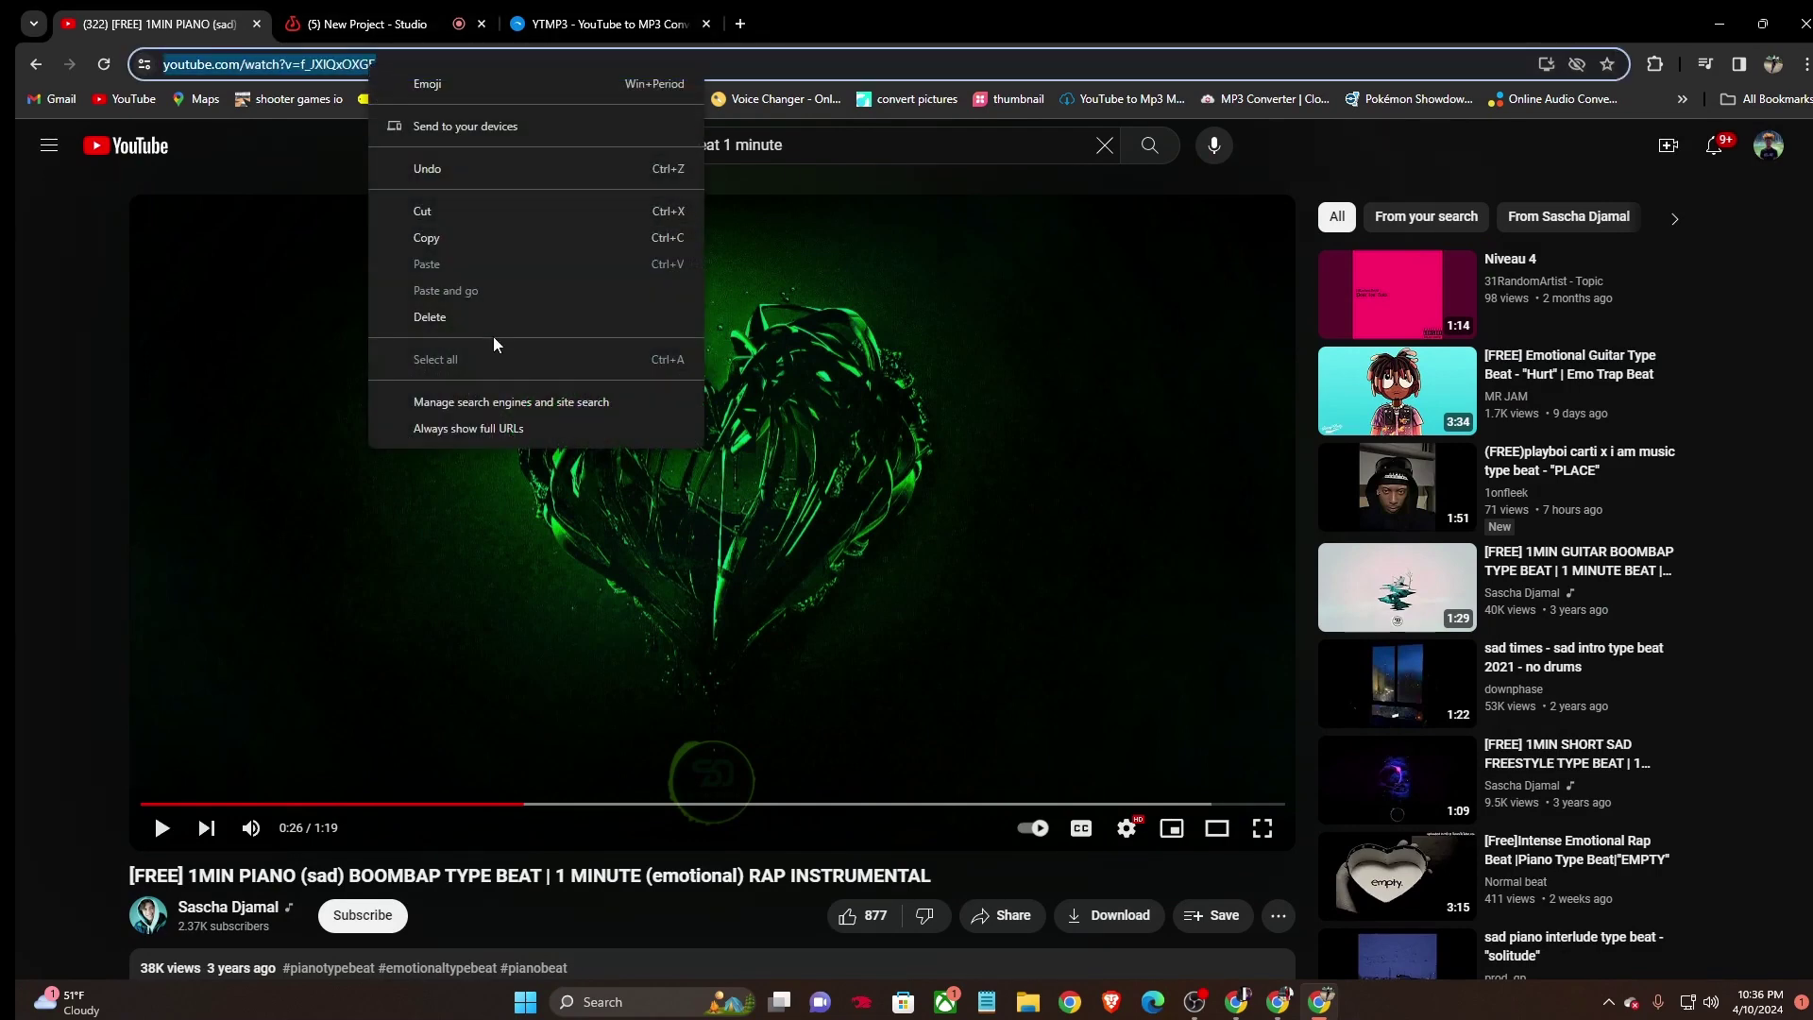
pyautogui.click(477, 238)
pyautogui.click(564, 36)
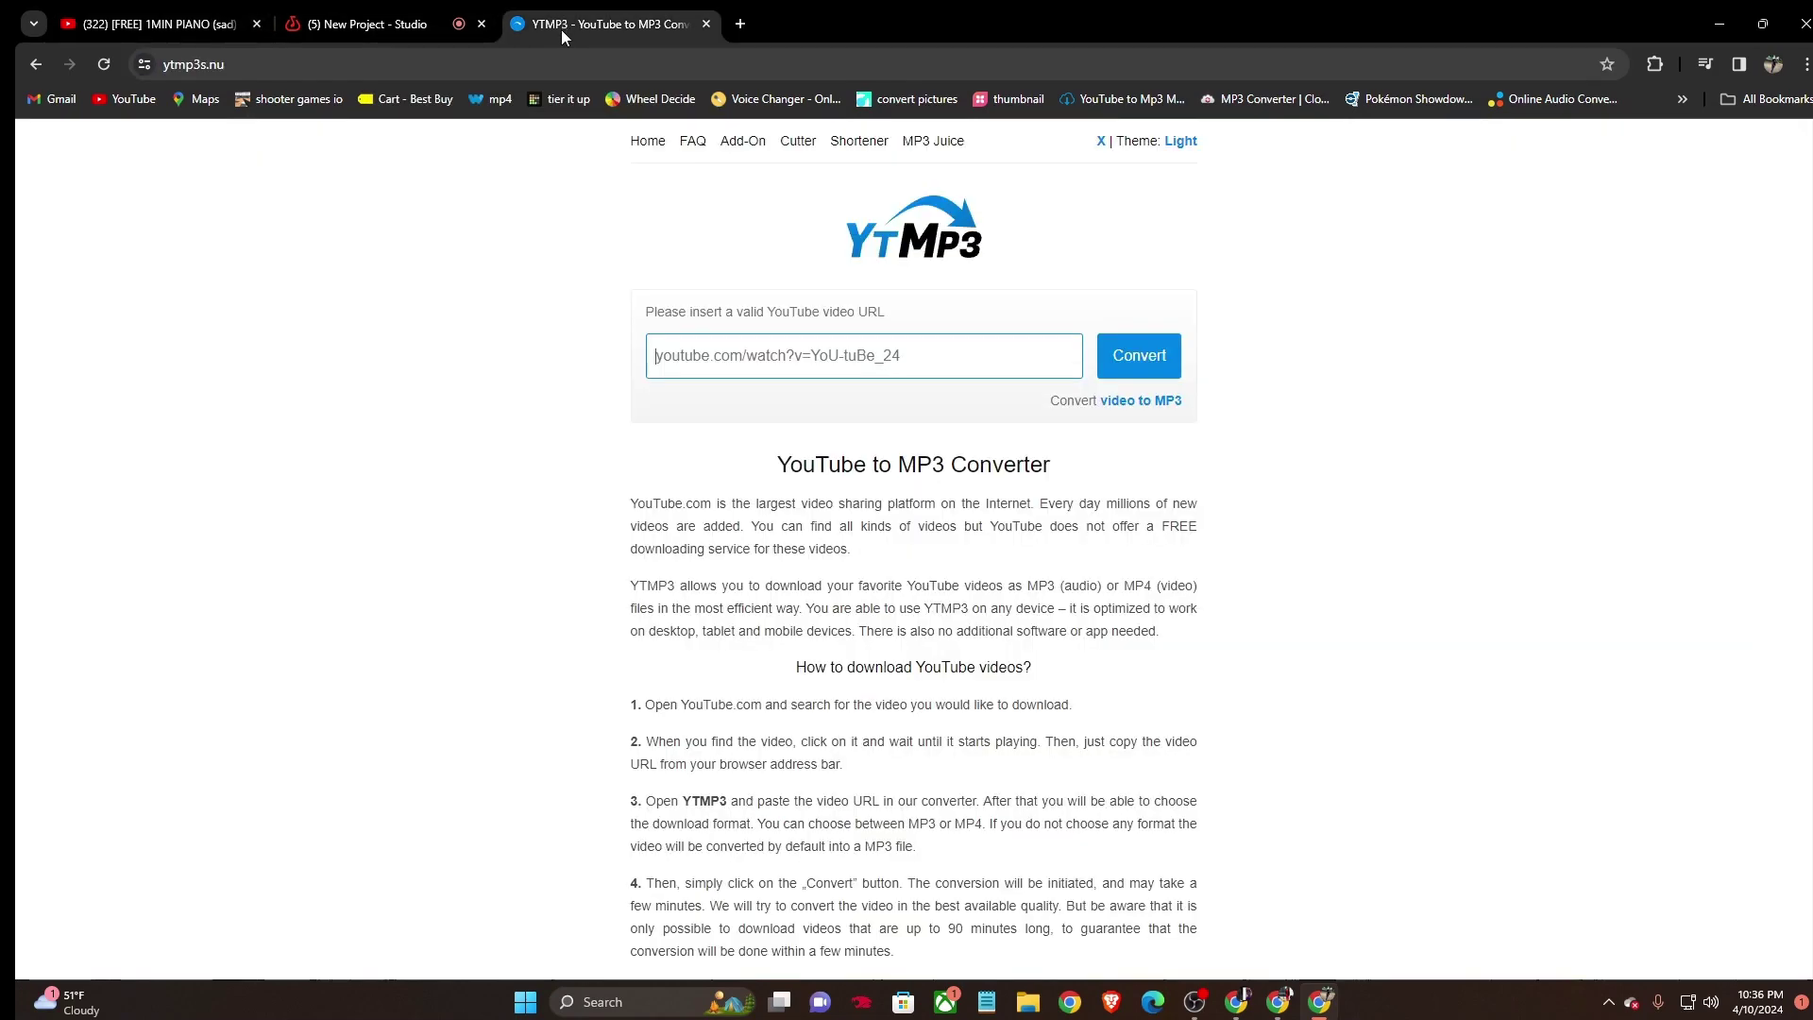
pyautogui.rightClick(694, 345)
pyautogui.click(749, 451)
pyautogui.press('Return')
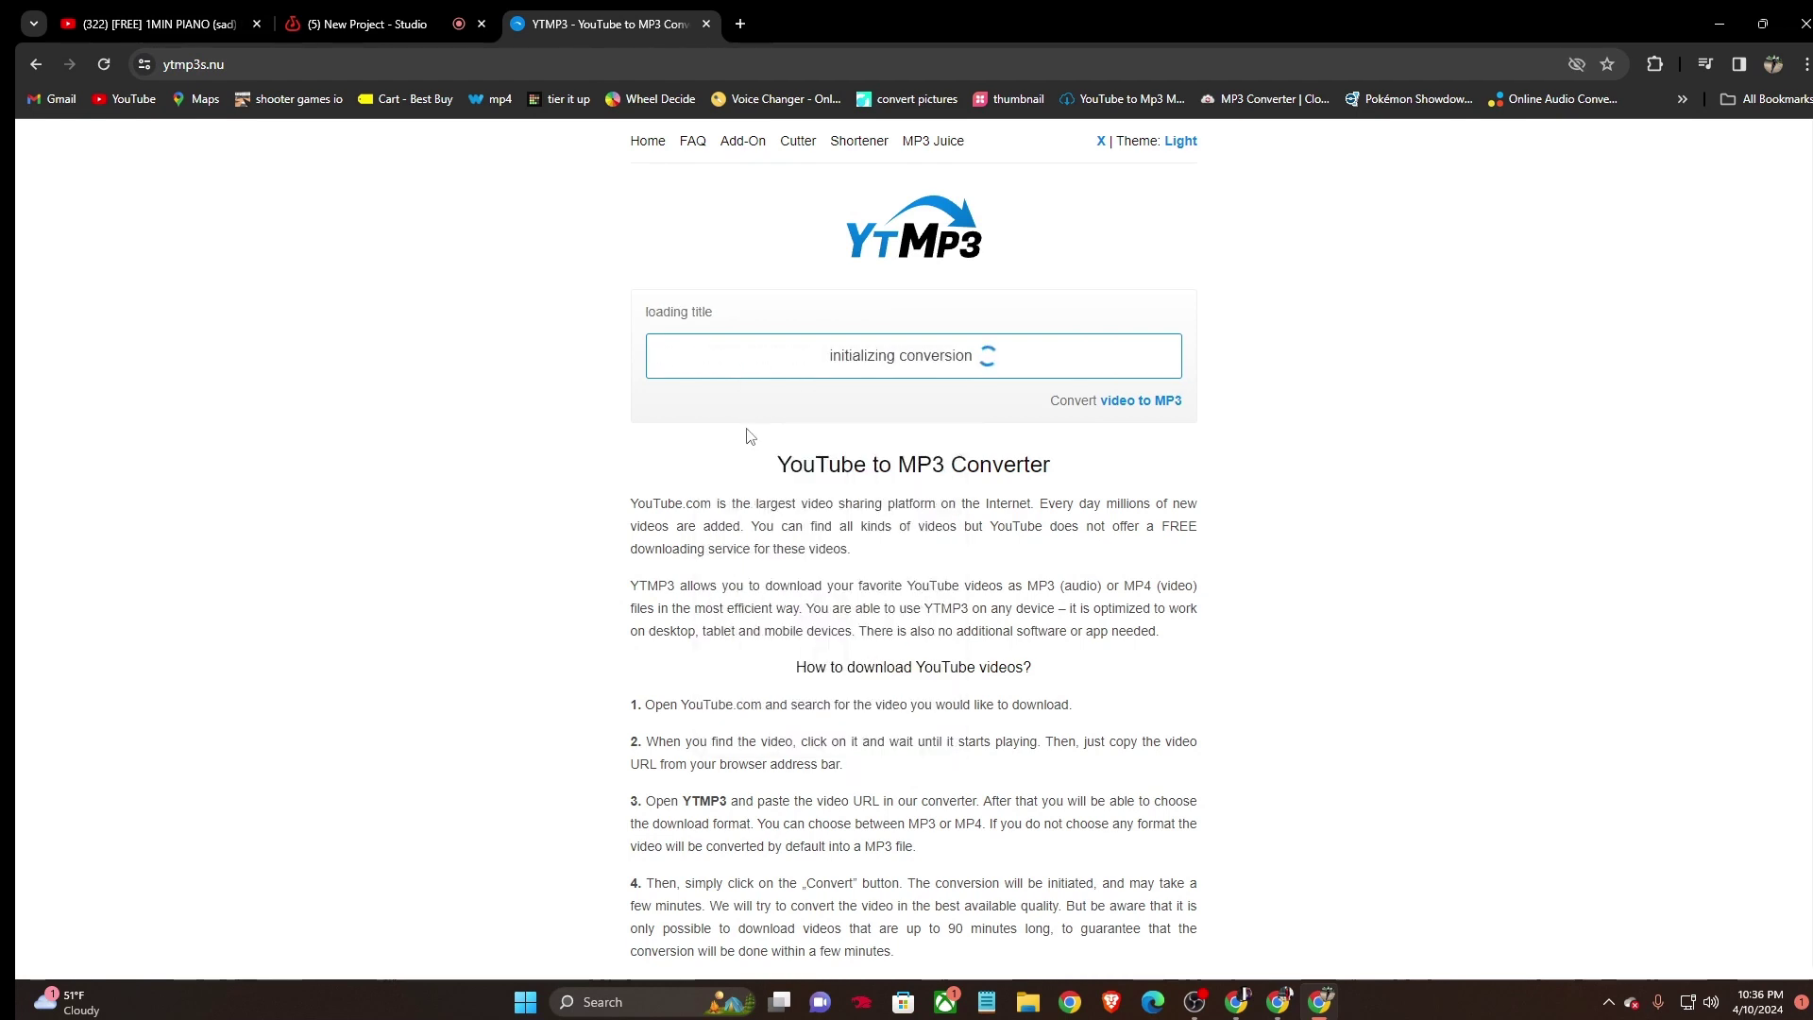
# Switch to the BandLab project and turn off input monitoring for the Voice/Audio track.
pyautogui.click(201, 12)
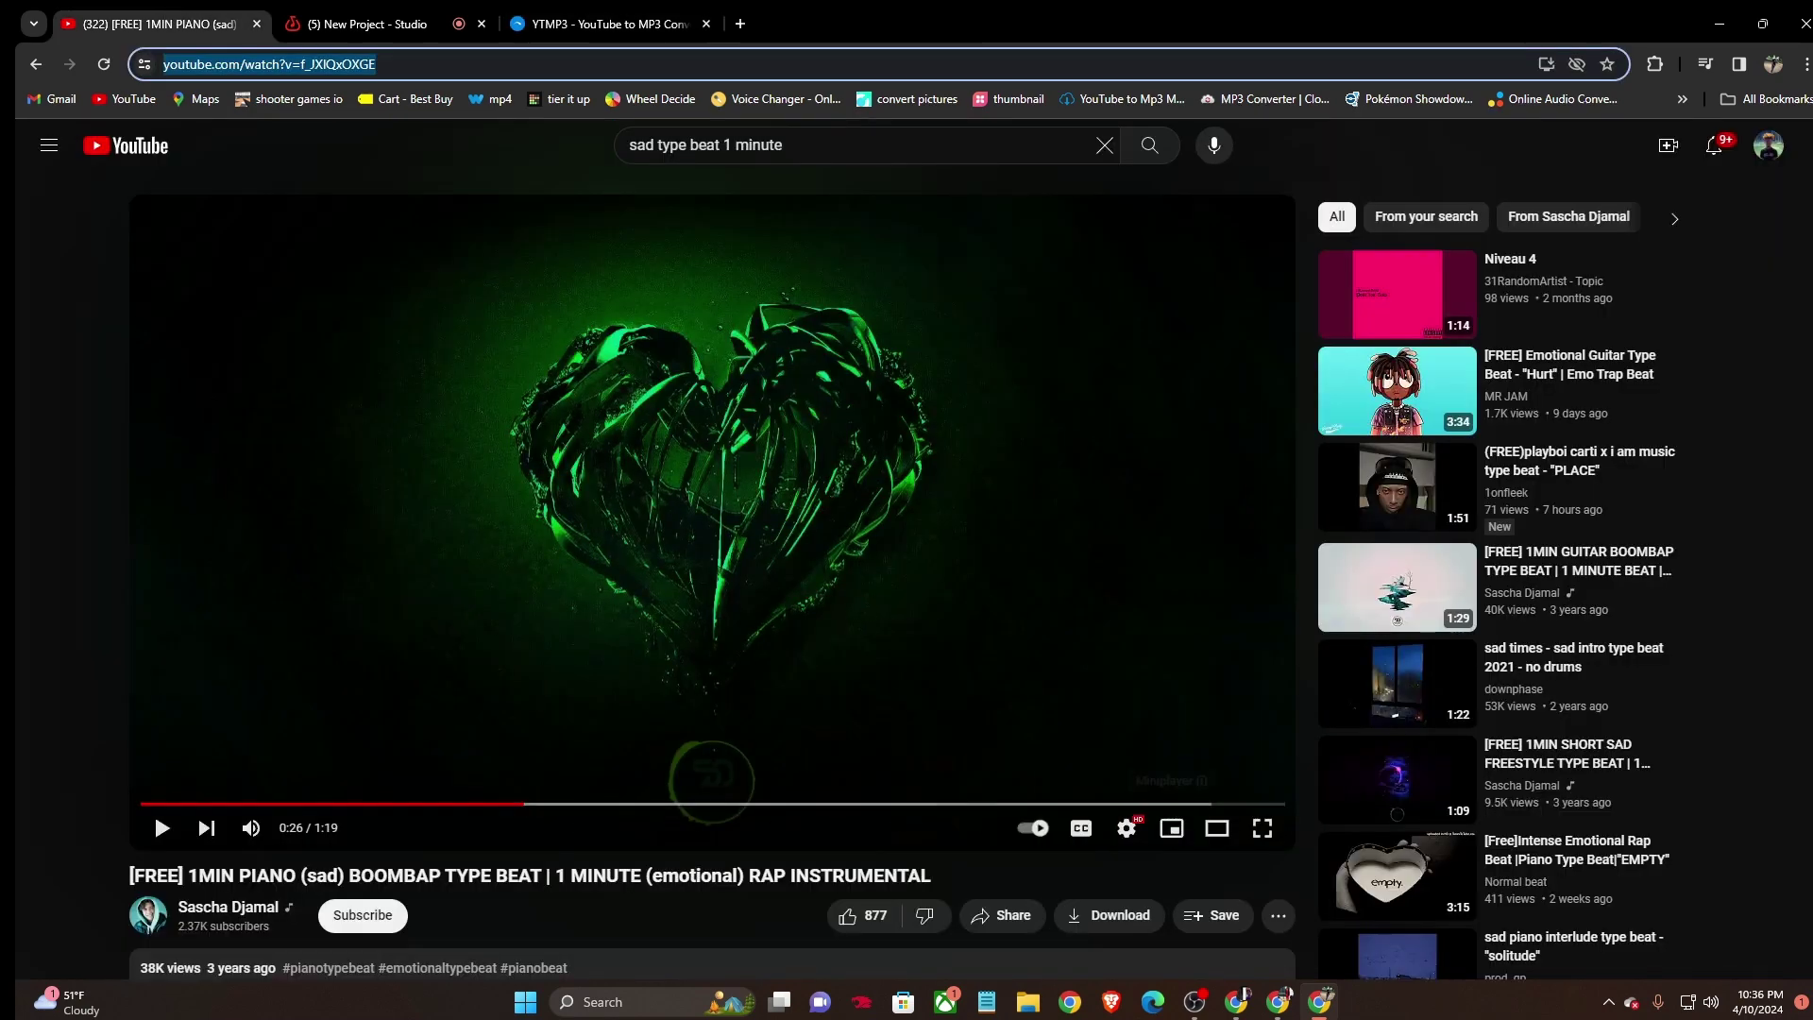
pyautogui.click(397, 23)
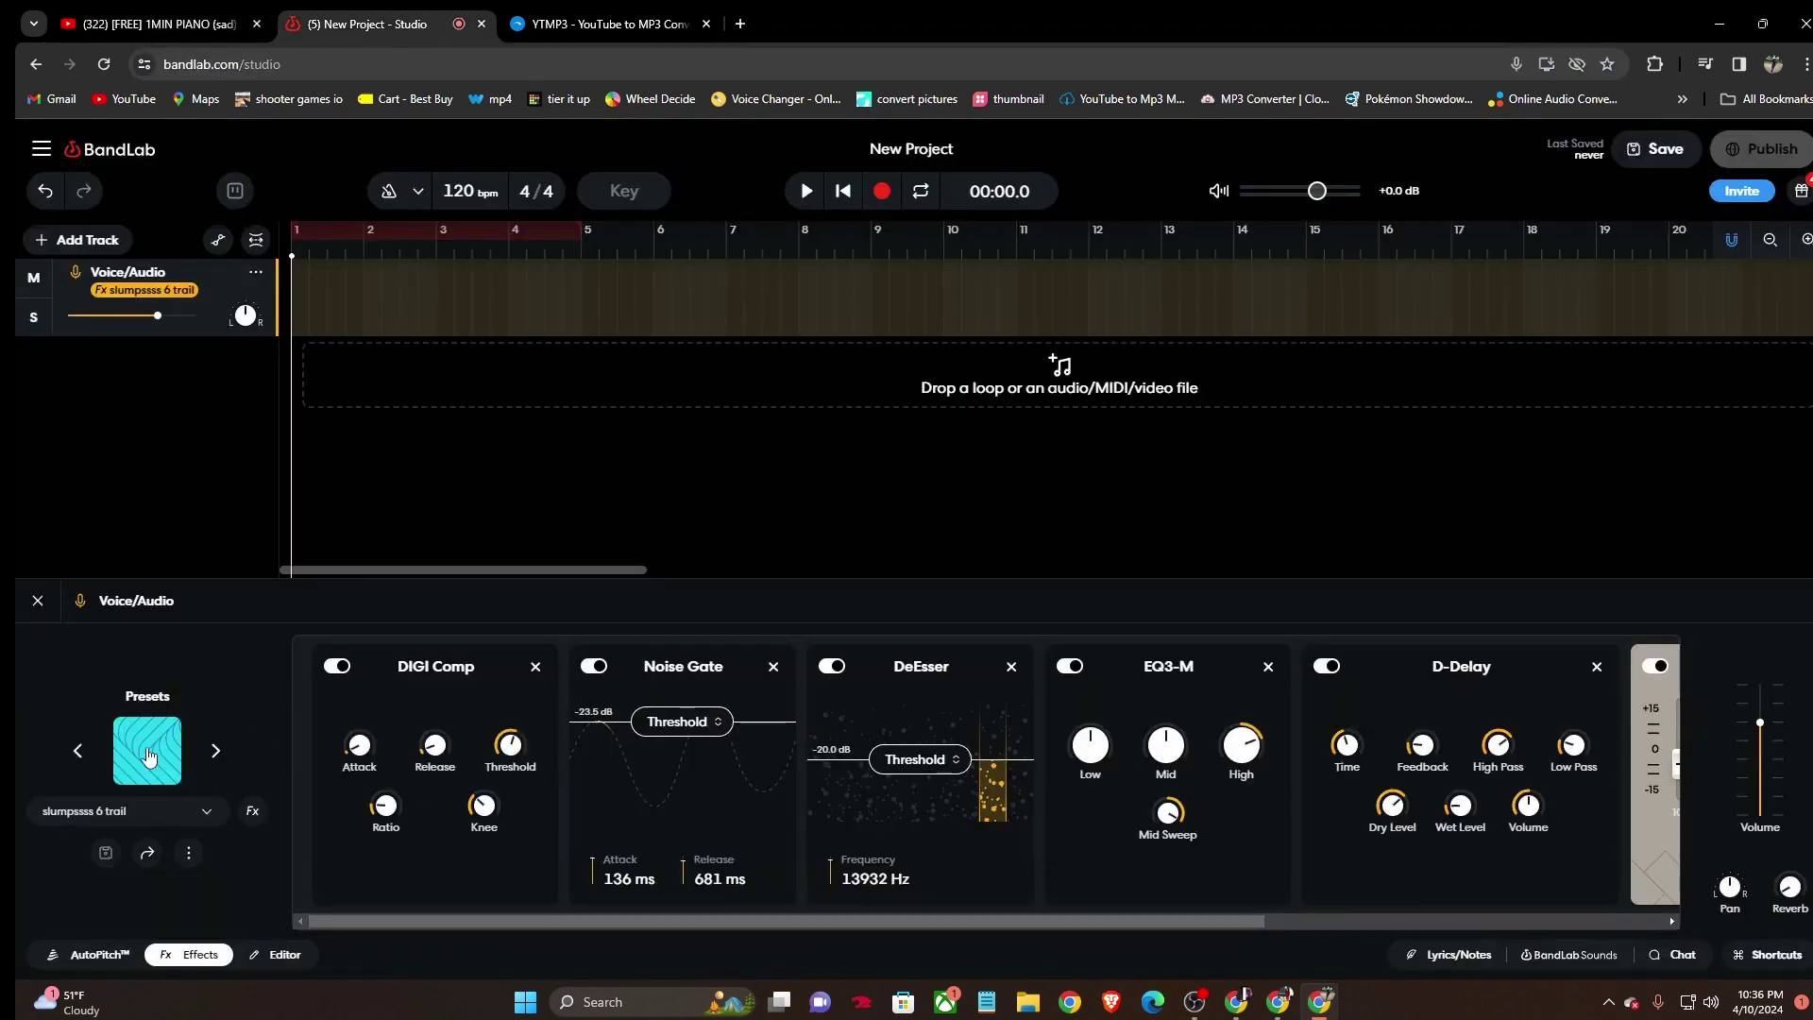
pyautogui.click(94, 955)
pyautogui.click(204, 766)
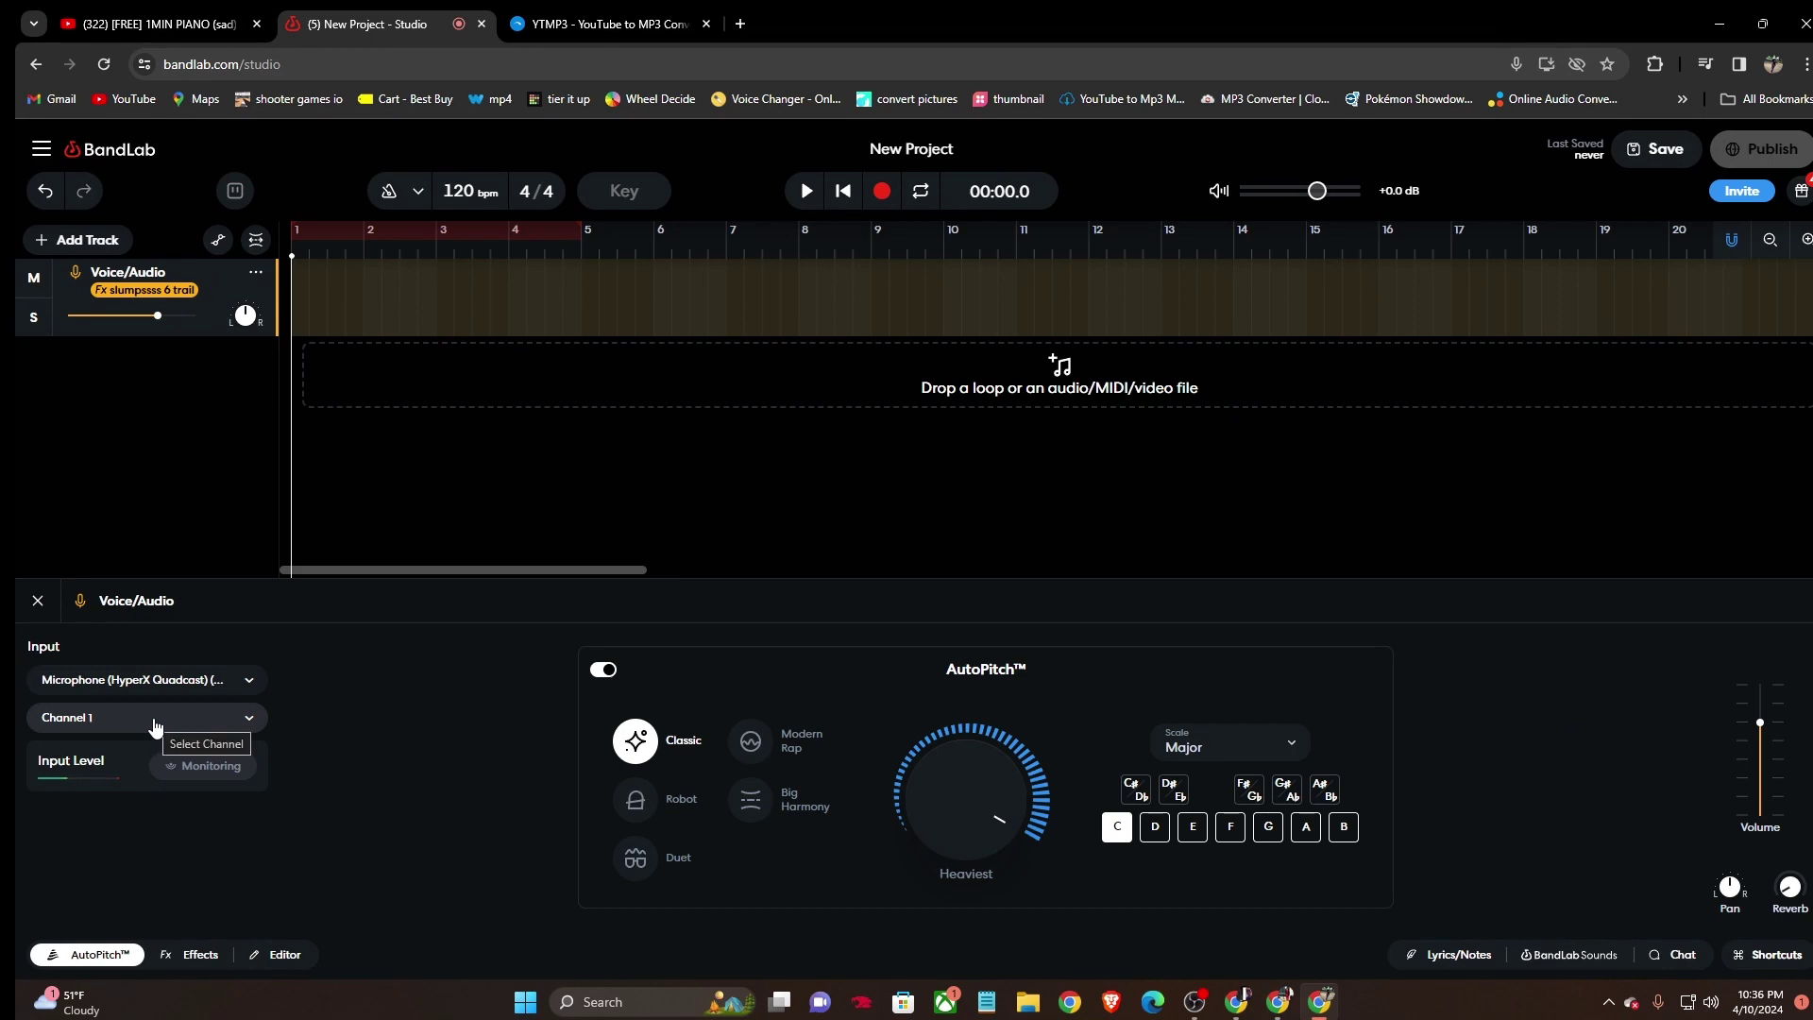
# Download the converted piano beat from YTMP3, closing the pop-up ad page, and return to the BandLab project.
pyautogui.click(156, 24)
pyautogui.click(256, 75)
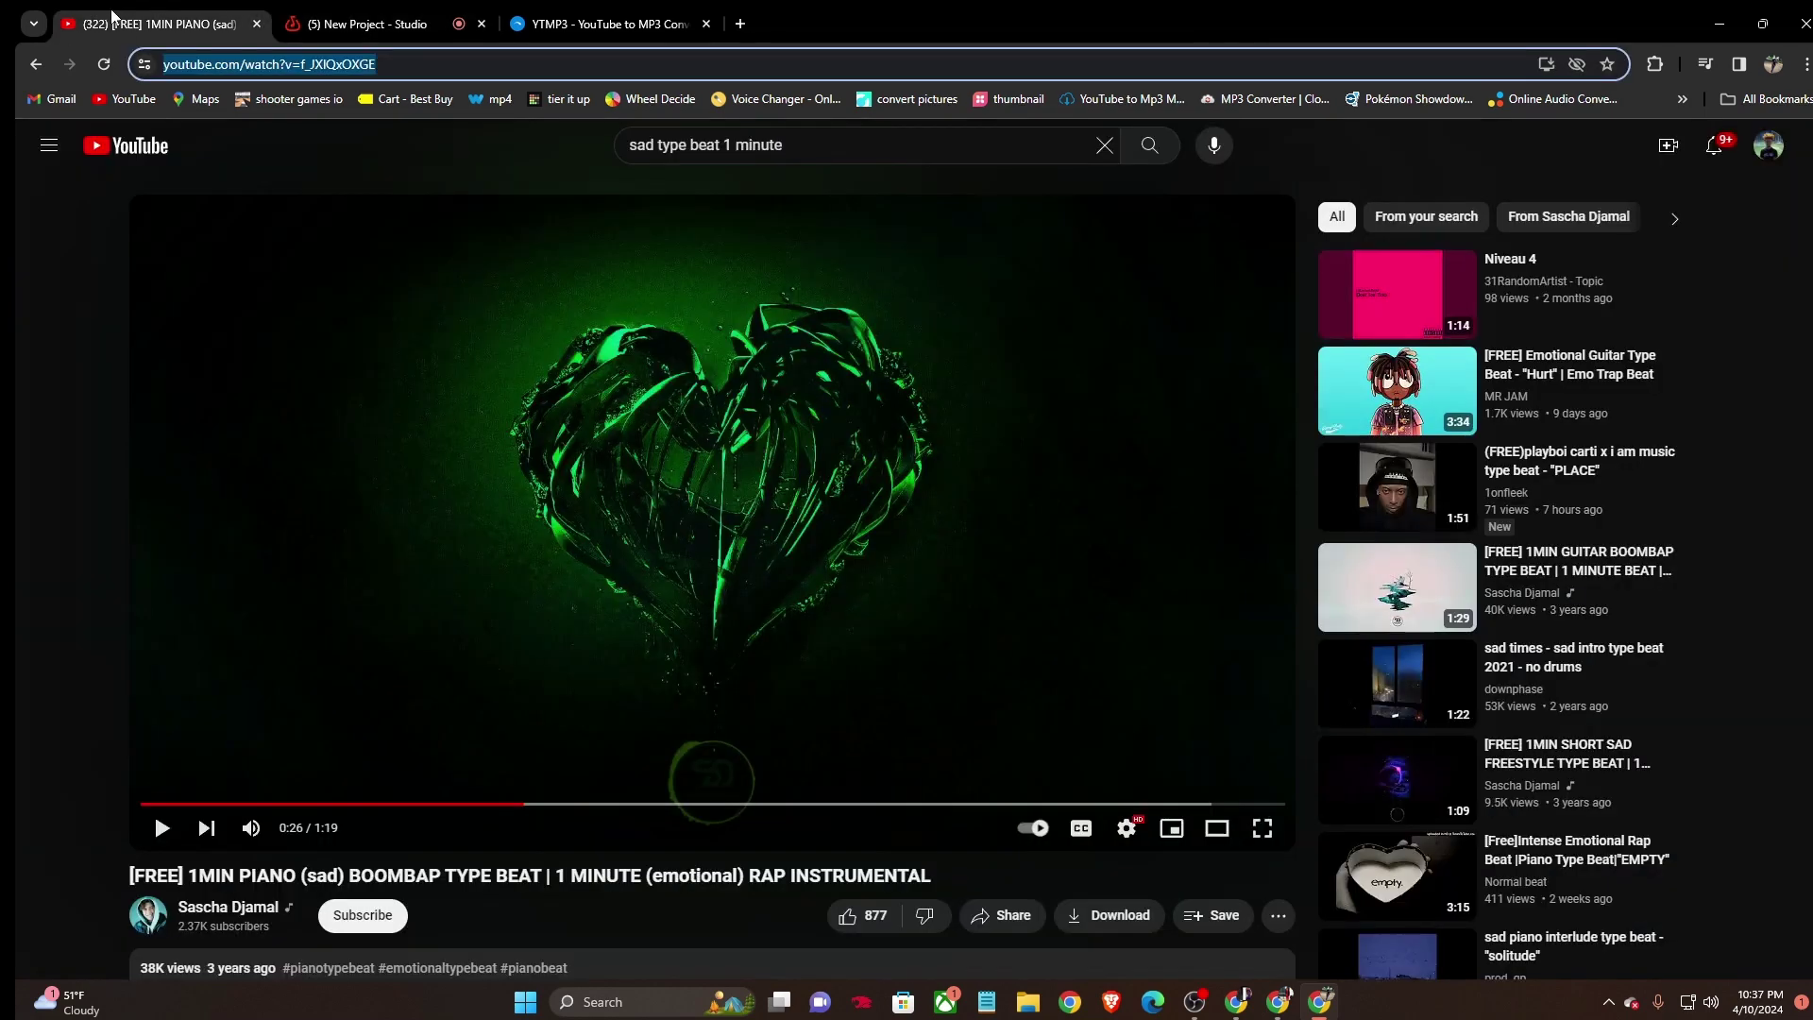
pyautogui.click(605, 23)
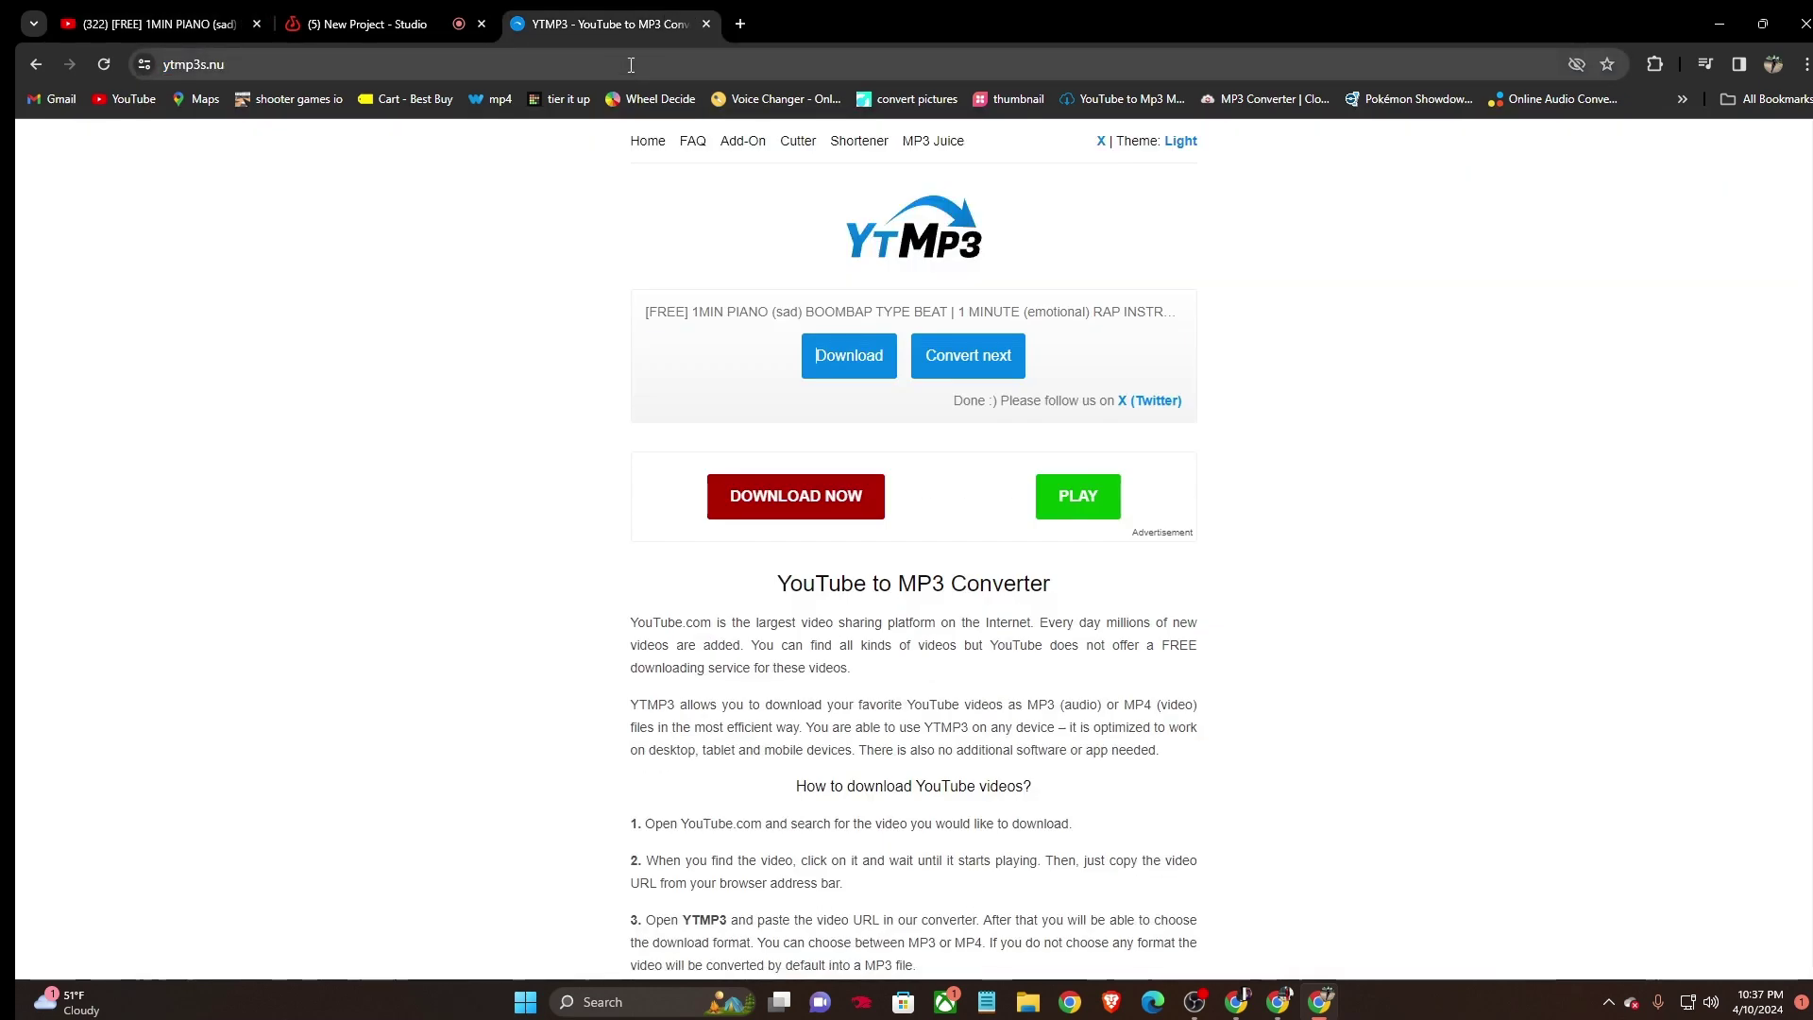
pyautogui.click(849, 355)
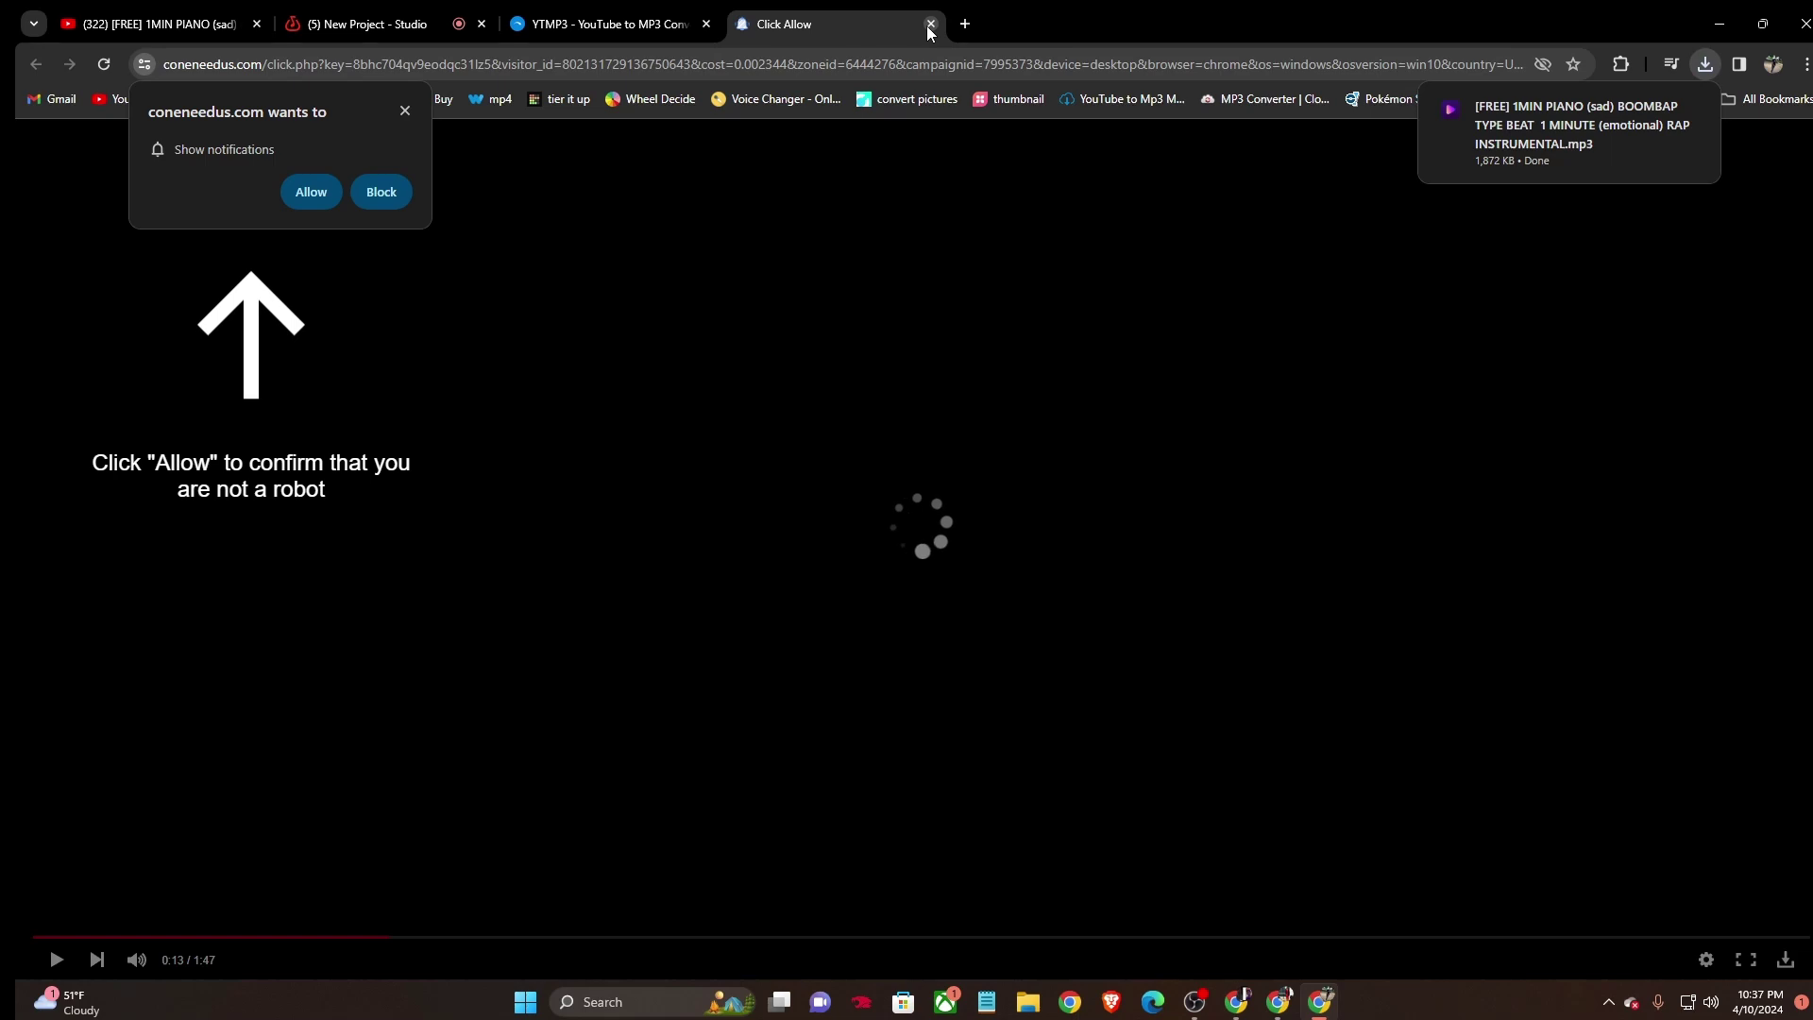
pyautogui.click(930, 24)
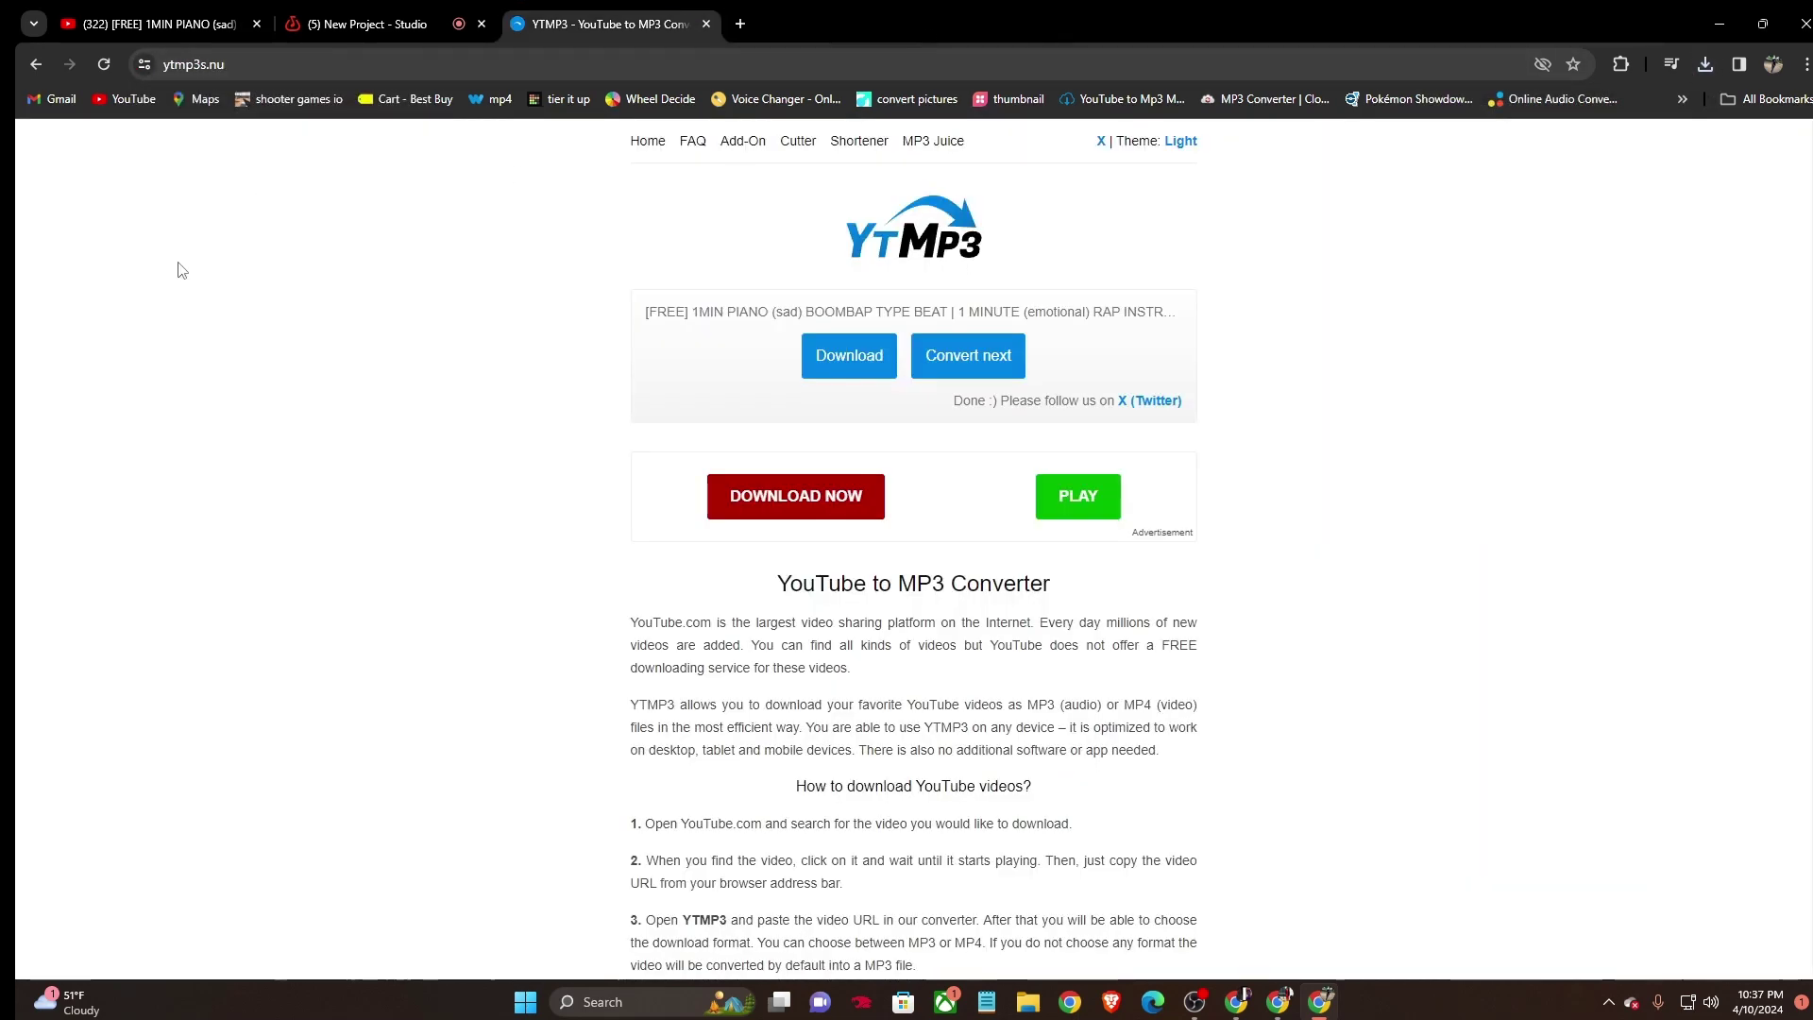
pyautogui.click(378, 24)
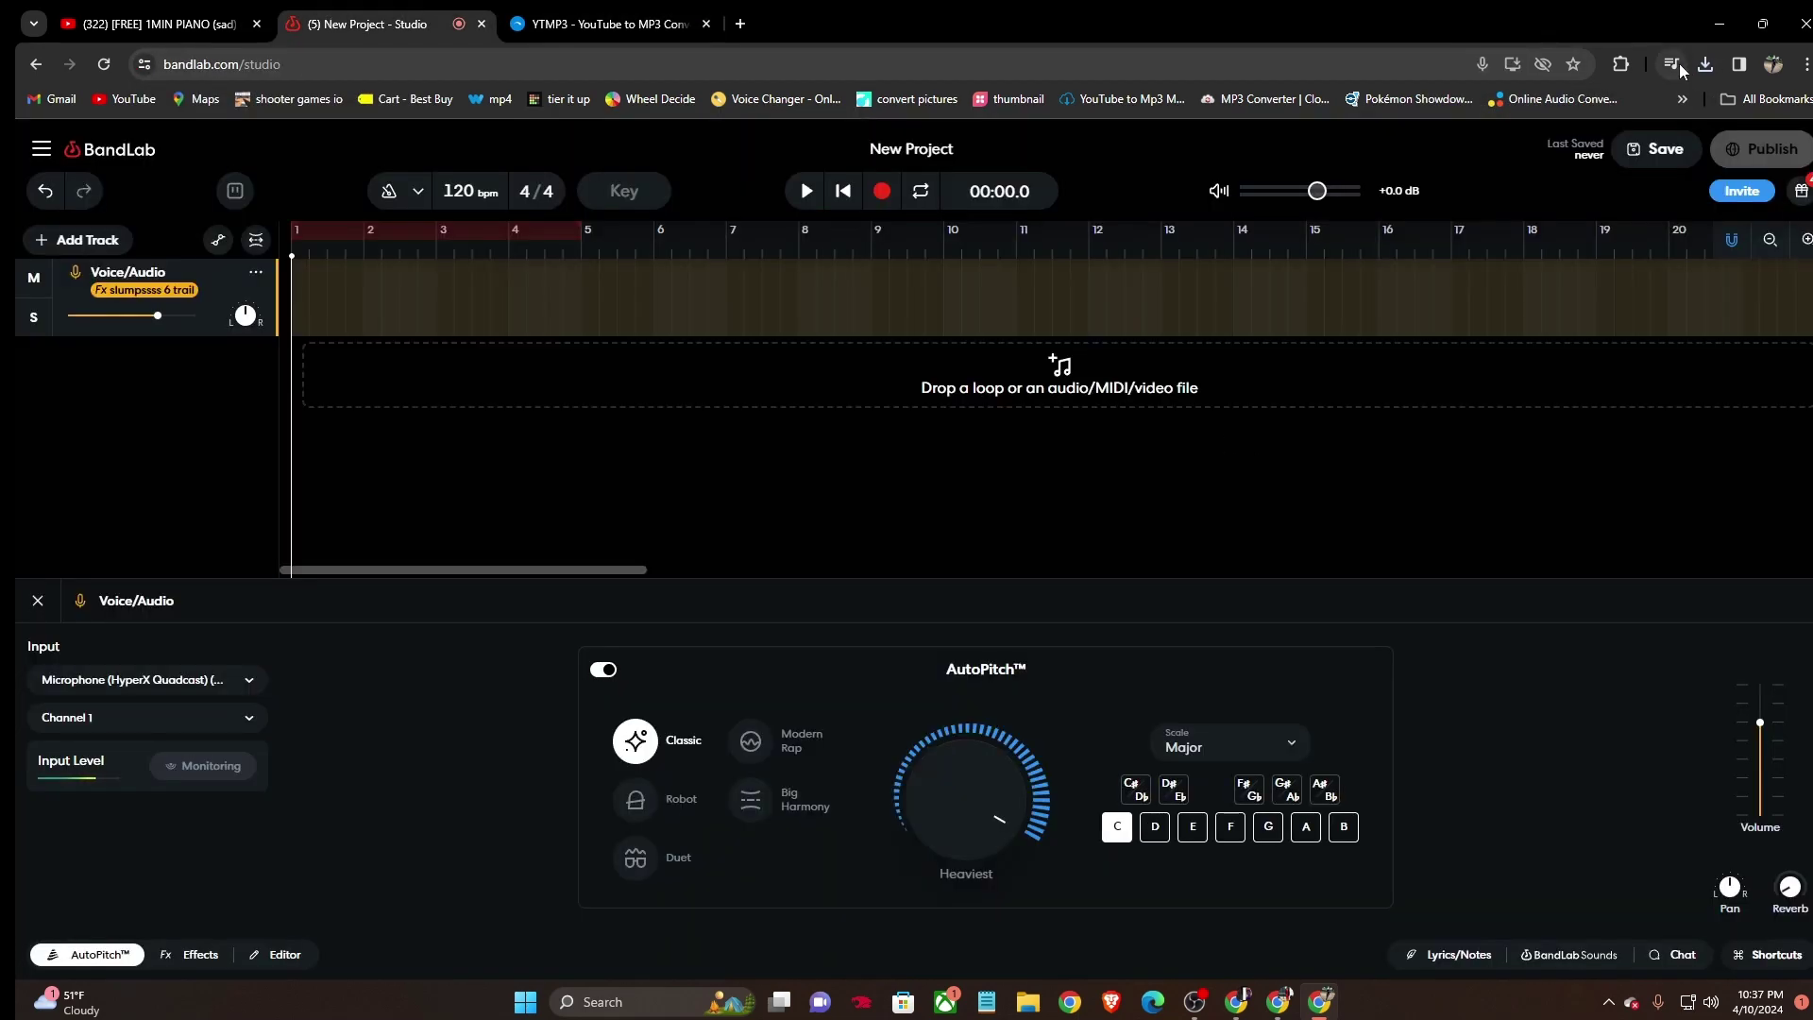
# Import the downloaded piano beat MP3 as a new track below Voice/Audio, and turn on input monitoring for the Voice/Audio track.
pyautogui.moveTo(1568, 163); pyautogui.dragTo(297, 369)
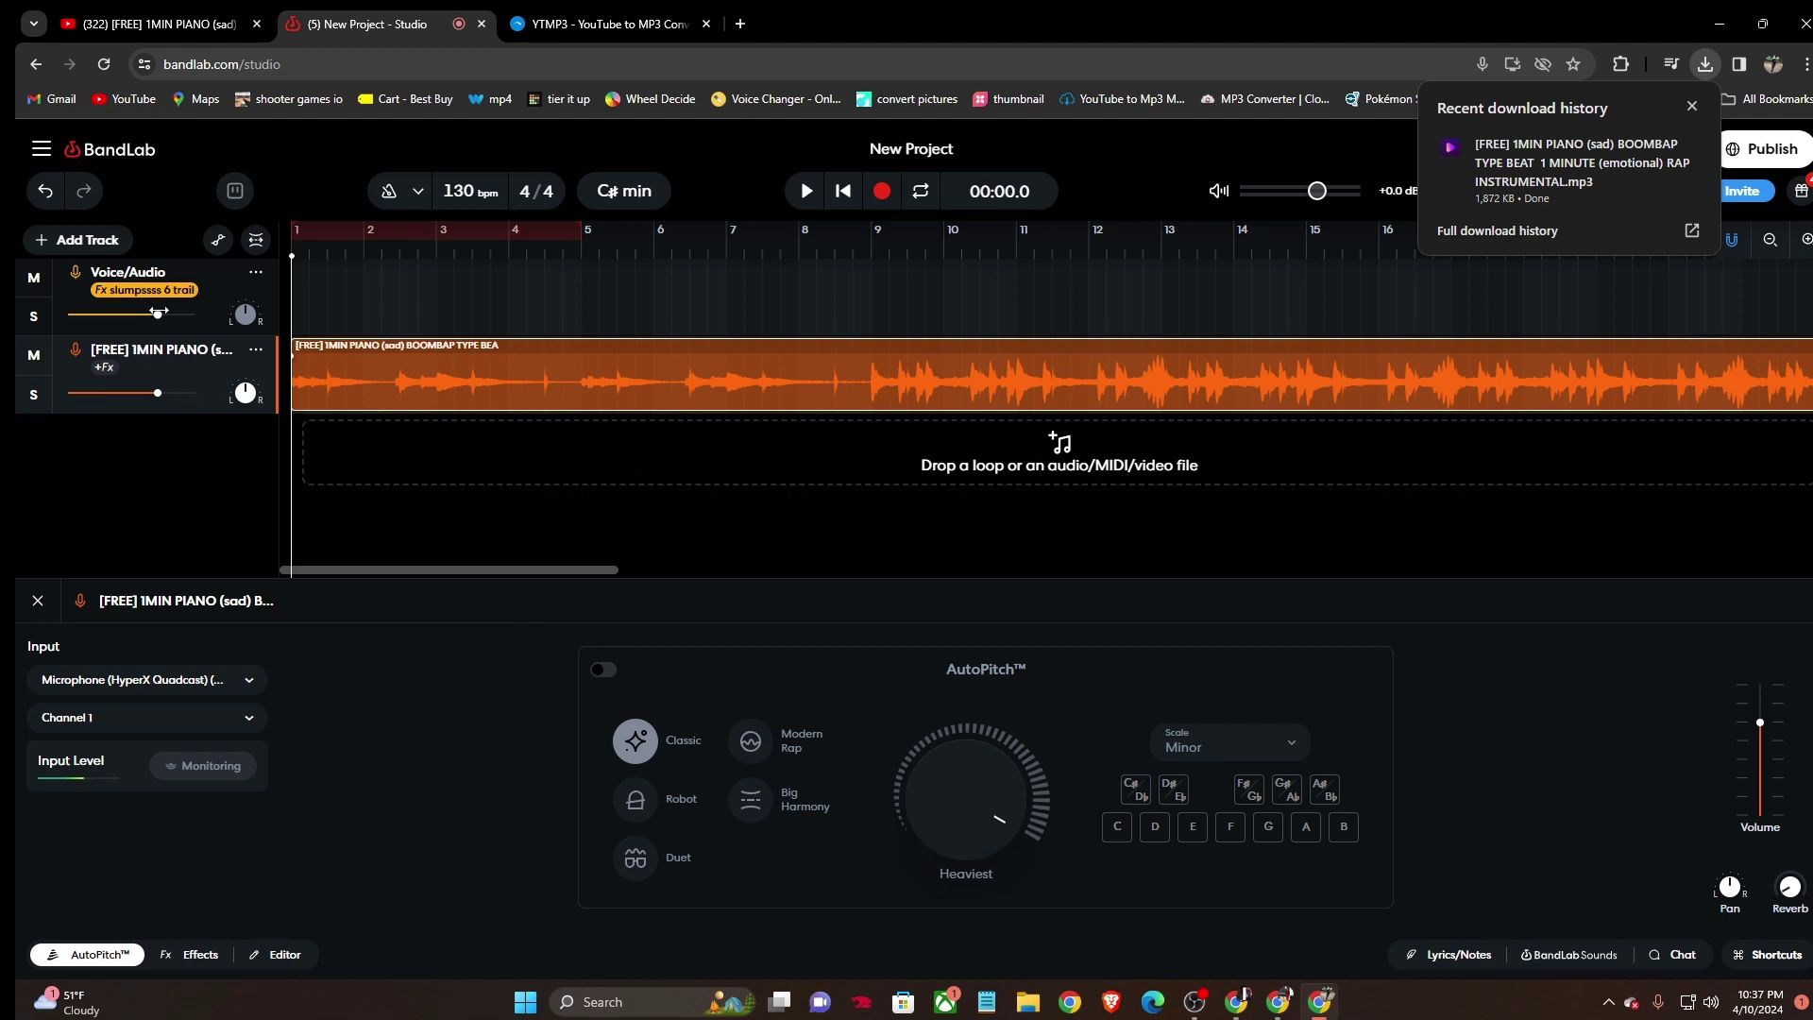
pyautogui.click(226, 282)
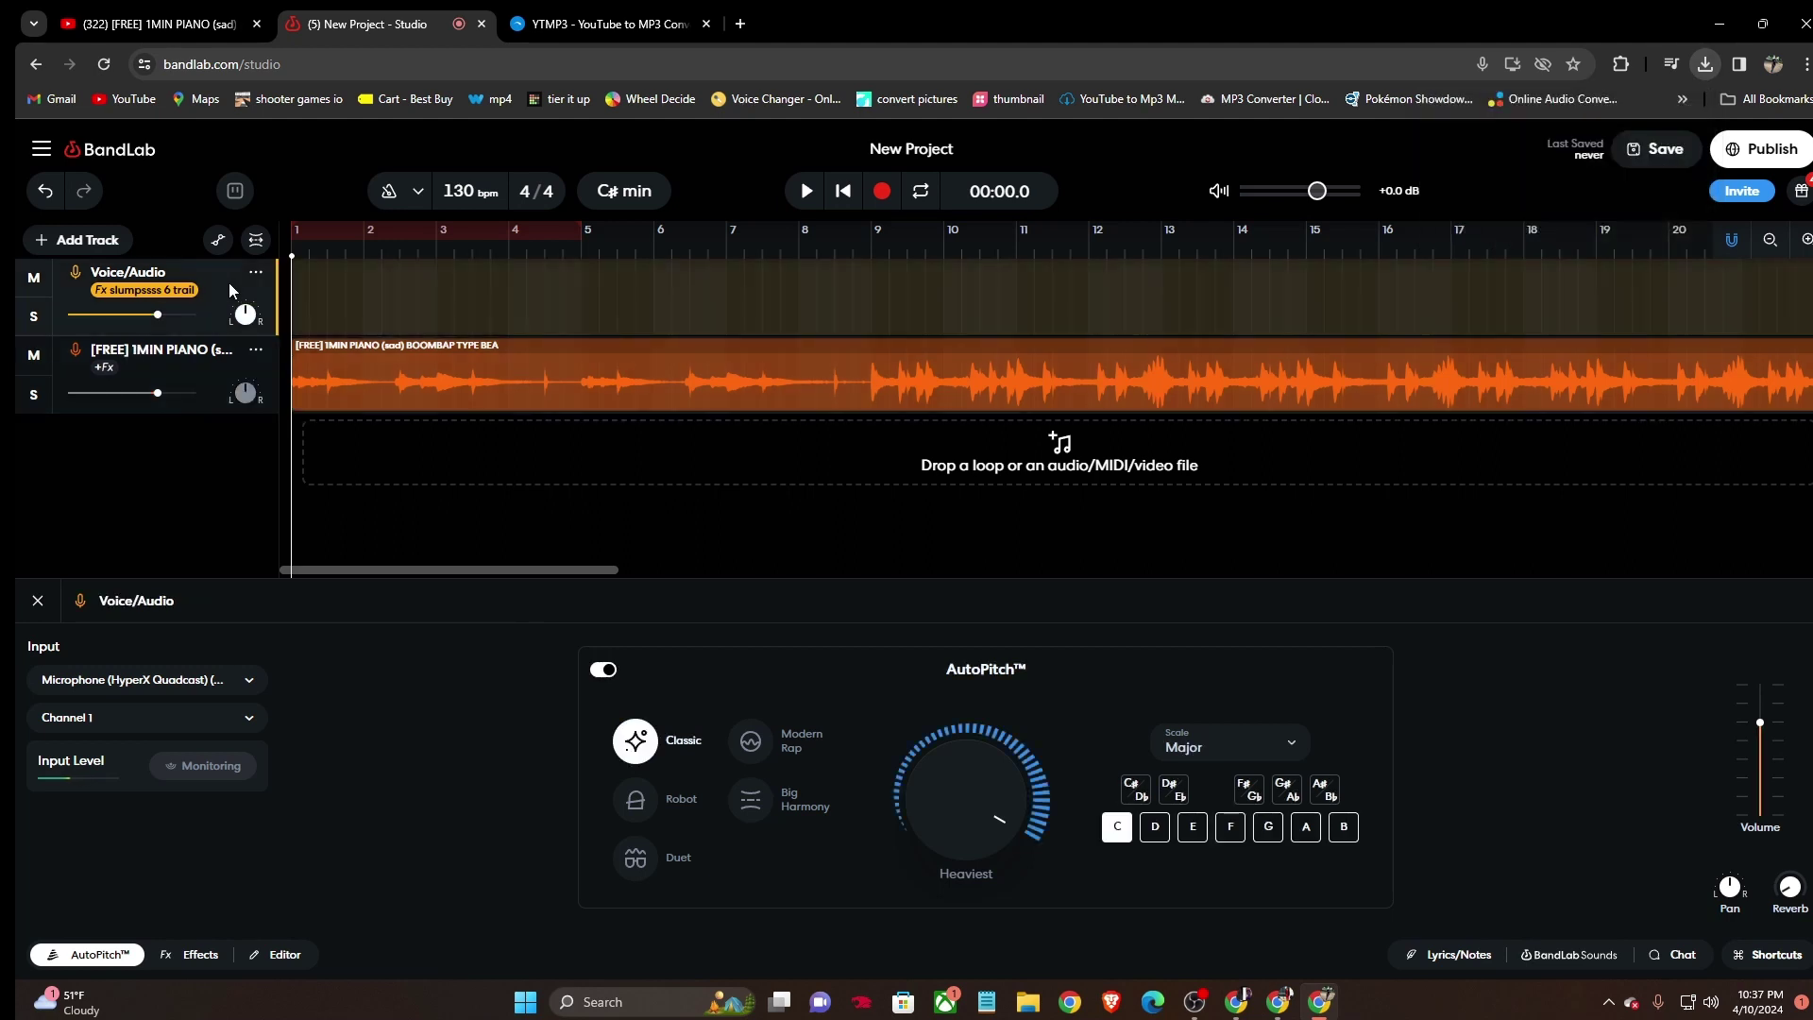
pyautogui.click(233, 780)
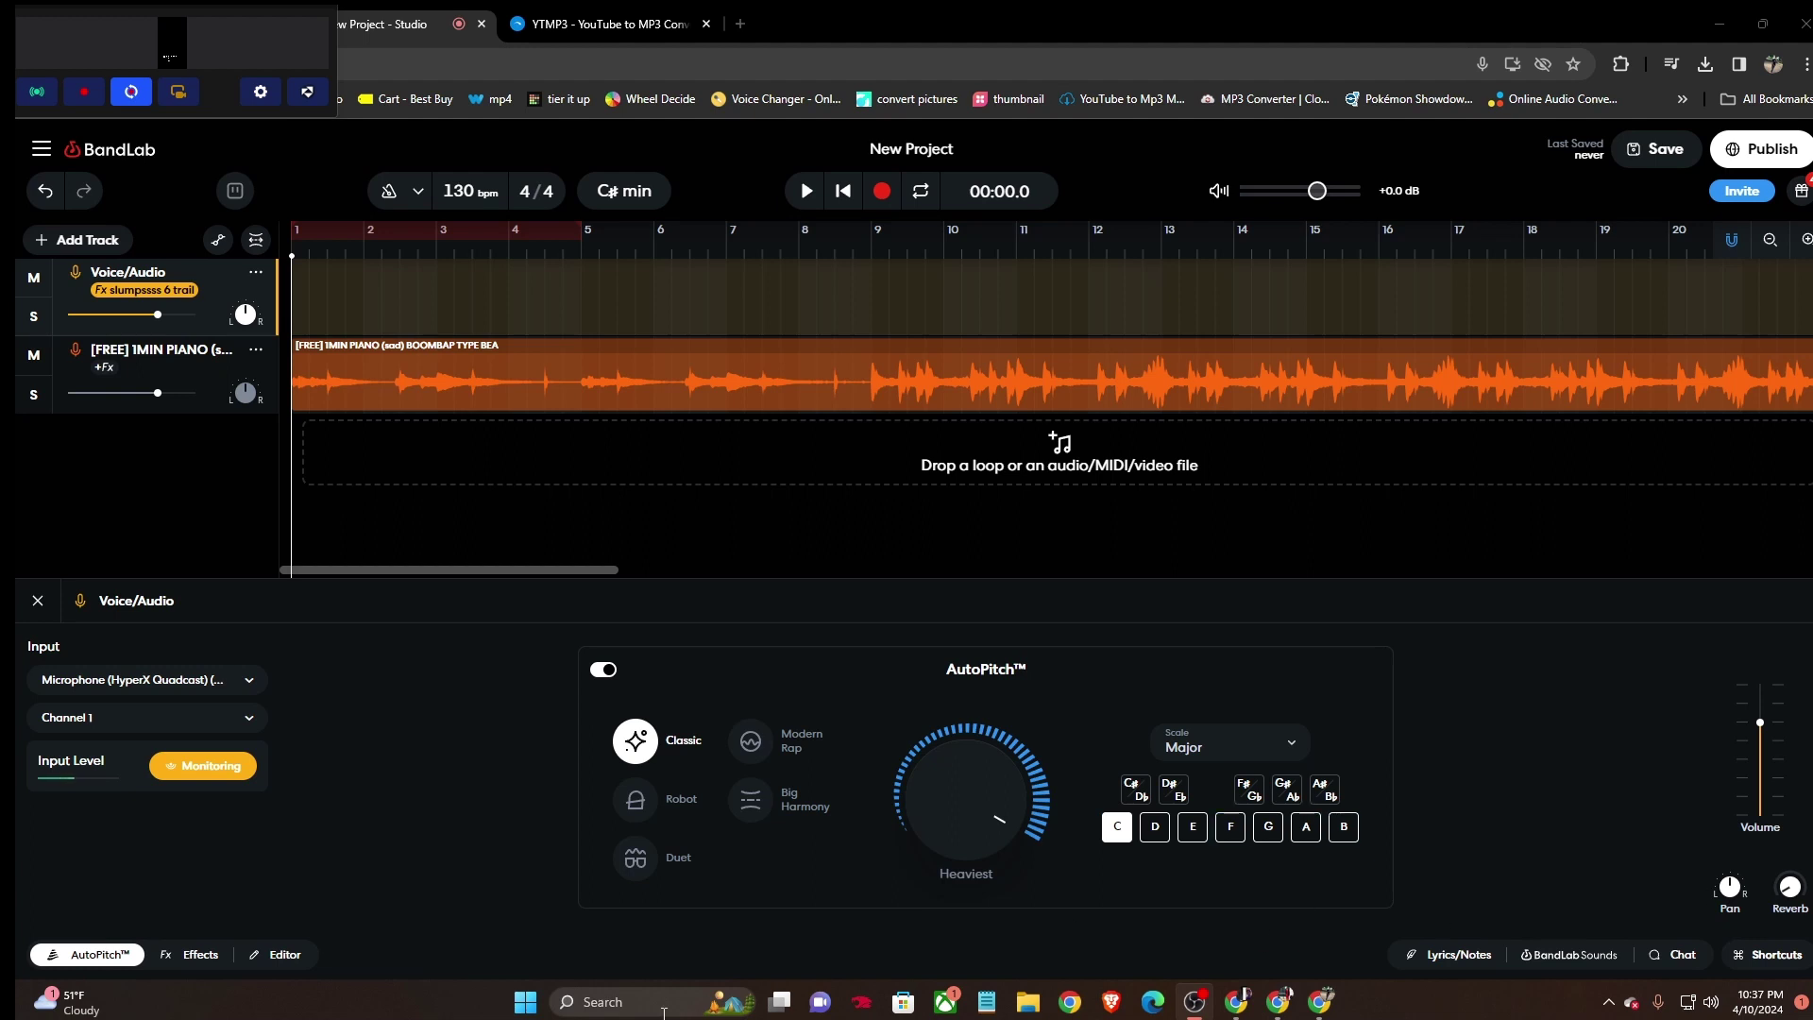
pyautogui.click(877, 192)
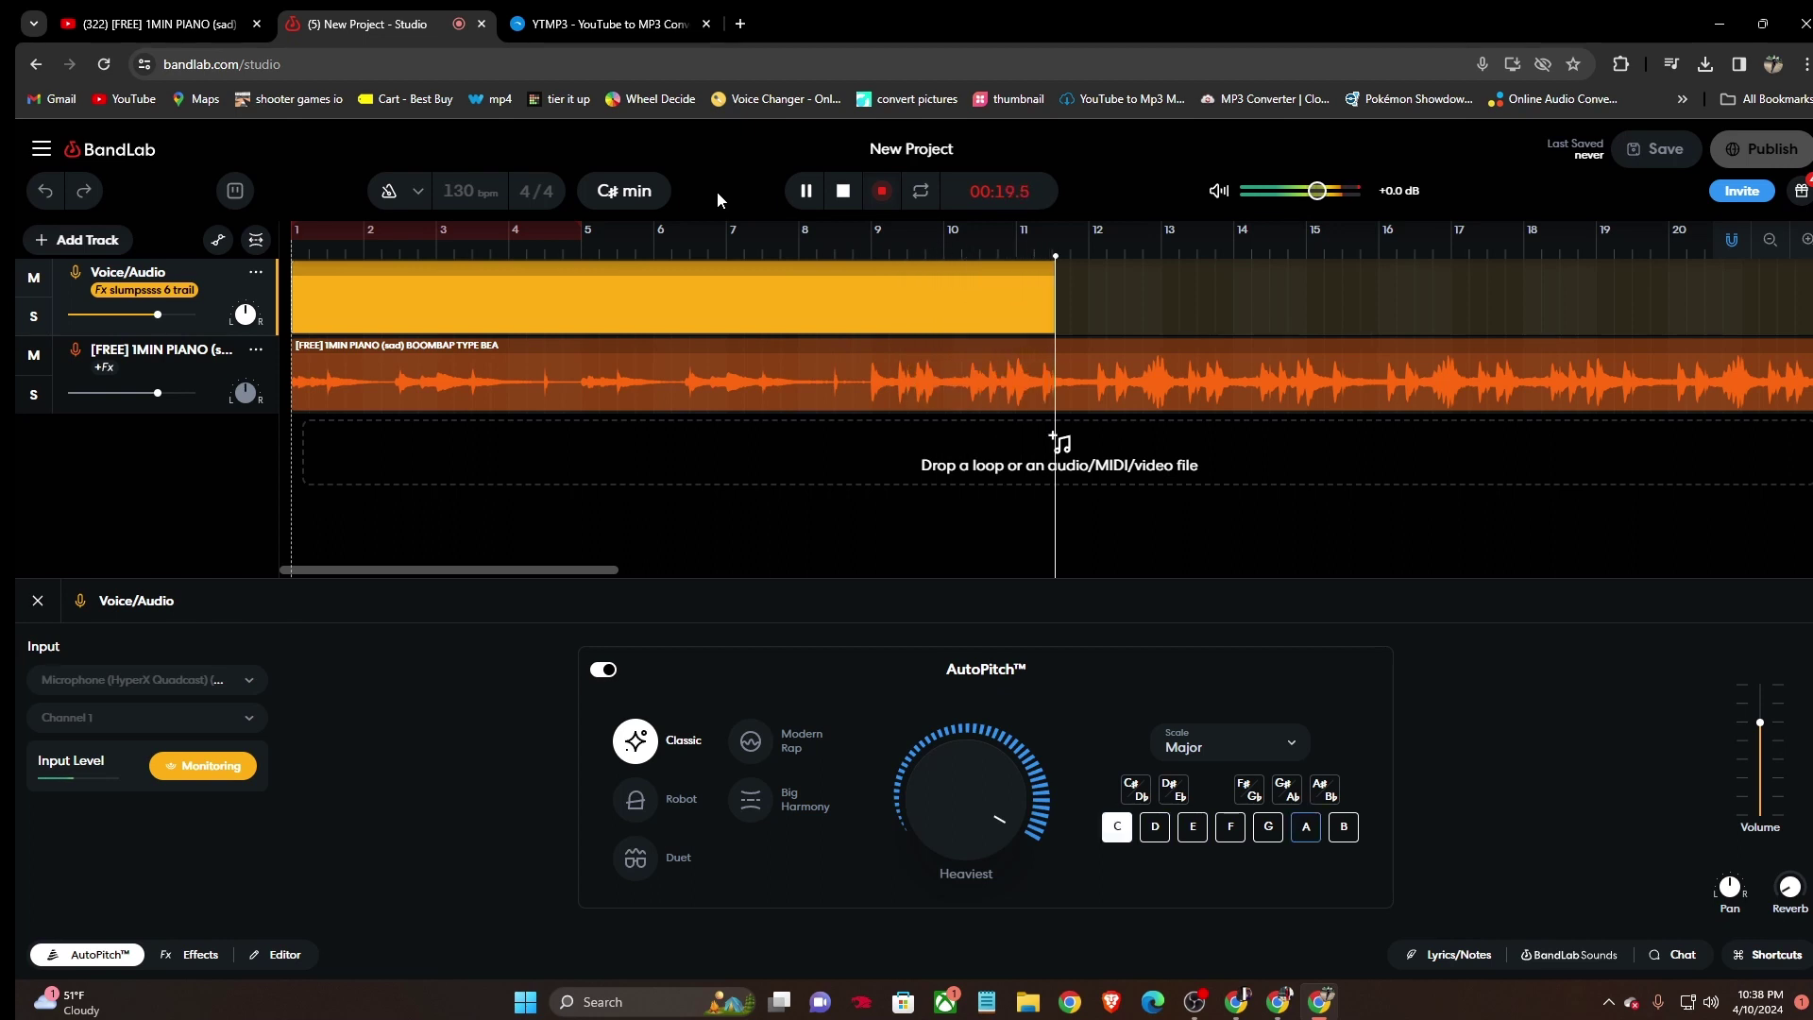
pyautogui.press('space')
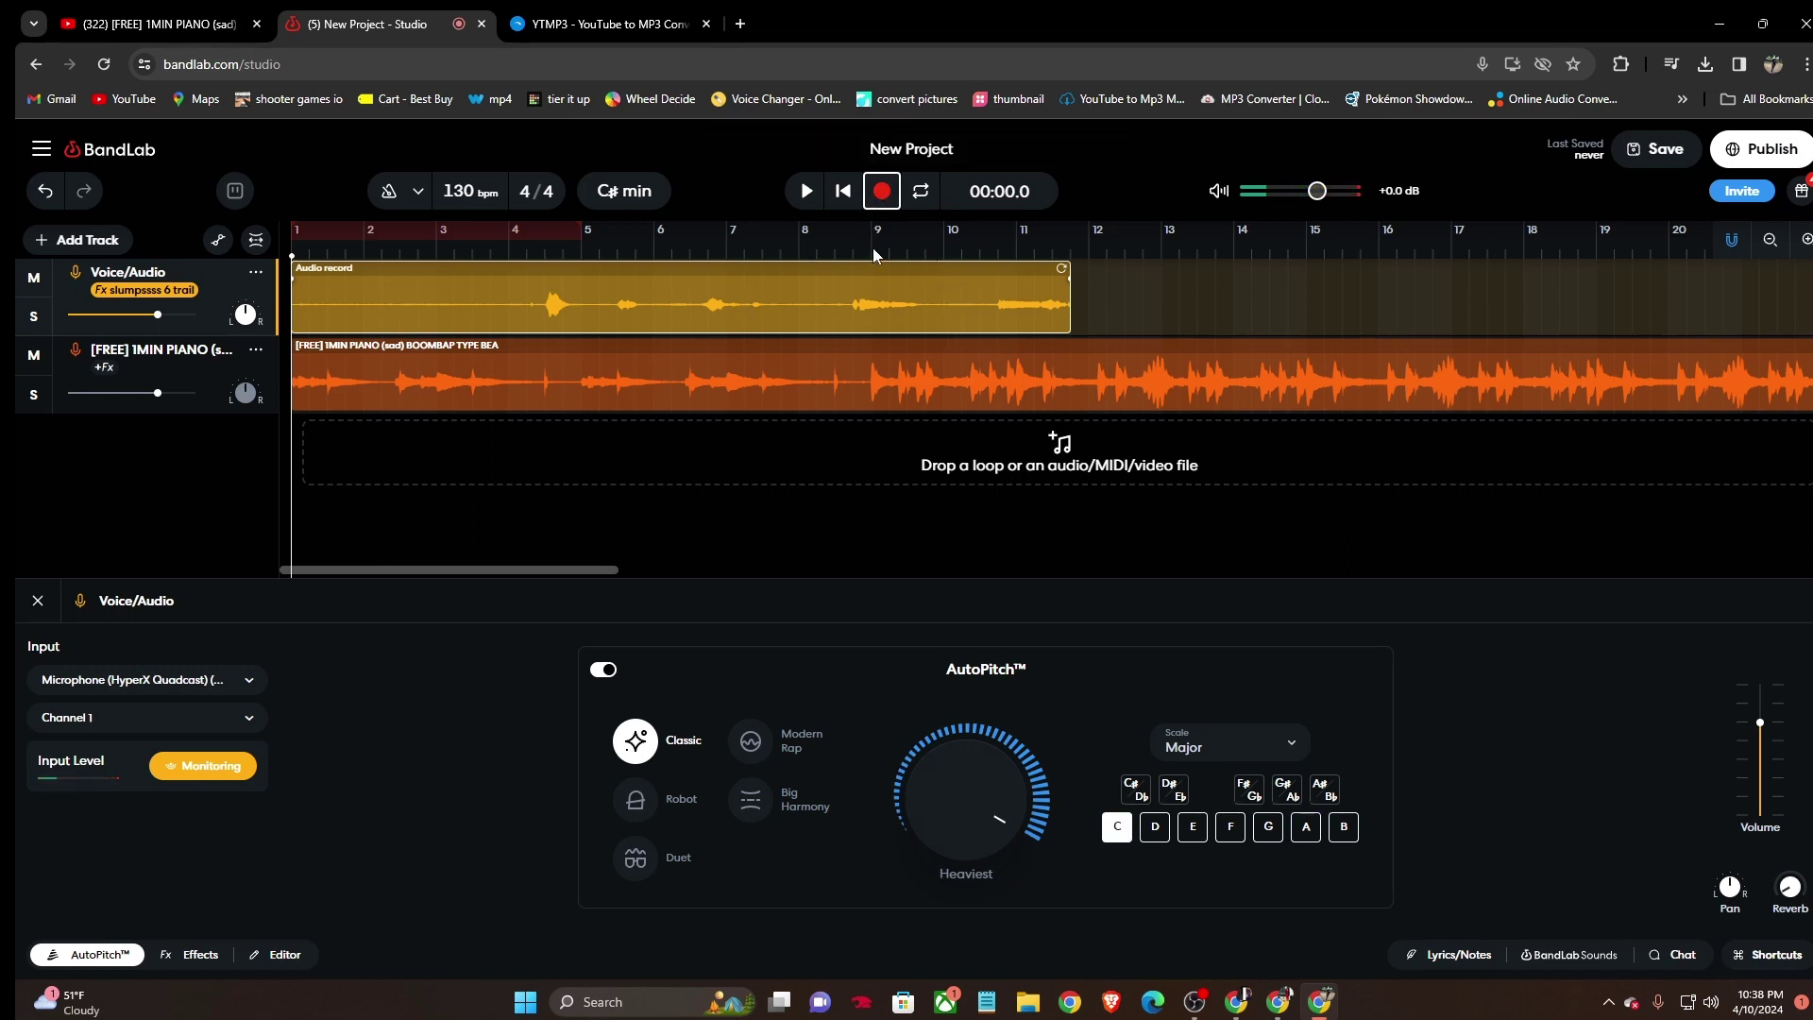
pyautogui.rightClick(863, 292)
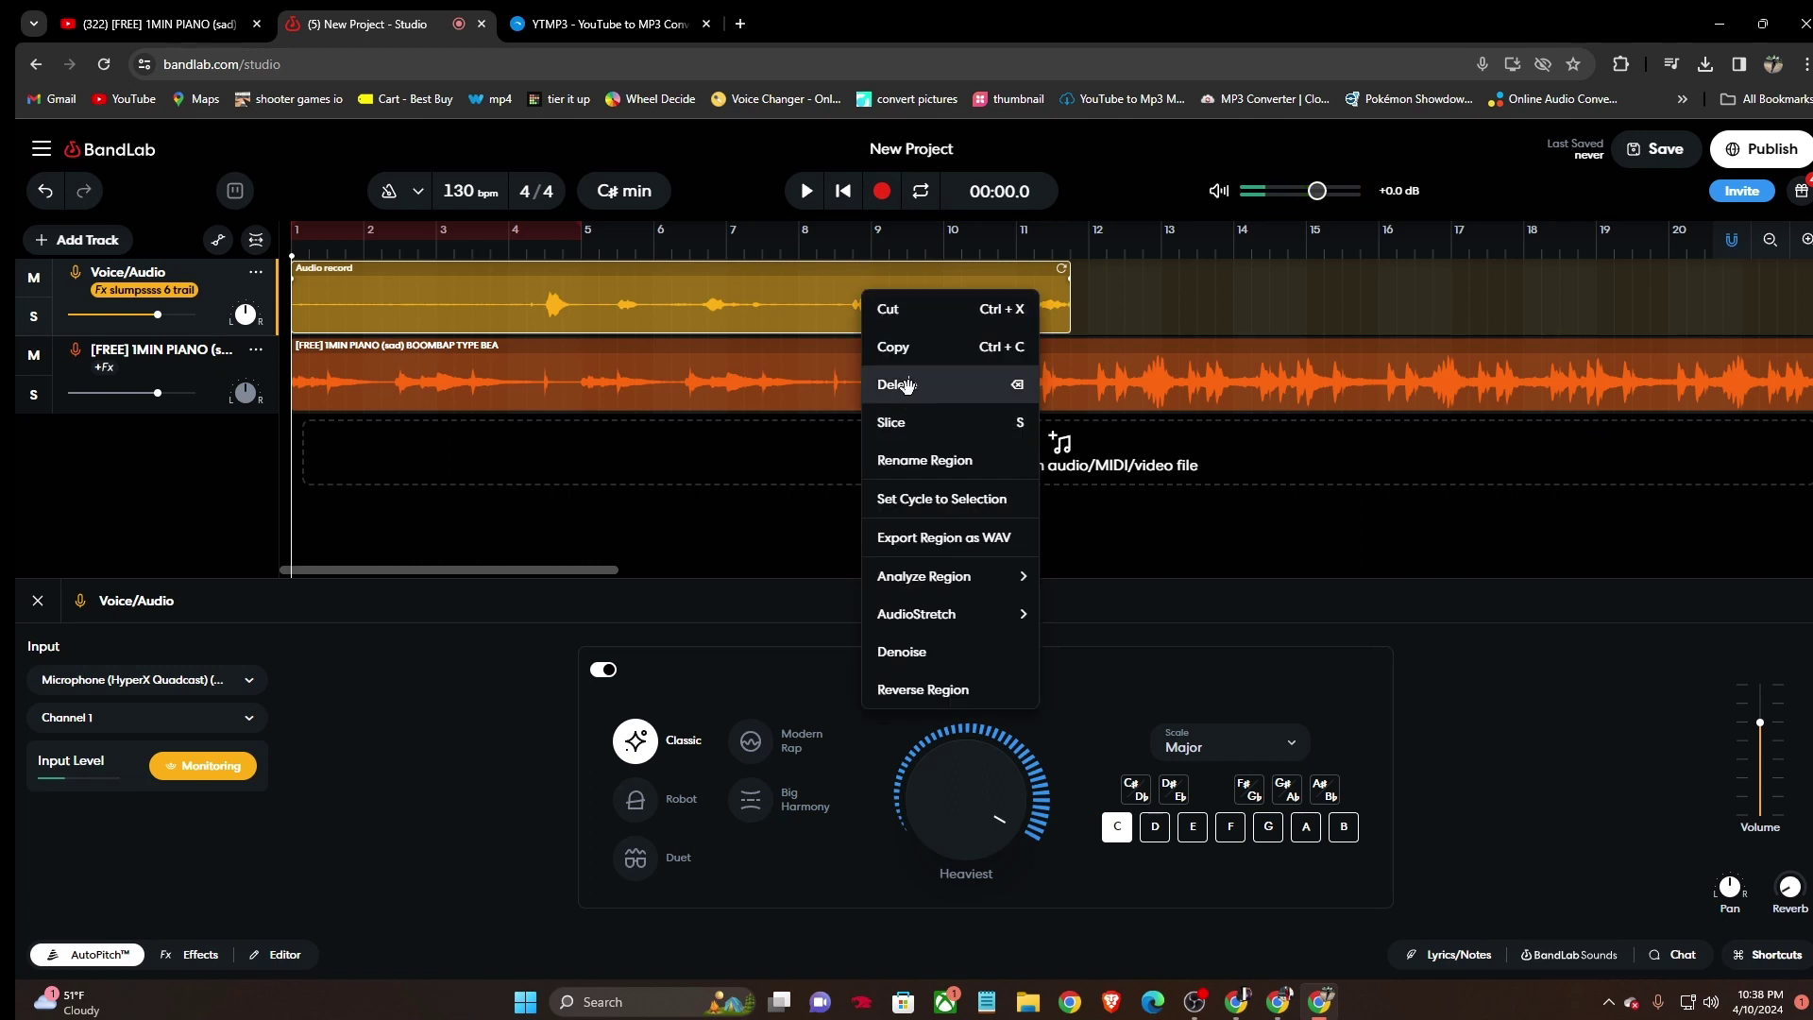
pyautogui.click(907, 386)
# Record a vocal take on the Voice/Audio track from 00:14.6 to just past the one-minute mark.
pyautogui.click(873, 198)
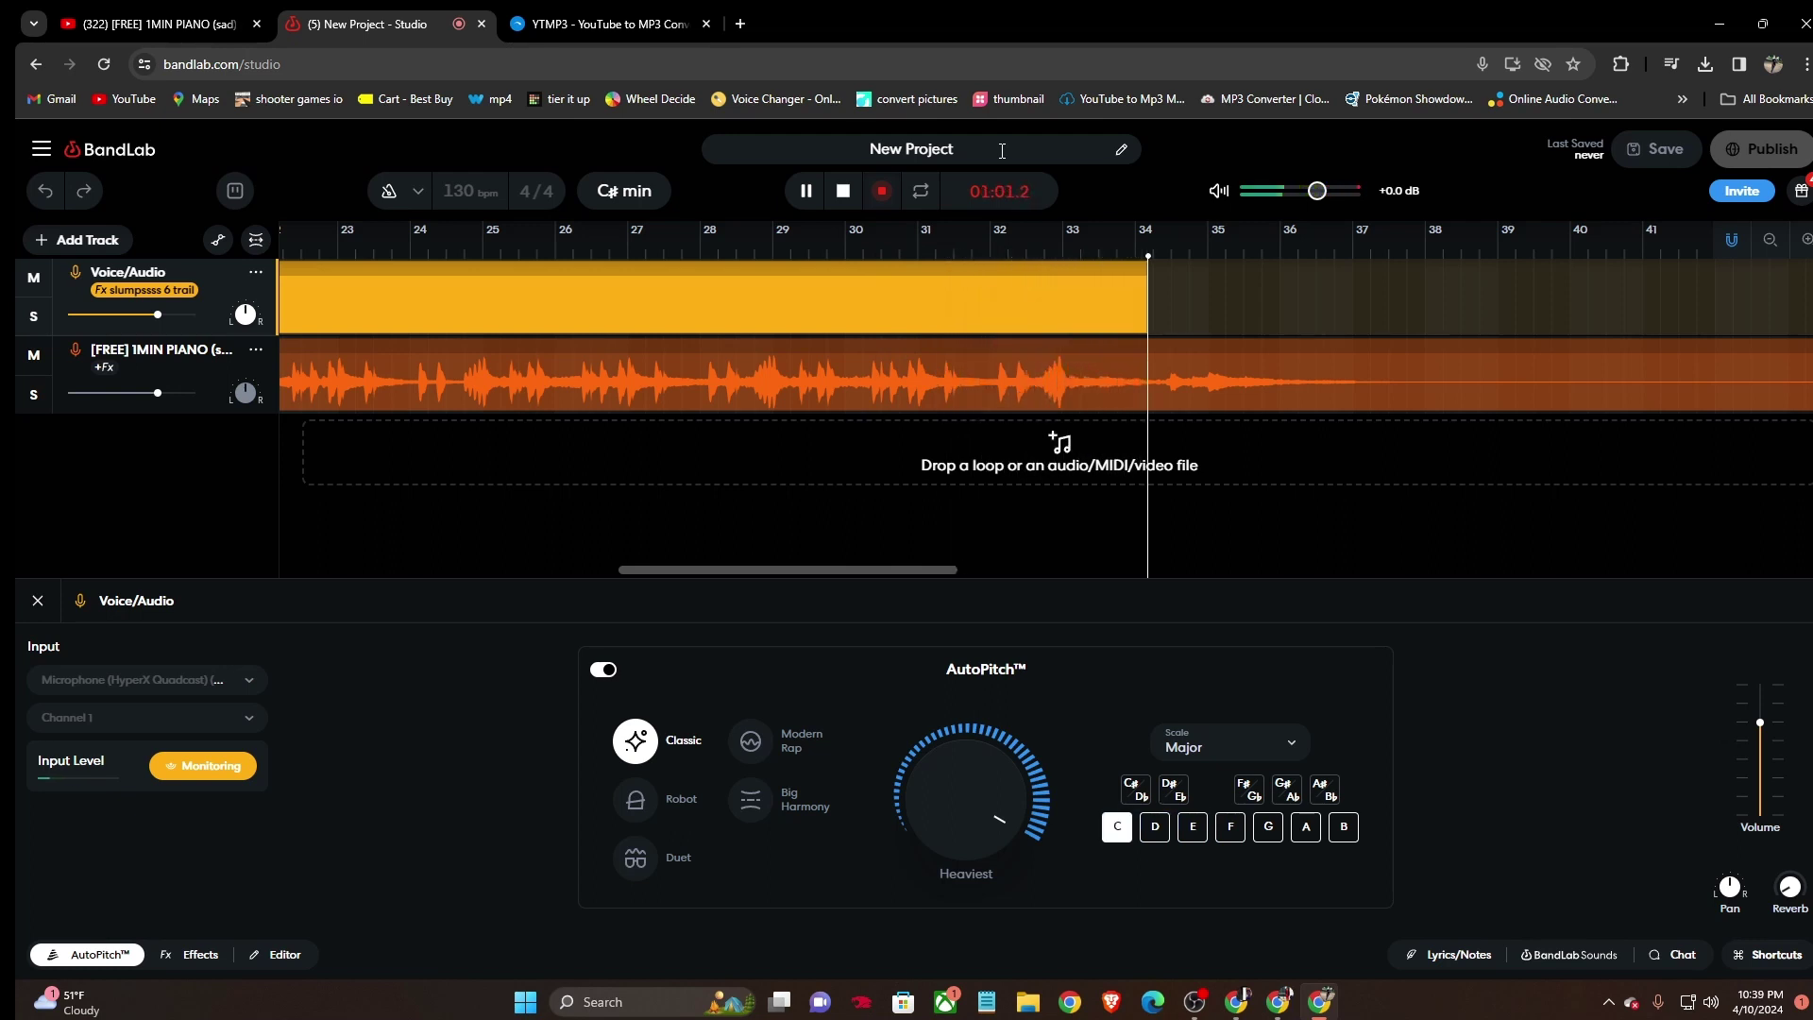
pyautogui.press('space')
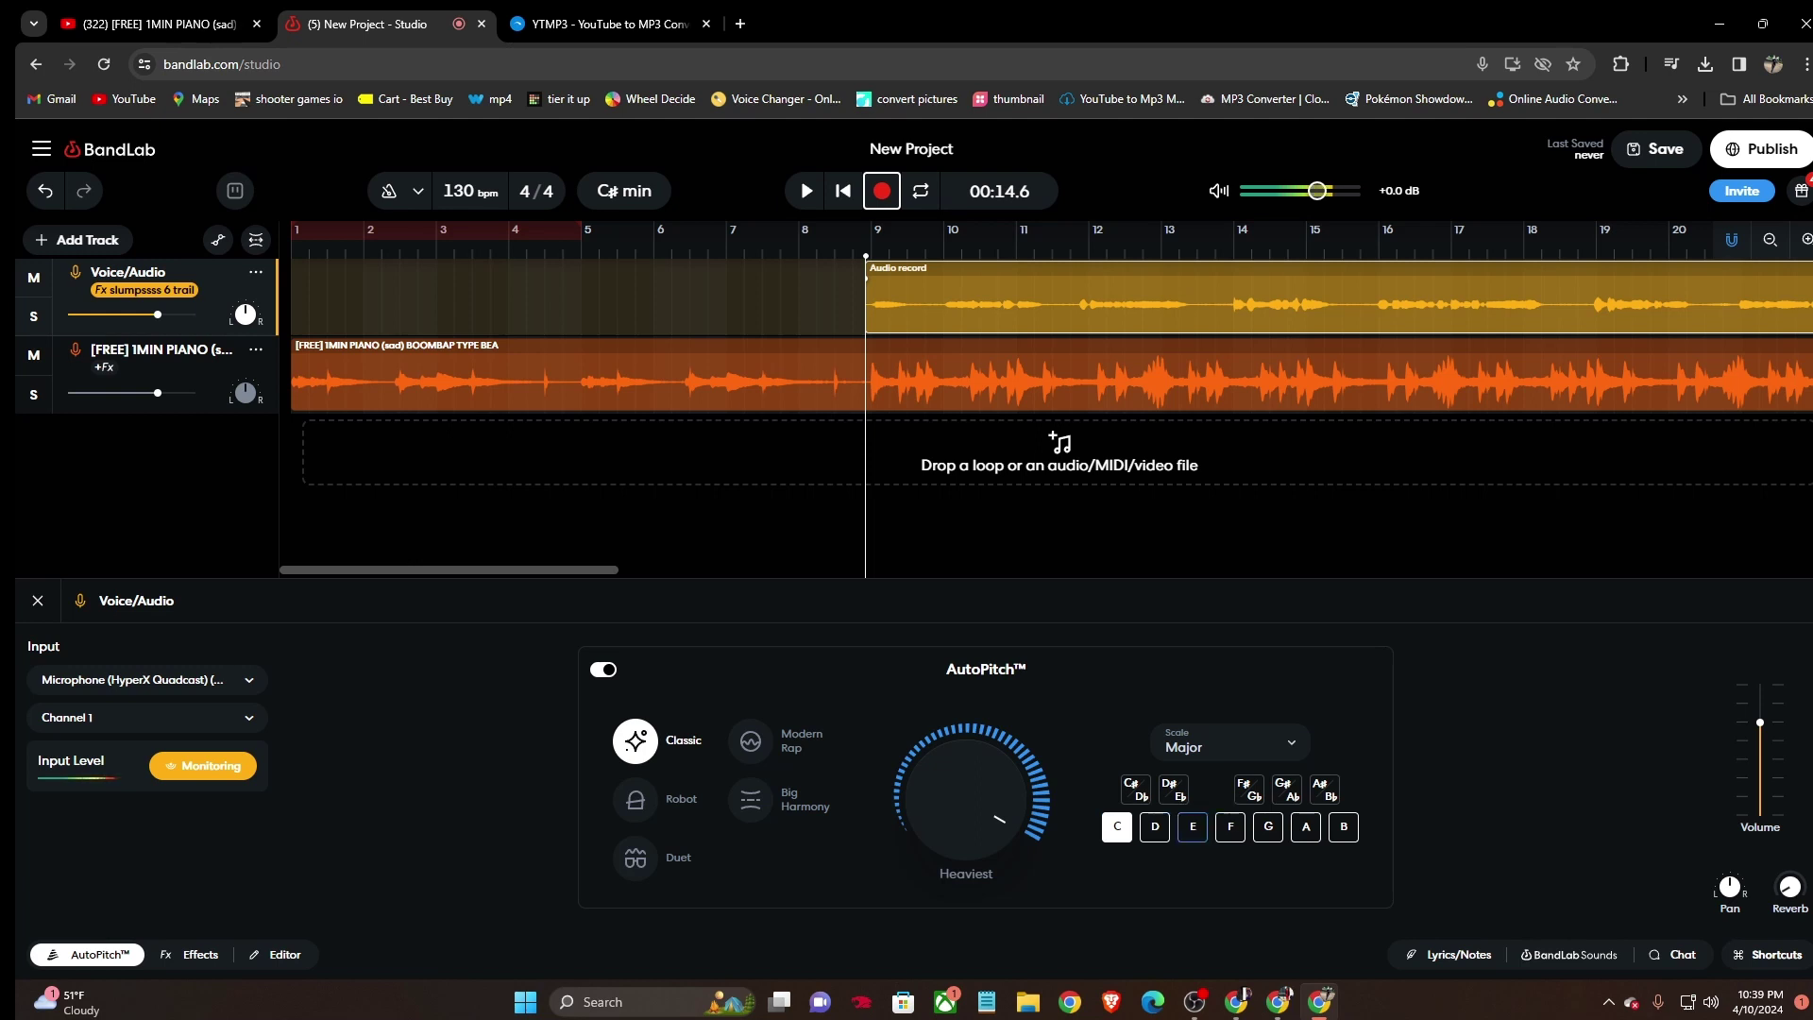
# Turn off monitoring for the Voice/Audio track and raise its volume while playing back the take, pausing playback when done.
pyautogui.click(162, 766)
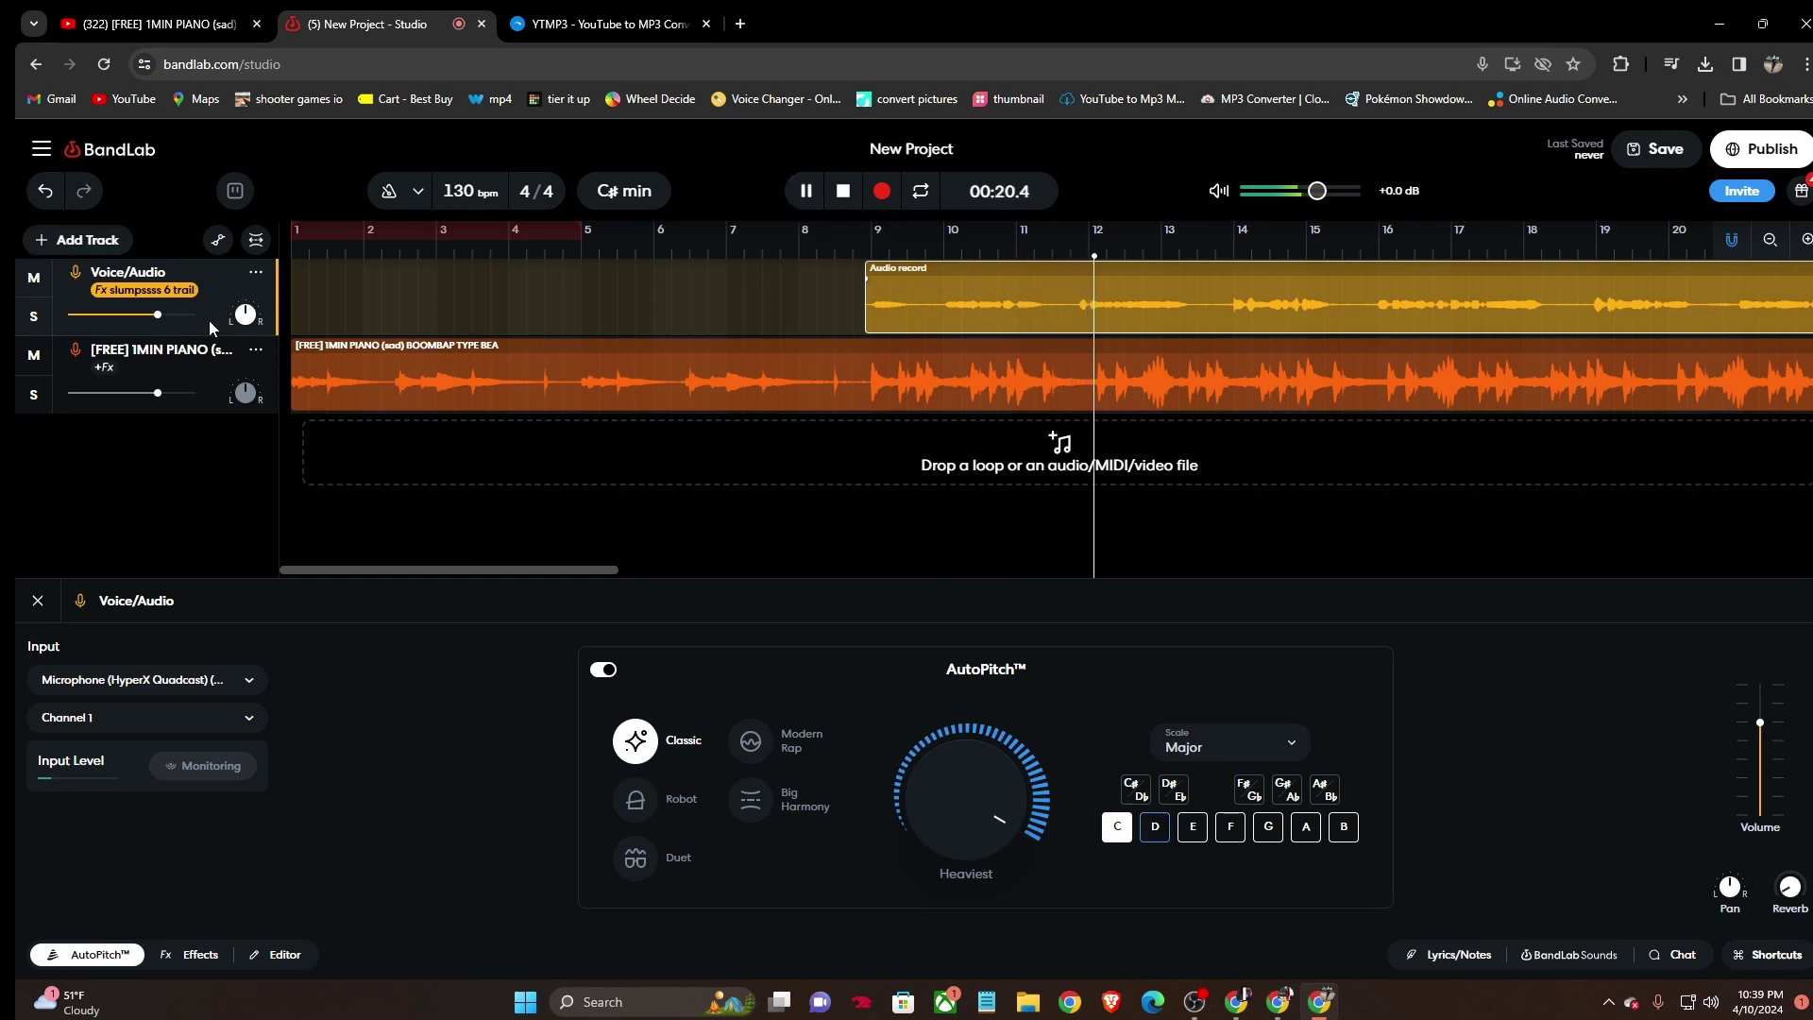
pyautogui.moveTo(158, 314); pyautogui.dragTo(180, 315)
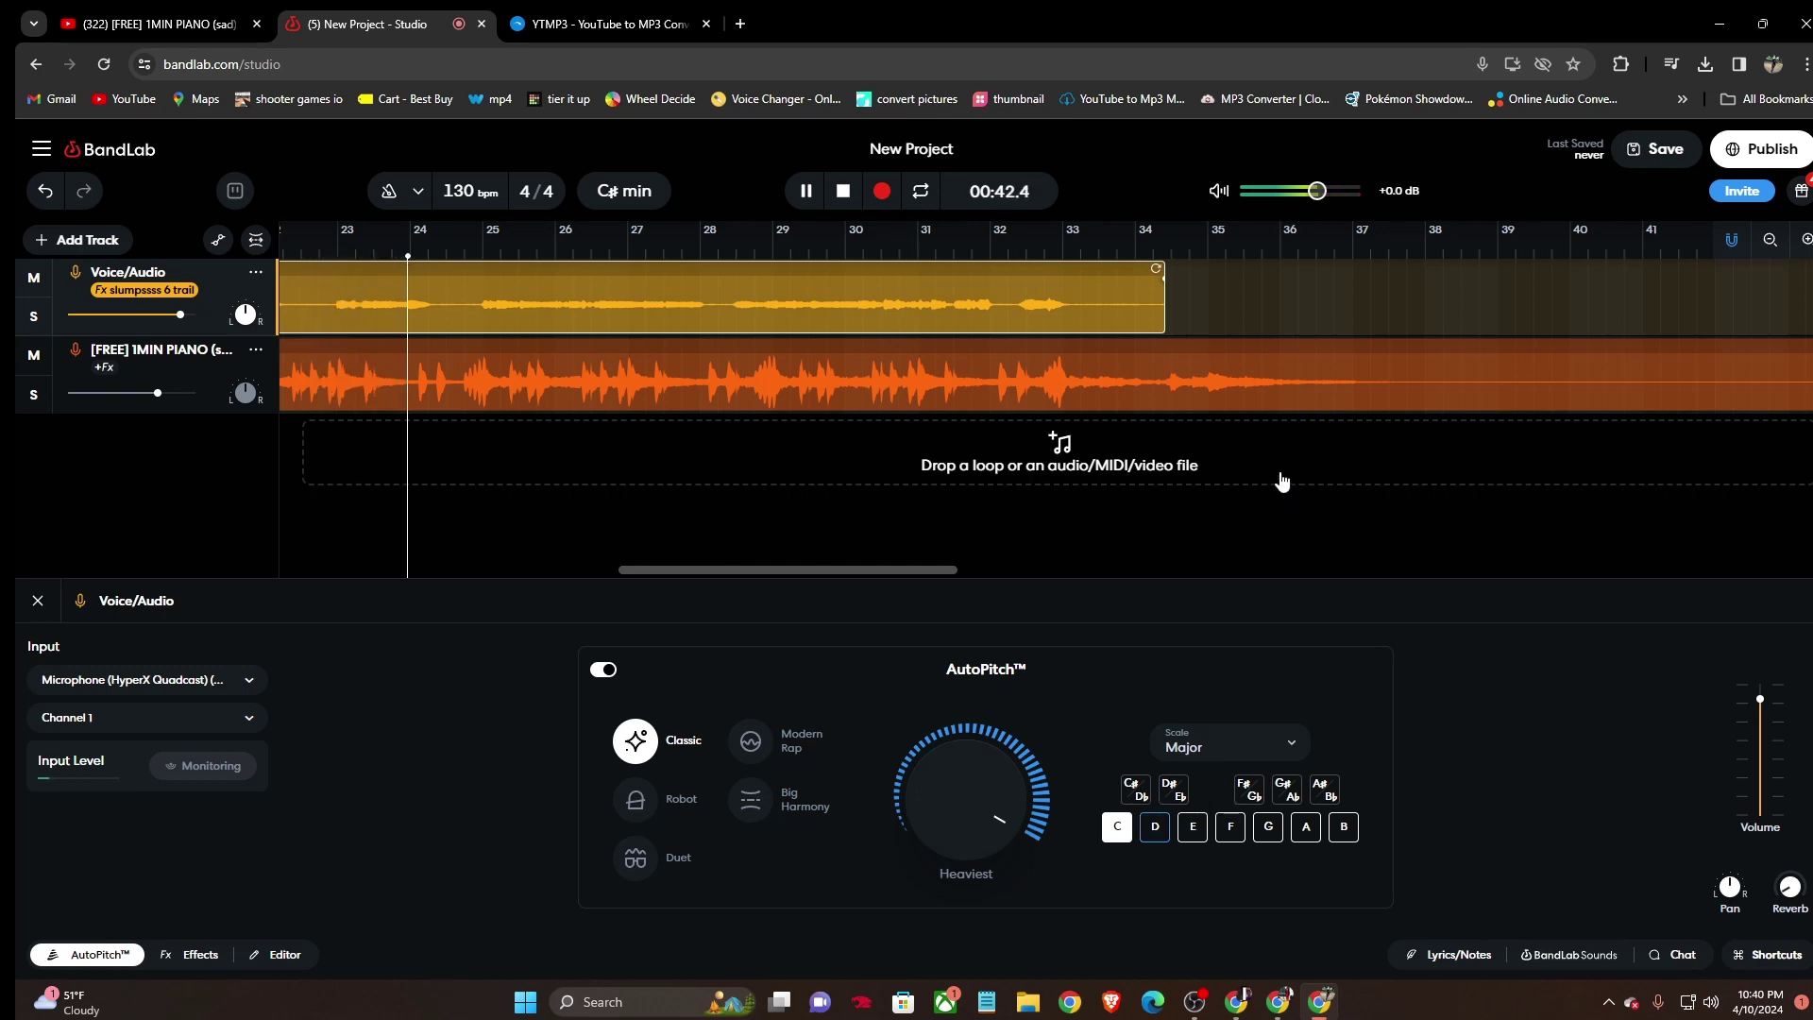
pyautogui.click(798, 196)
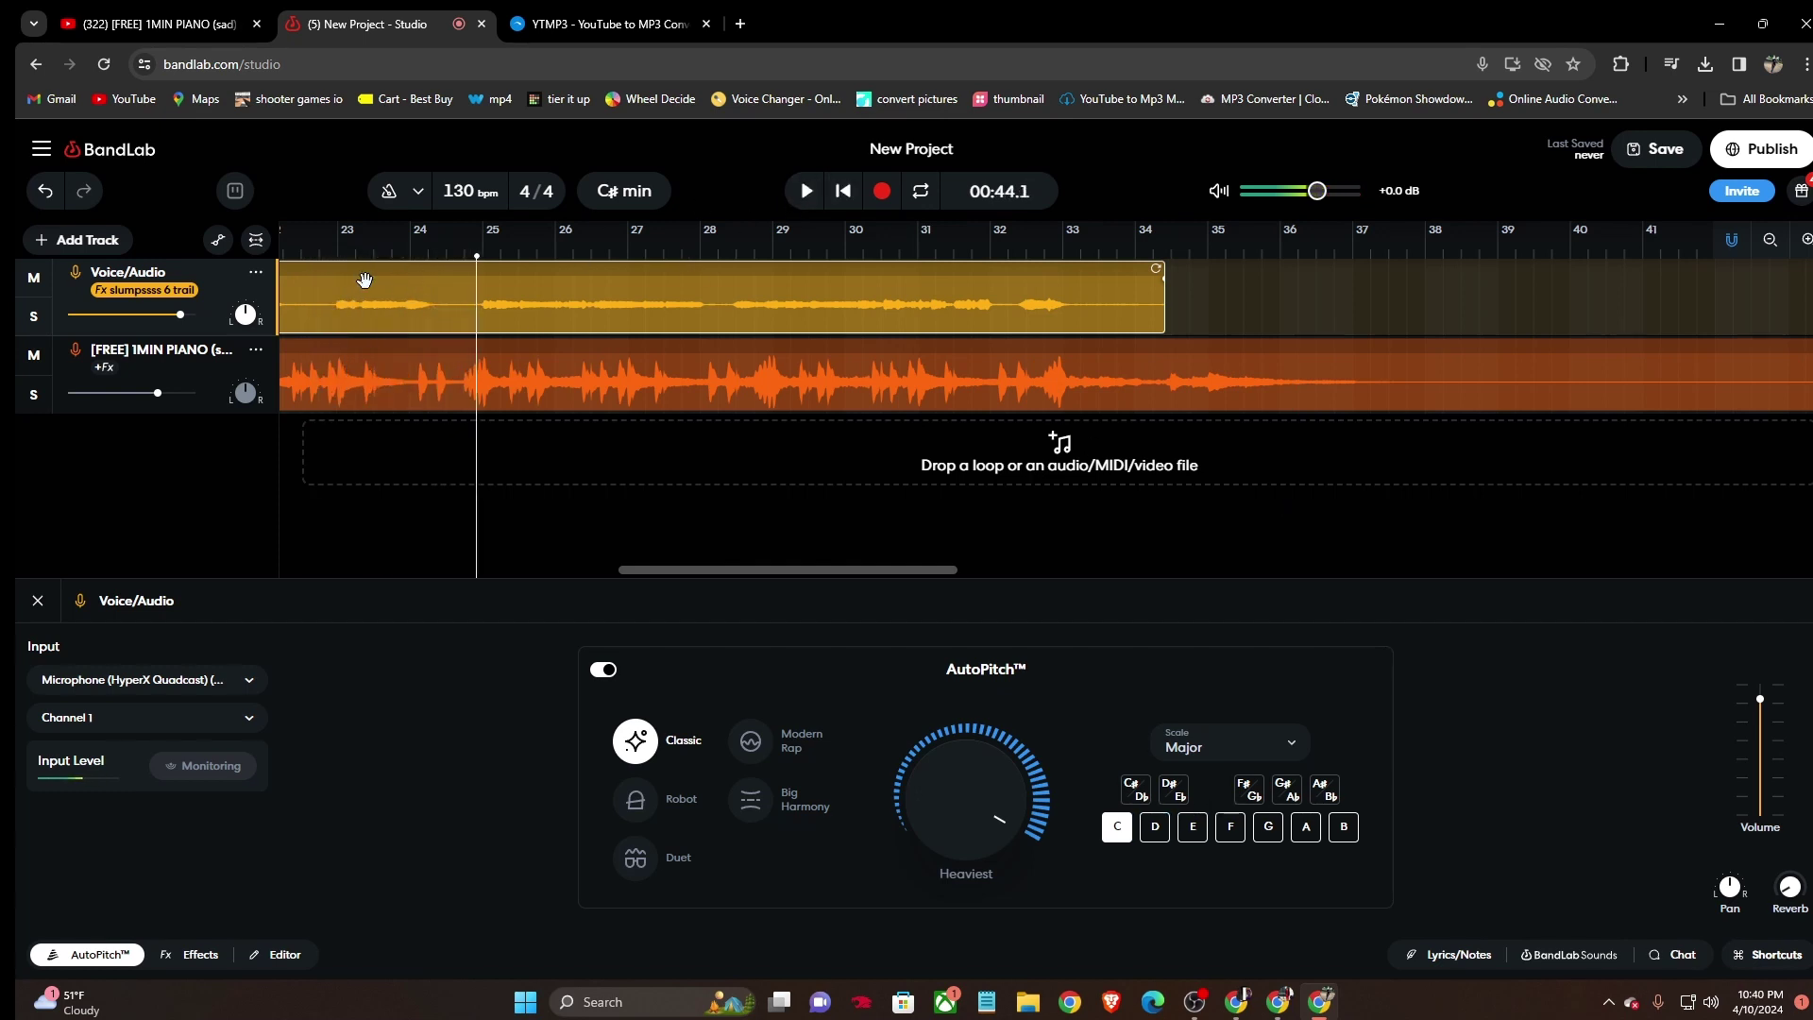
# Re-record the vocal over the existing Voice/Audio take from 00:14.6, and play the new take back to its end.
pyautogui.moveTo(474, 282); pyautogui.dragTo(148, 302)
pyautogui.moveTo(634, 247); pyautogui.dragTo(648, 257)
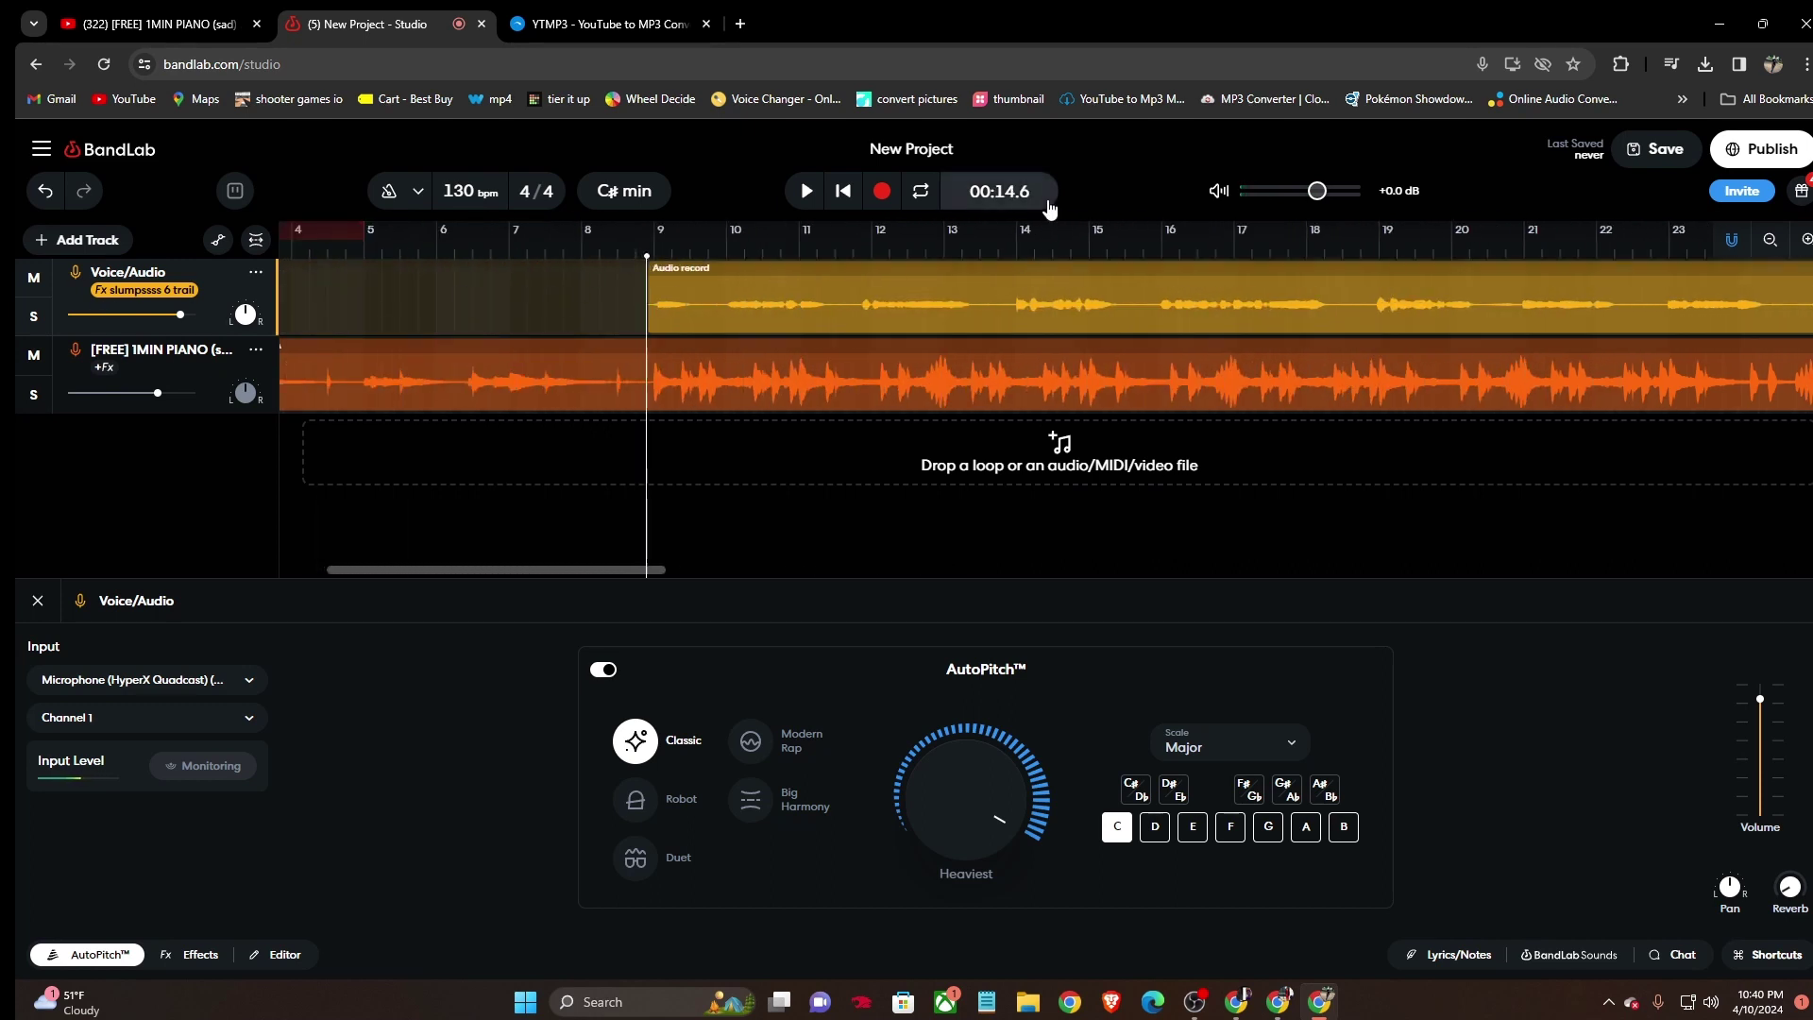
pyautogui.click(888, 206)
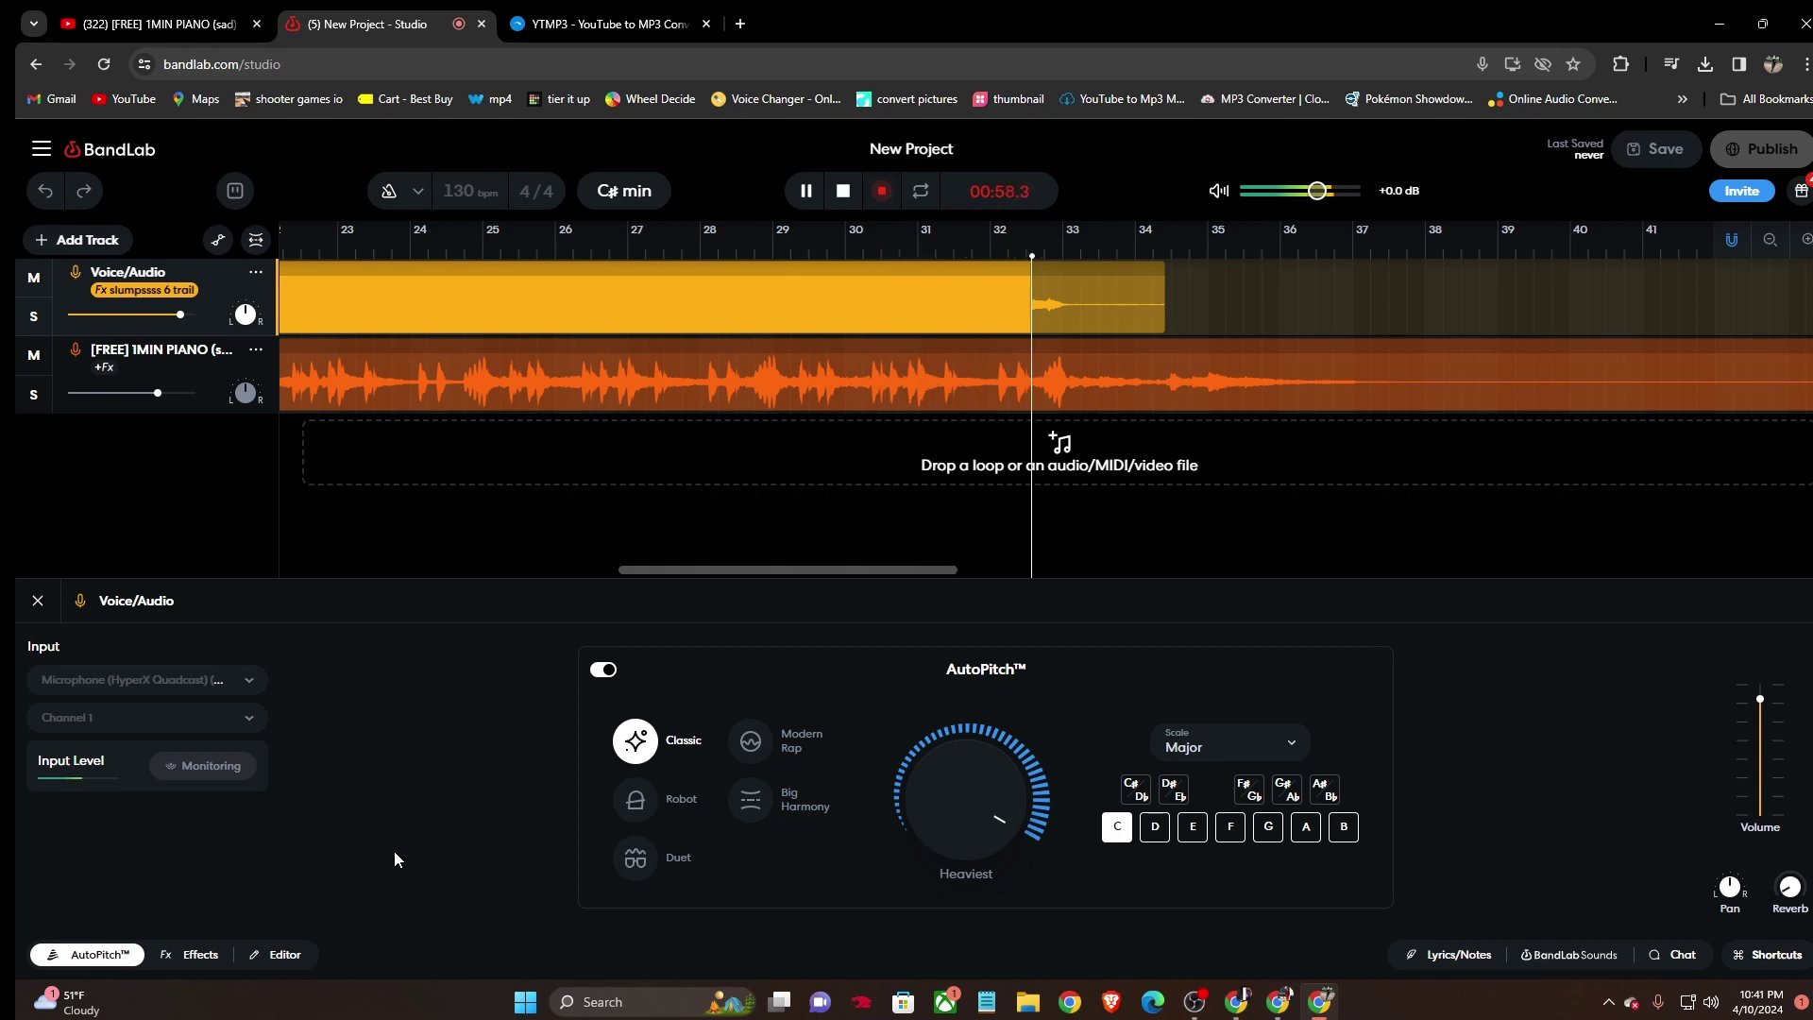
pyautogui.press('space')
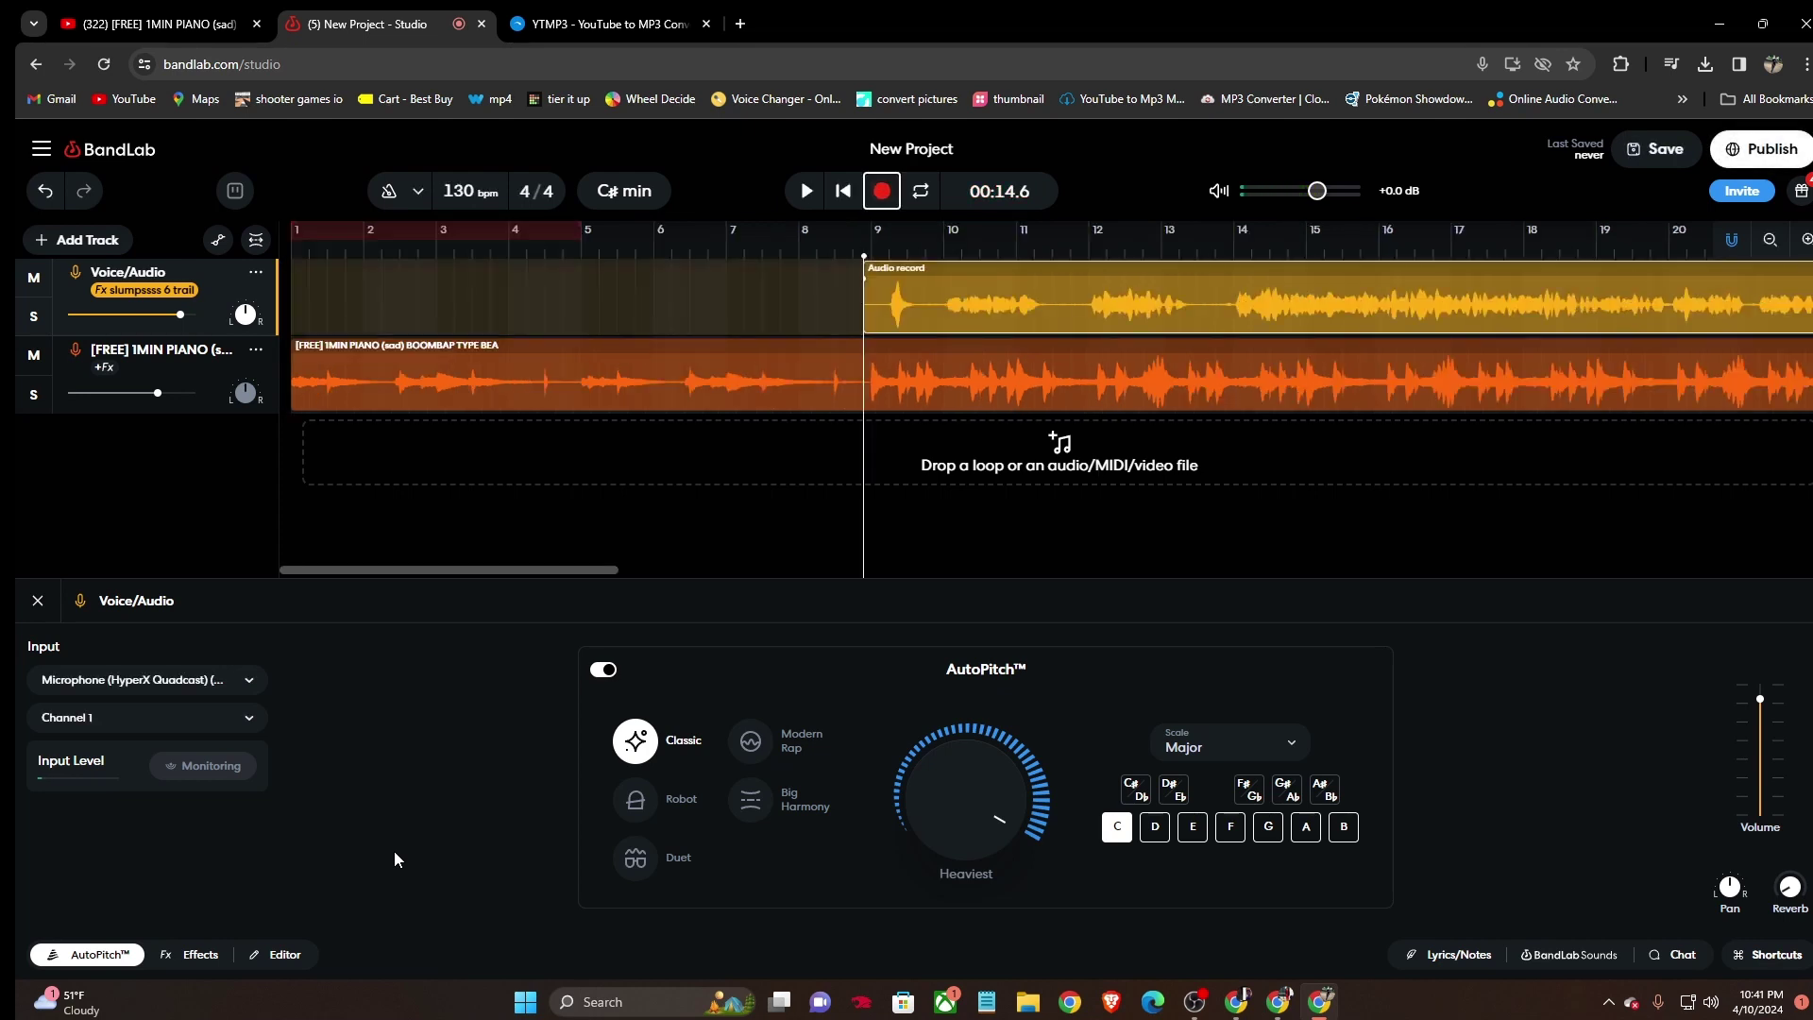
pyautogui.press('space')
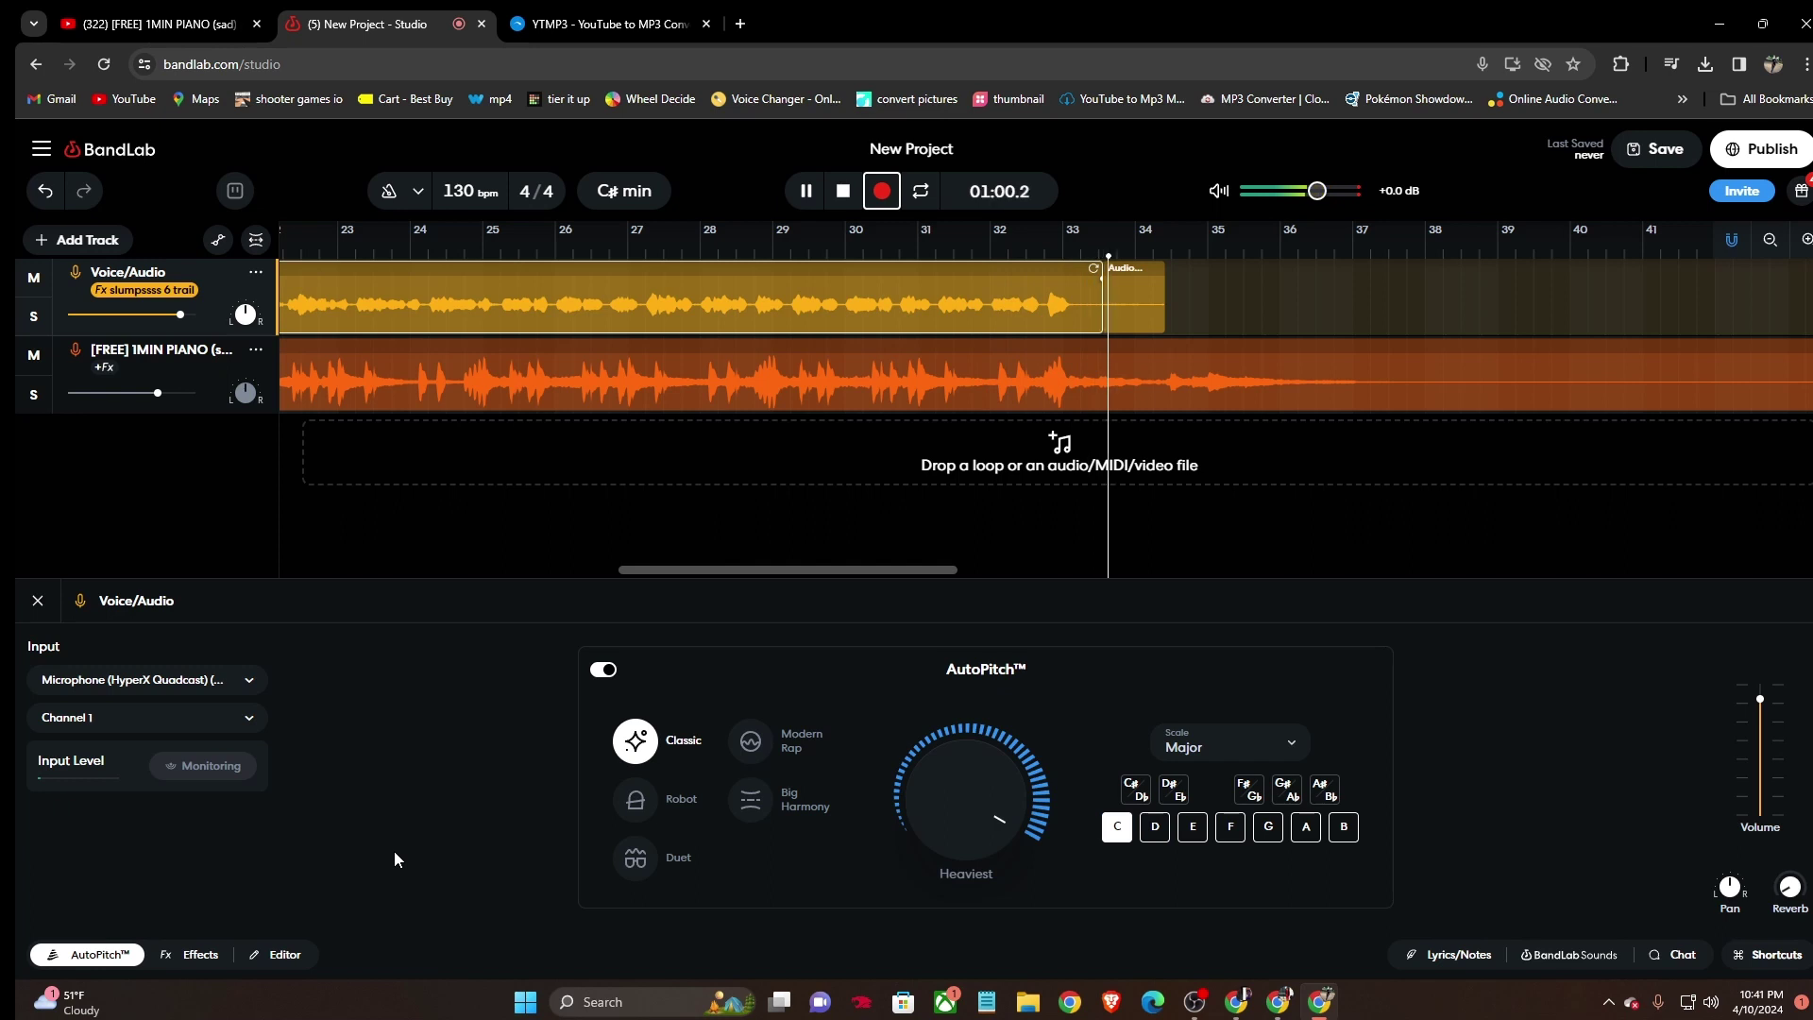
pyautogui.press('space')
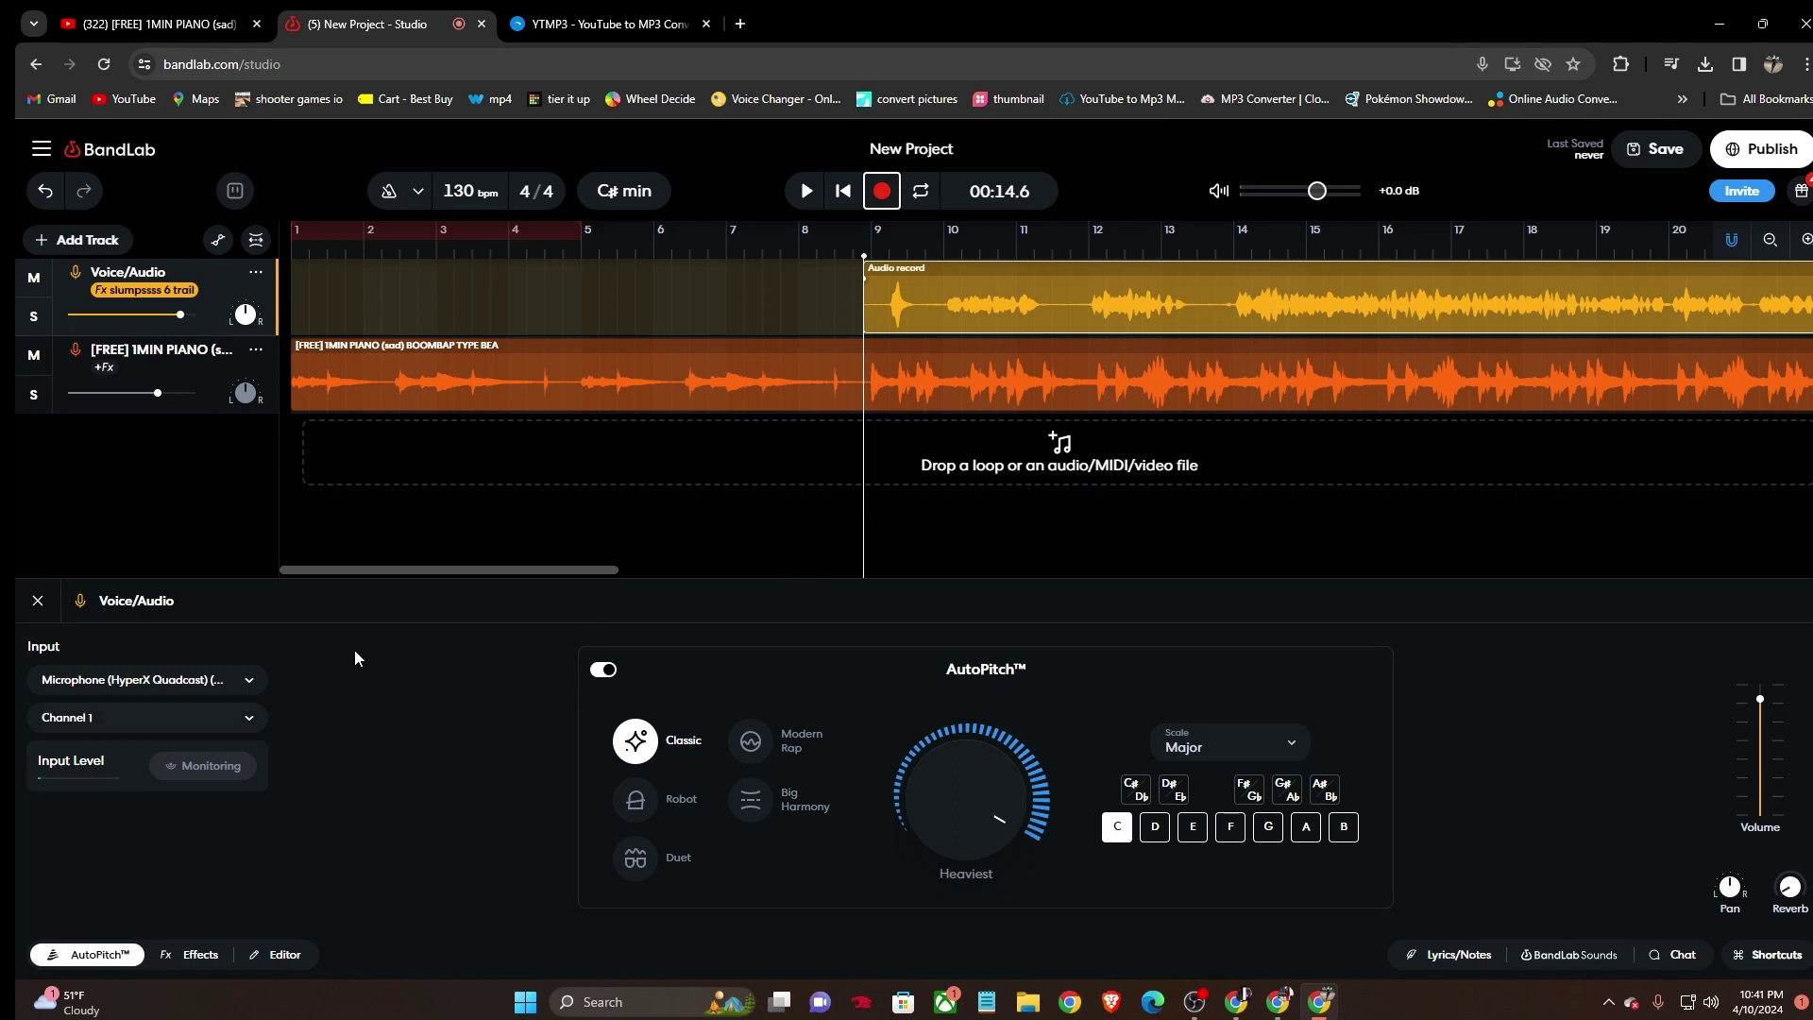
# Add a second Voice/Audio track and enable its Classic AutoPitch in the key of C with the intensity at Heaviest.
pyautogui.click(93, 239)
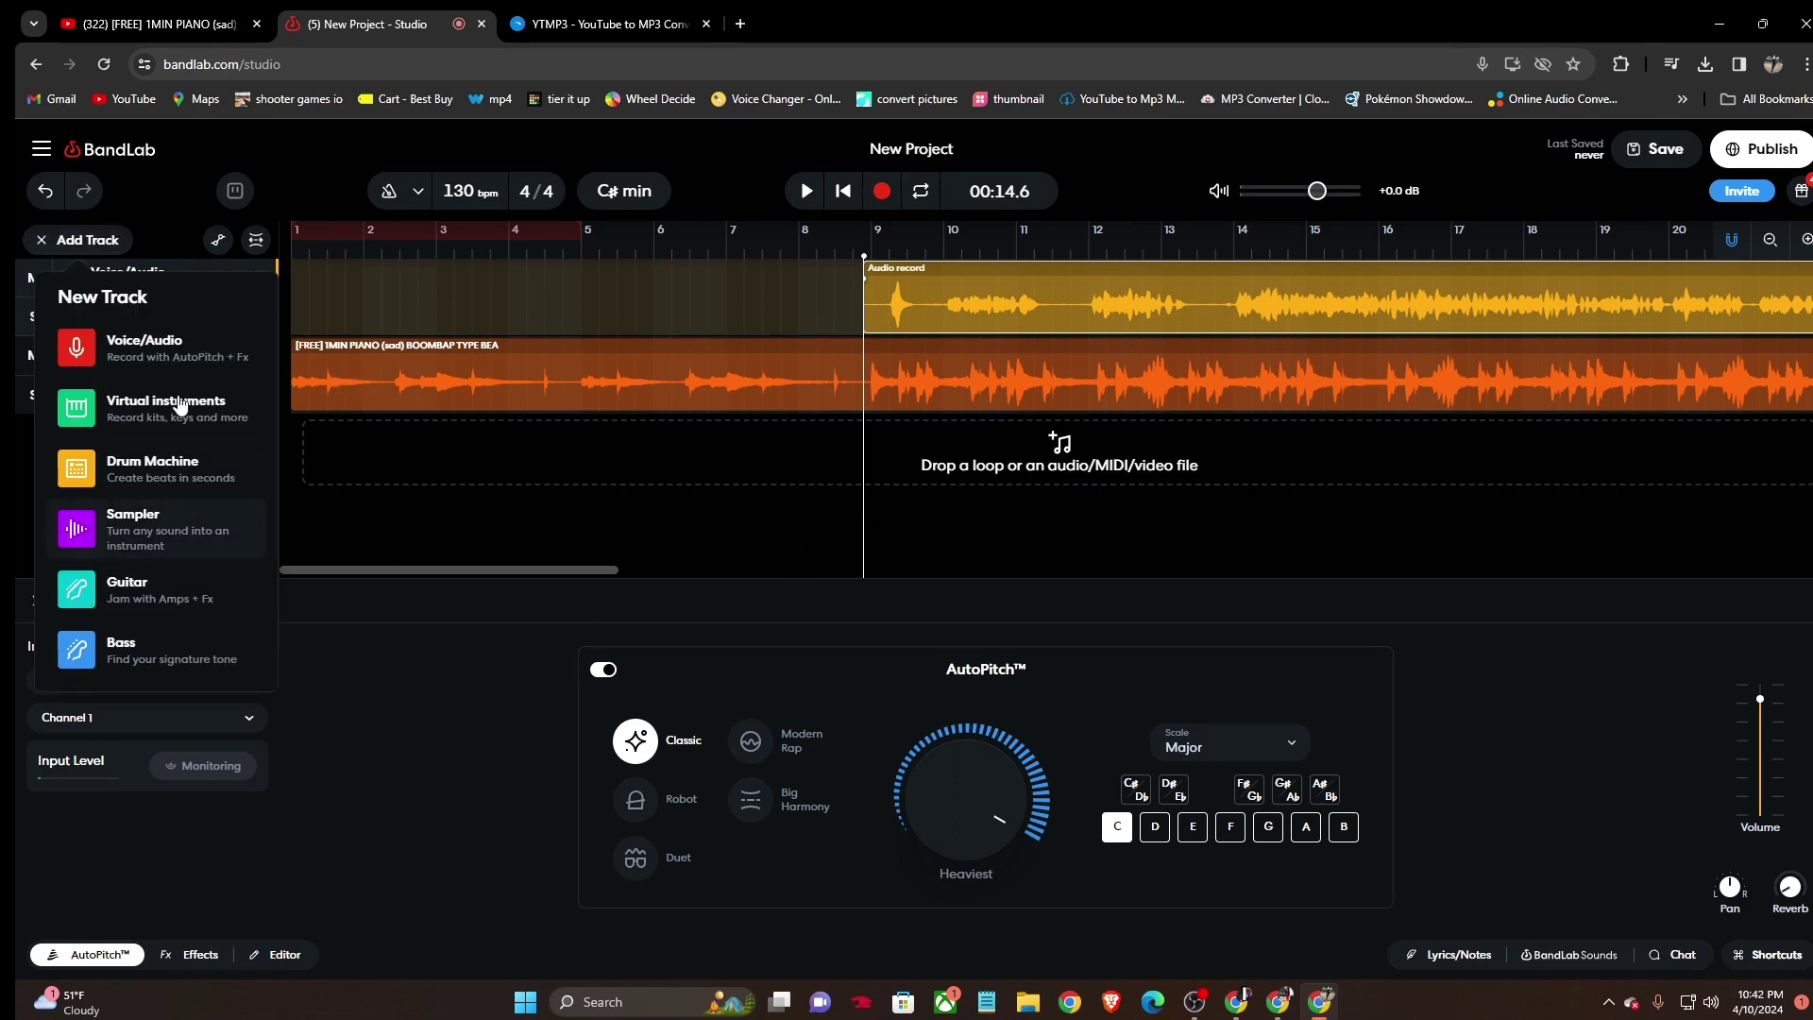
pyautogui.click(201, 370)
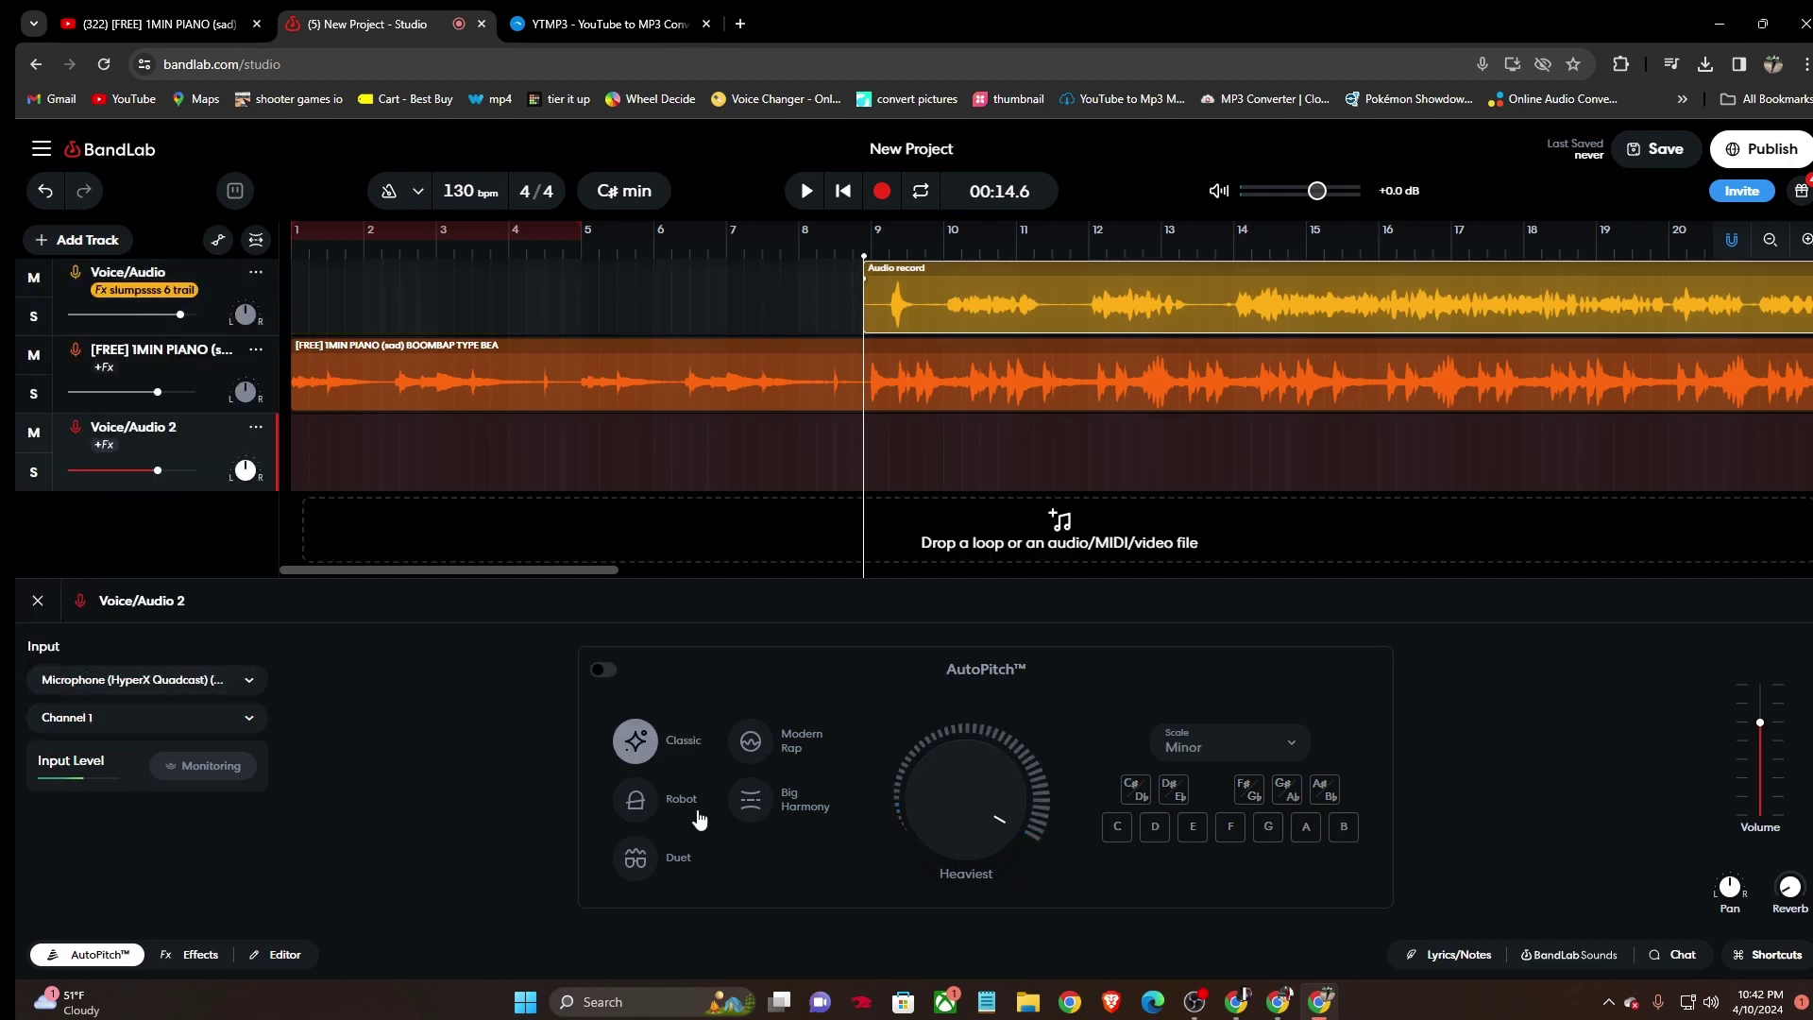
pyautogui.click(1119, 831)
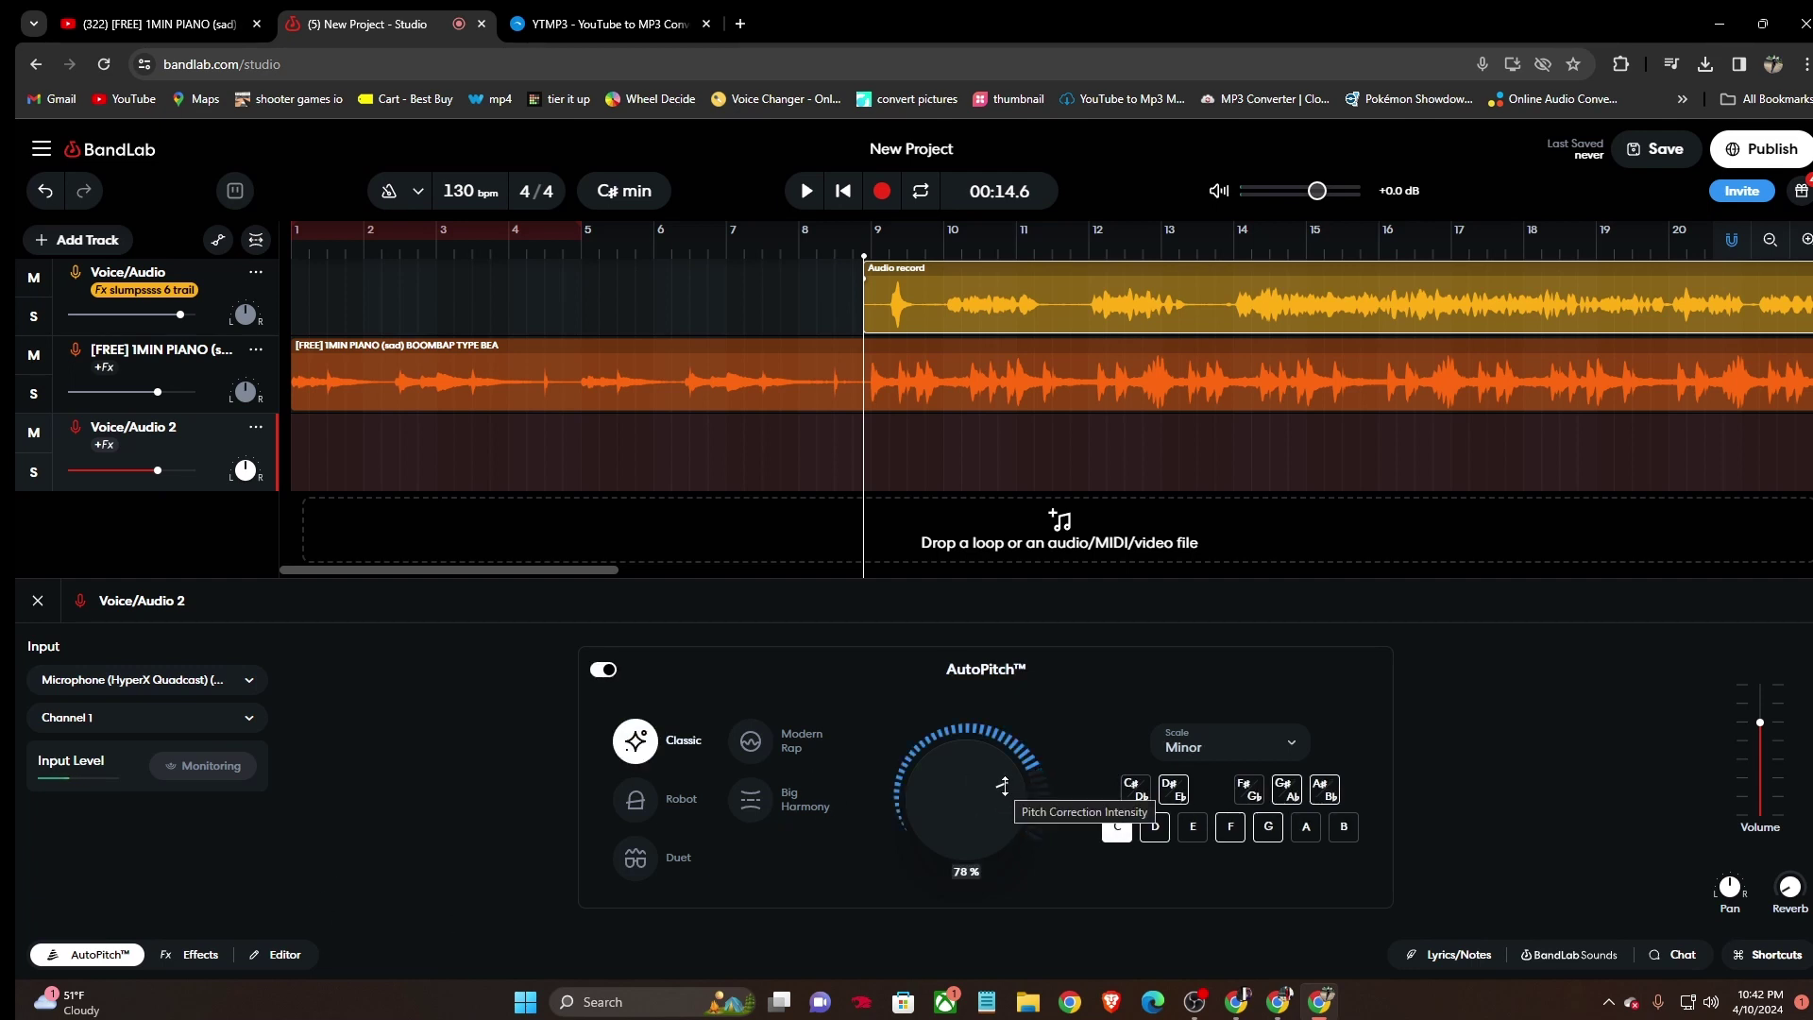
pyautogui.moveTo(1004, 787); pyautogui.dragTo(1005, 649)
# Apply the favorite effects preset "slump 6 trail" to the Voice/Audio 2 track.
pyautogui.click(175, 956)
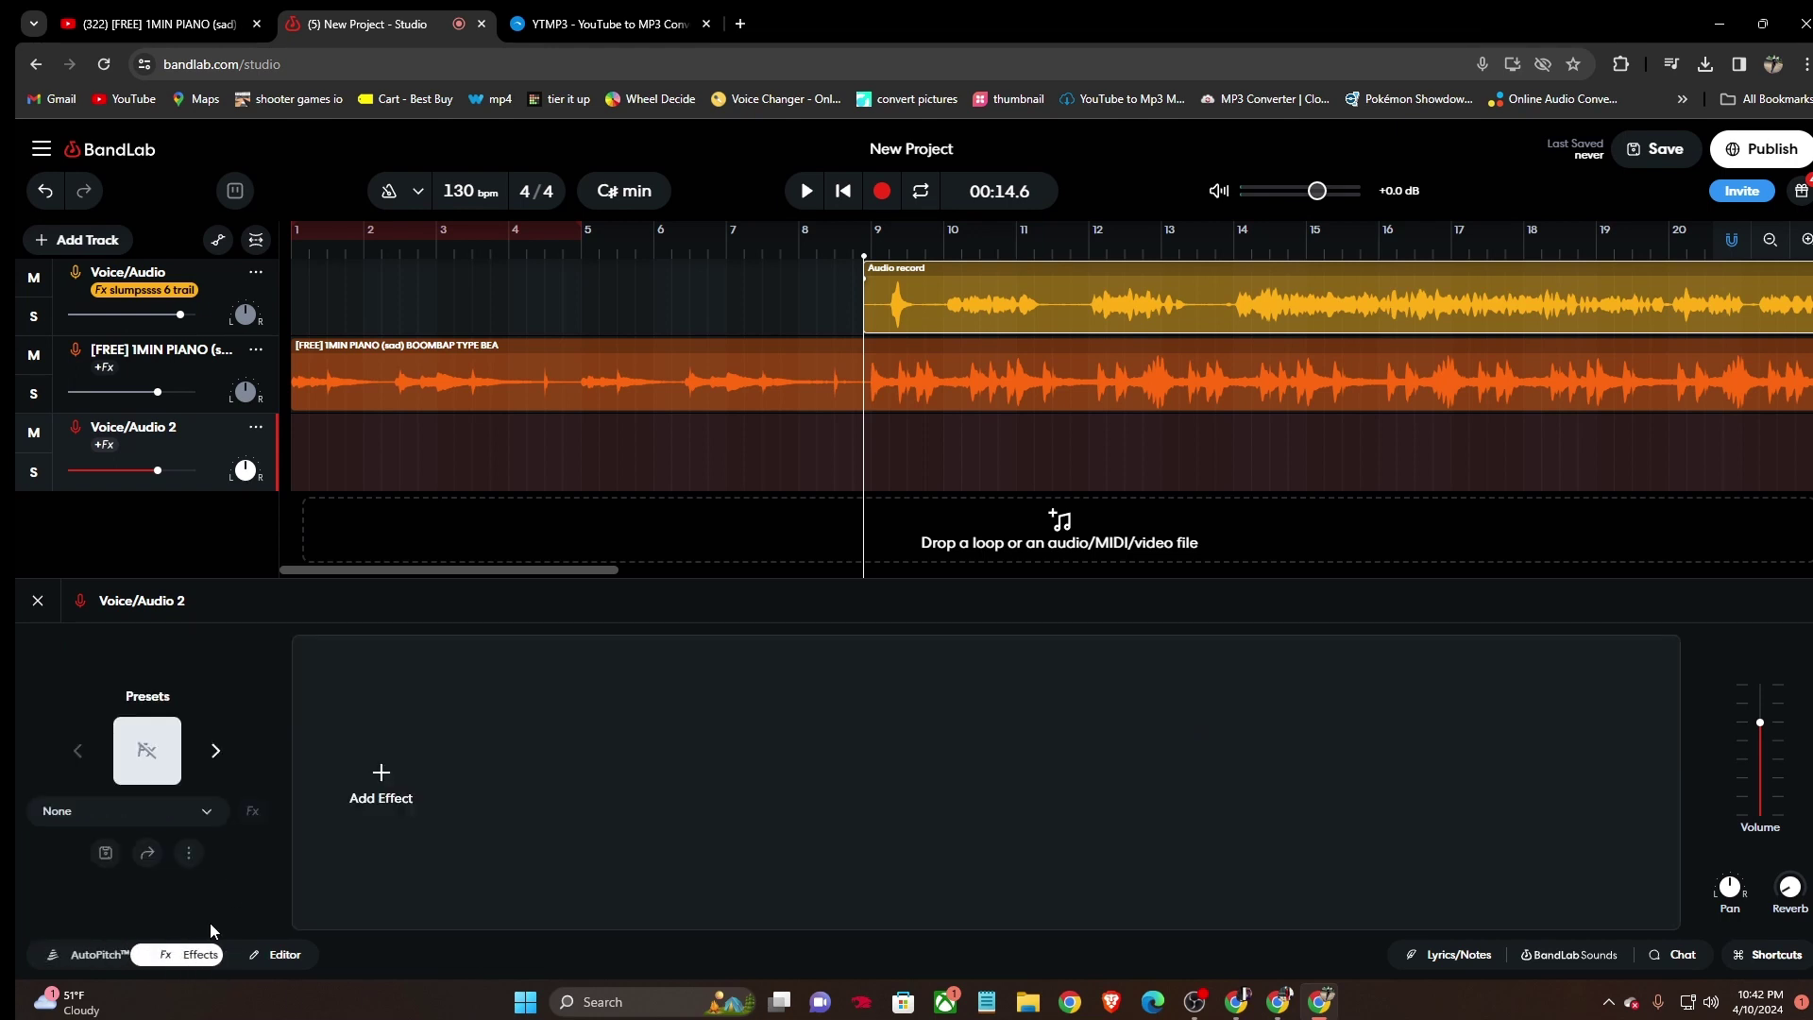
pyautogui.click(180, 746)
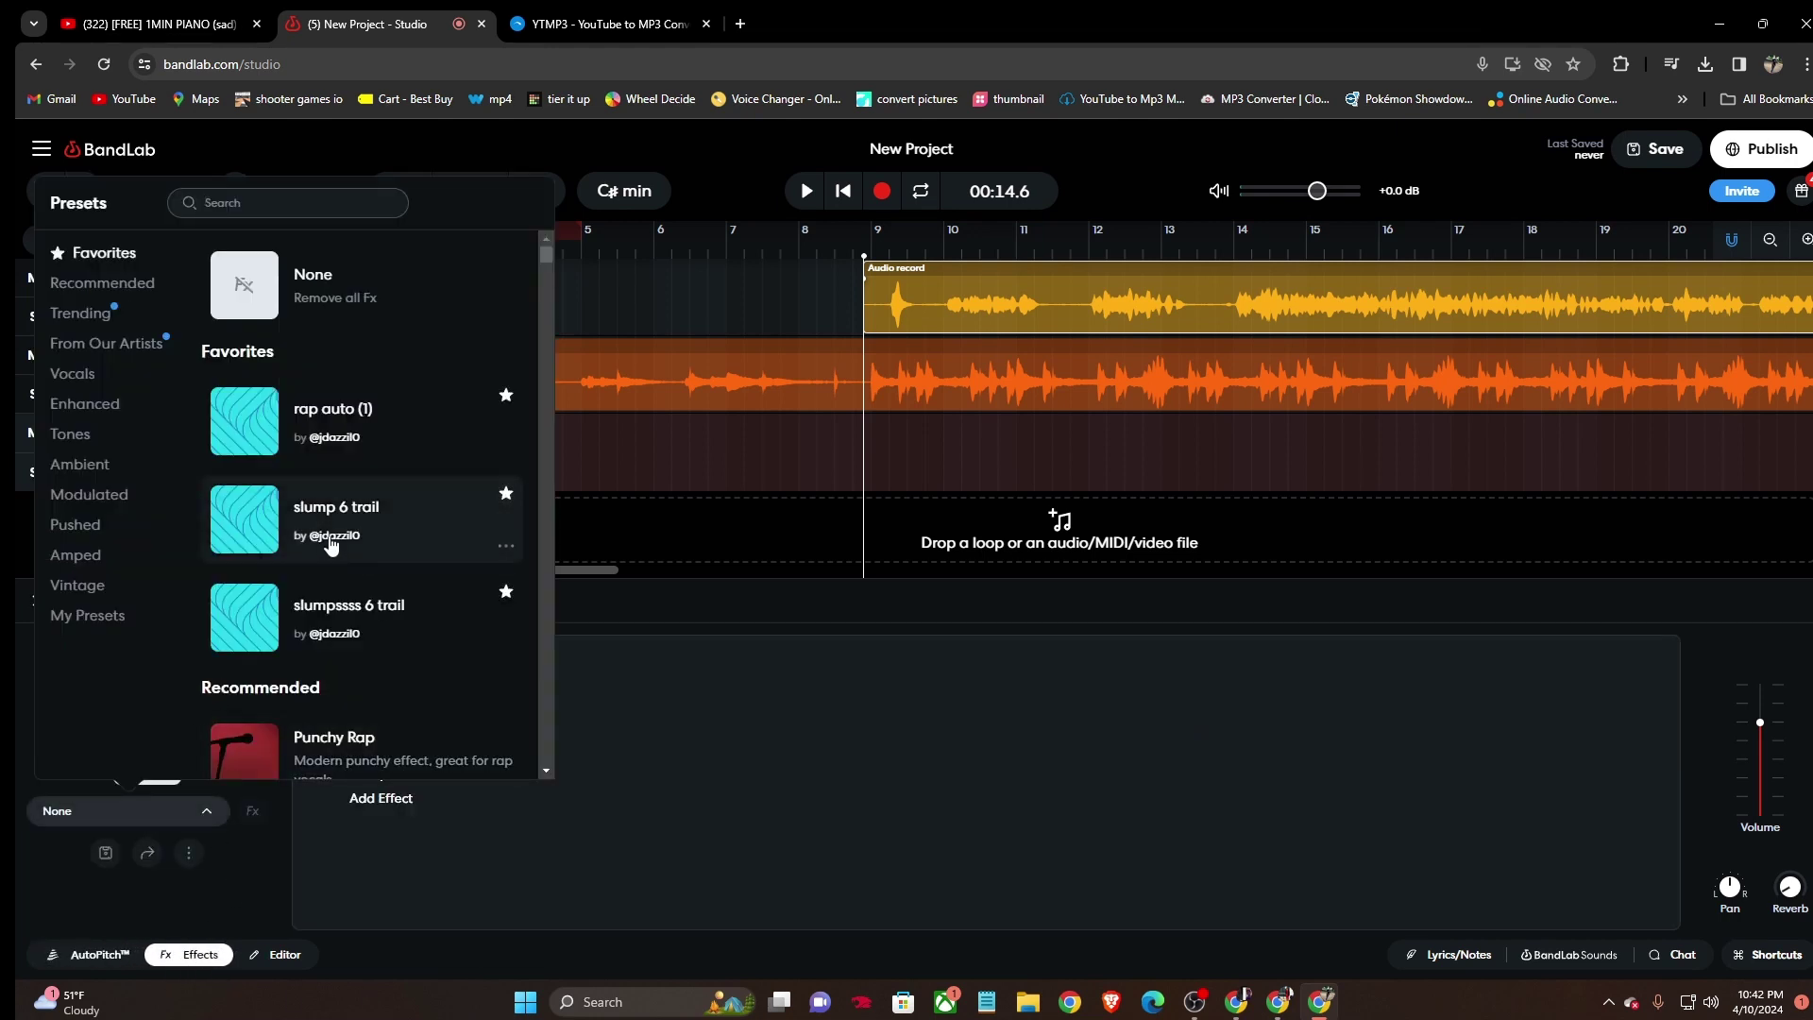
pyautogui.click(434, 520)
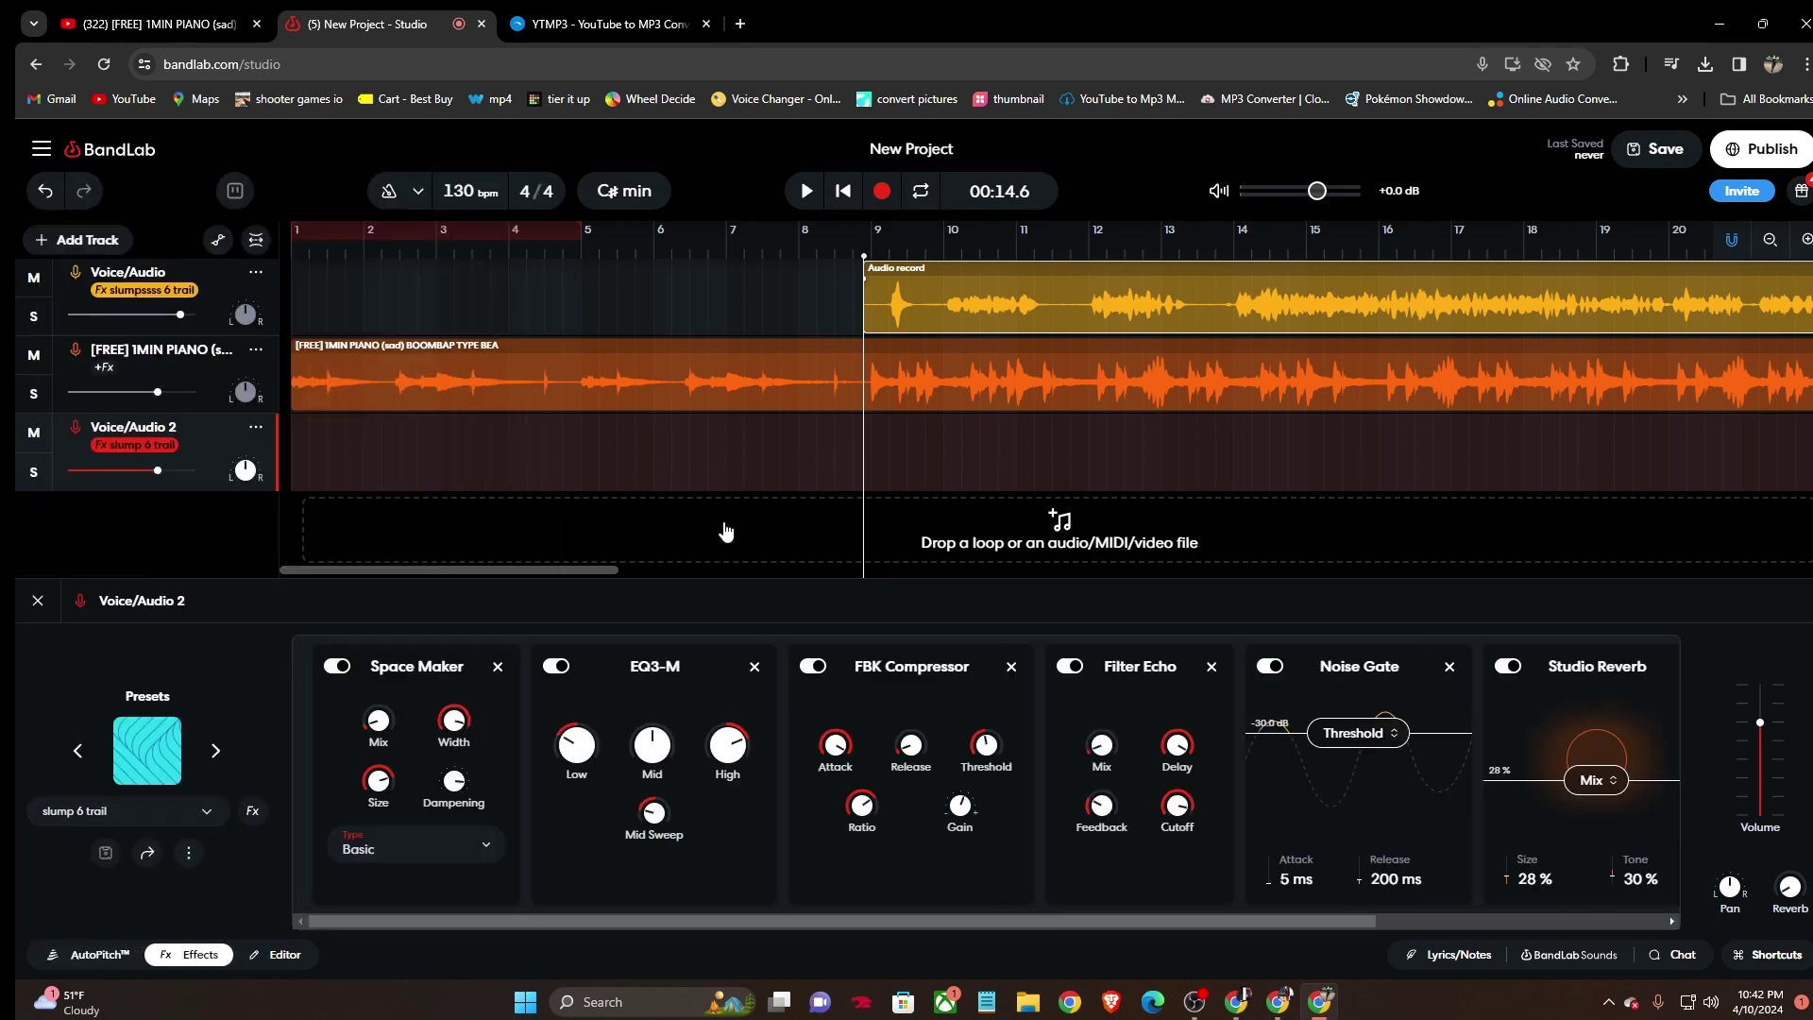
# Turn on monitoring for Voice/Audio 2 and set its AutoPitch scale to Major, comparing it with the first vocal track's settings.
pyautogui.click(92, 950)
pyautogui.click(224, 779)
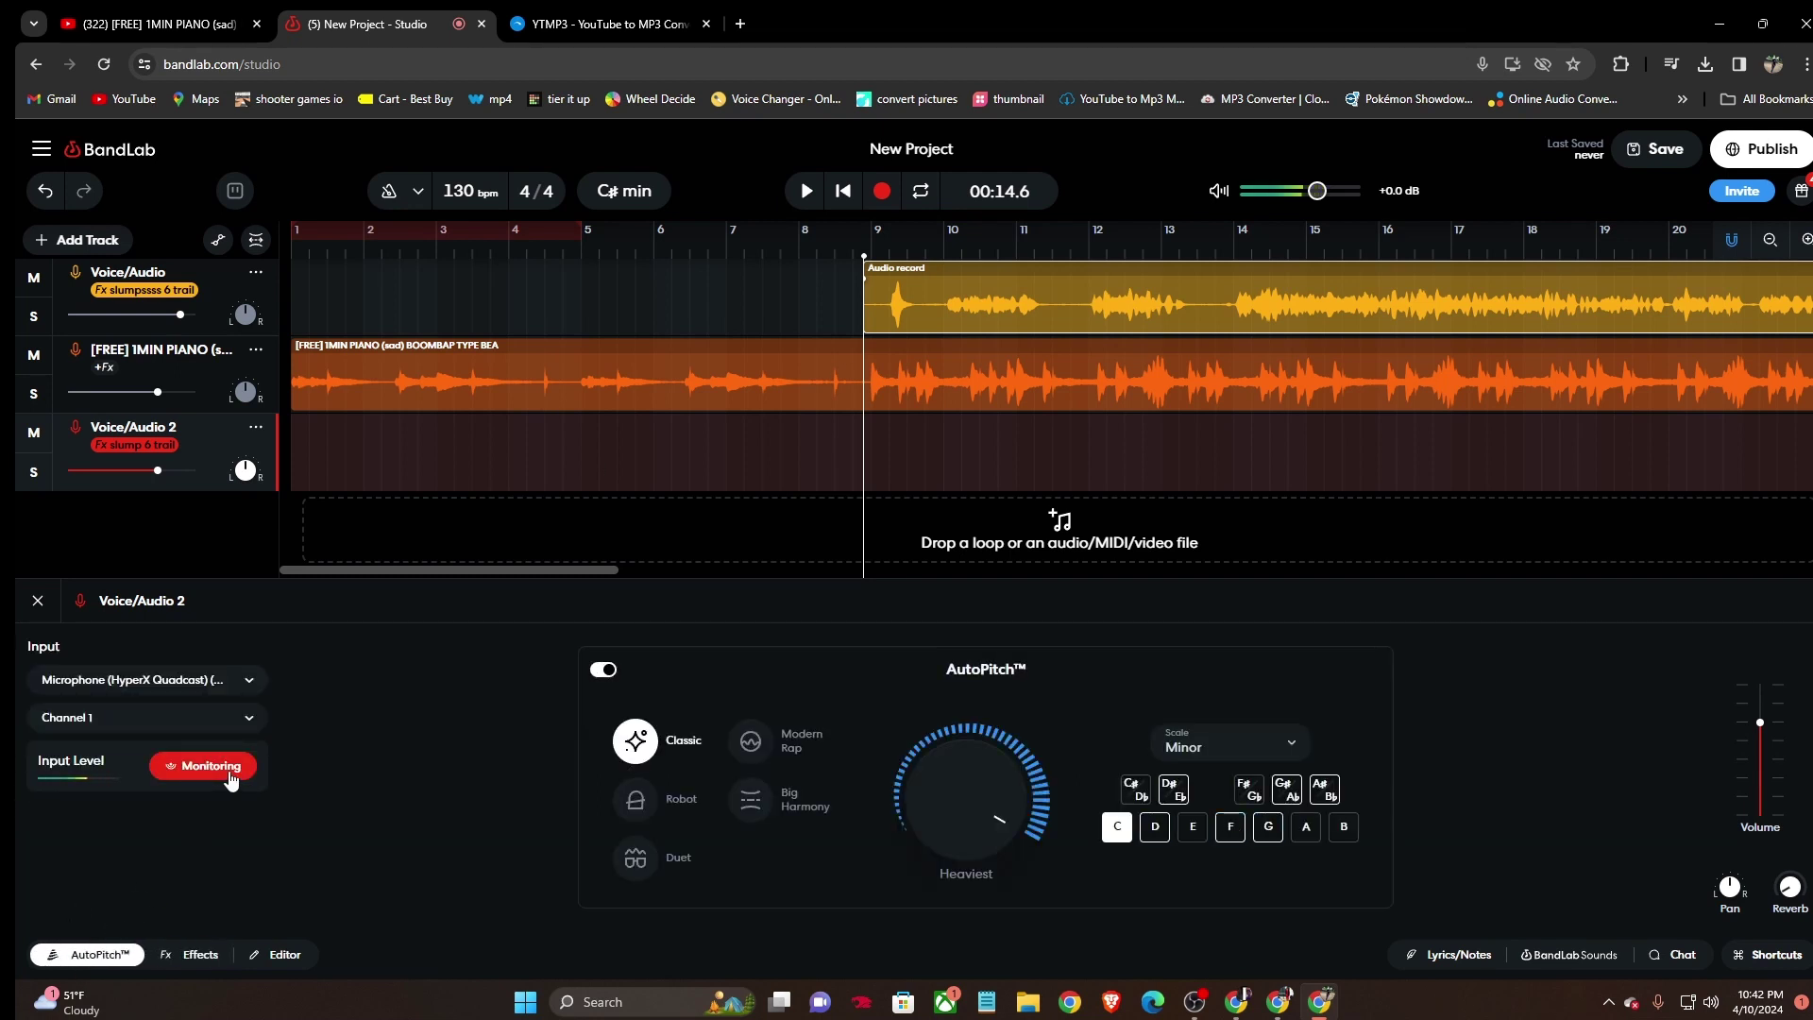
pyautogui.click(1256, 746)
pyautogui.click(1254, 572)
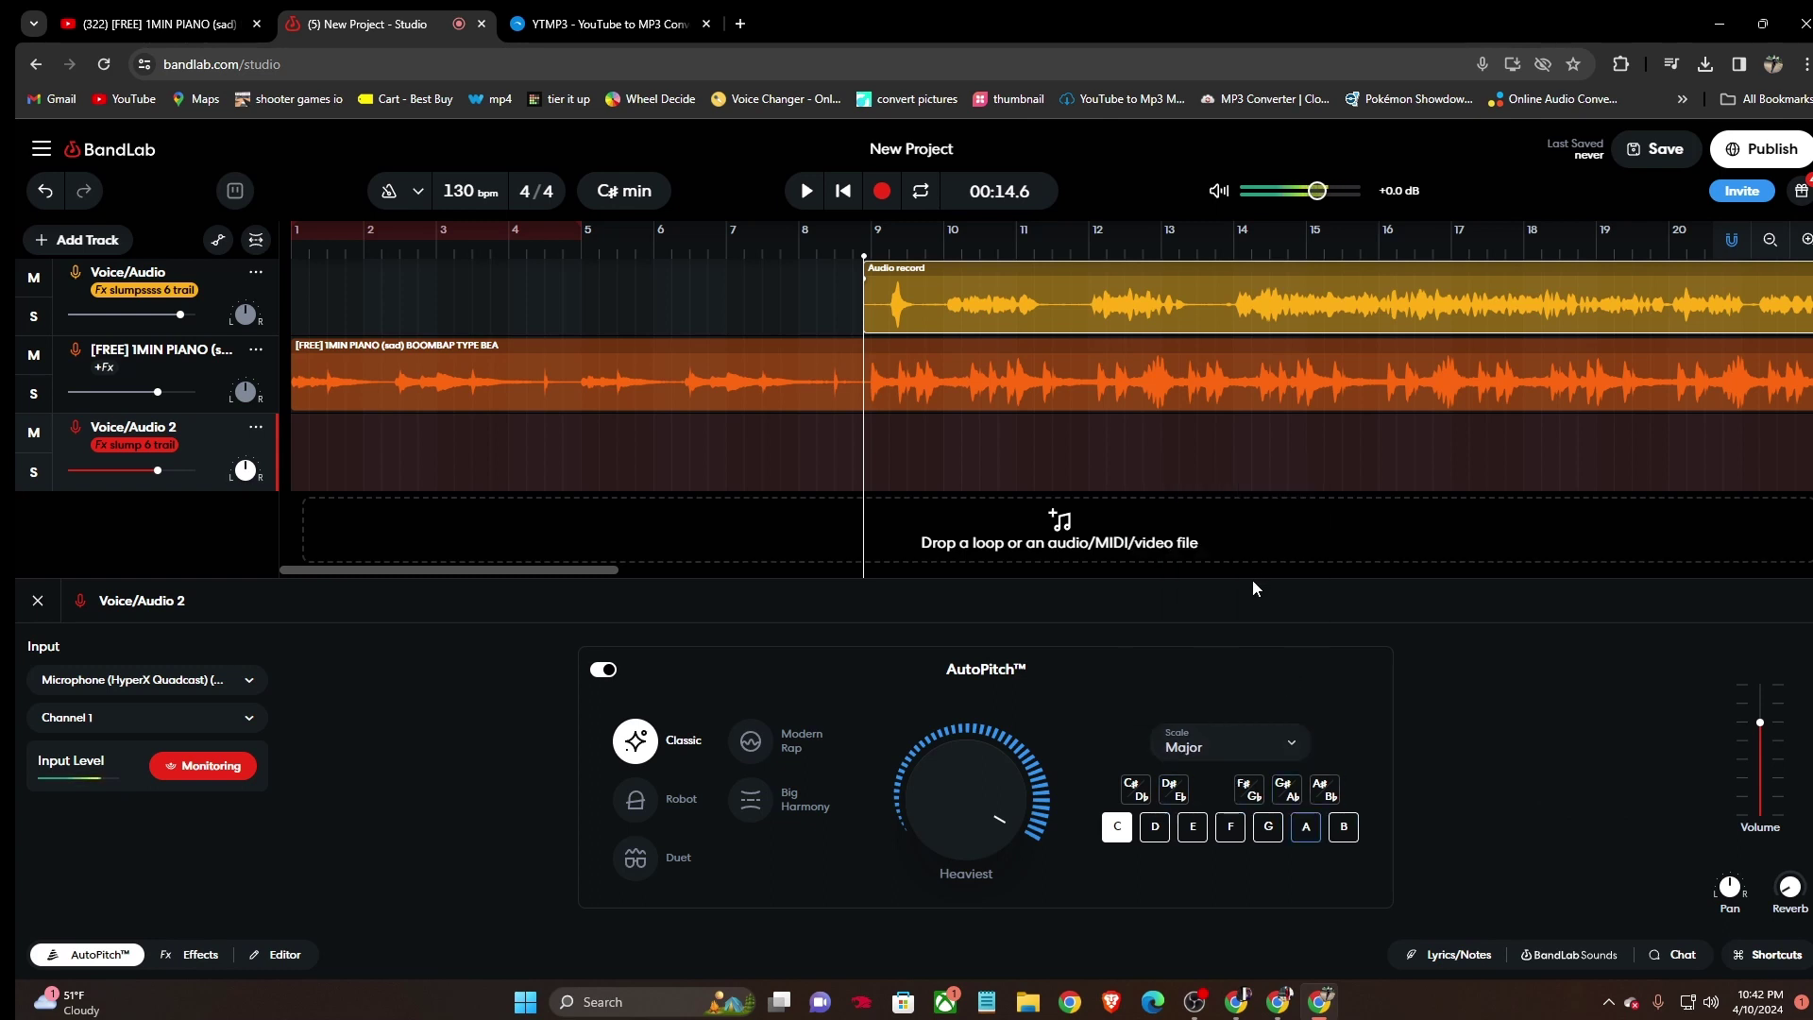
pyautogui.click(227, 293)
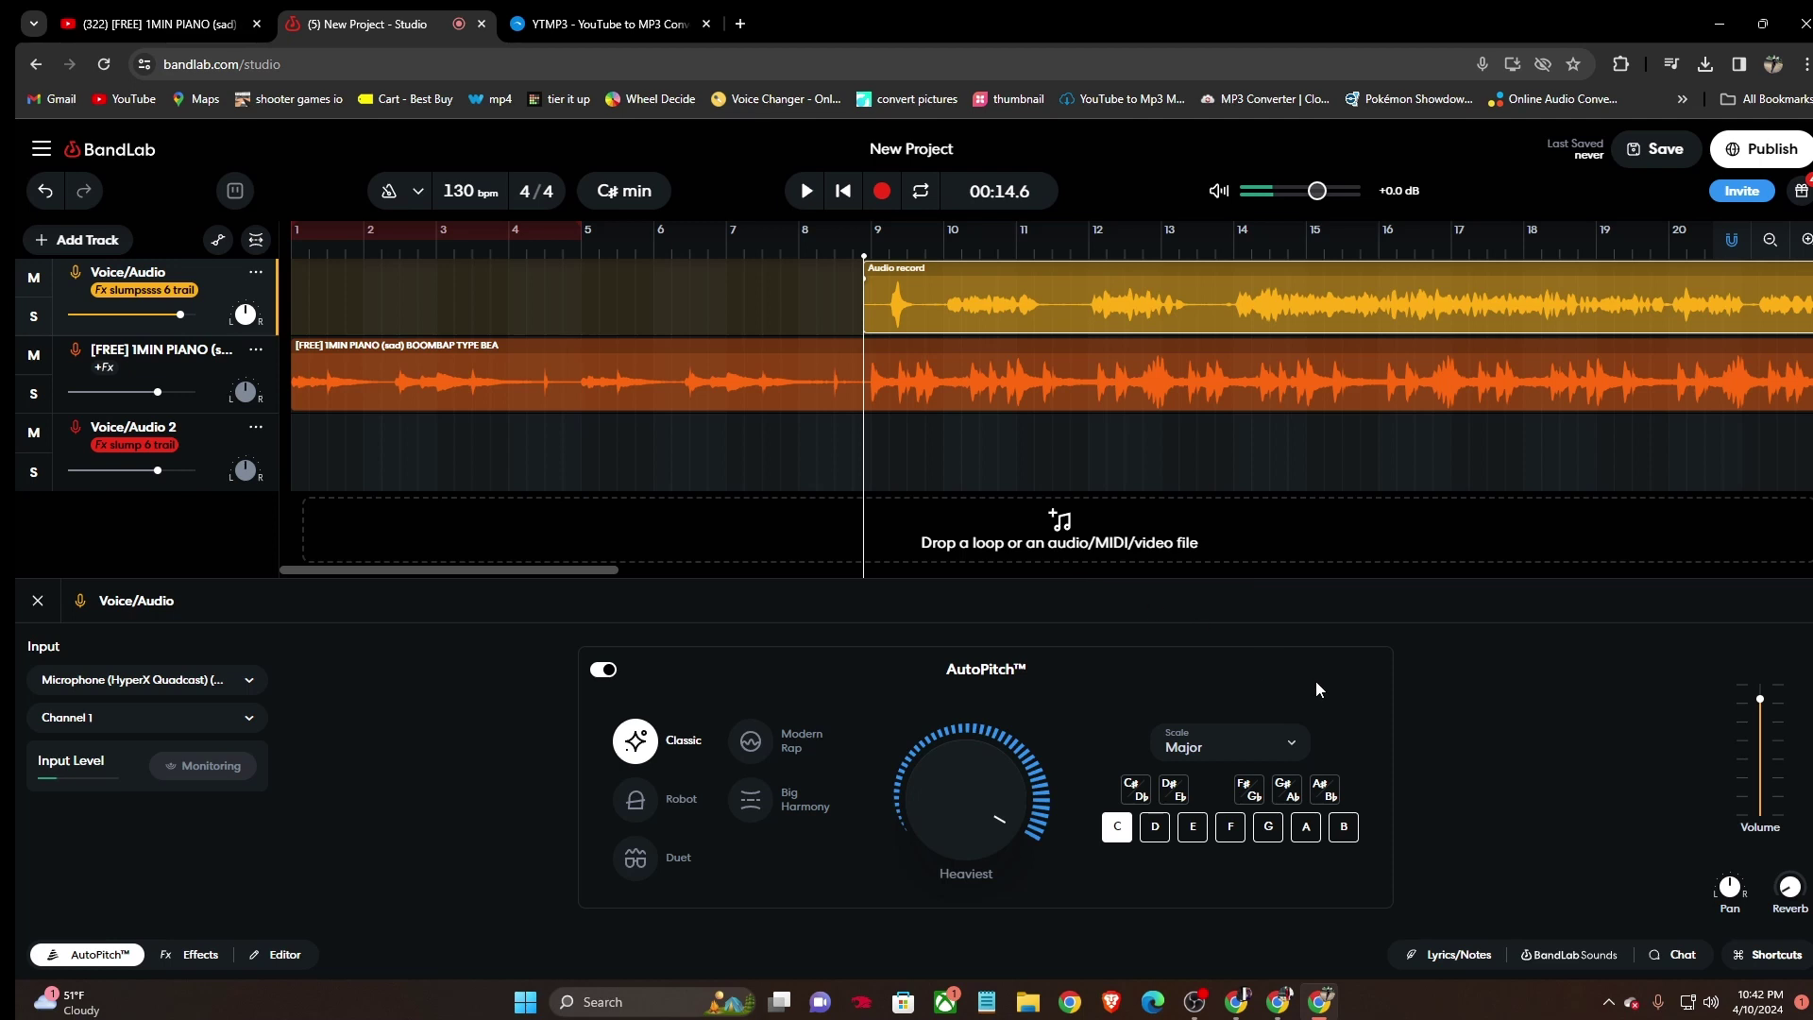
pyautogui.click(208, 442)
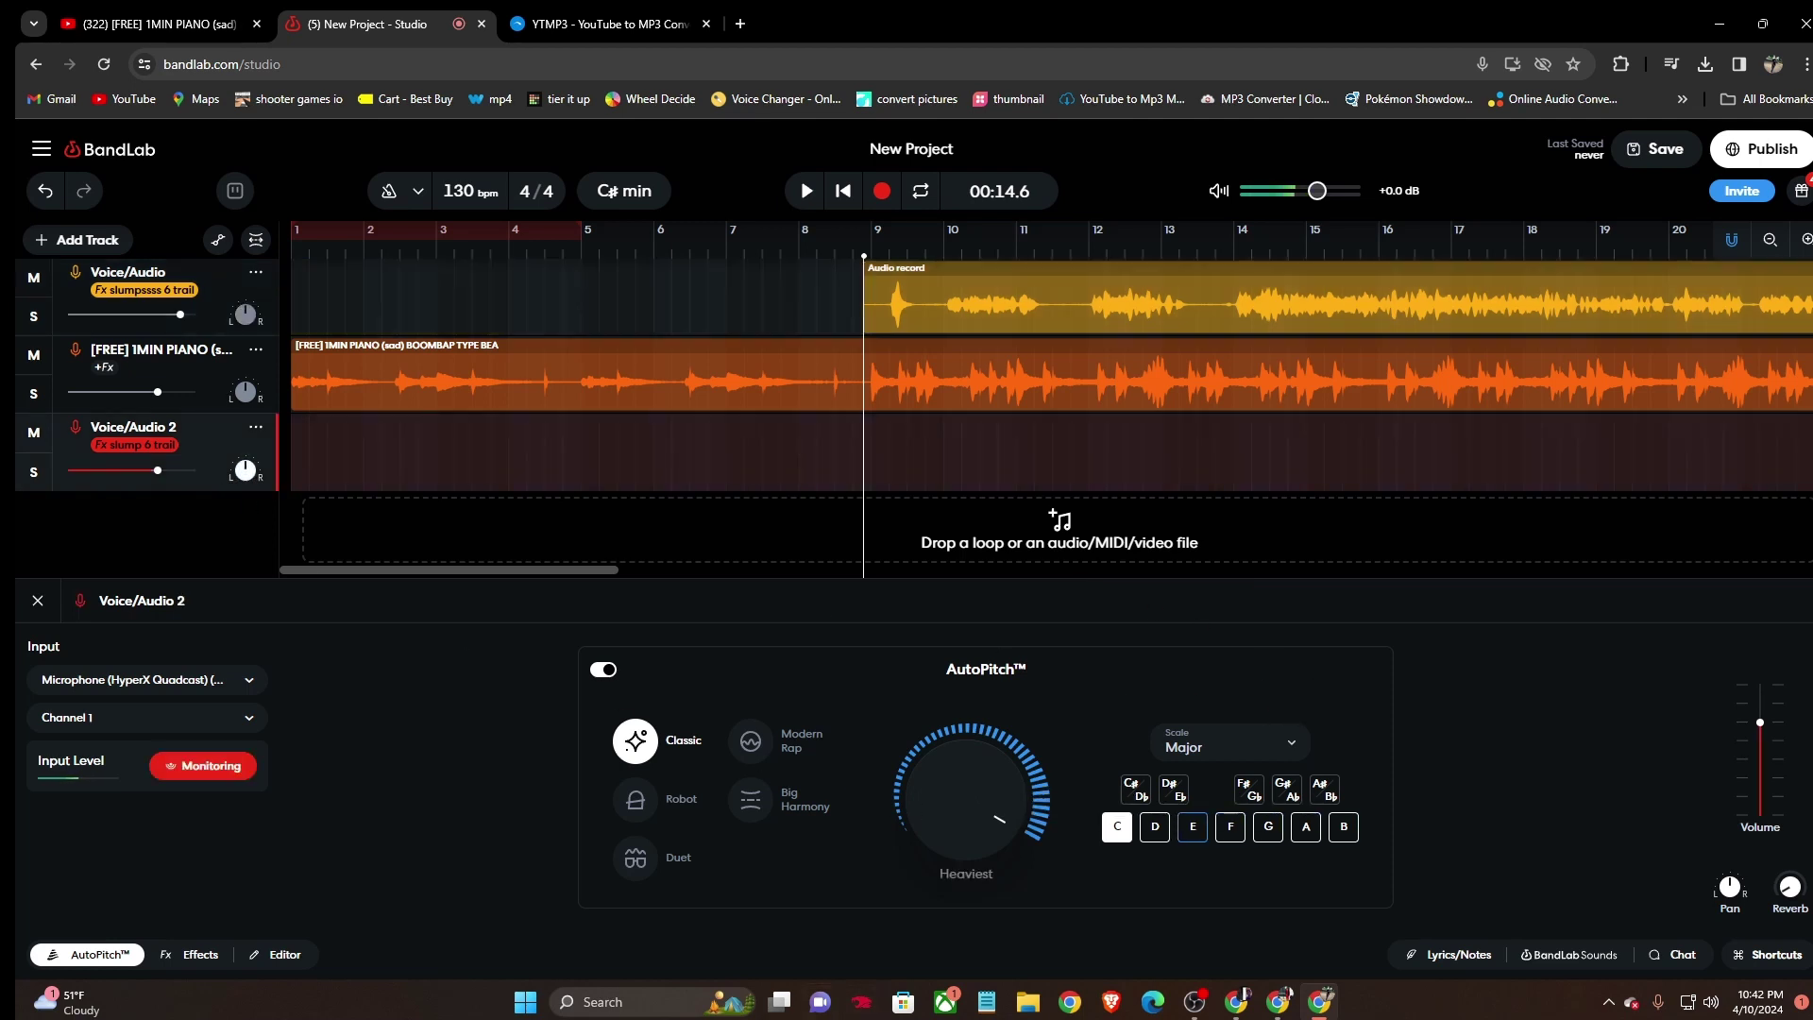
# Try the "another reverb" effects preset on Voice/Audio 2 while monitoring the microphone.
pyautogui.click(201, 956)
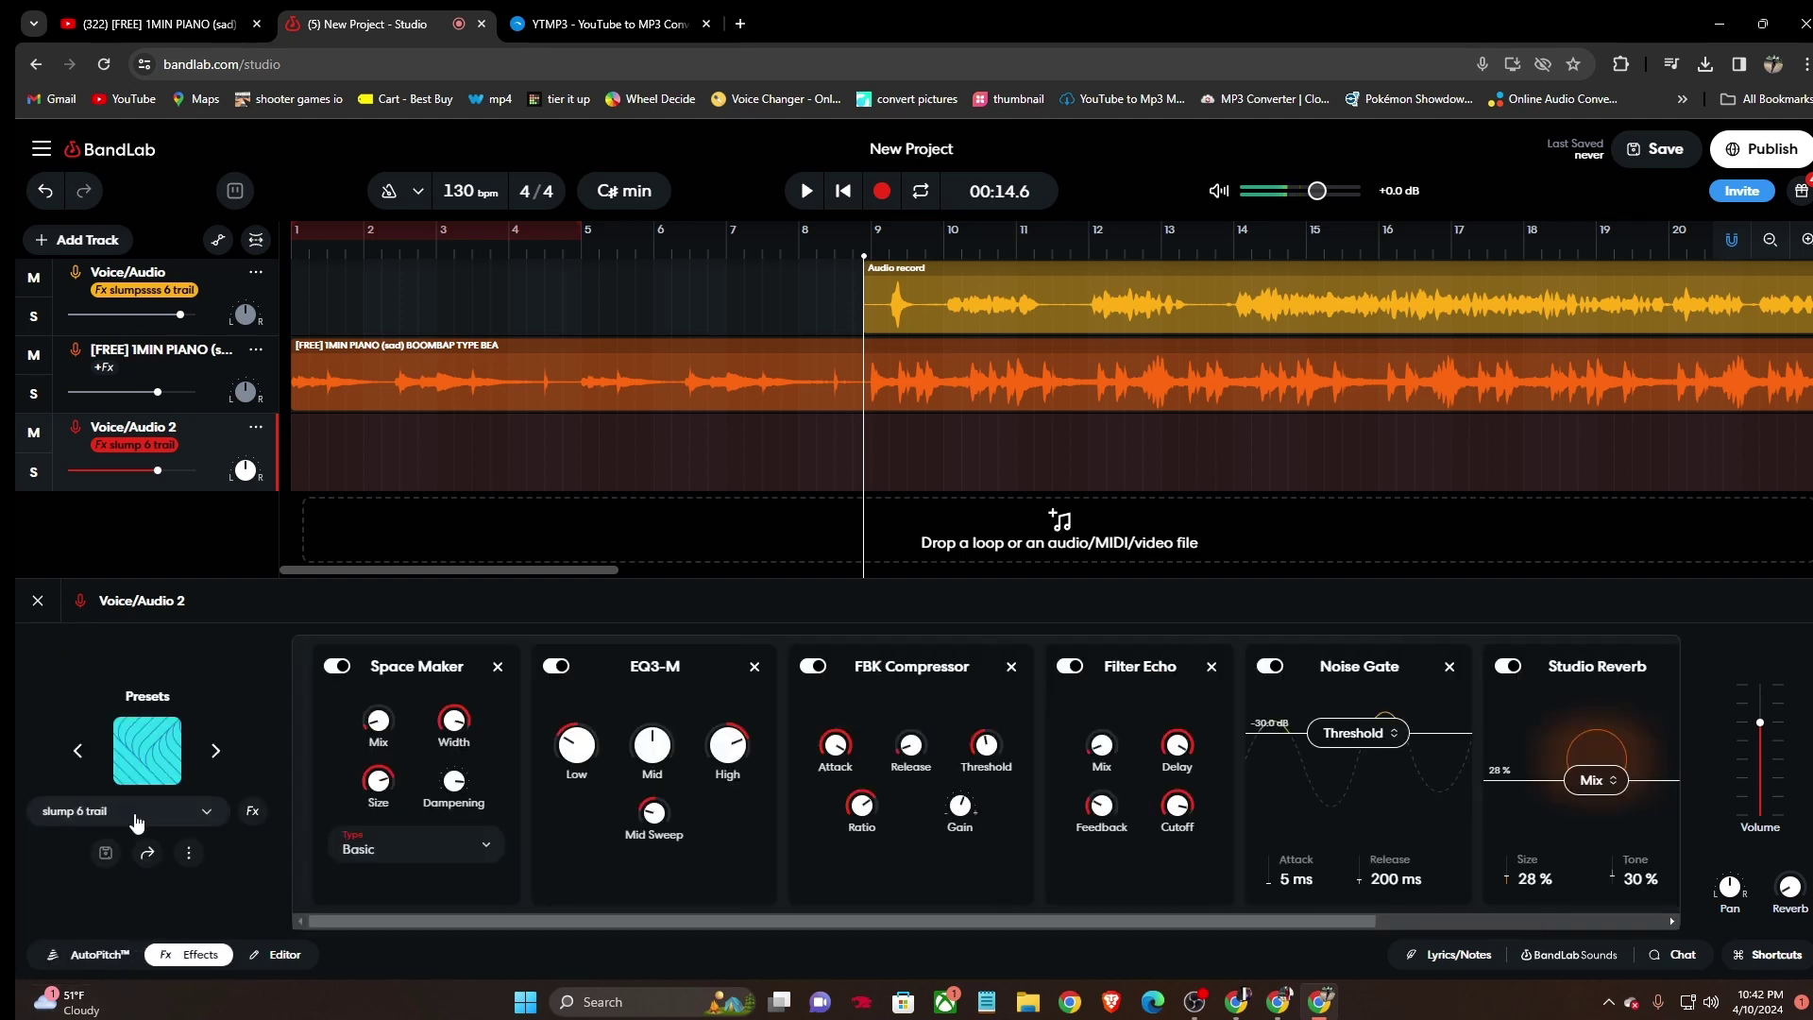
pyautogui.click(165, 746)
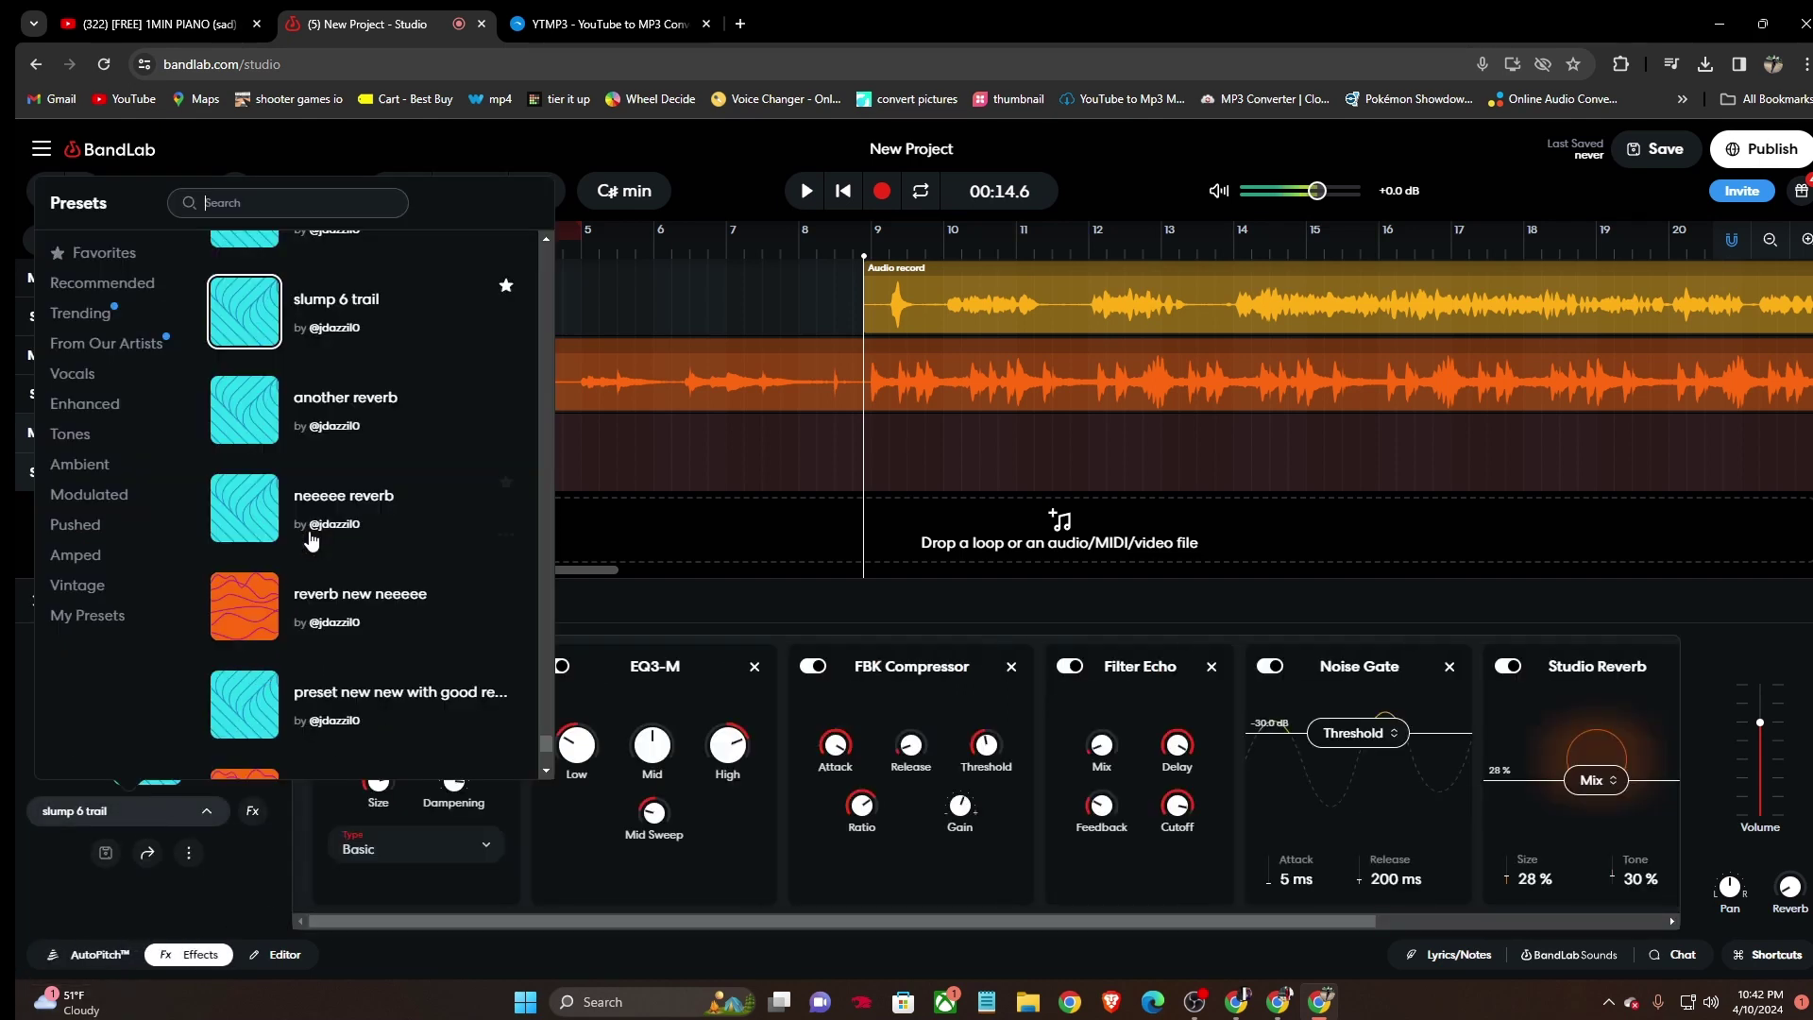
pyautogui.click(449, 440)
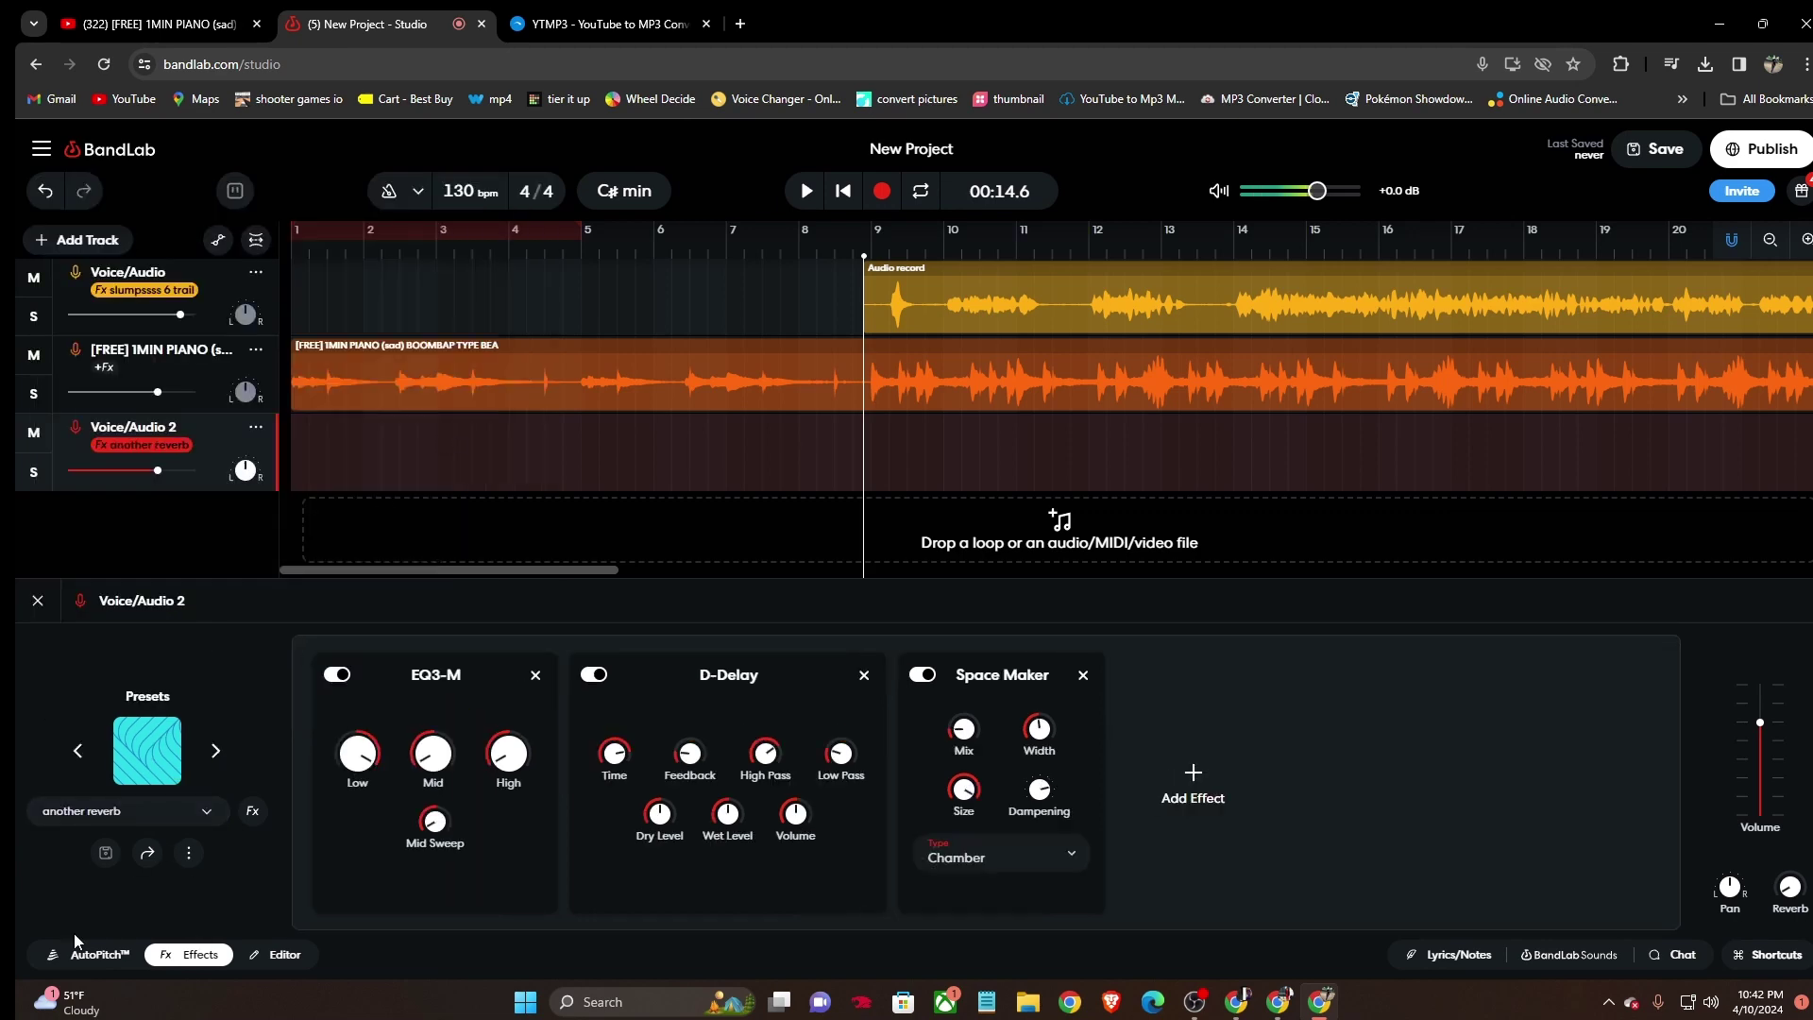
pyautogui.click(96, 954)
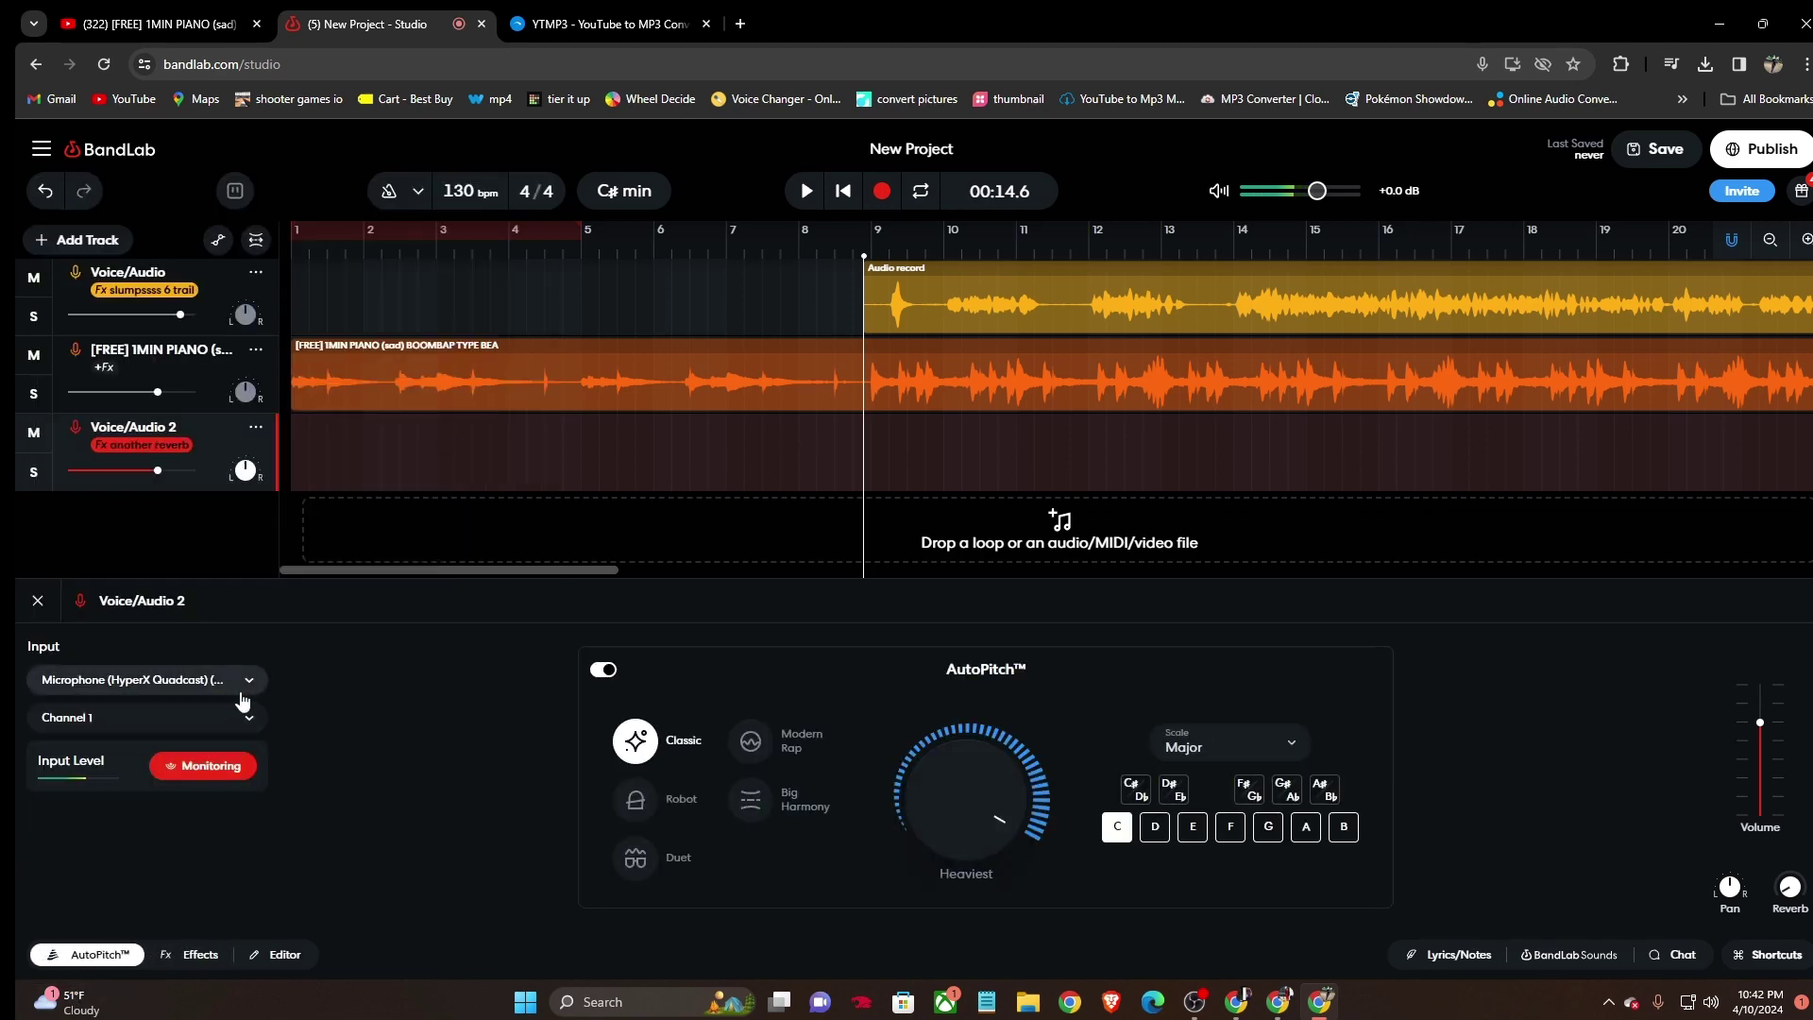
# Apply the "slumpssss 6 trail" effects preset from My Presets to the Voice/Audio 2 track.
pyautogui.click(208, 957)
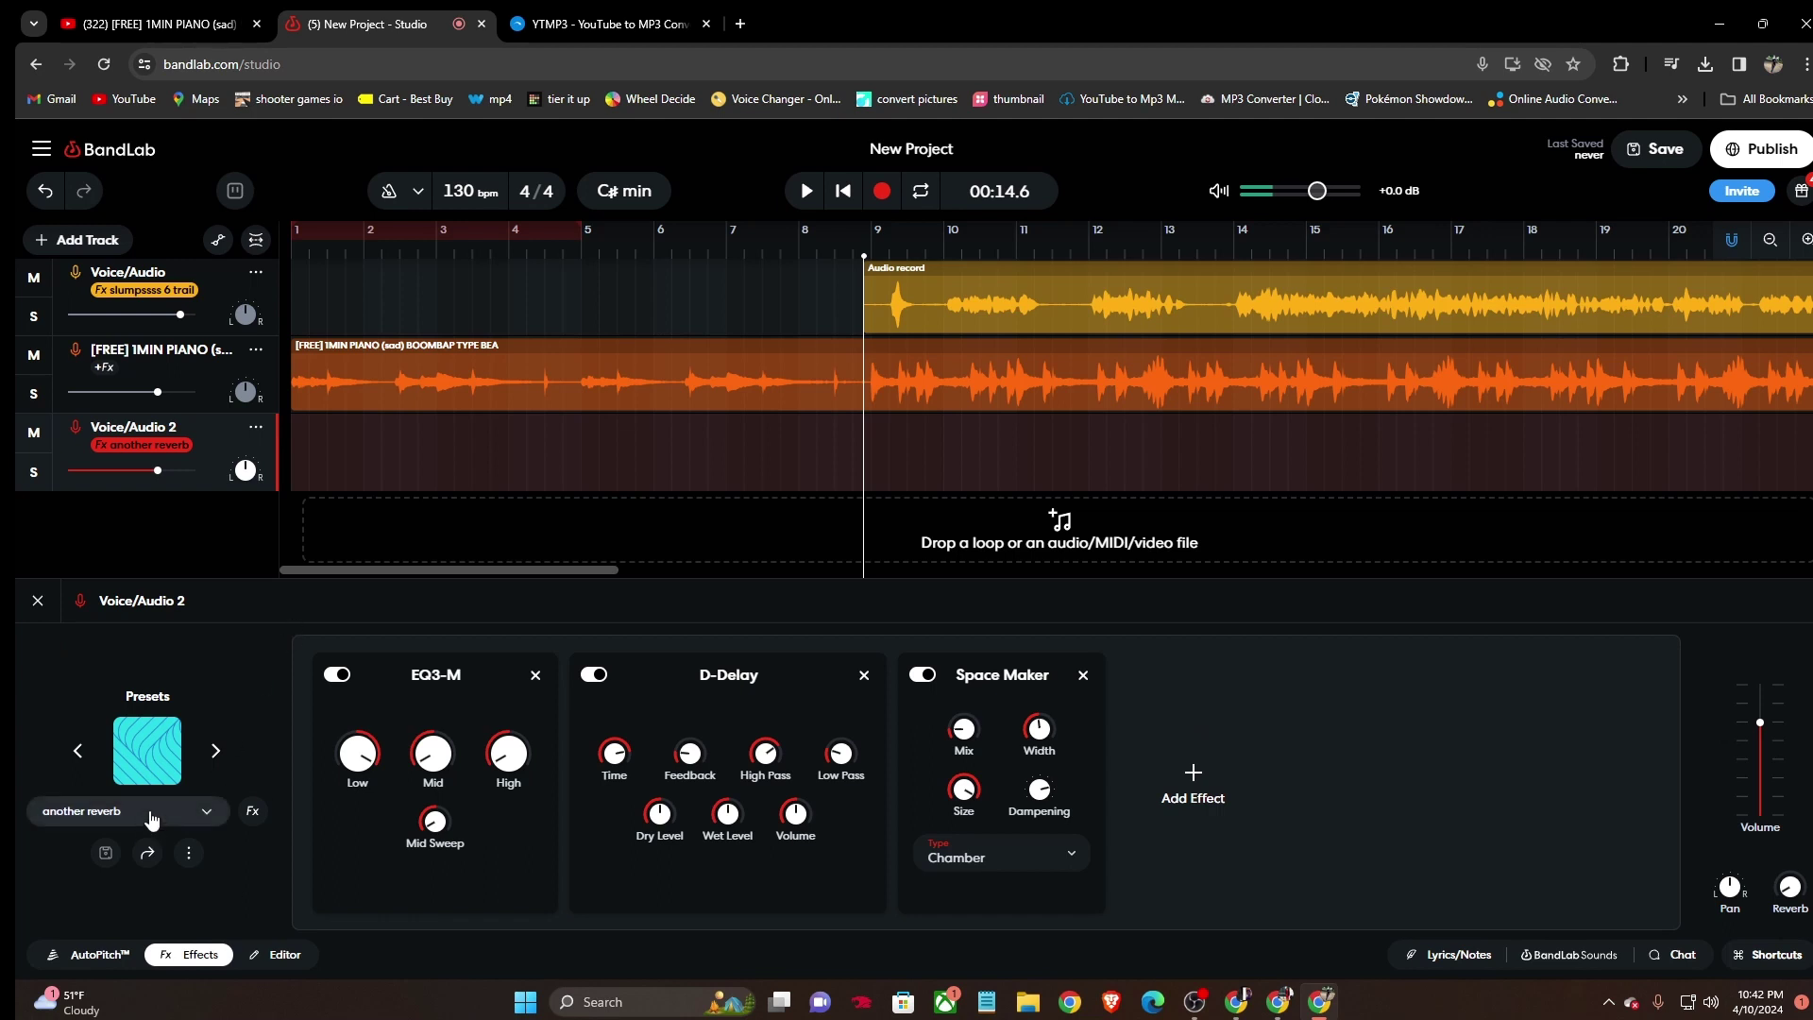
pyautogui.click(206, 811)
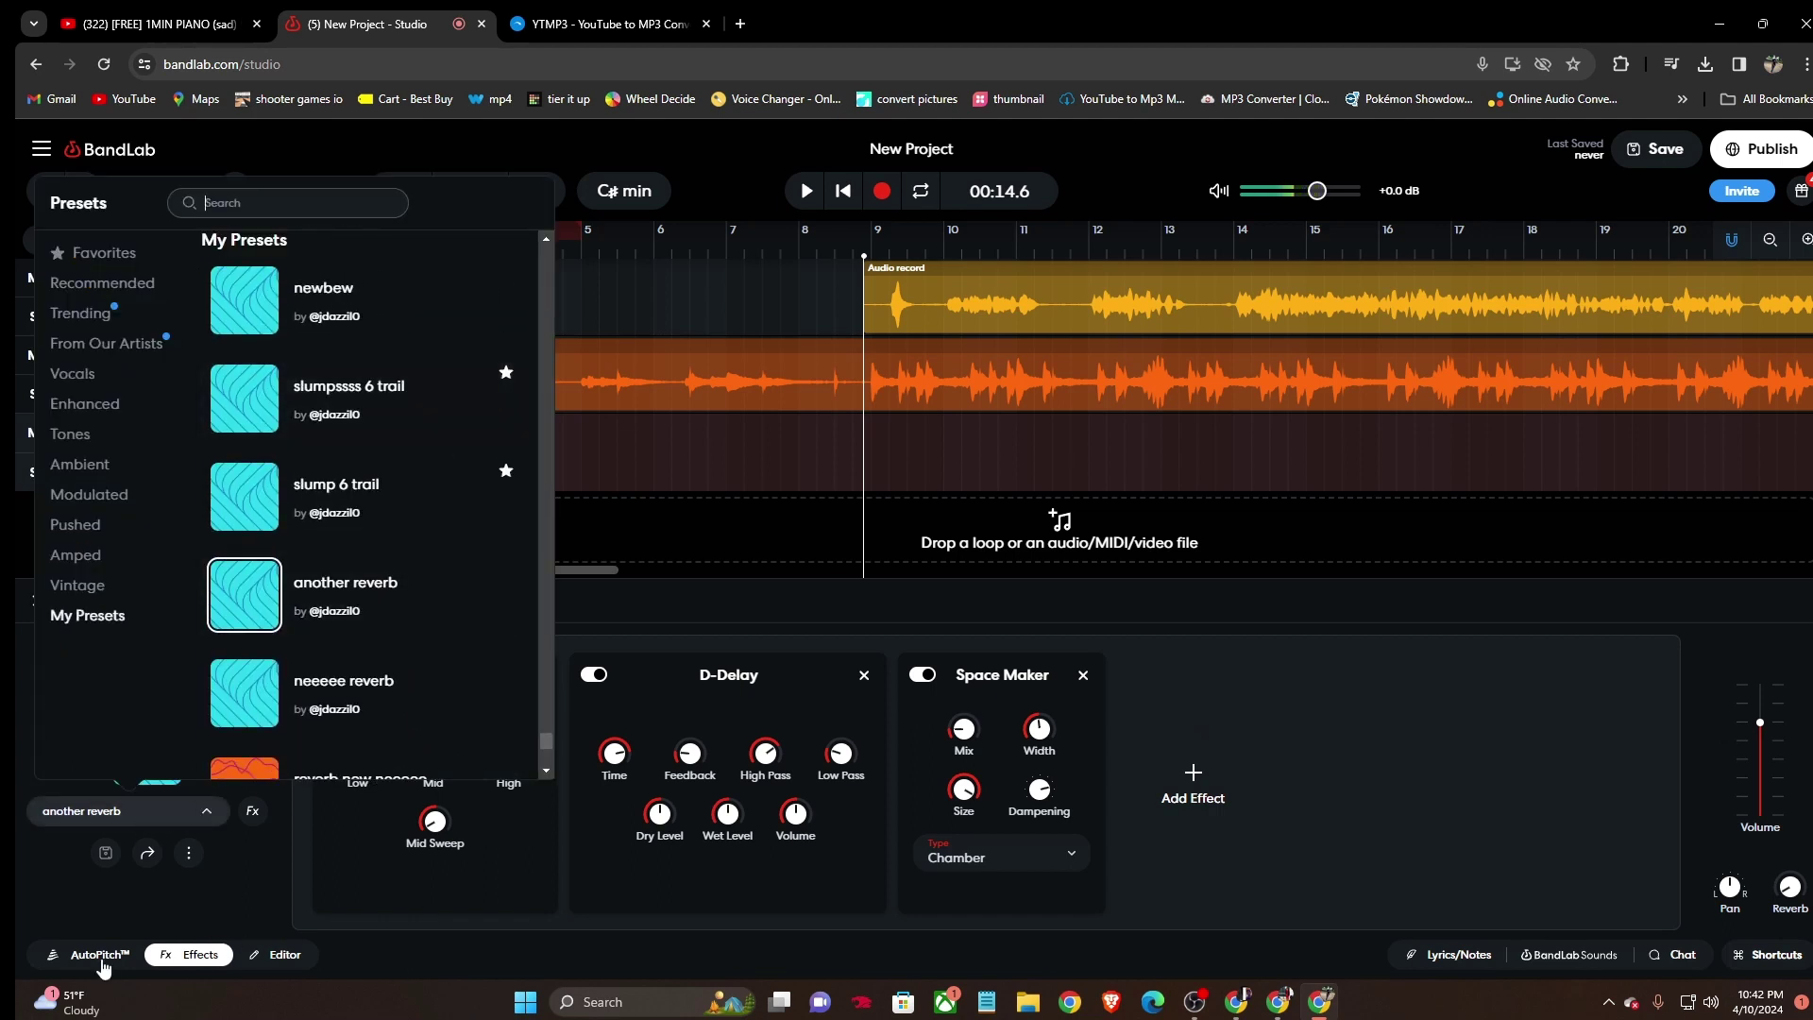
pyautogui.click(437, 402)
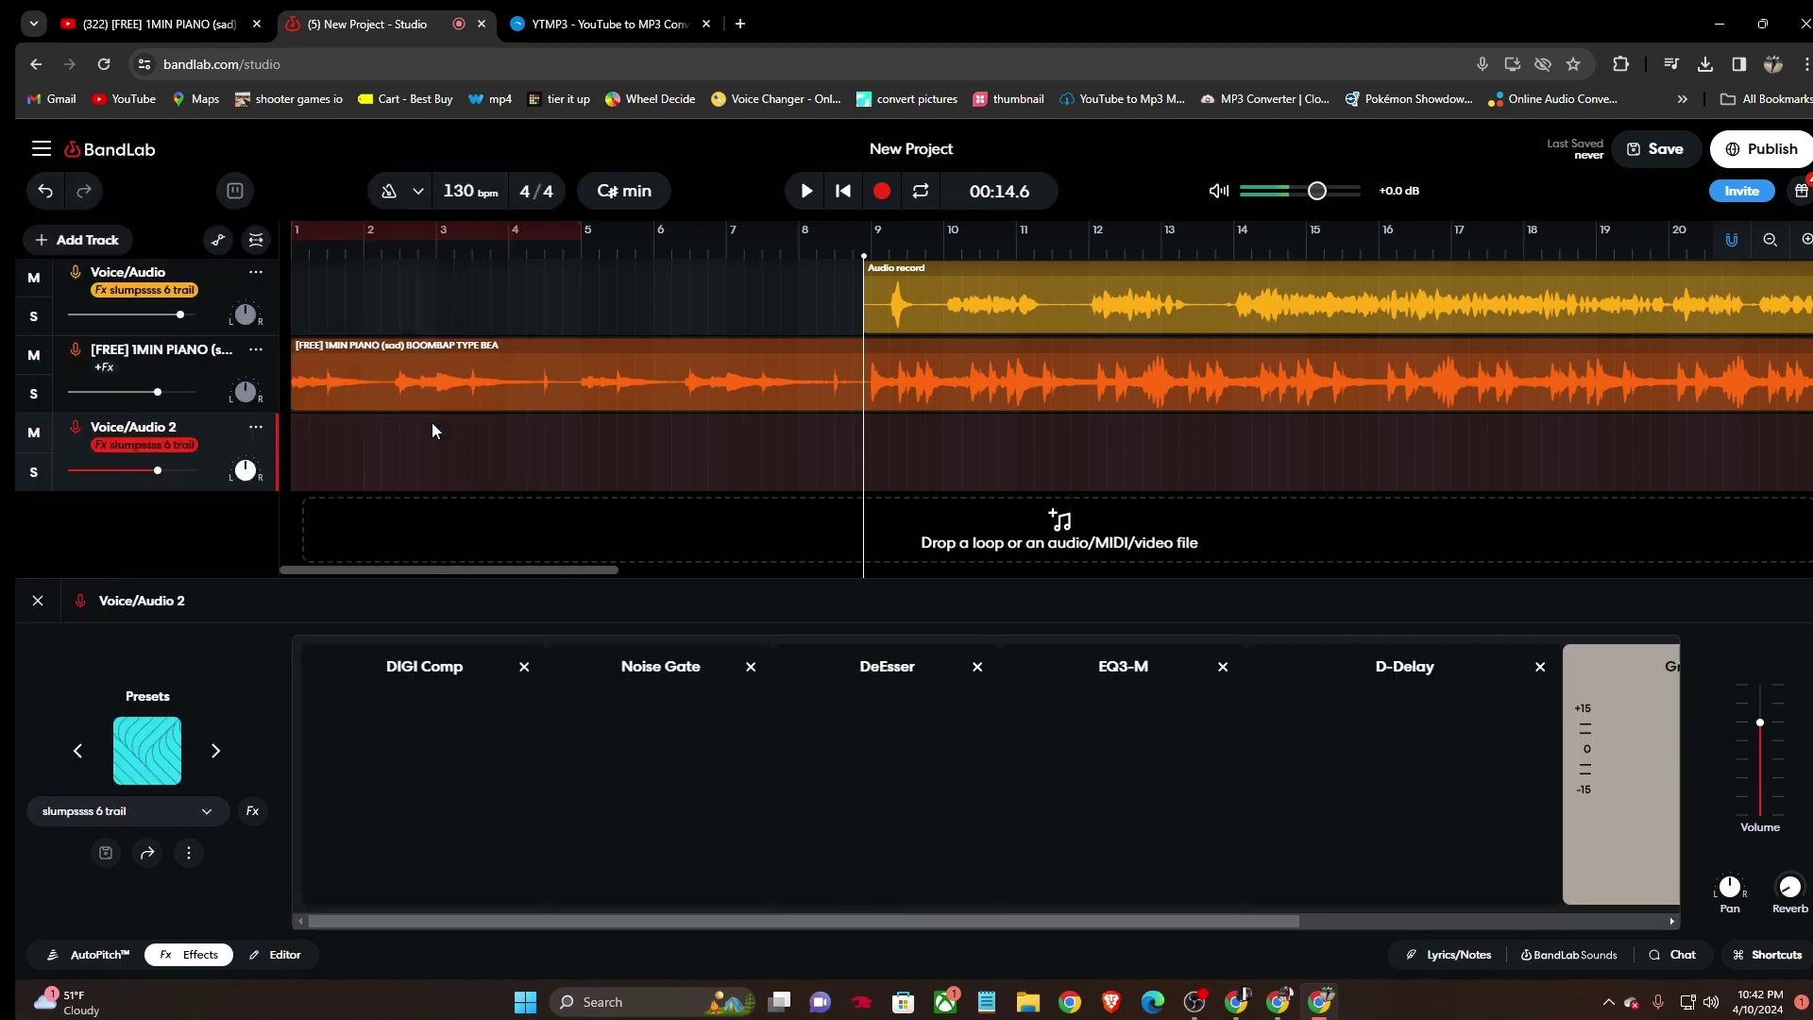
# Record a vocal take on Voice/Audio 2 from 00:14.6 to about bar 30, lowering the track's volume during the count-in.
pyautogui.click(898, 186)
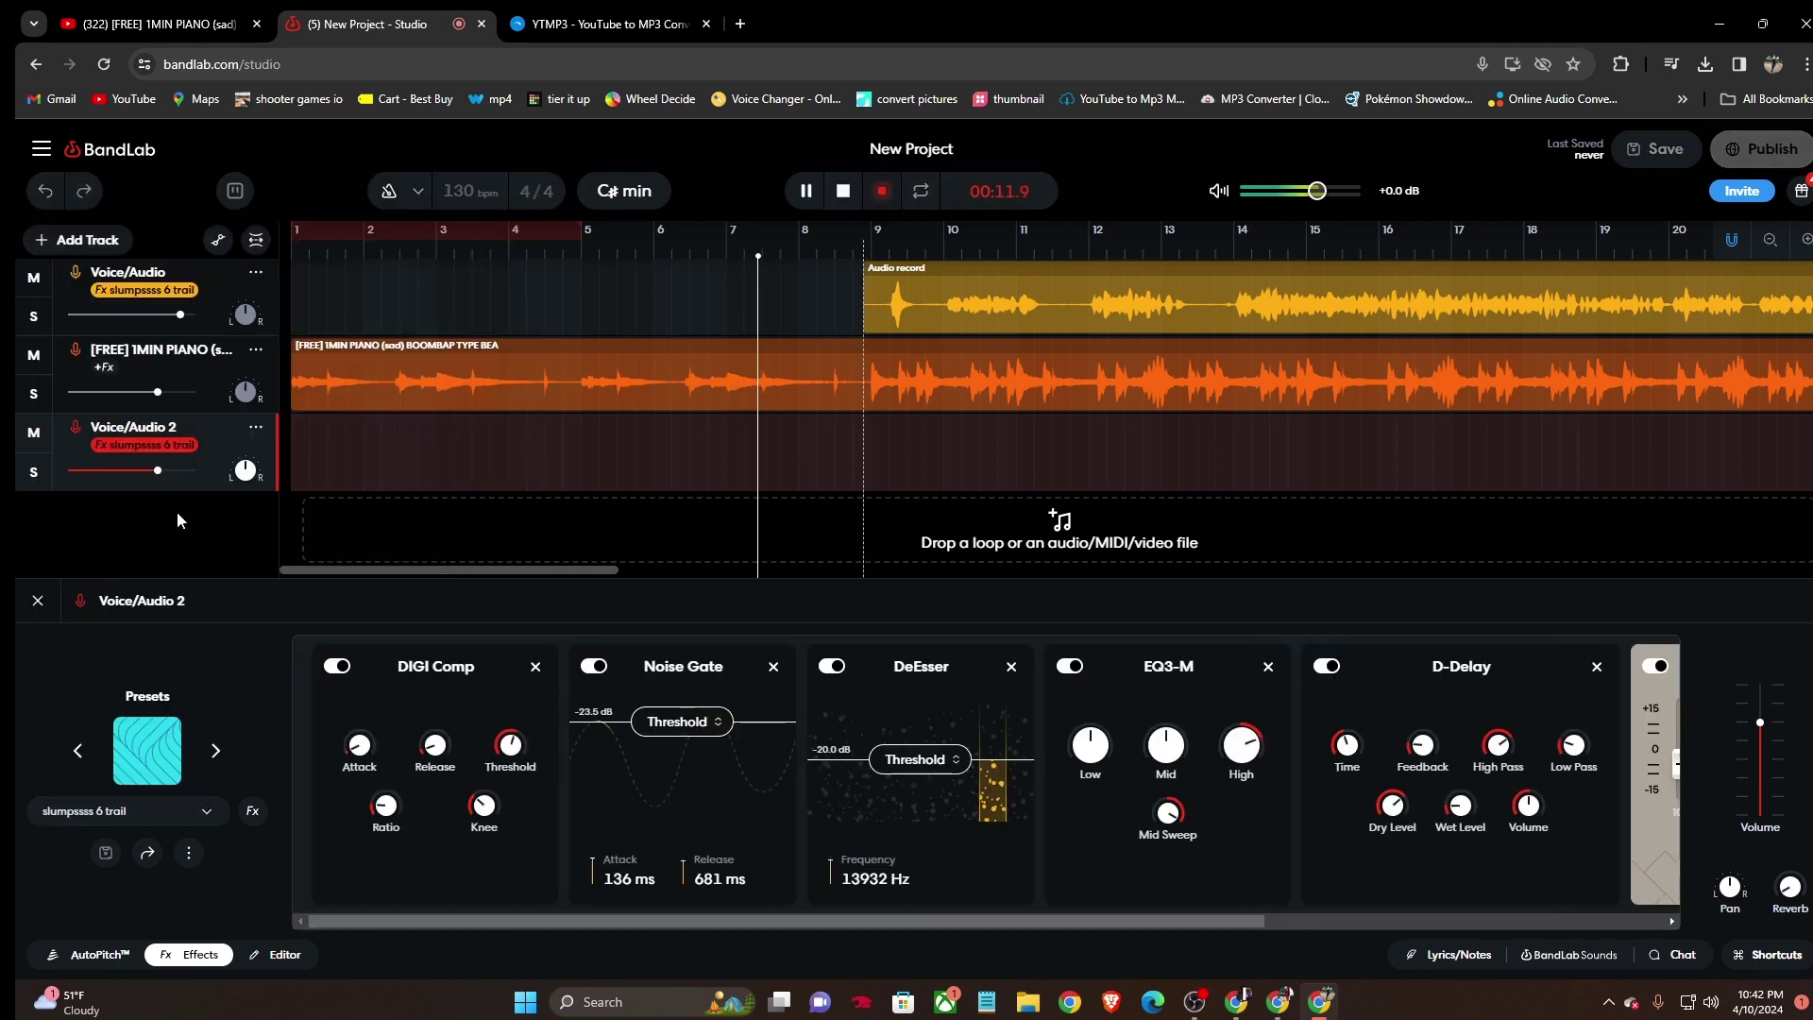
pyautogui.moveTo(160, 473); pyautogui.dragTo(106, 472)
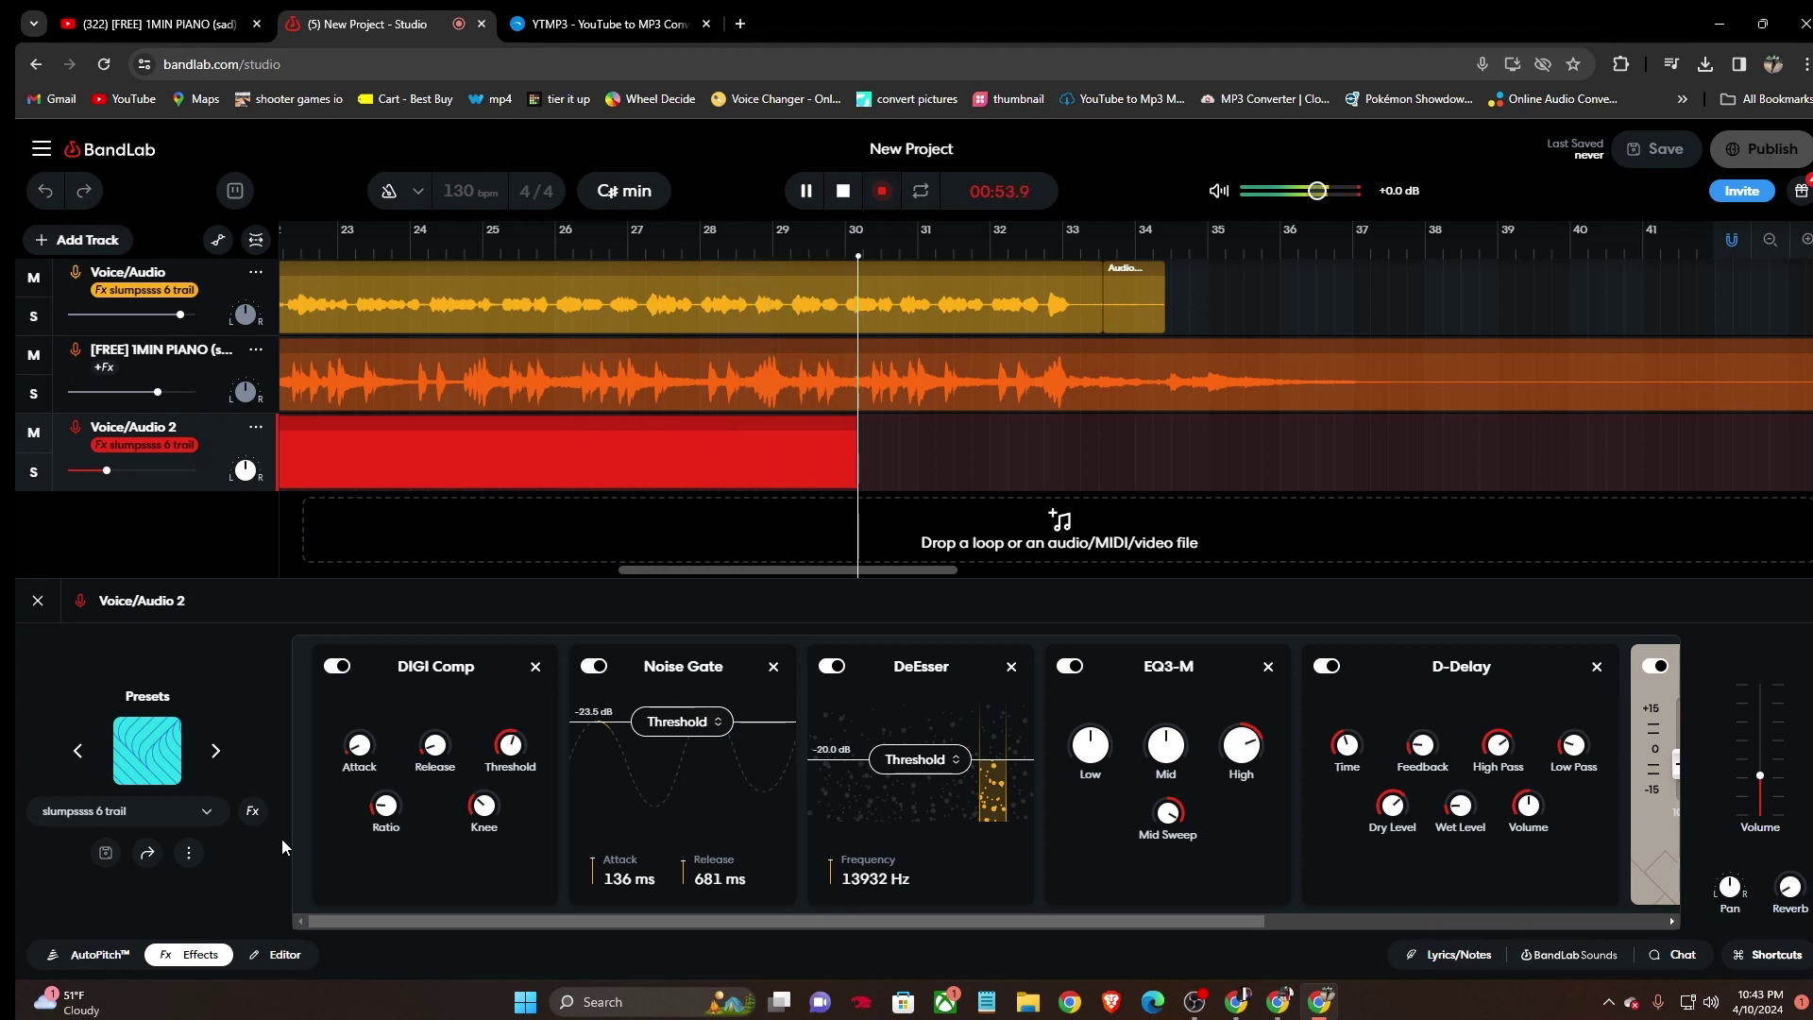
pyautogui.press('space')
# Play back the Voice/Audio 2 take with the beat and raise that track's volume slightly to balance it.
pyautogui.press('space')
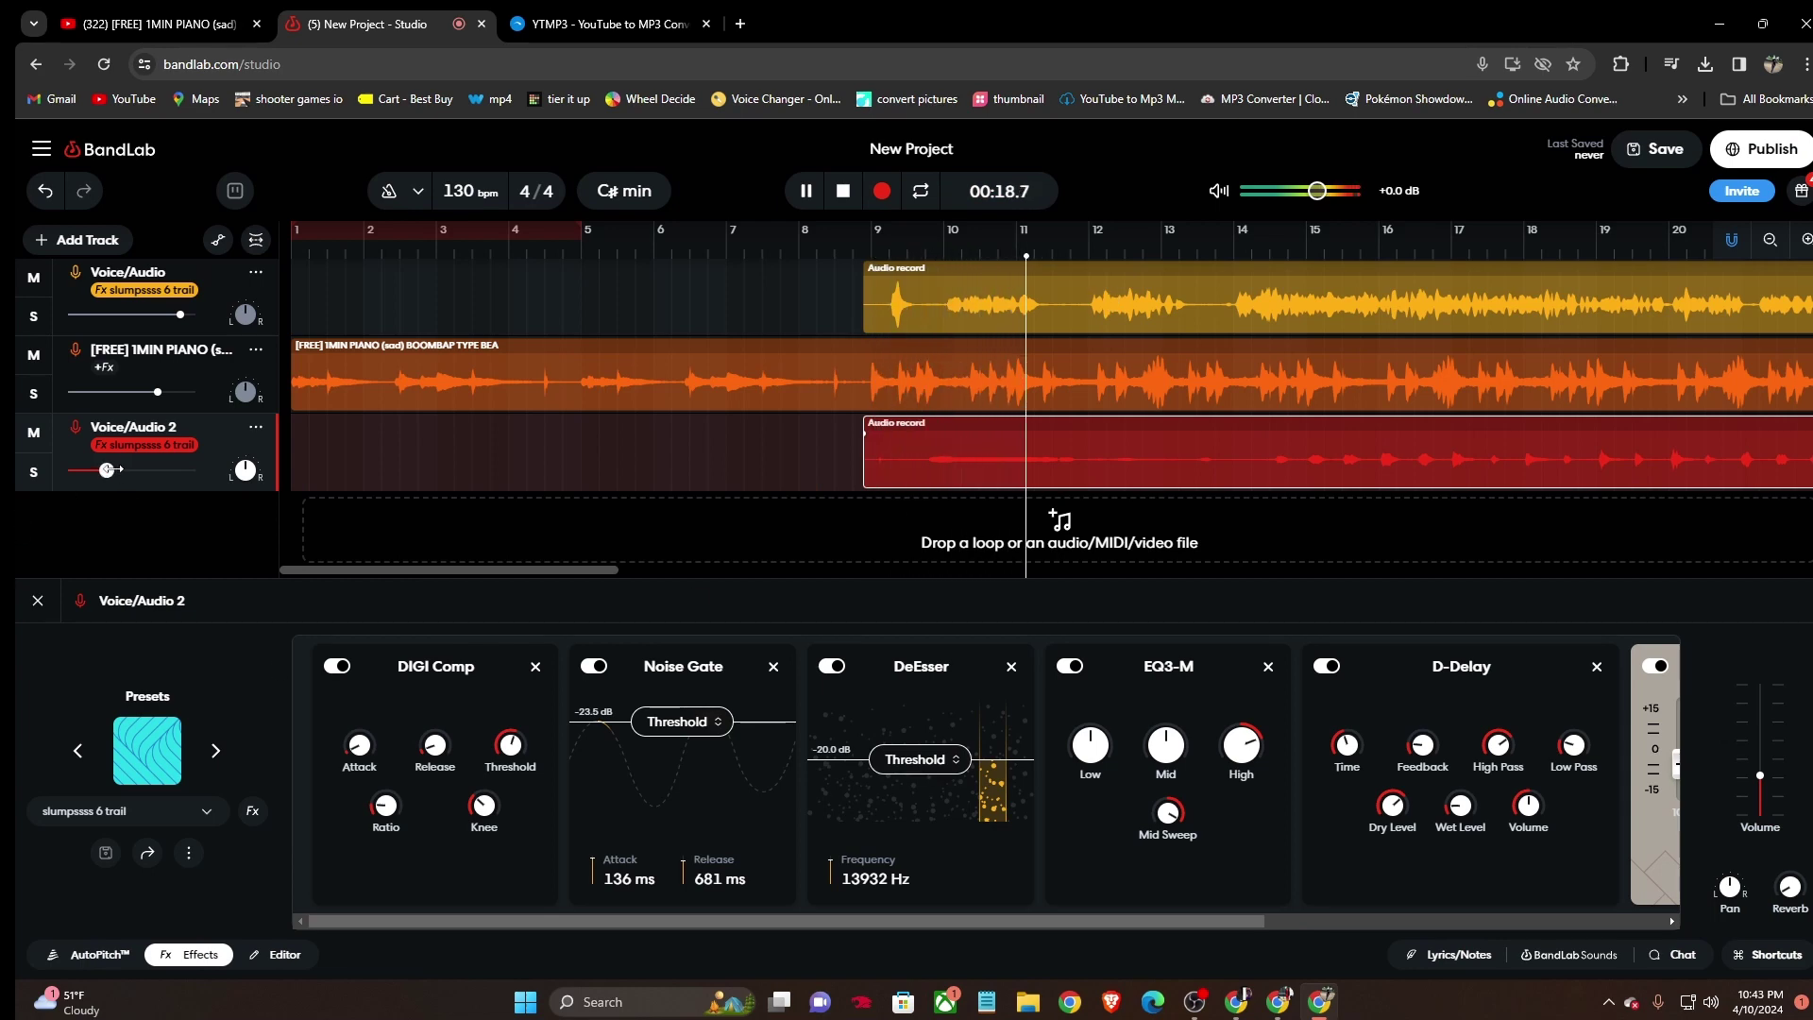
pyautogui.moveTo(107, 470); pyautogui.dragTo(112, 471)
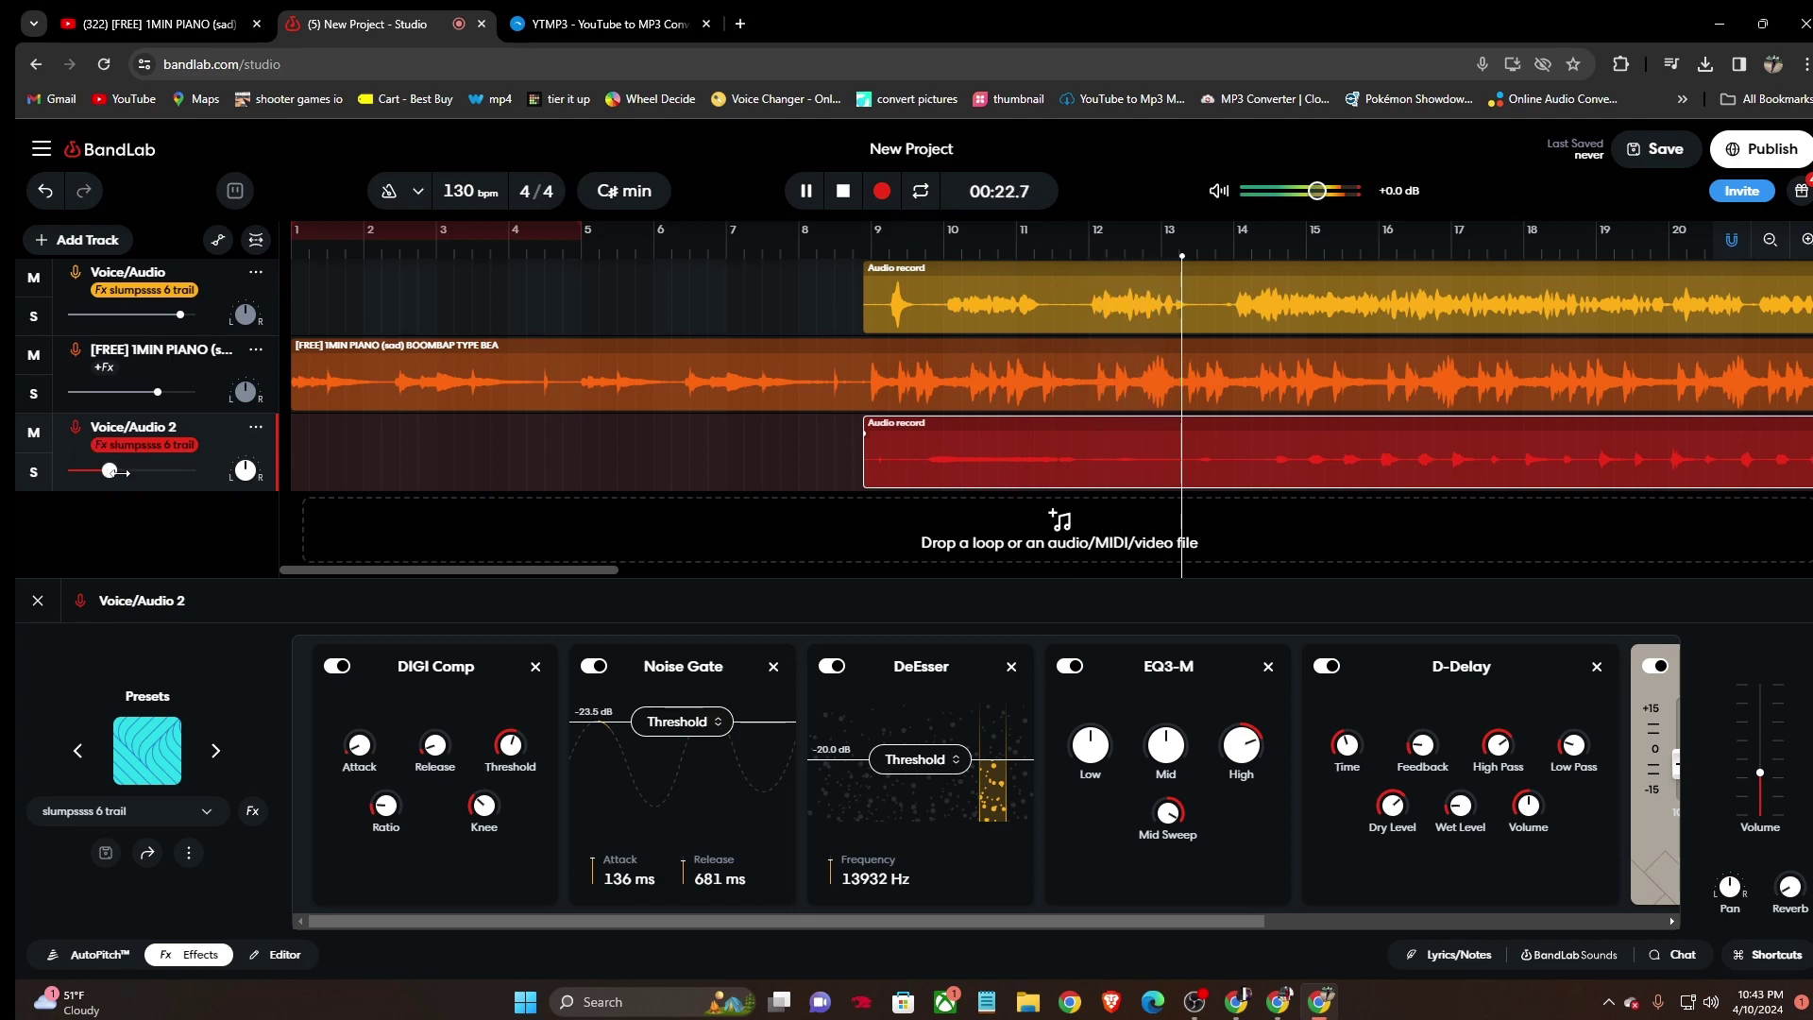
pyautogui.moveTo(119, 473); pyautogui.dragTo(132, 477)
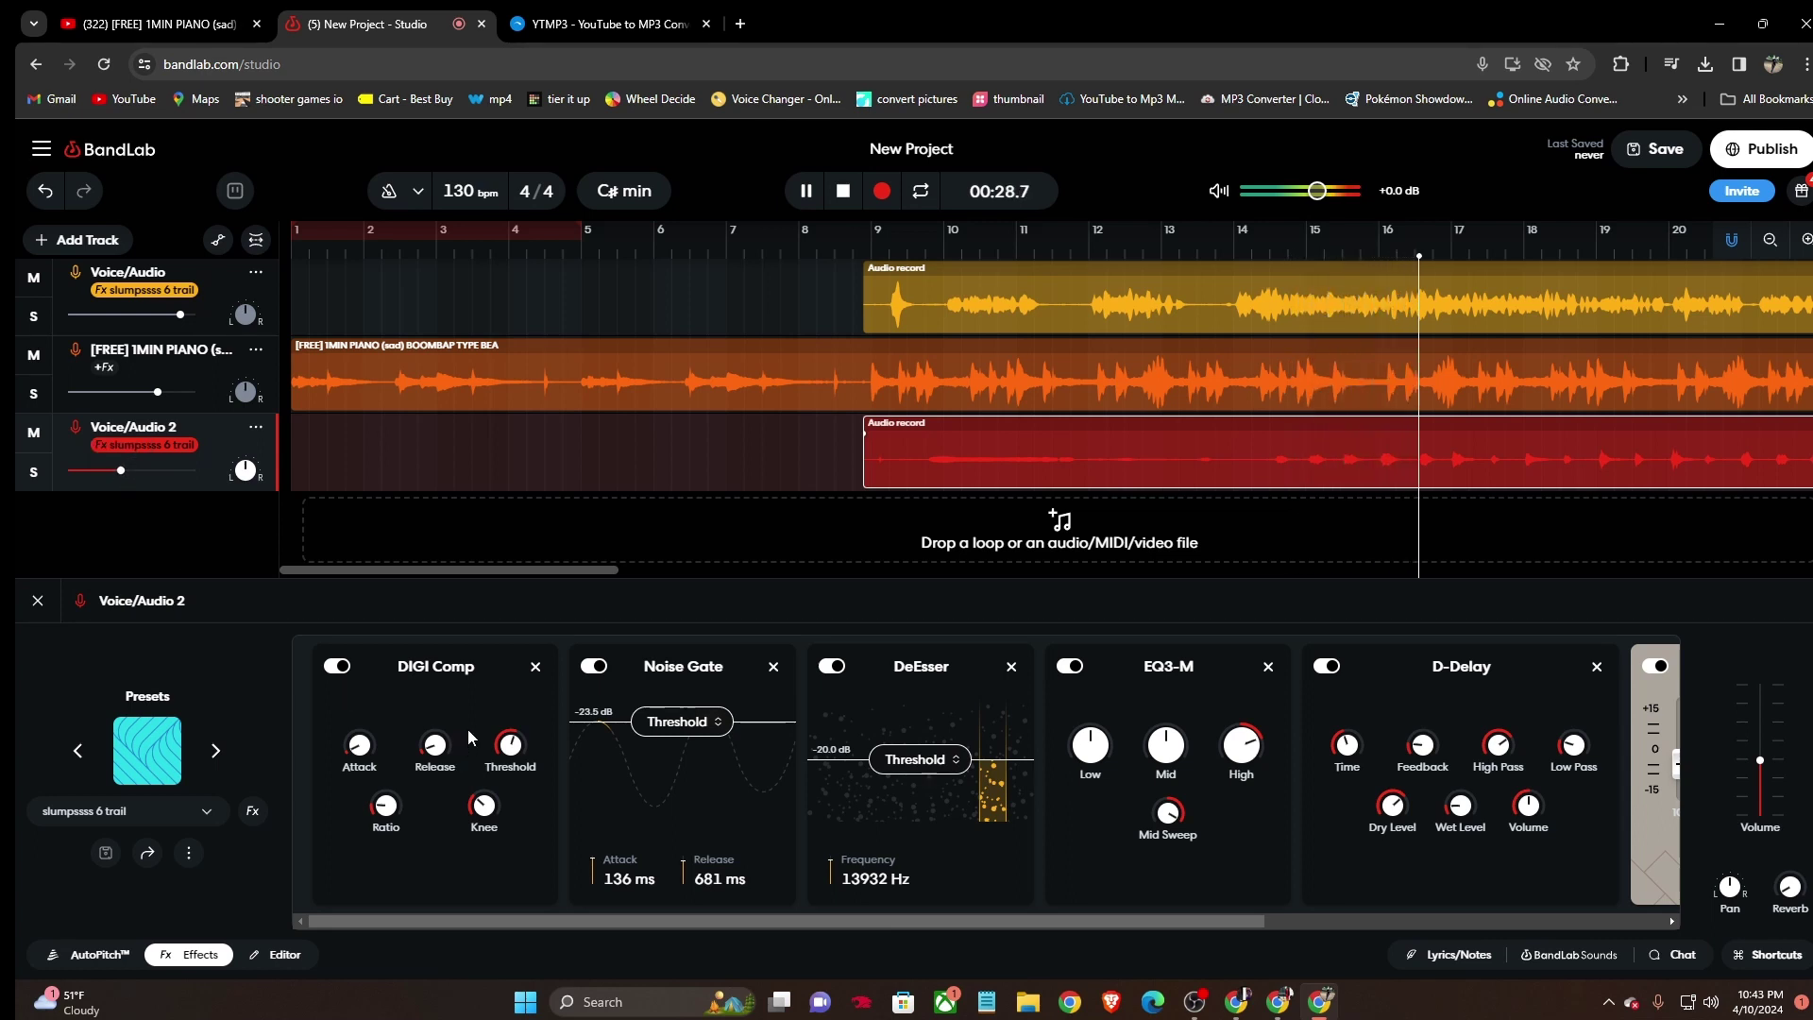
pyautogui.press('space')
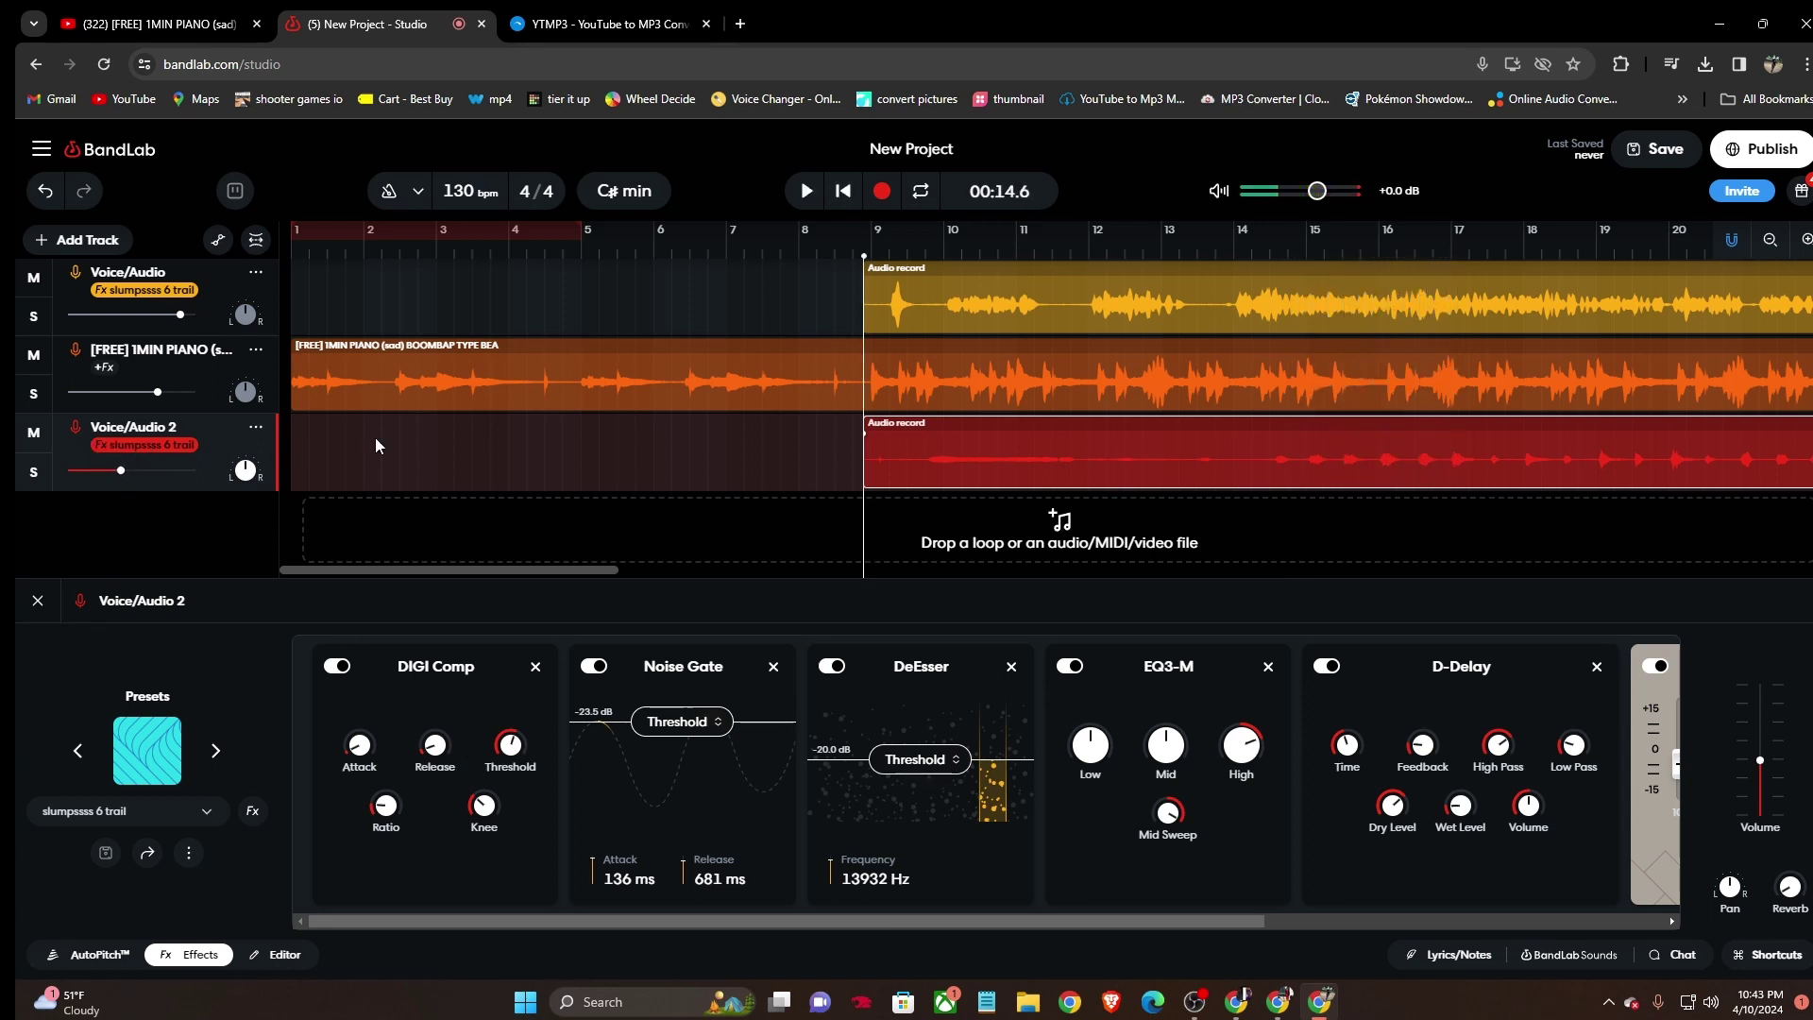
# Add a third Voice/Audio track and set its AutoPitch to the key of C with the Major scale.
pyautogui.click(111, 238)
pyautogui.click(211, 357)
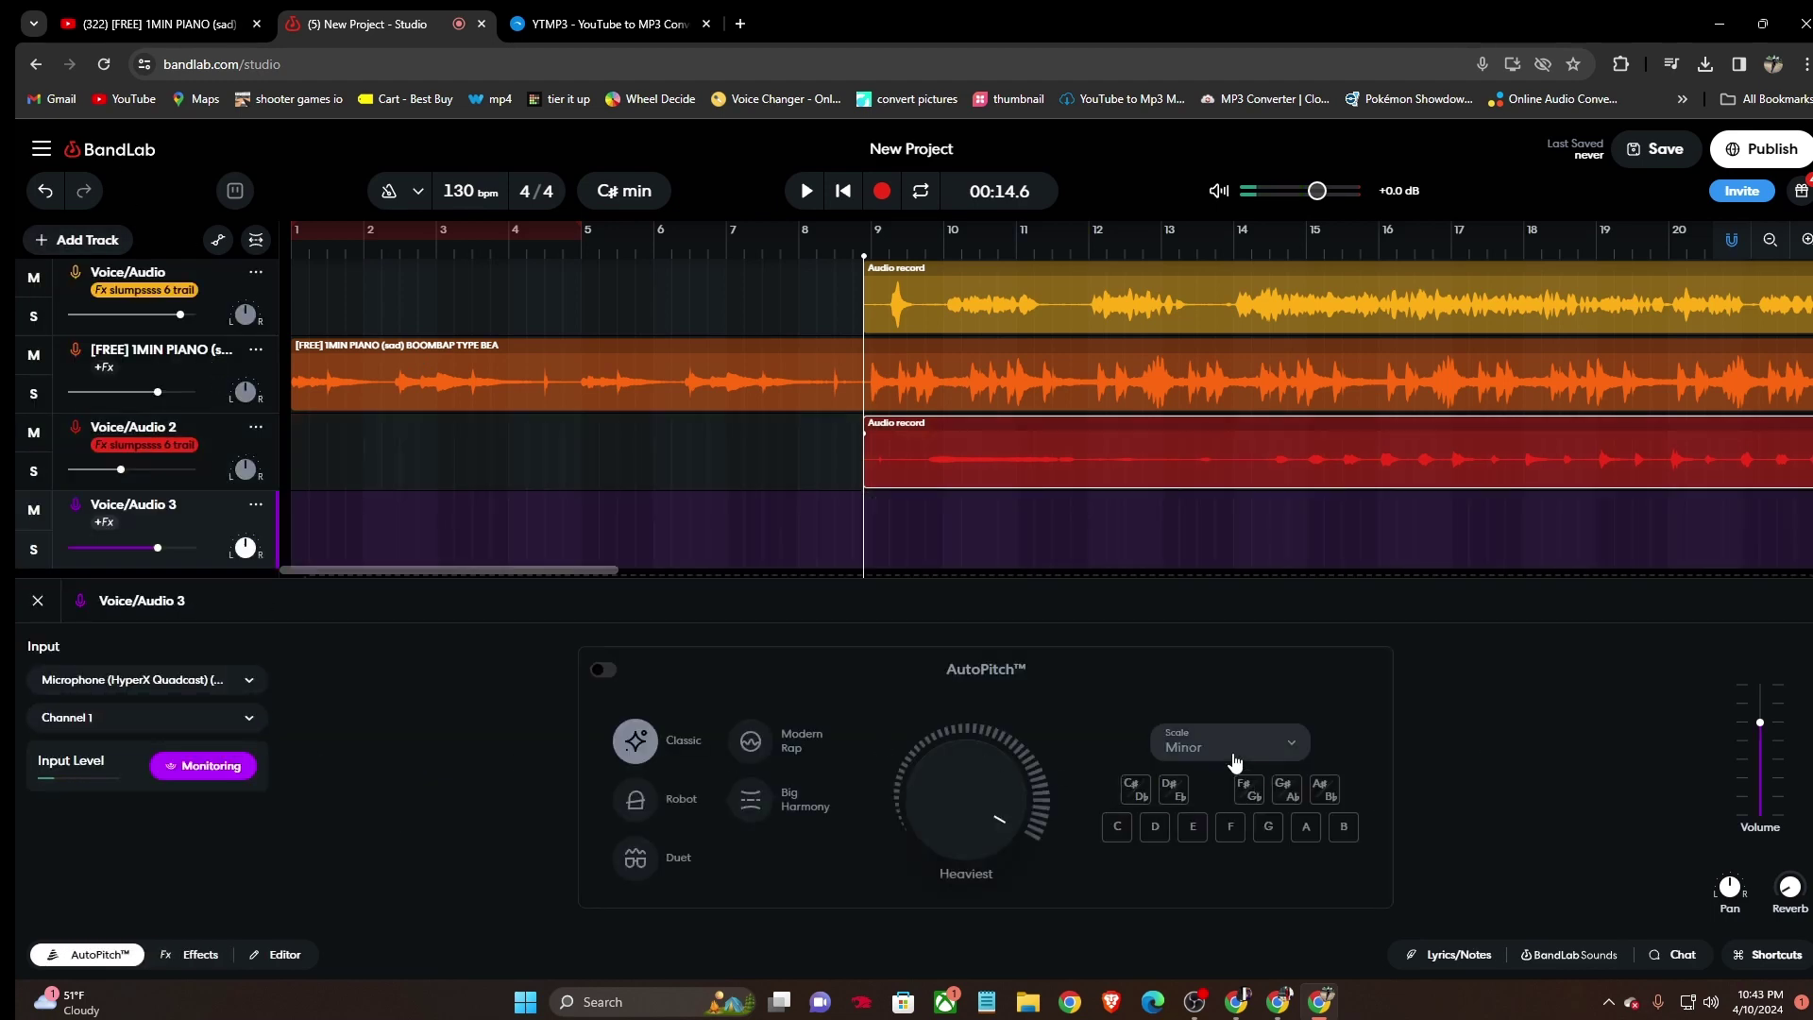
pyautogui.click(1230, 748)
pyautogui.click(1117, 827)
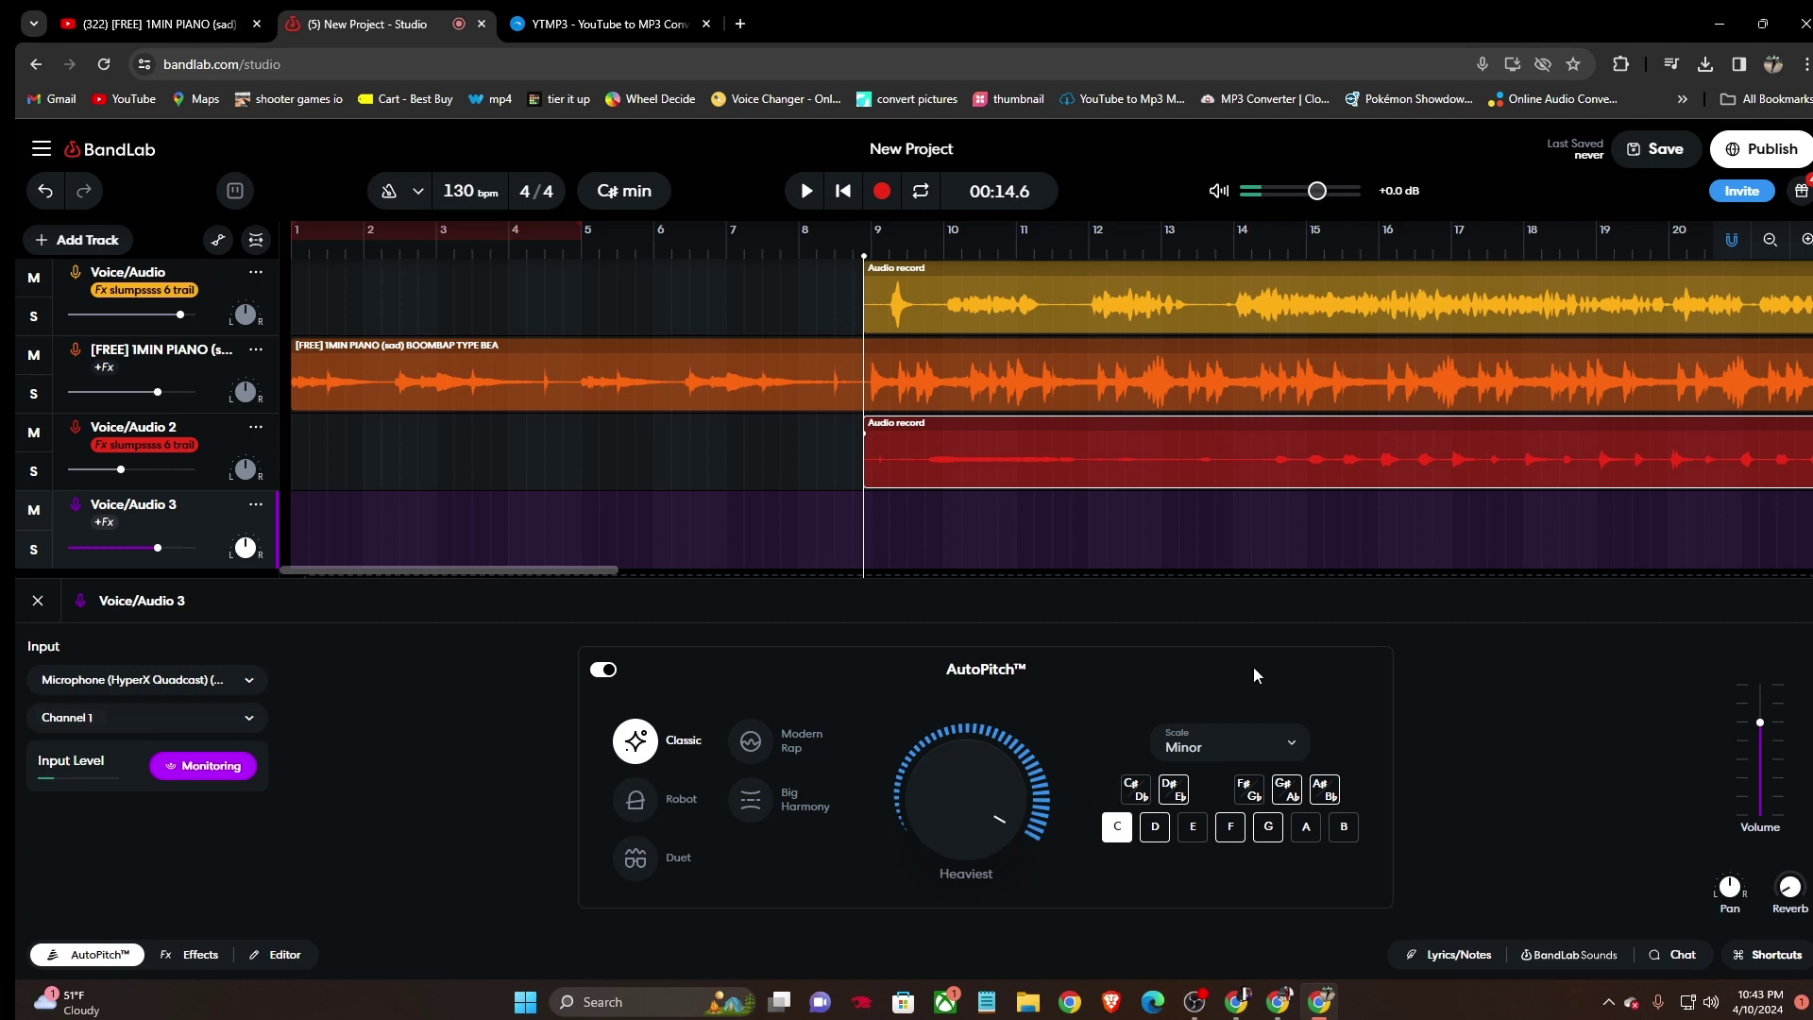
pyautogui.click(1219, 742)
pyautogui.click(1216, 567)
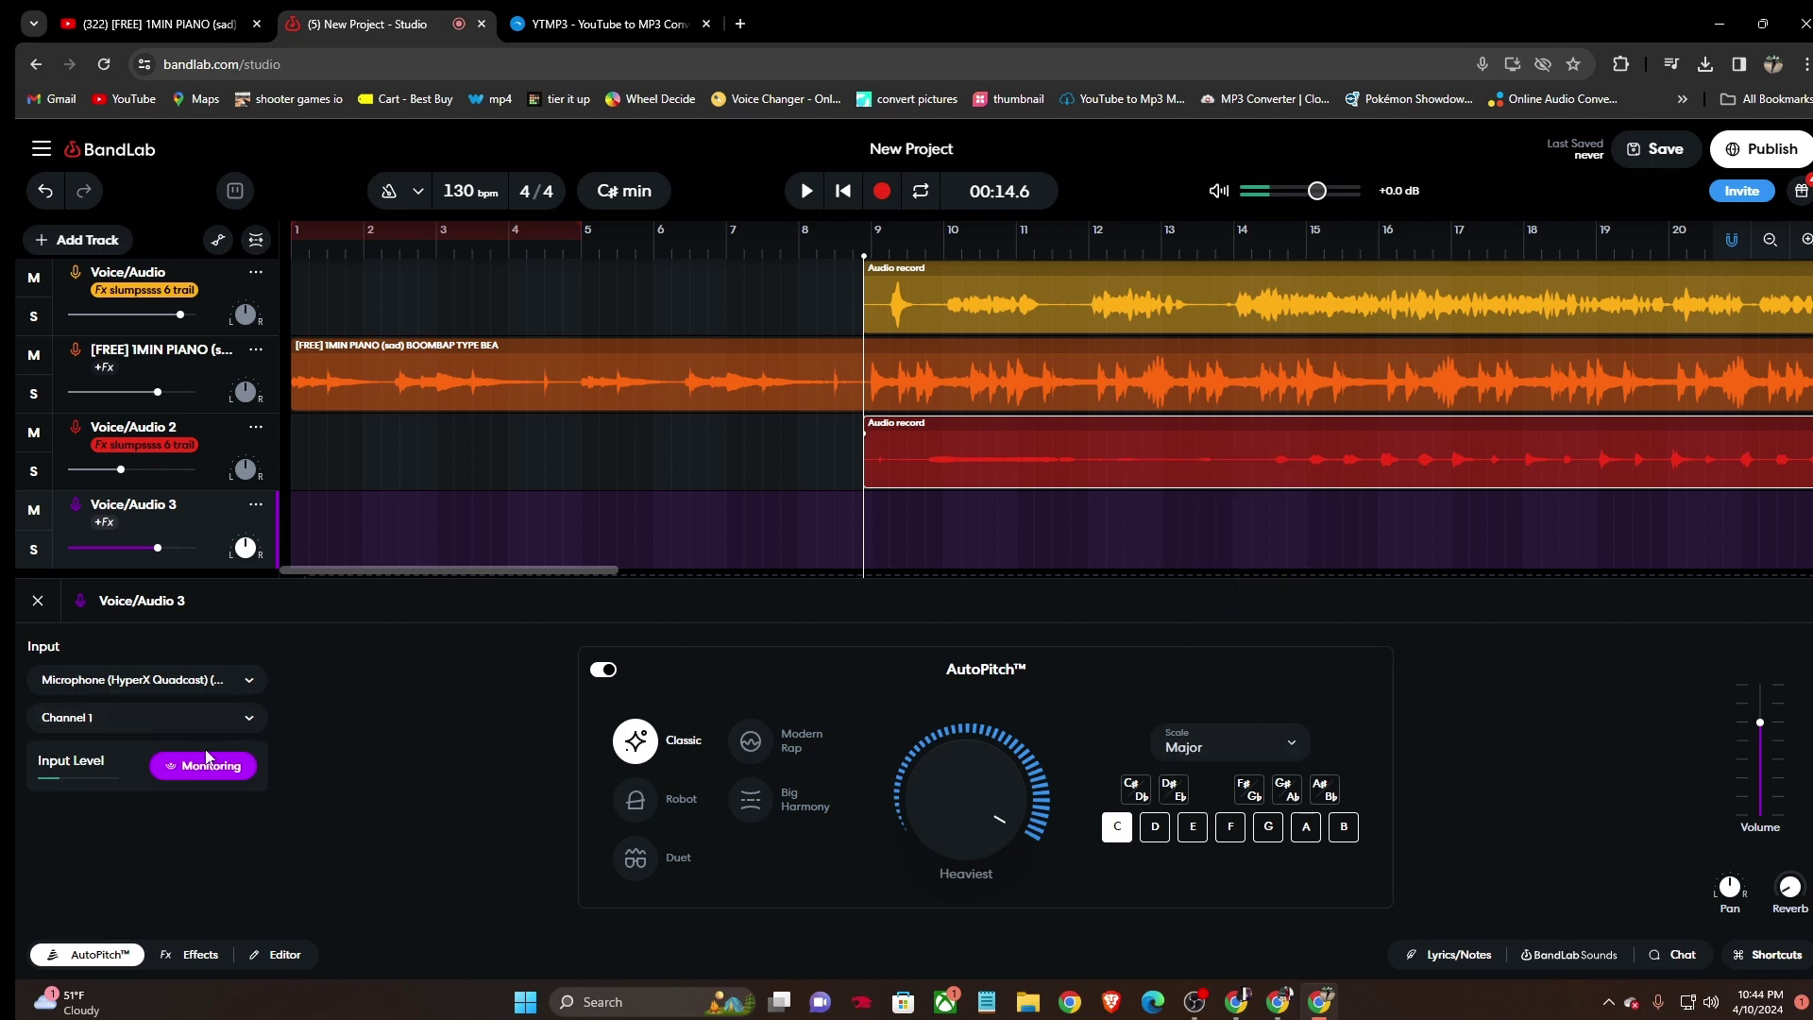
# Apply the "neeeee reverb" effects preset from My Presets to the Voice/Audio 3 track.
pyautogui.click(194, 956)
pyautogui.click(188, 814)
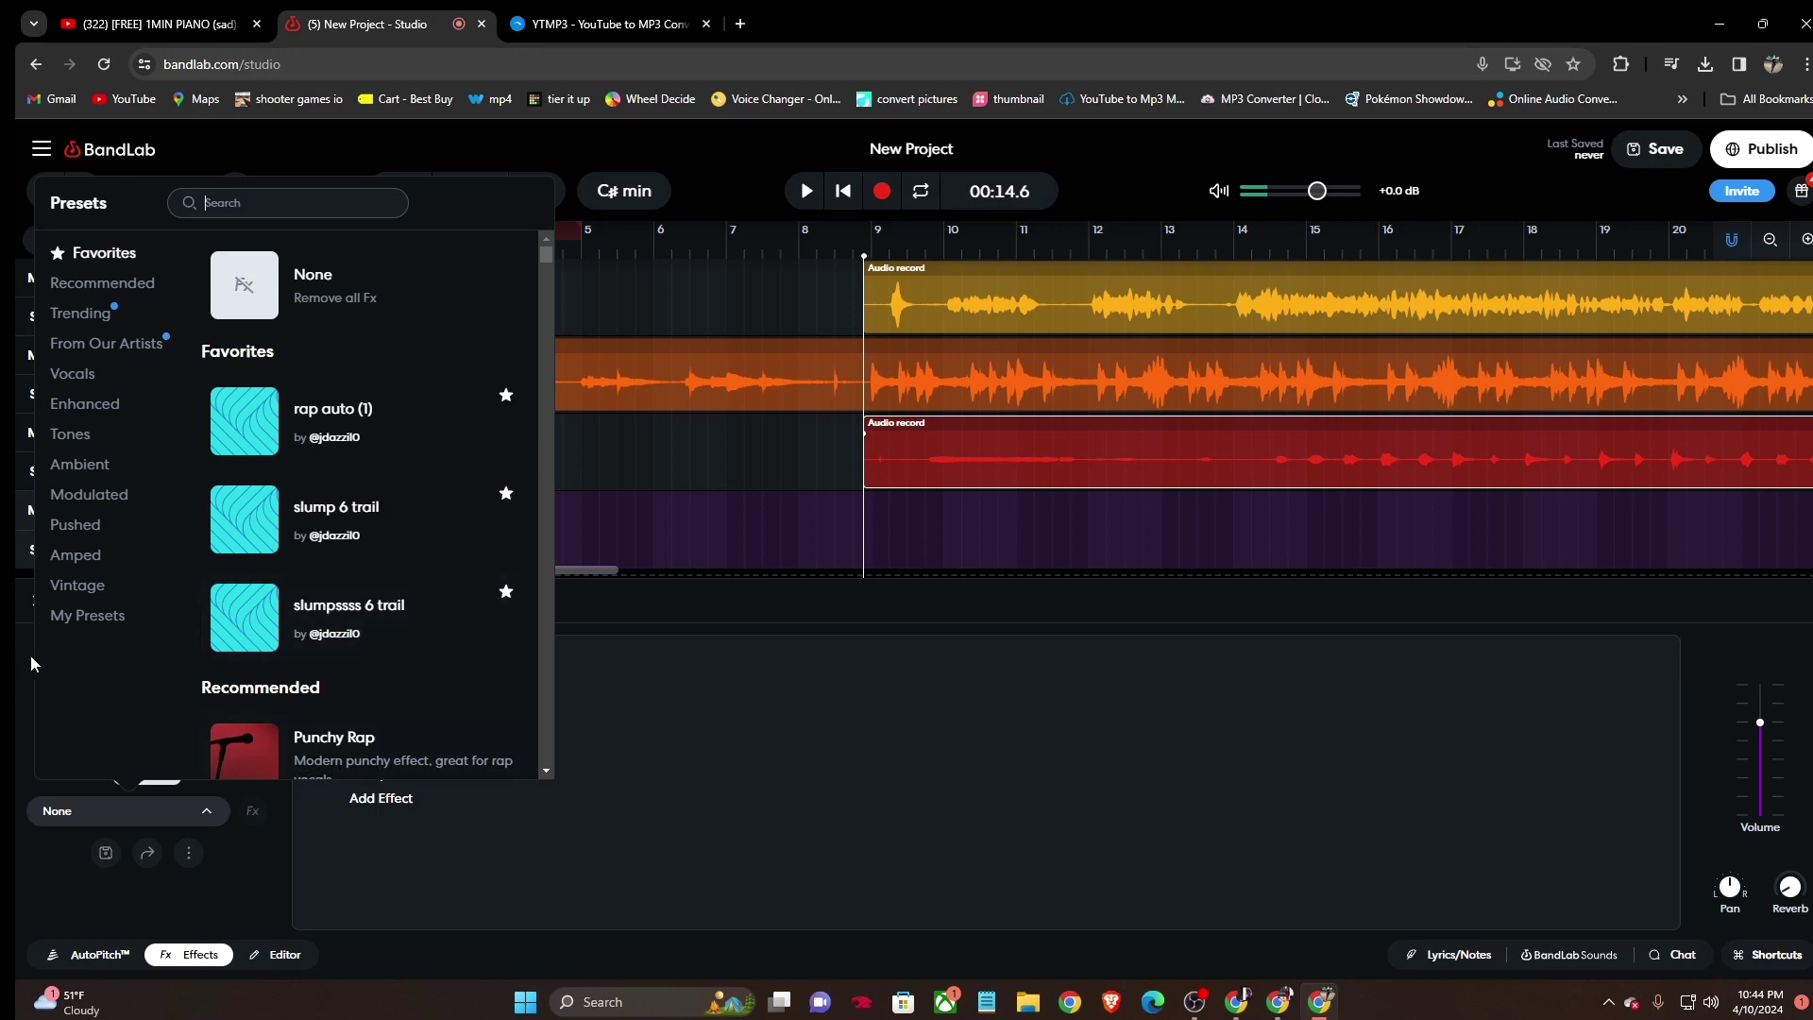
pyautogui.click(100, 623)
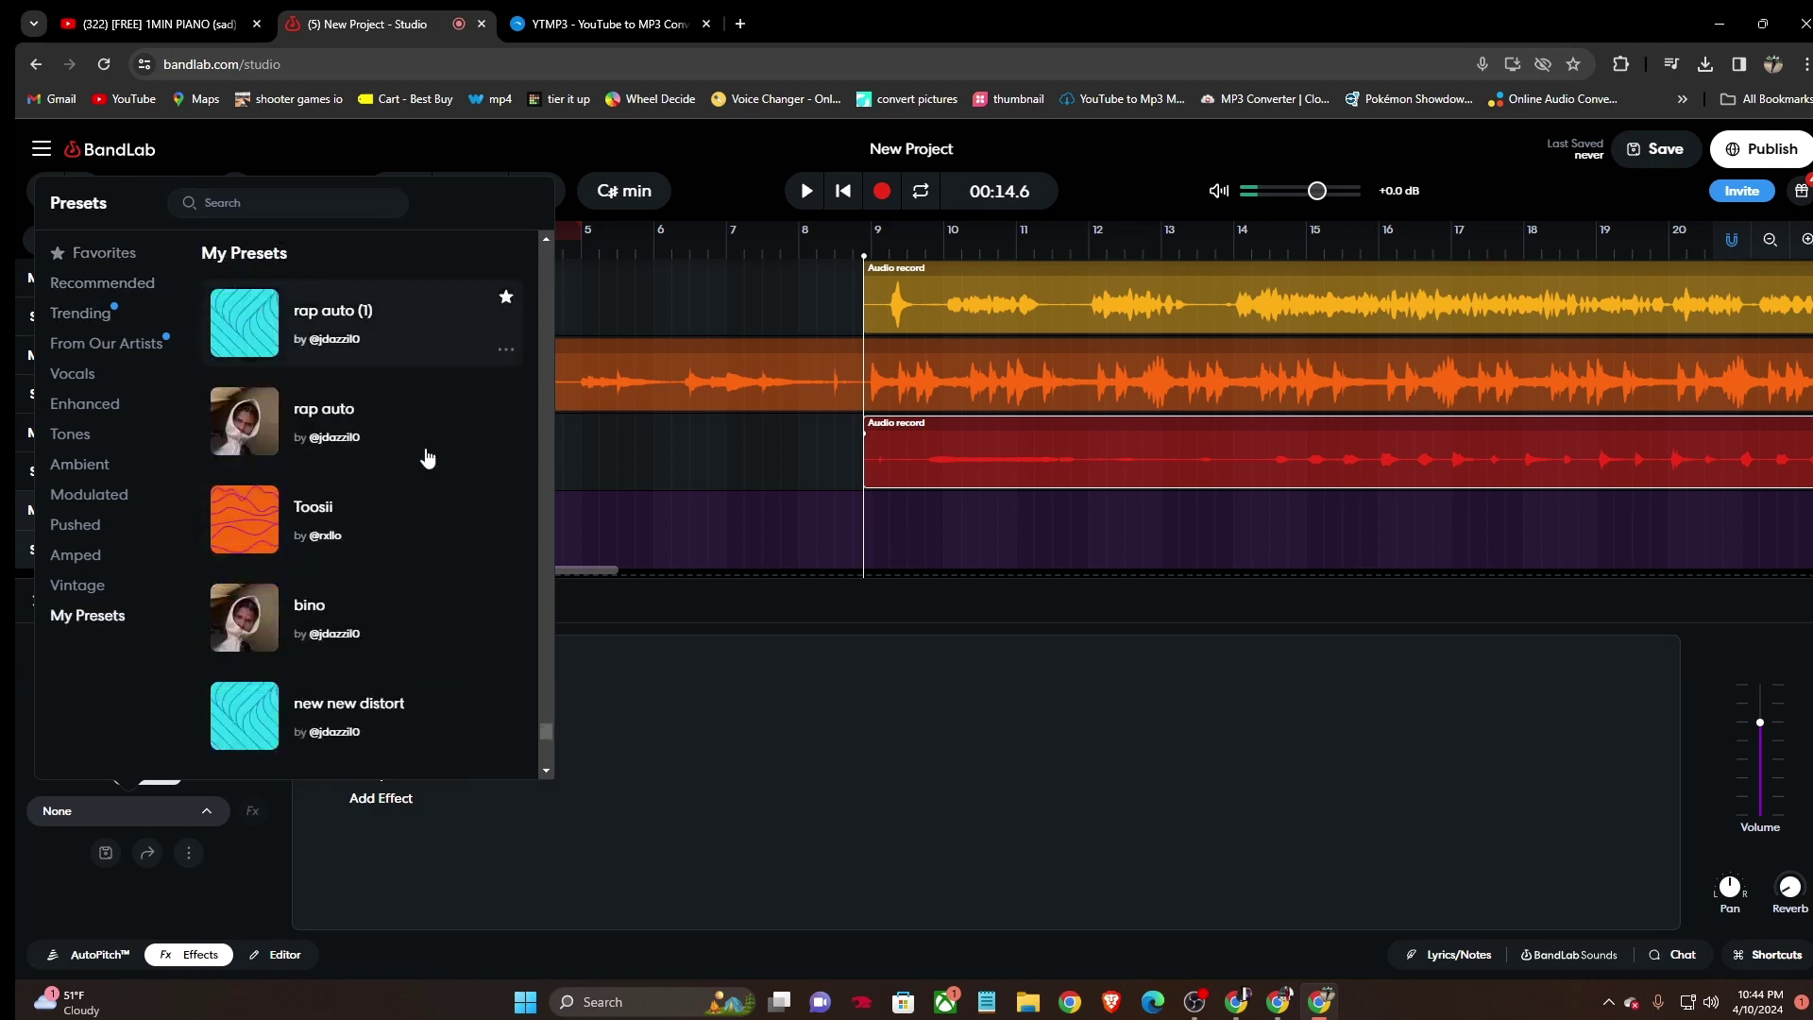
pyautogui.scroll(-2, 434, 491)
pyautogui.scroll(-4, 447, 723)
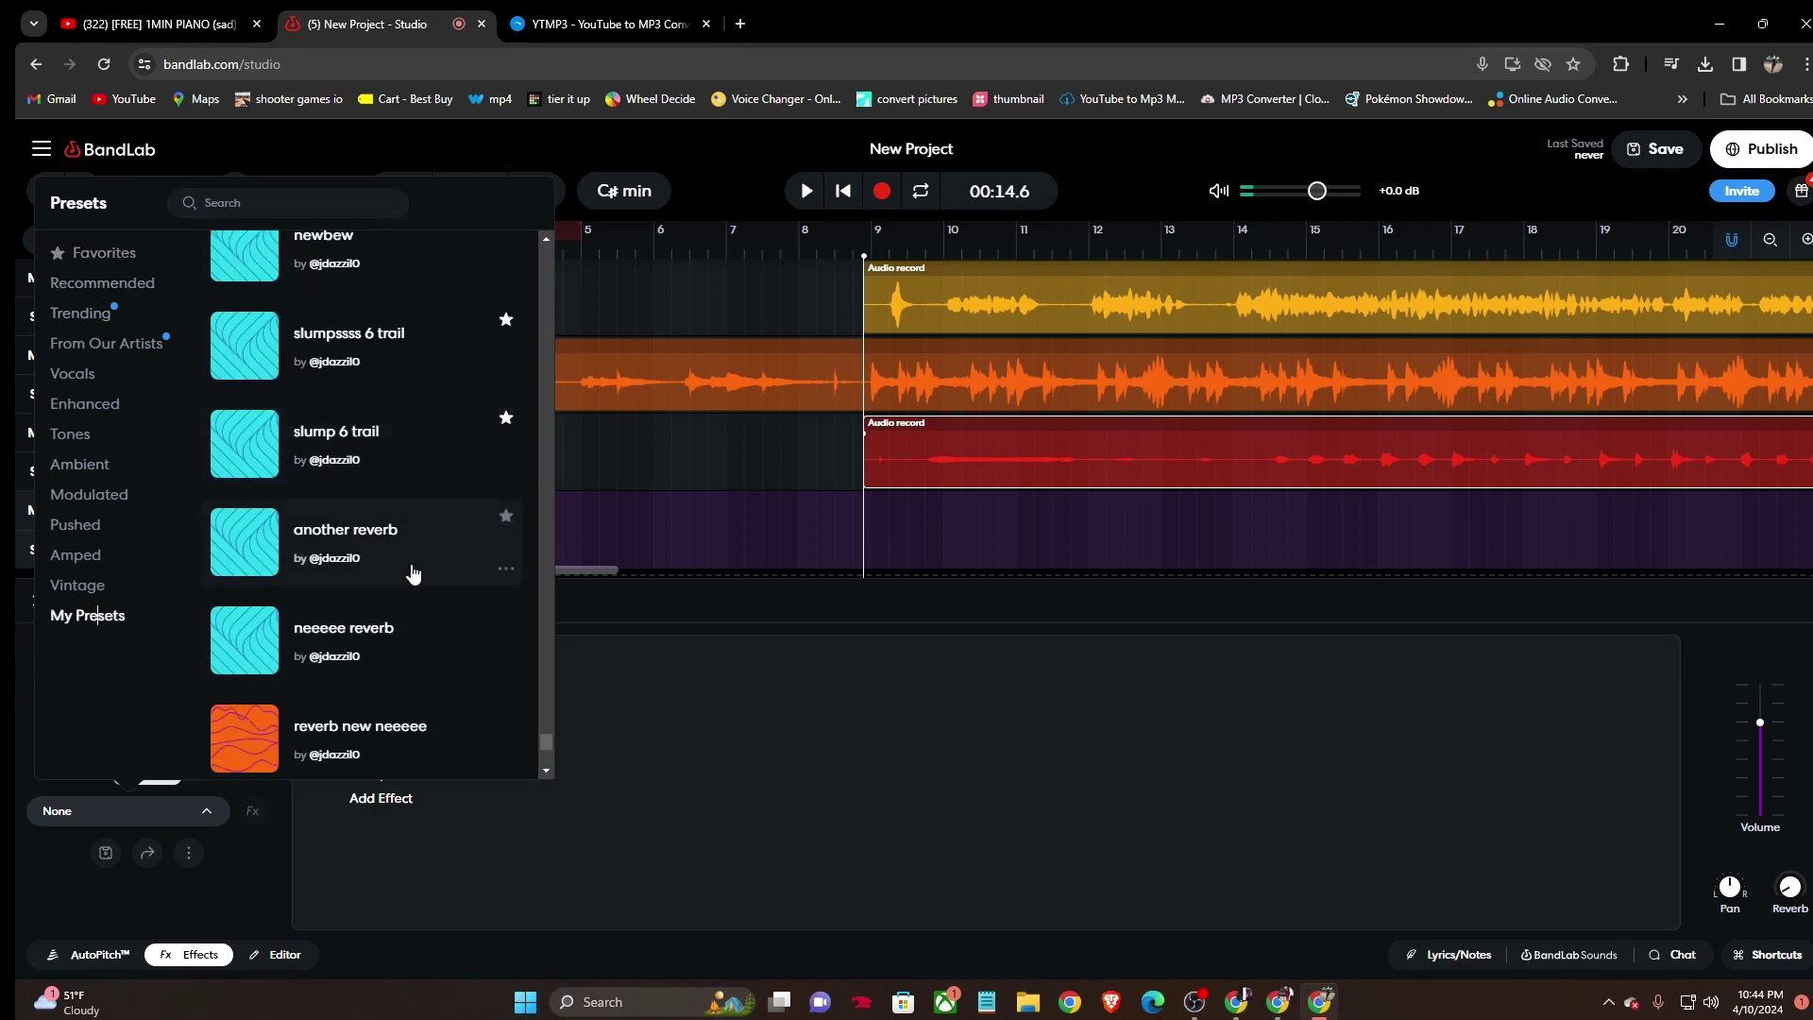
pyautogui.click(428, 628)
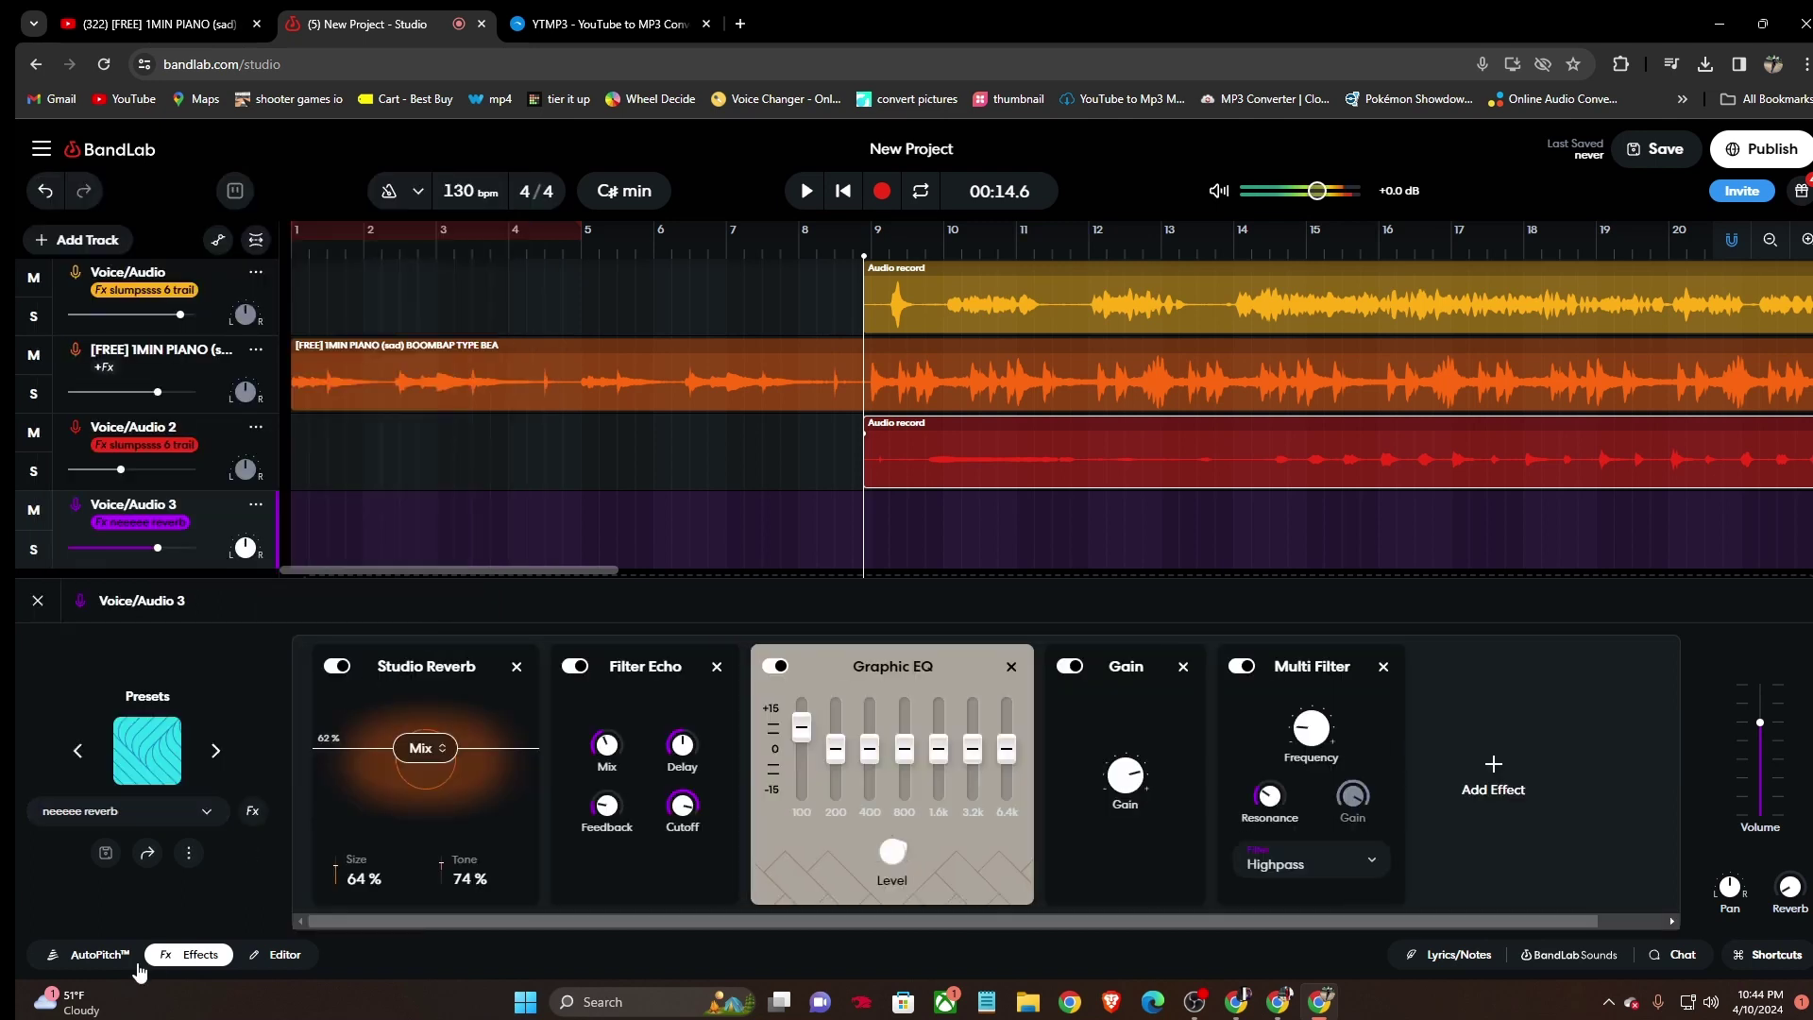
# Lower the volume of Voice/Audio 3 and record a vocal take on it from 00:14.6 to about bar 34.
pyautogui.click(95, 955)
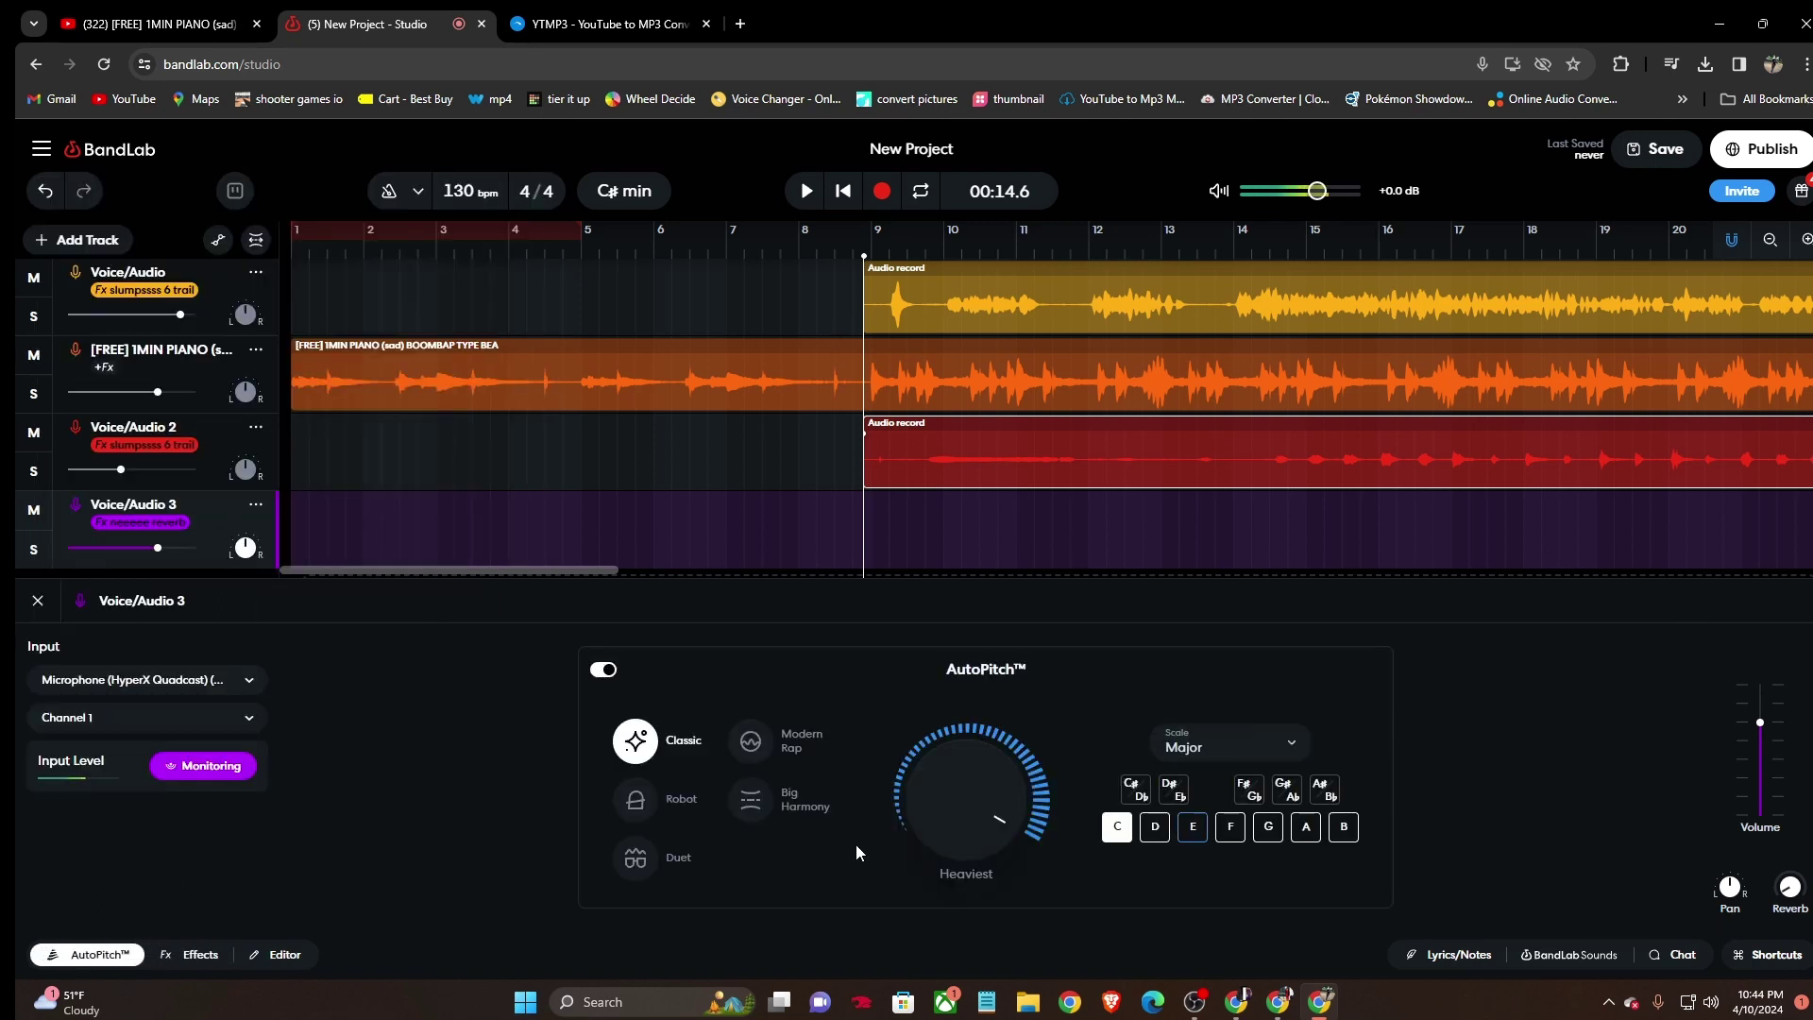
pyautogui.moveTo(158, 548); pyautogui.dragTo(108, 584)
pyautogui.click(880, 192)
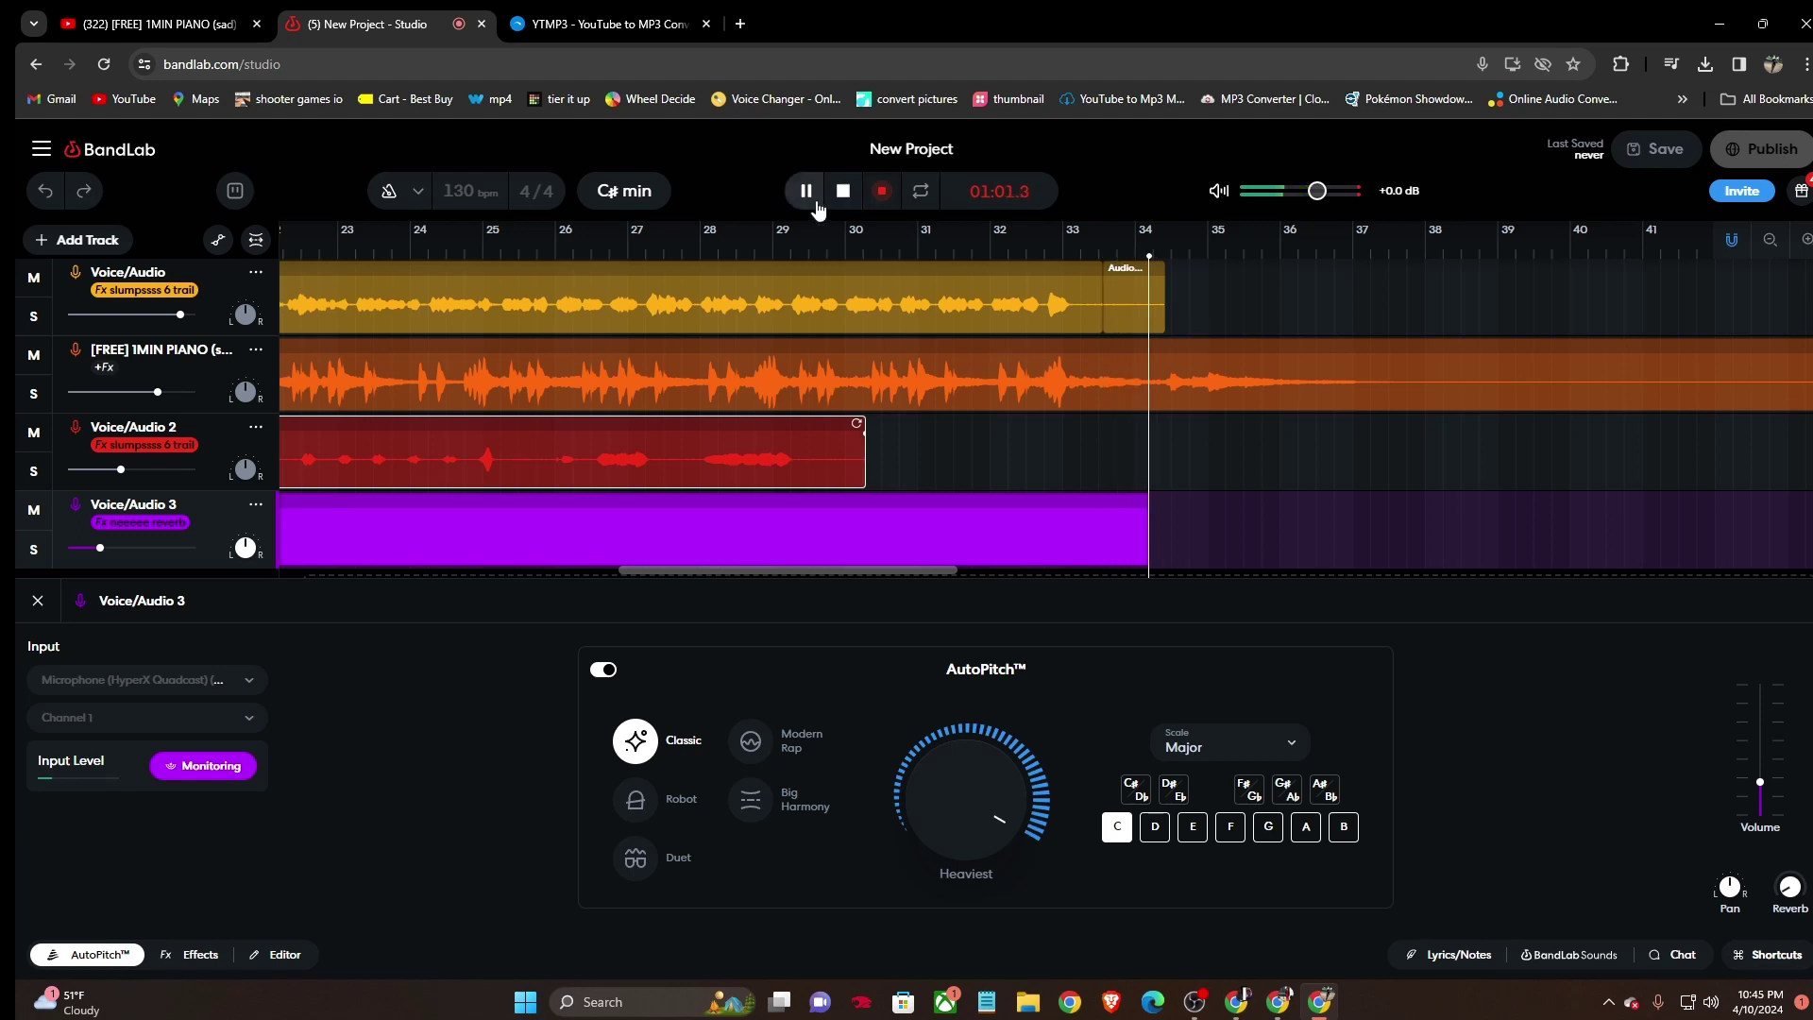
pyautogui.click(843, 192)
pyautogui.click(844, 192)
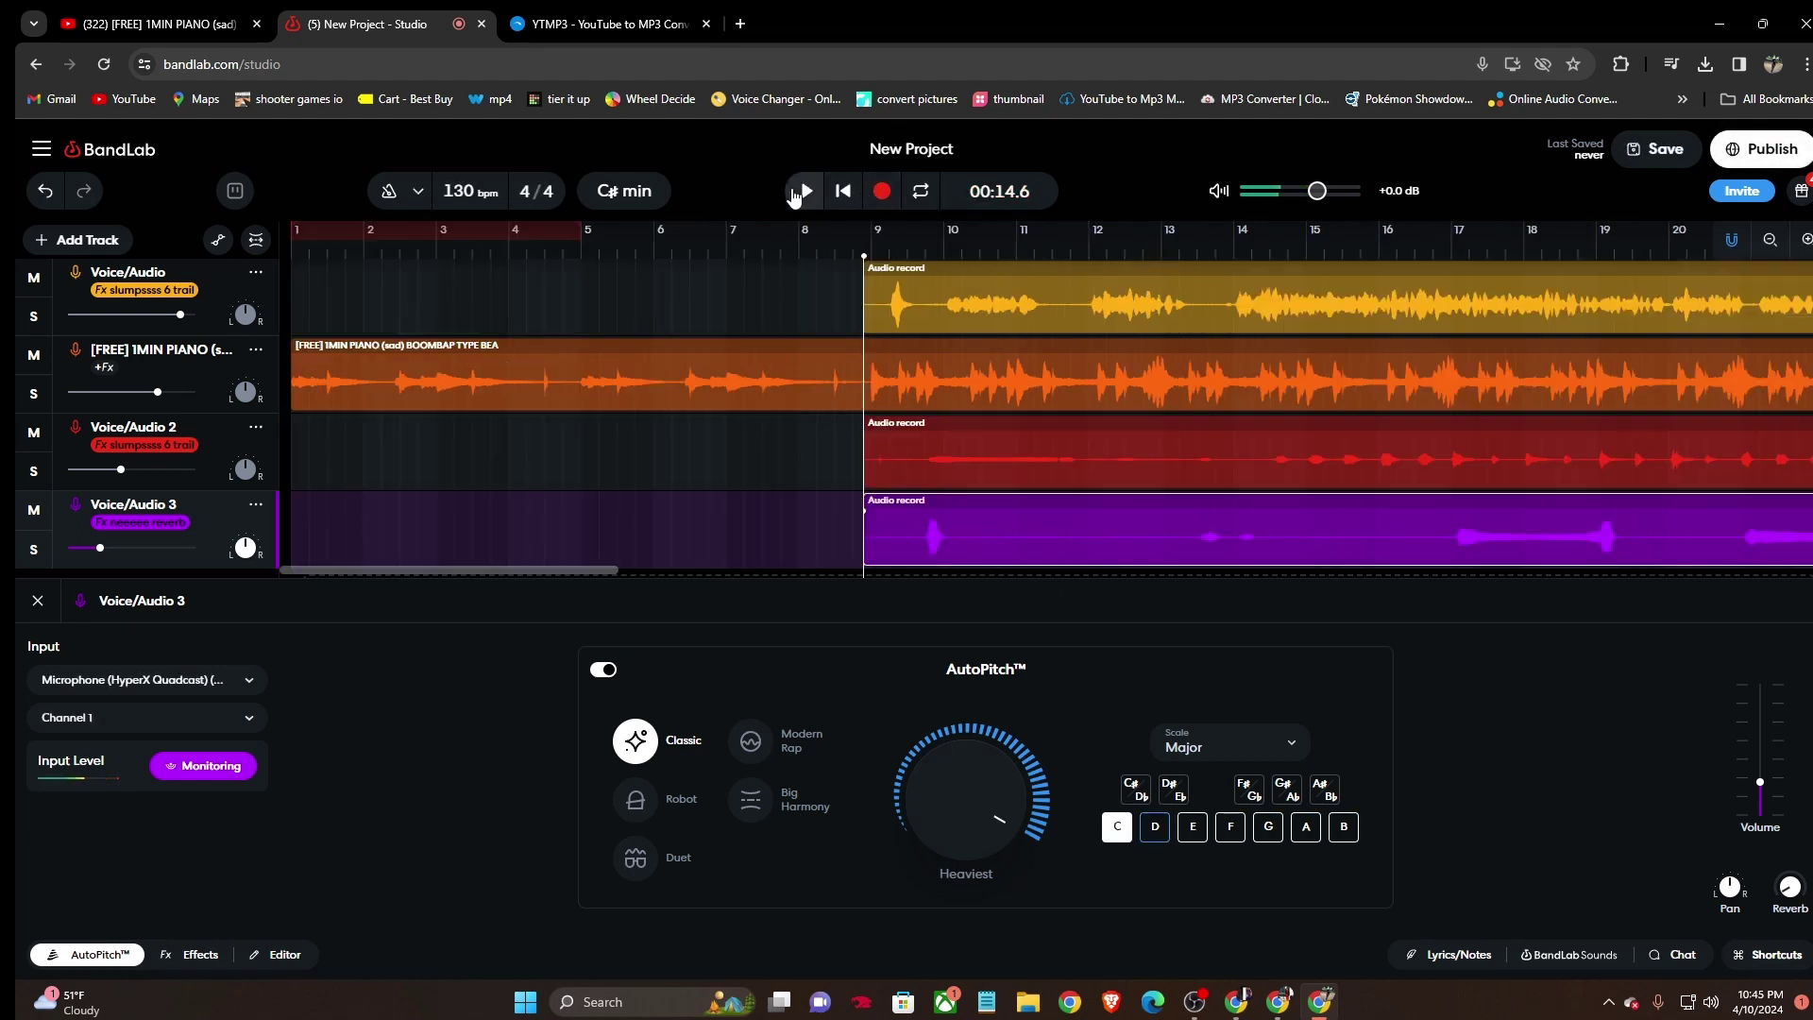
# Turn off monitoring on Voice/Audio 3 and raise the volumes of Voice/Audio 2 and Voice/Audio 3 during playback.
pyautogui.click(197, 769)
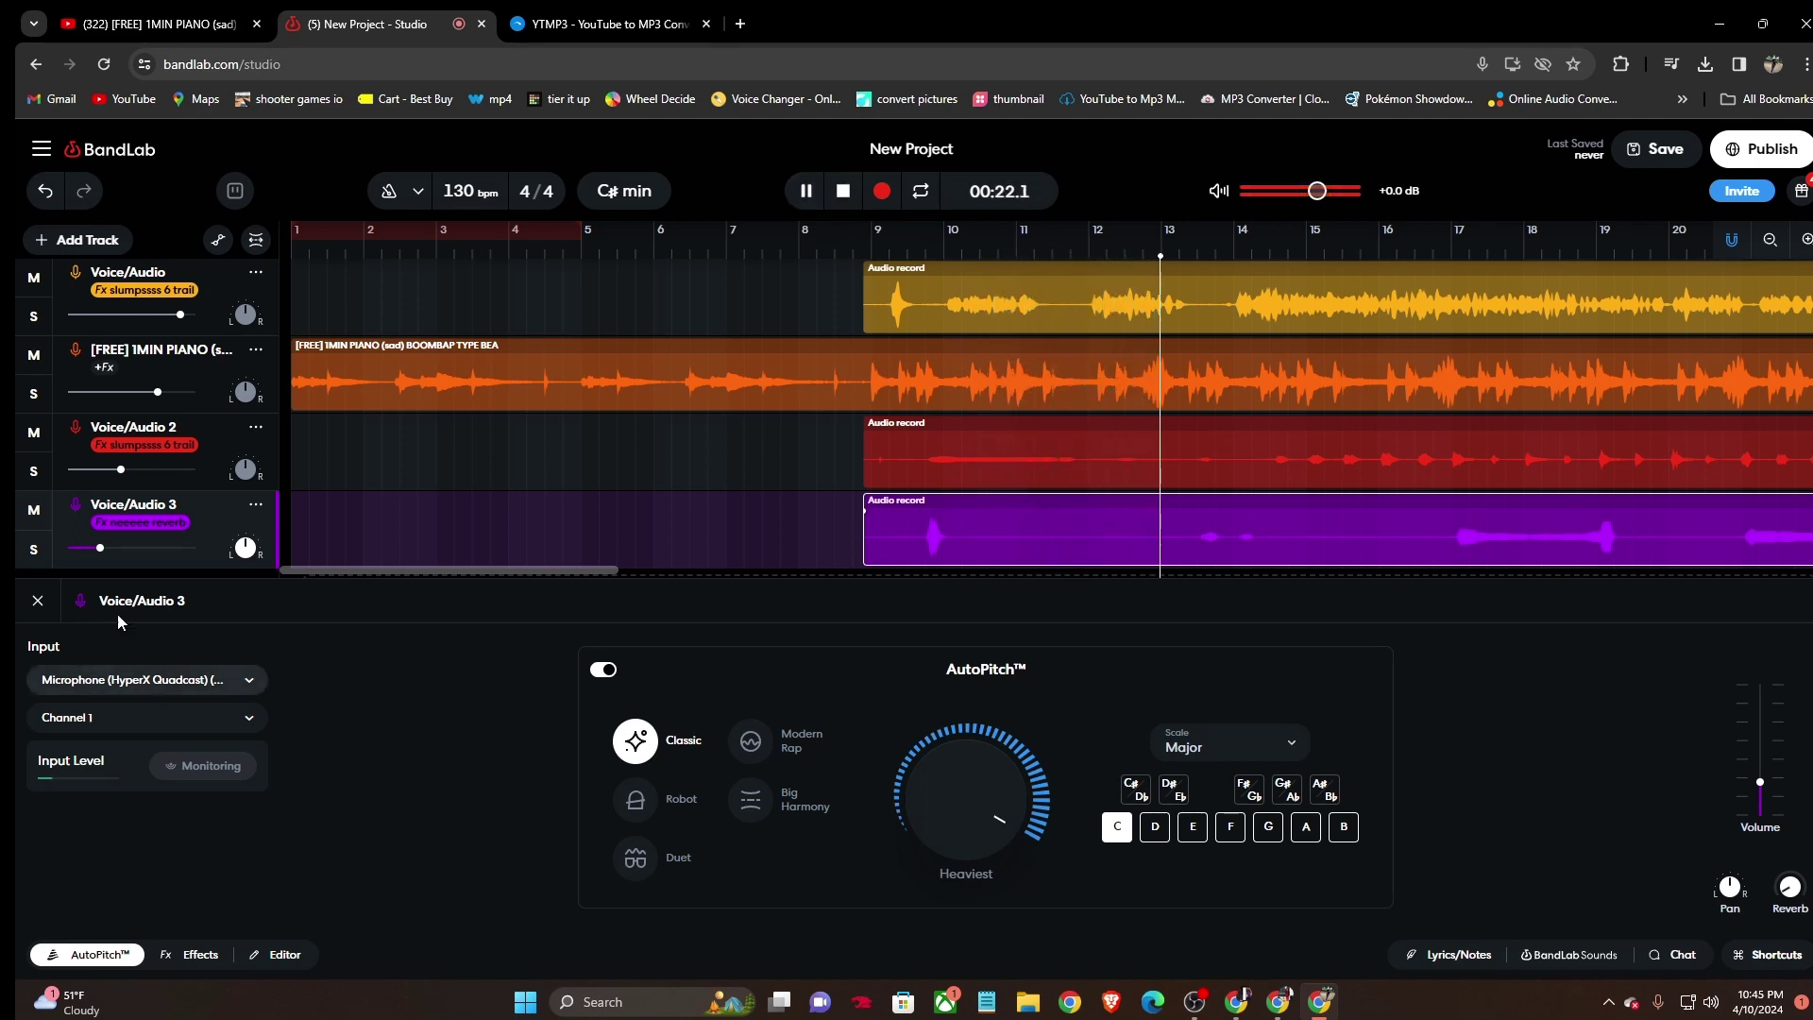
pyautogui.click(130, 469)
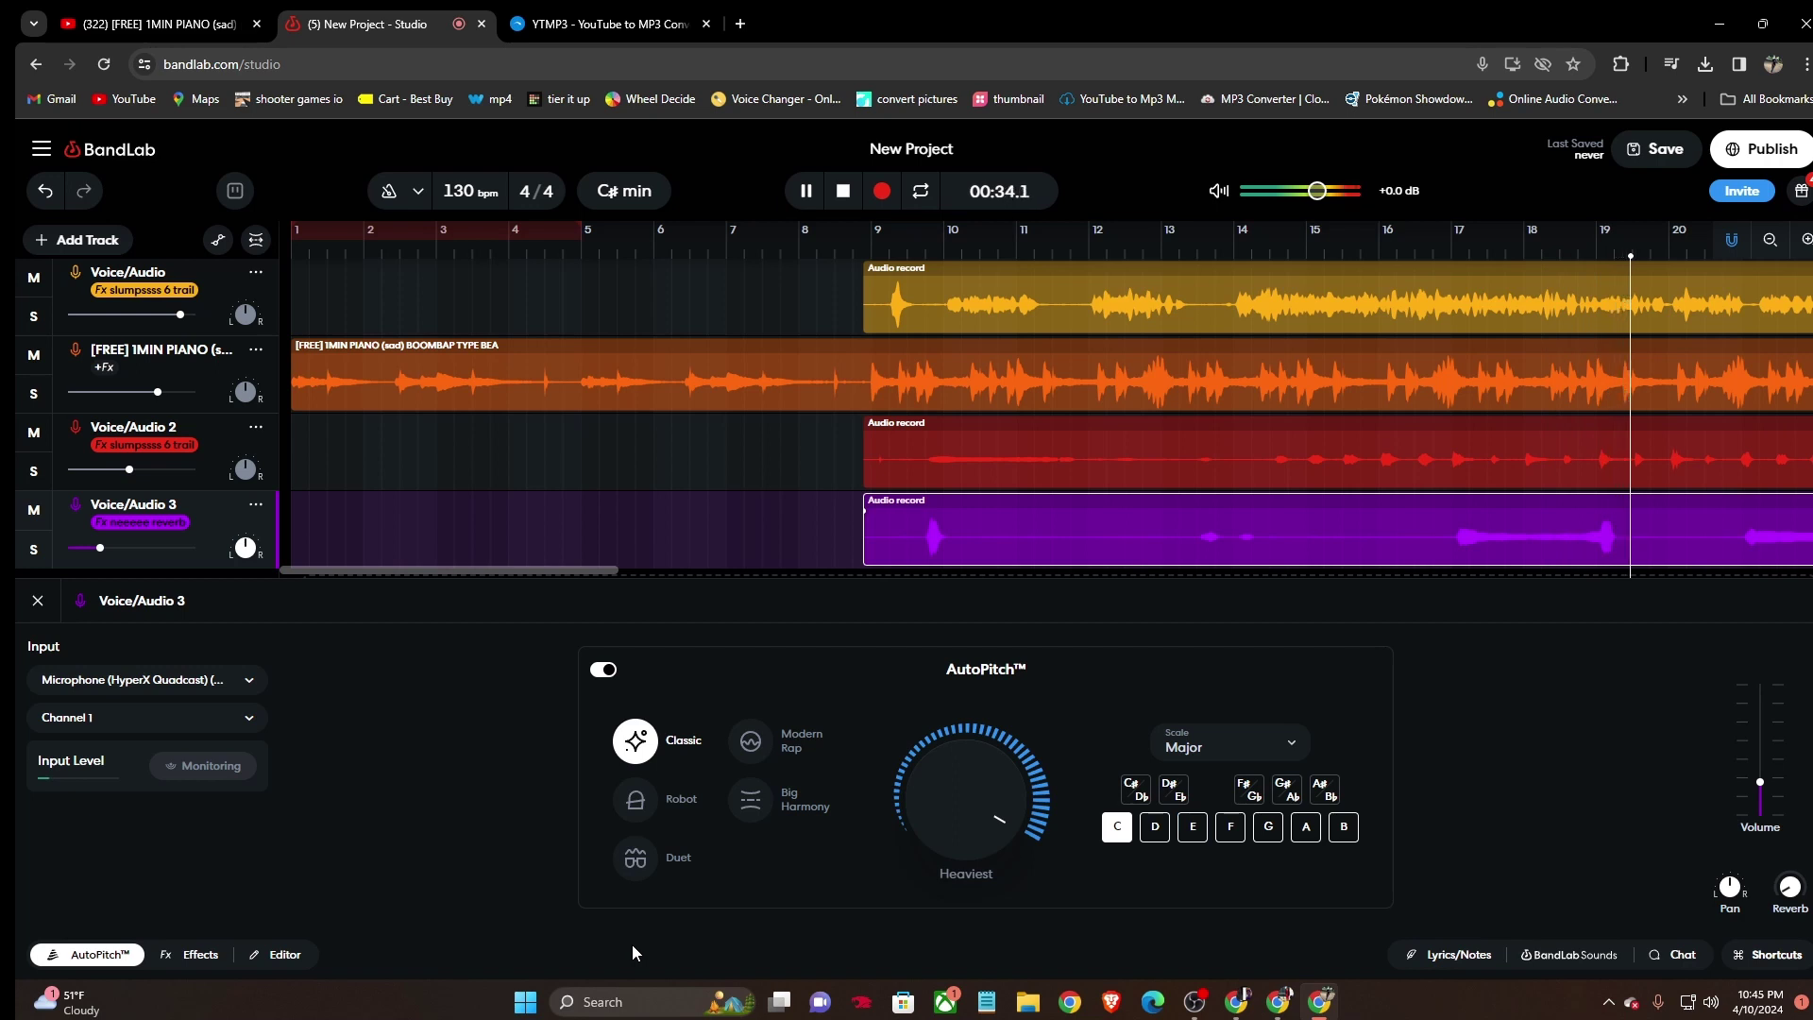
pyautogui.moveTo(99, 548); pyautogui.dragTo(113, 557)
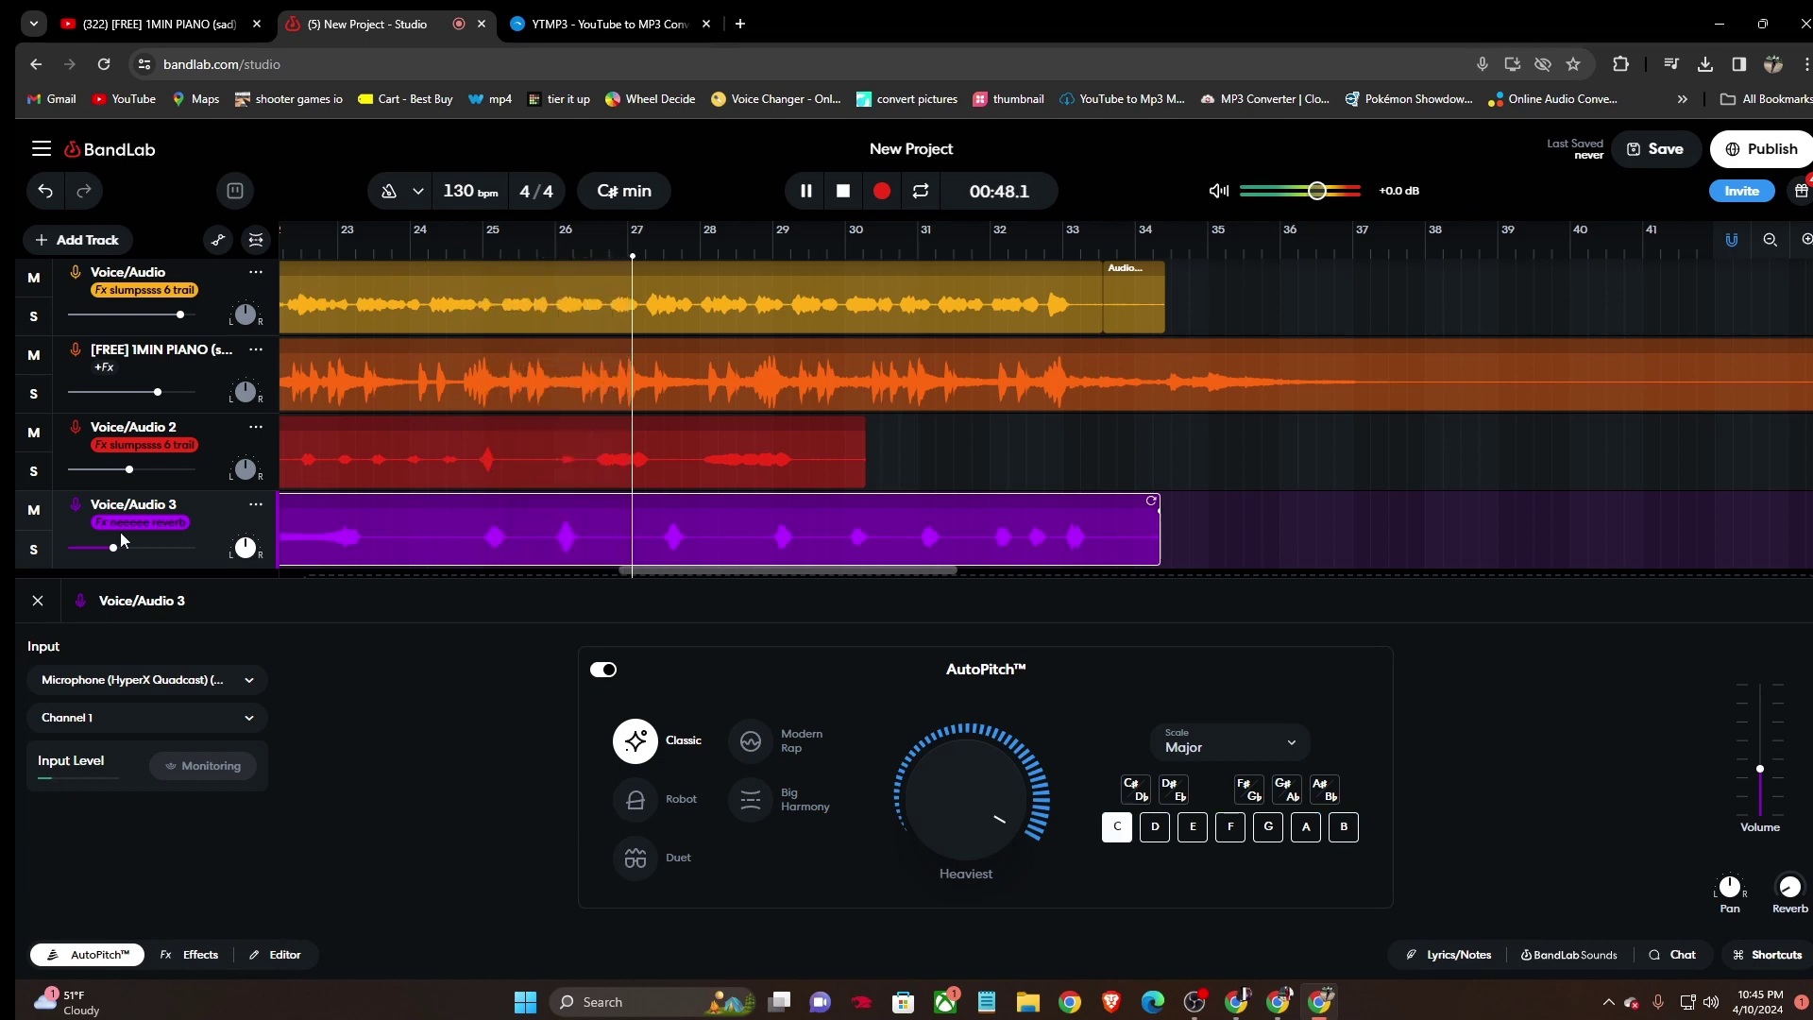
pyautogui.moveTo(114, 547); pyautogui.dragTo(129, 550)
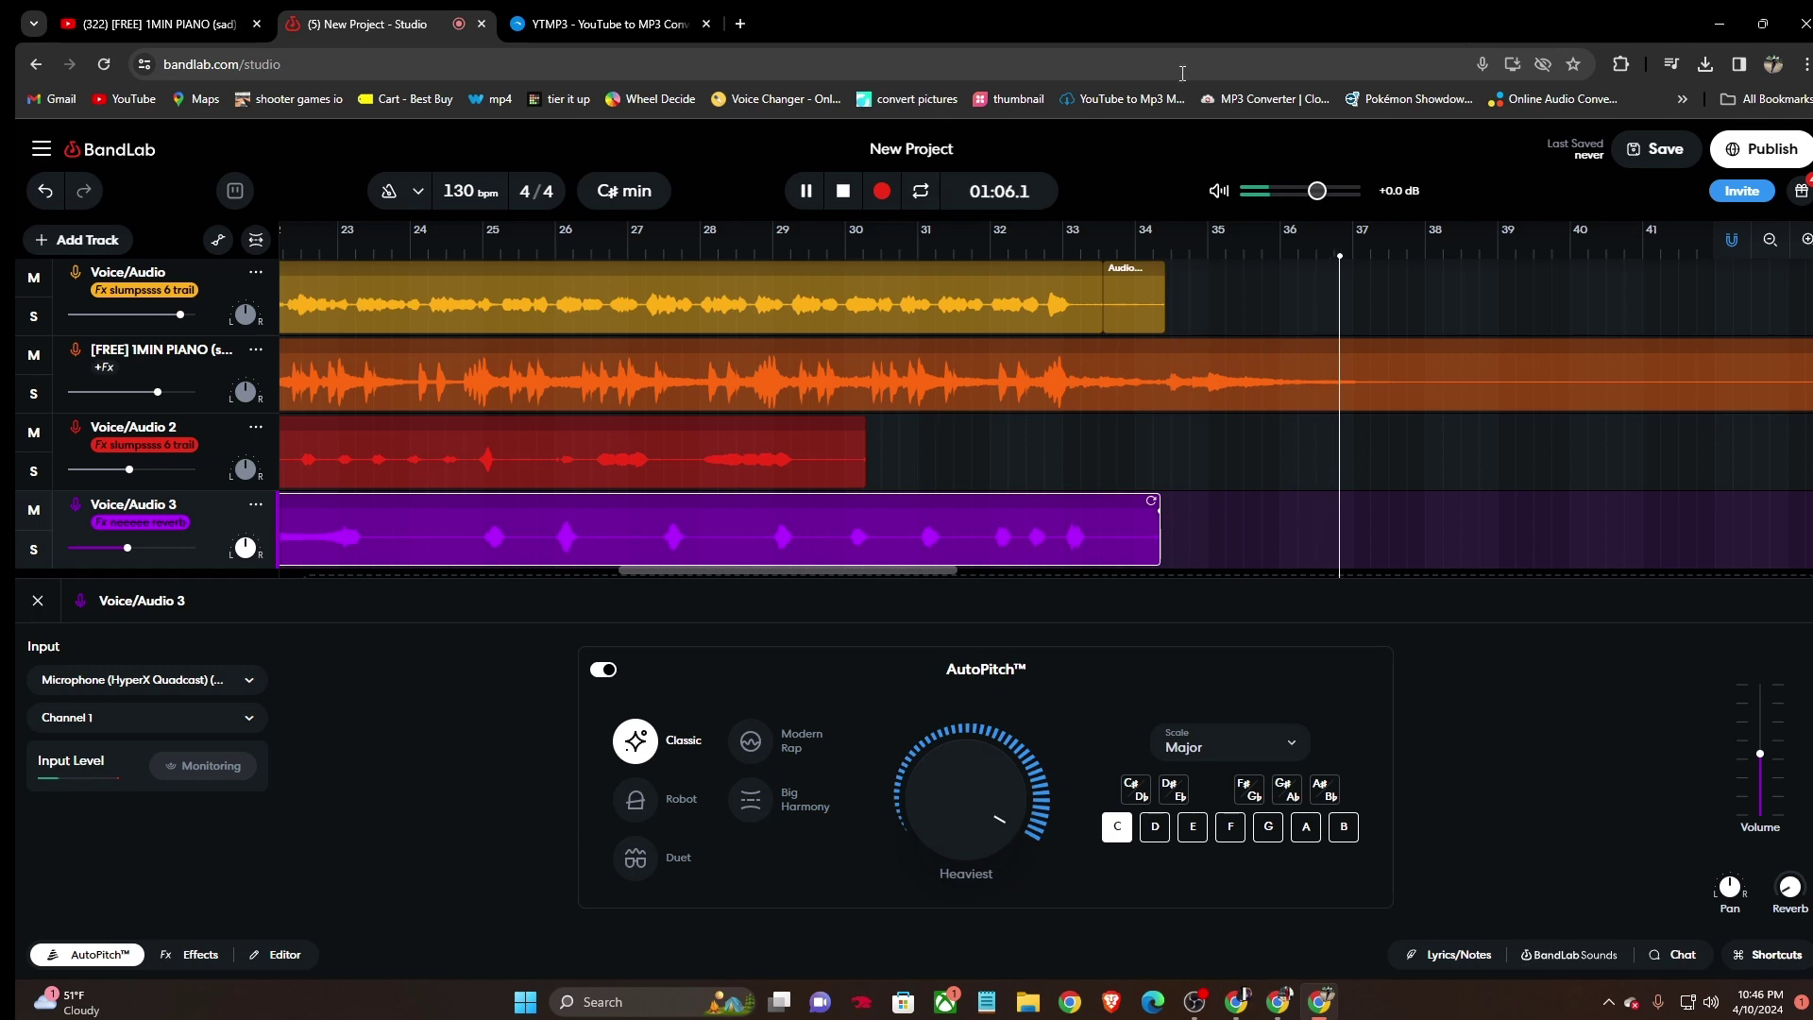
# Stop playback and rename the project "how to love".
pyautogui.click(795, 142)
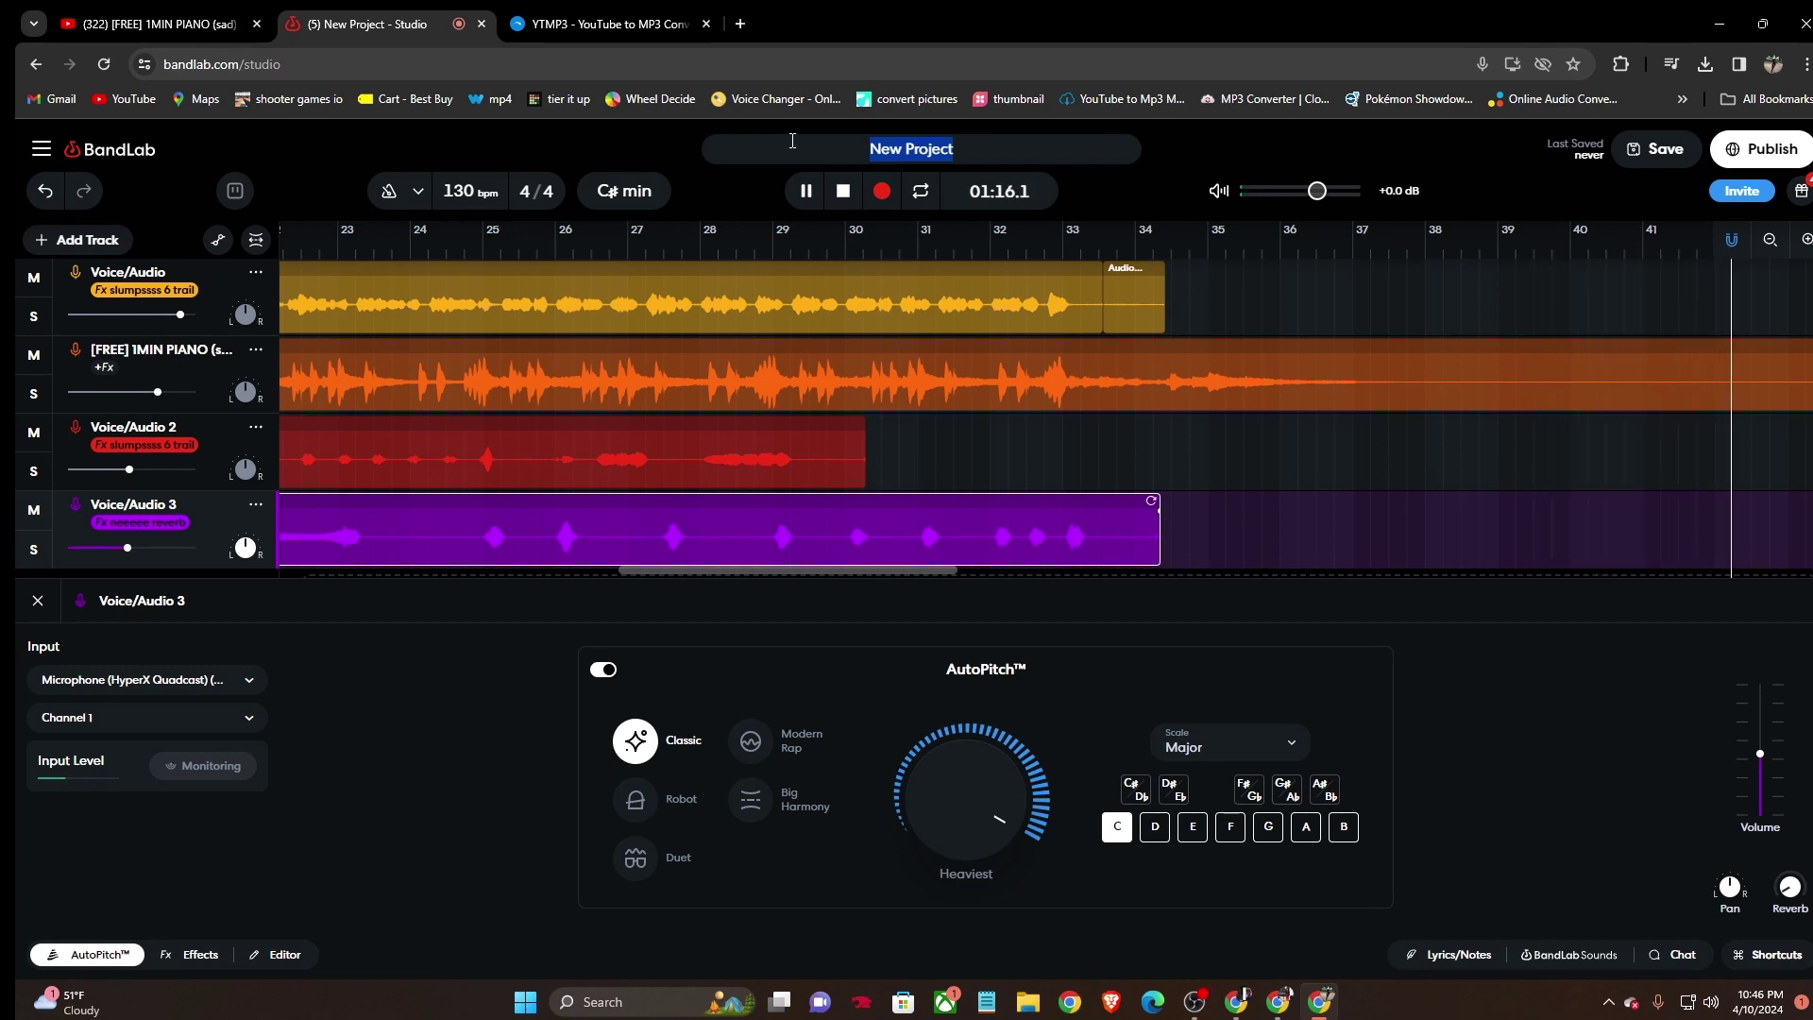
pyautogui.press('BackSpace')
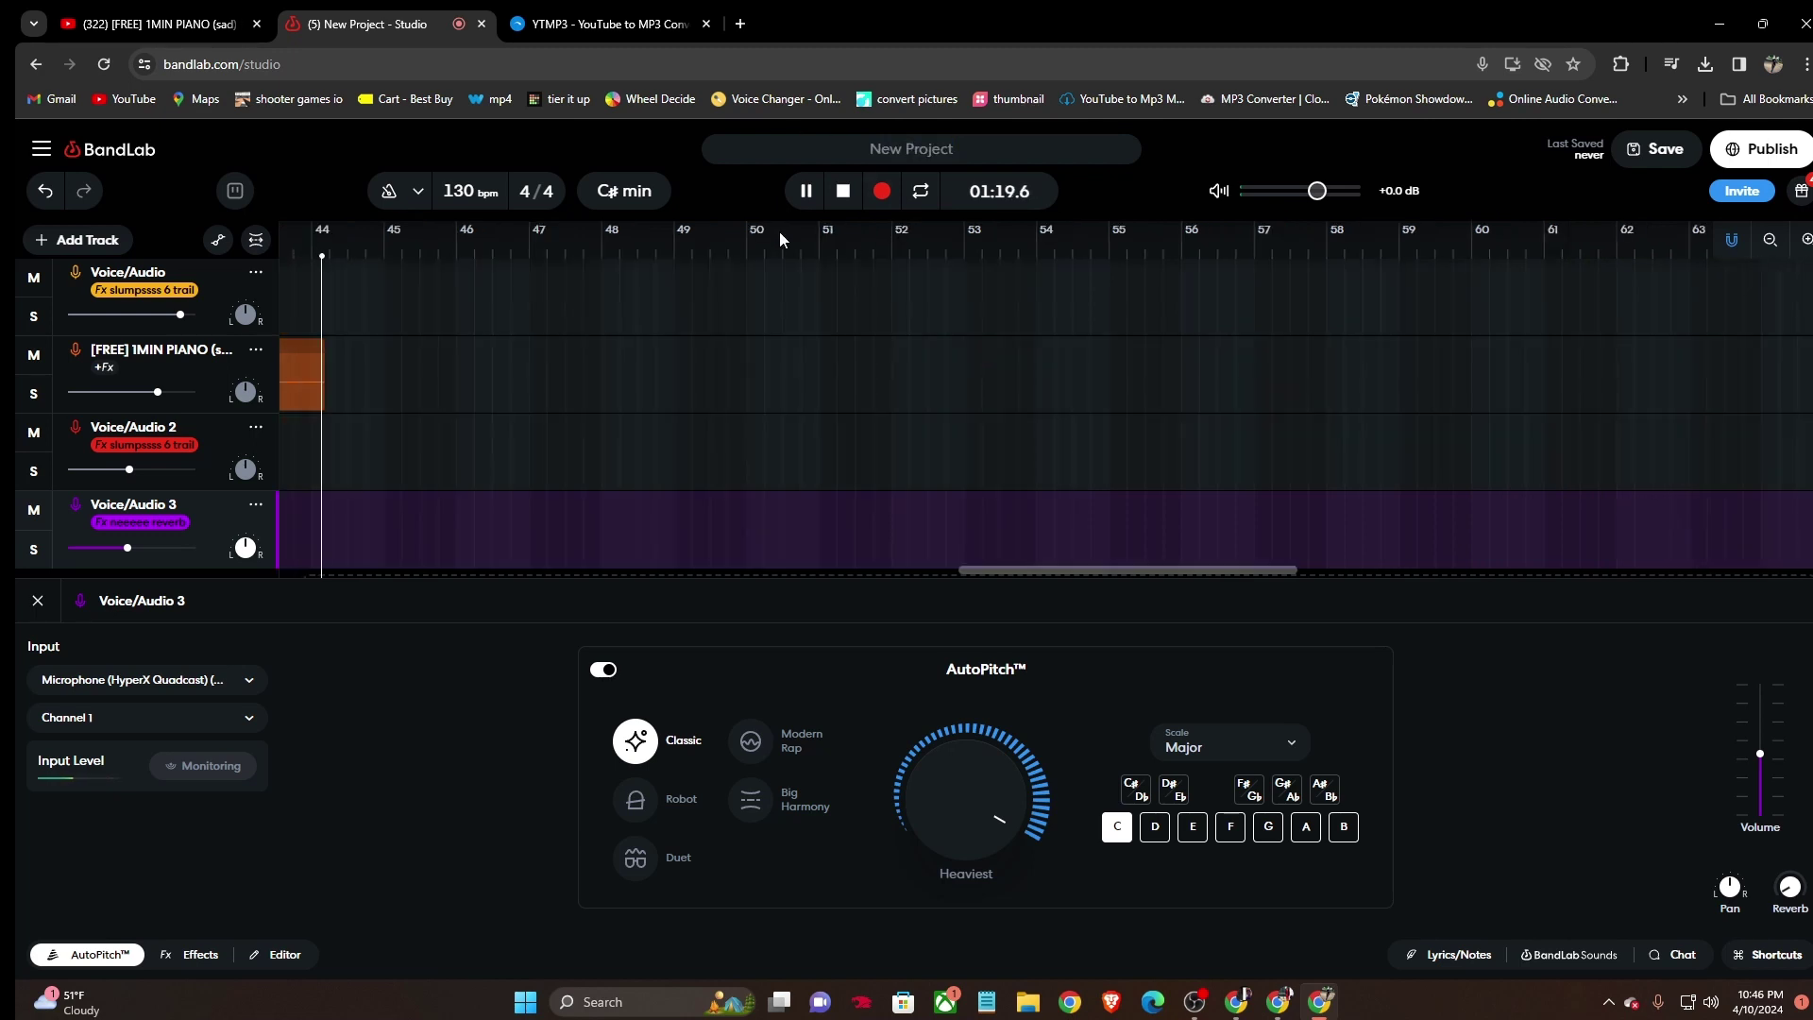
pyautogui.click(805, 191)
pyautogui.click(912, 151)
pyautogui.press('BackSpace')
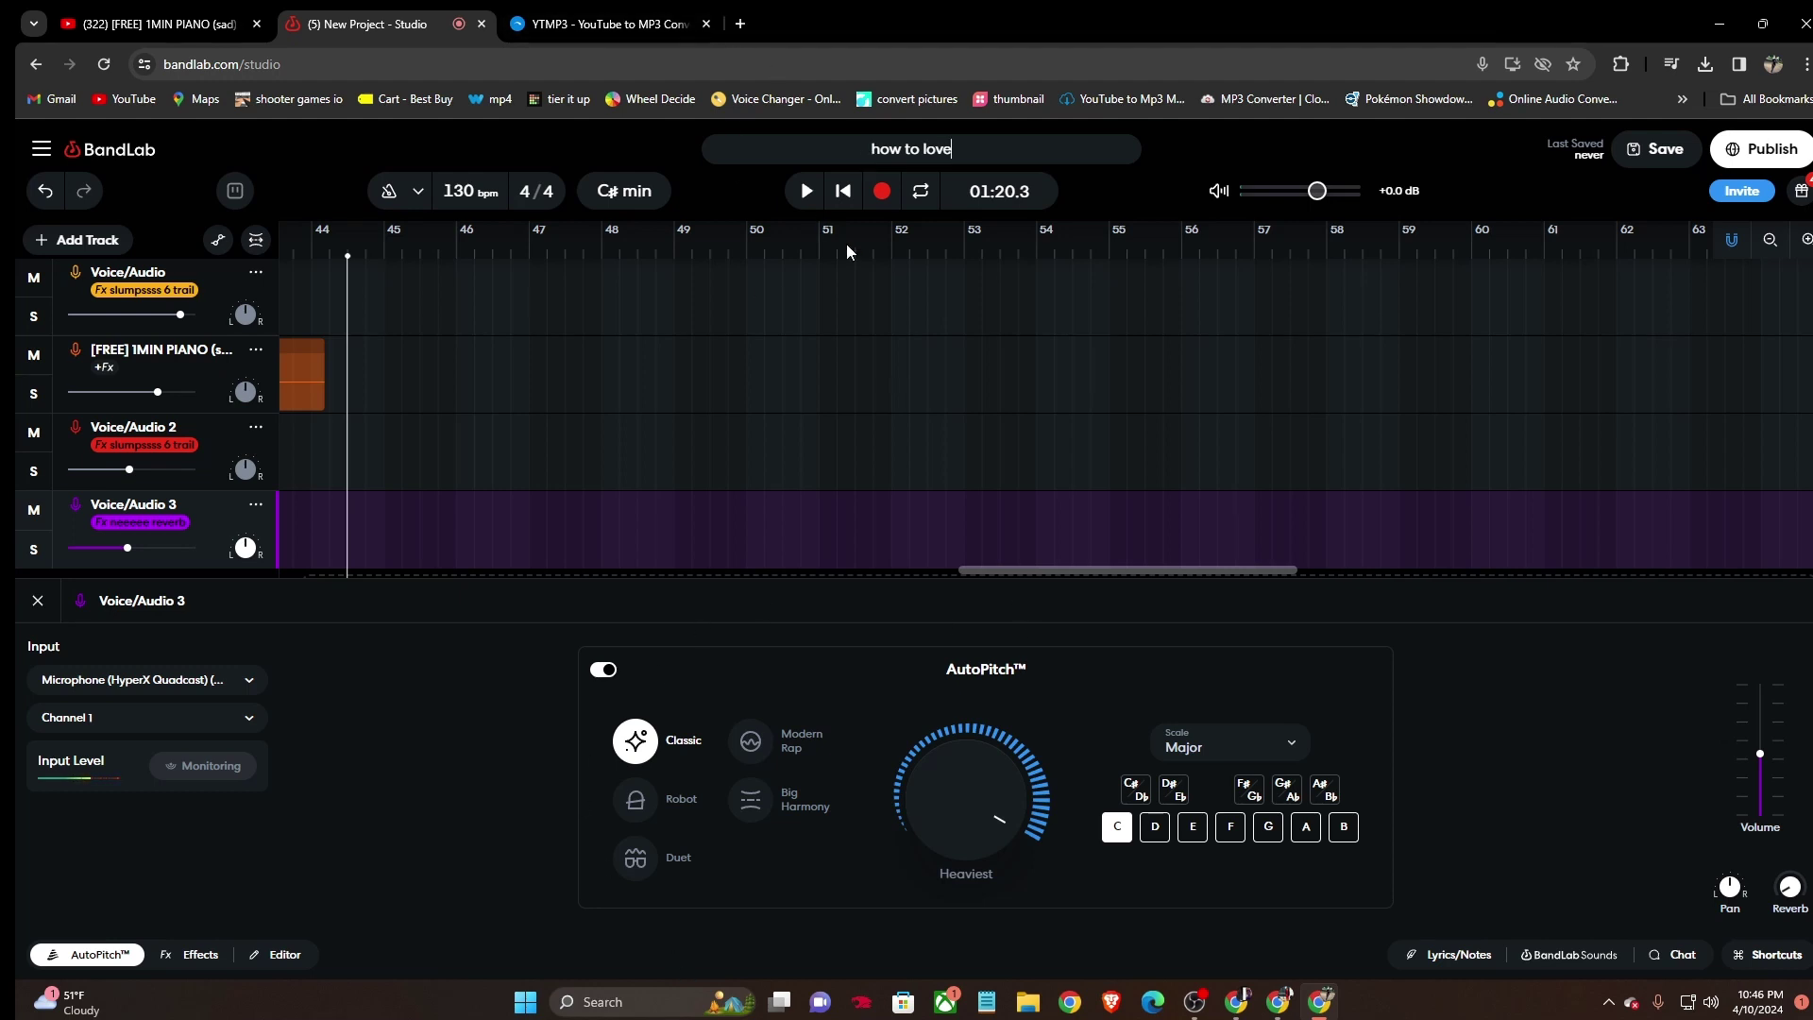
# Play the full song from the beginning and save the project.
pyautogui.click(843, 191)
pyautogui.click(807, 192)
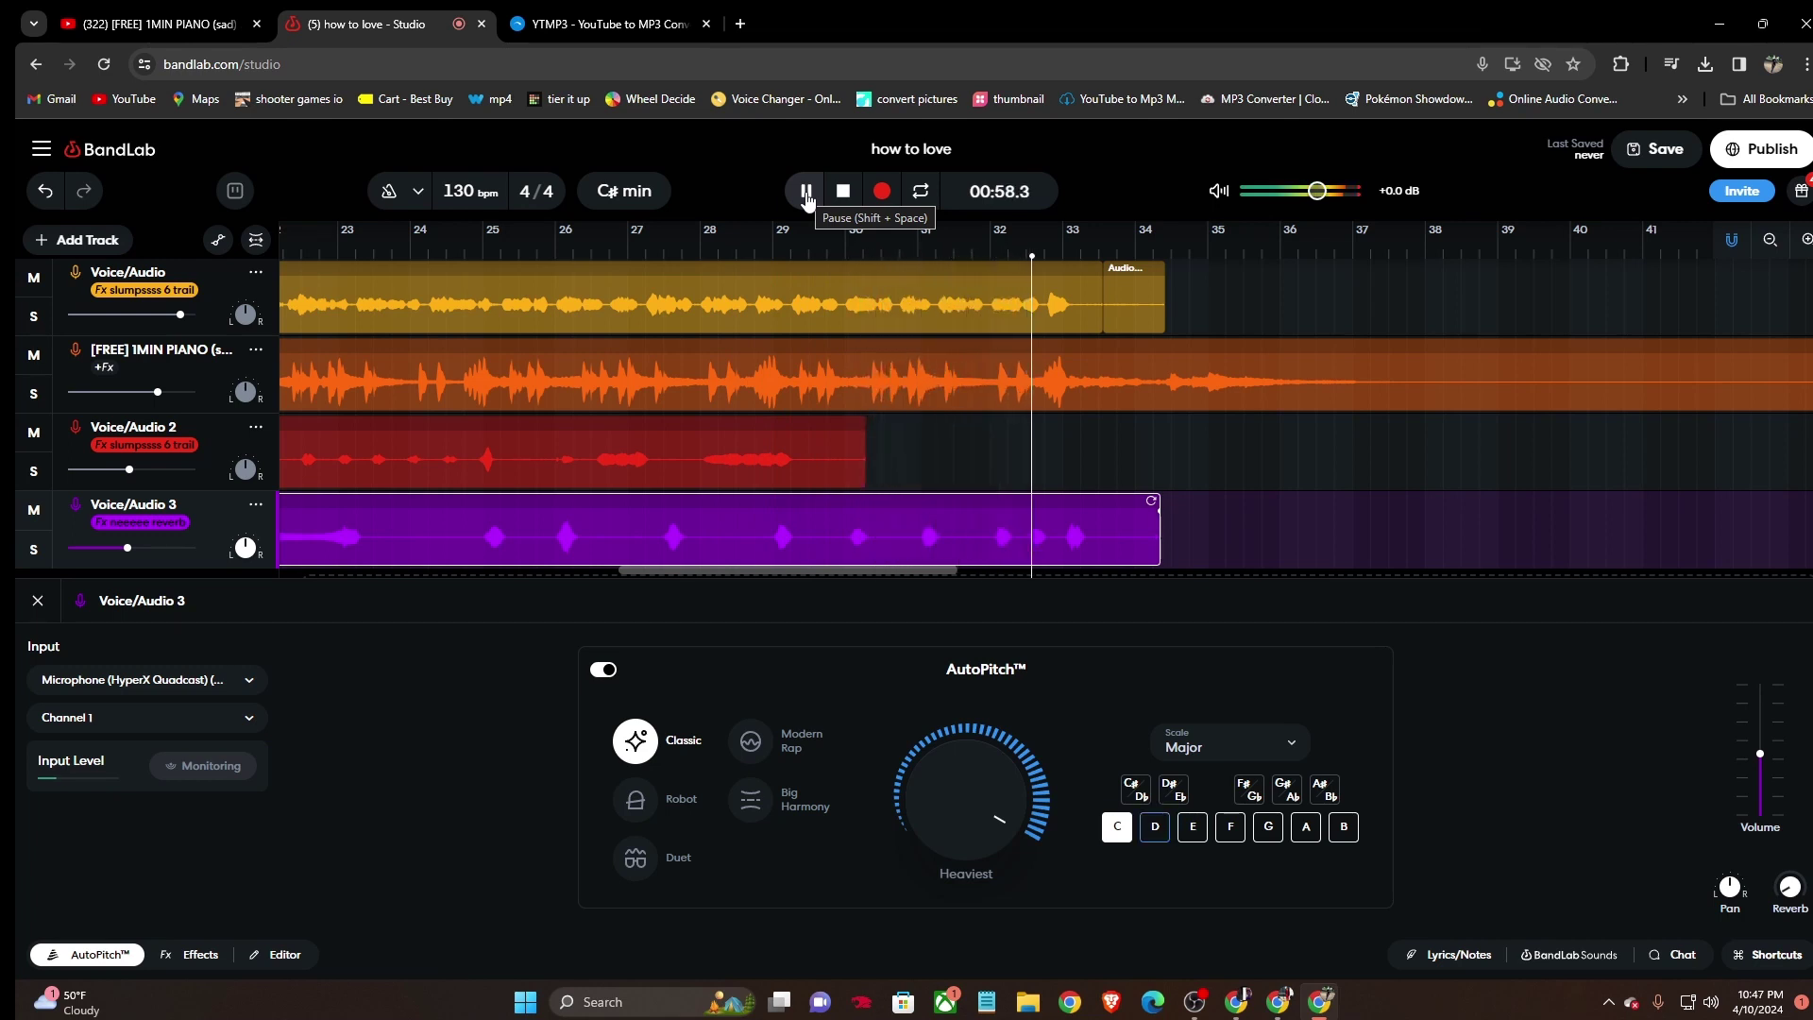
pyautogui.click(1662, 157)
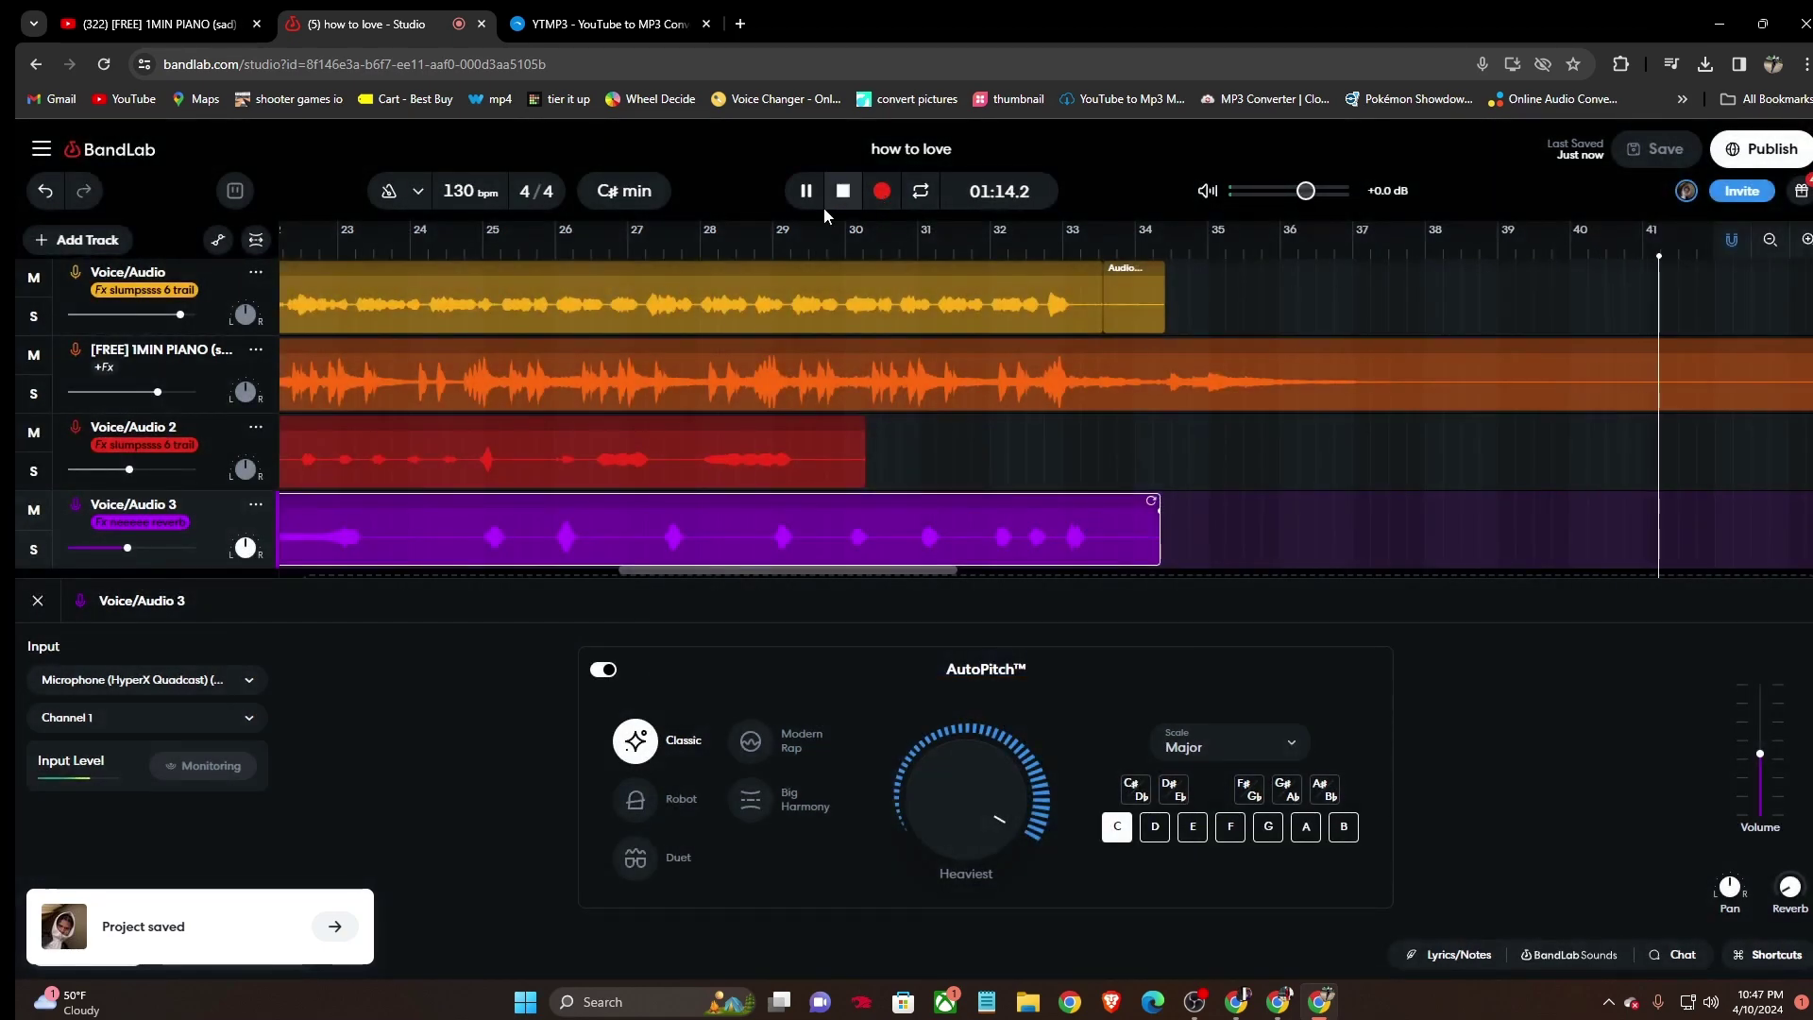
pyautogui.click(806, 191)
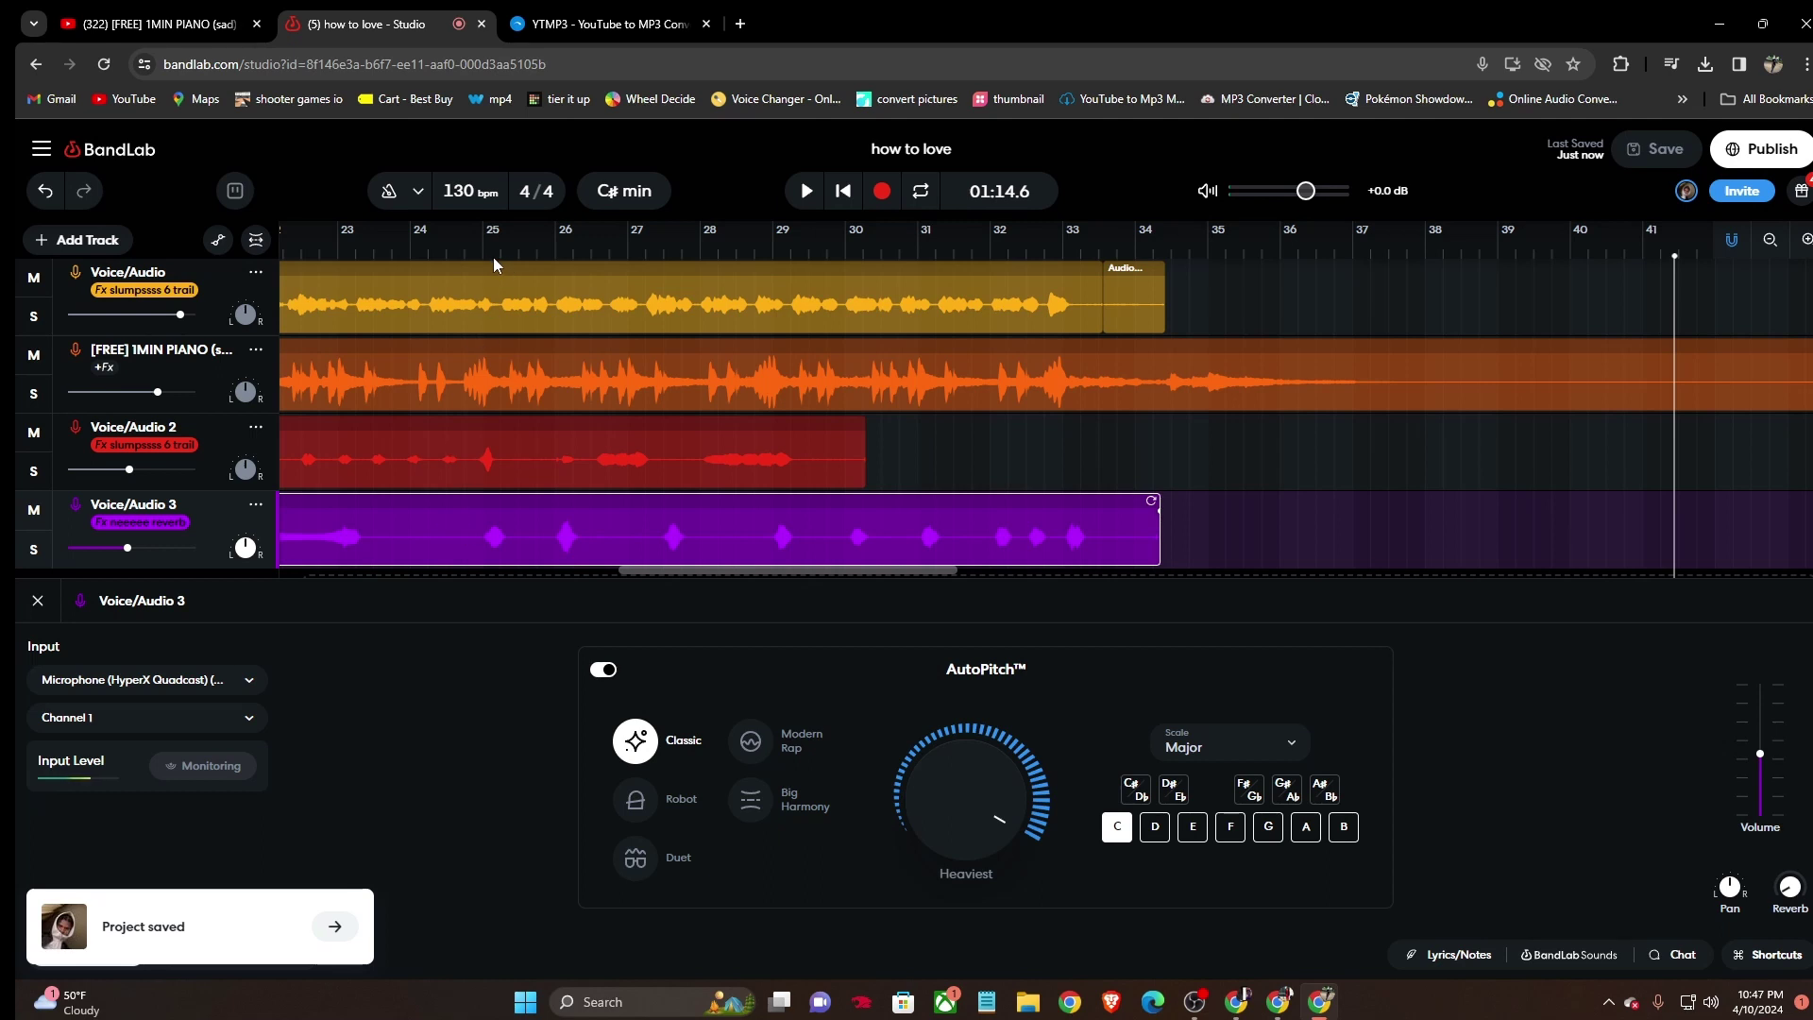
# Slice the recorded region on Voice/Audio 3 at 00:44.0.
pyautogui.click(469, 253)
pyautogui.rightClick(578, 520)
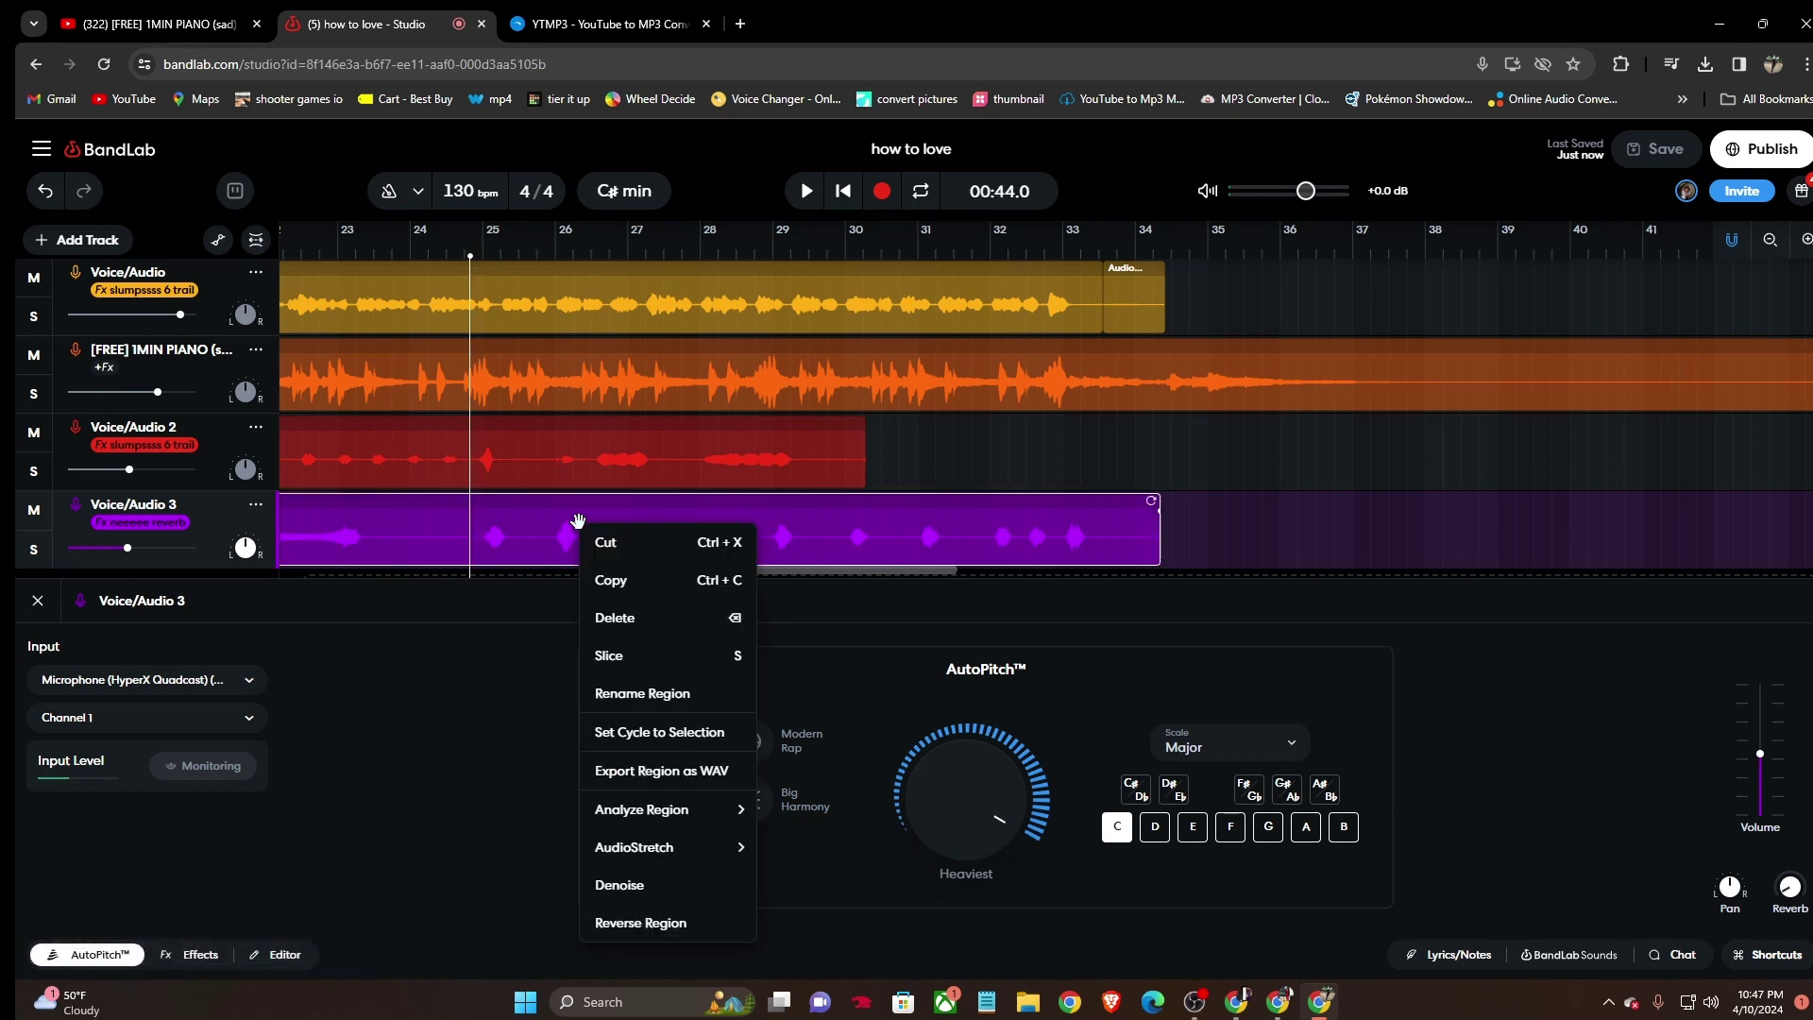
pyautogui.click(645, 659)
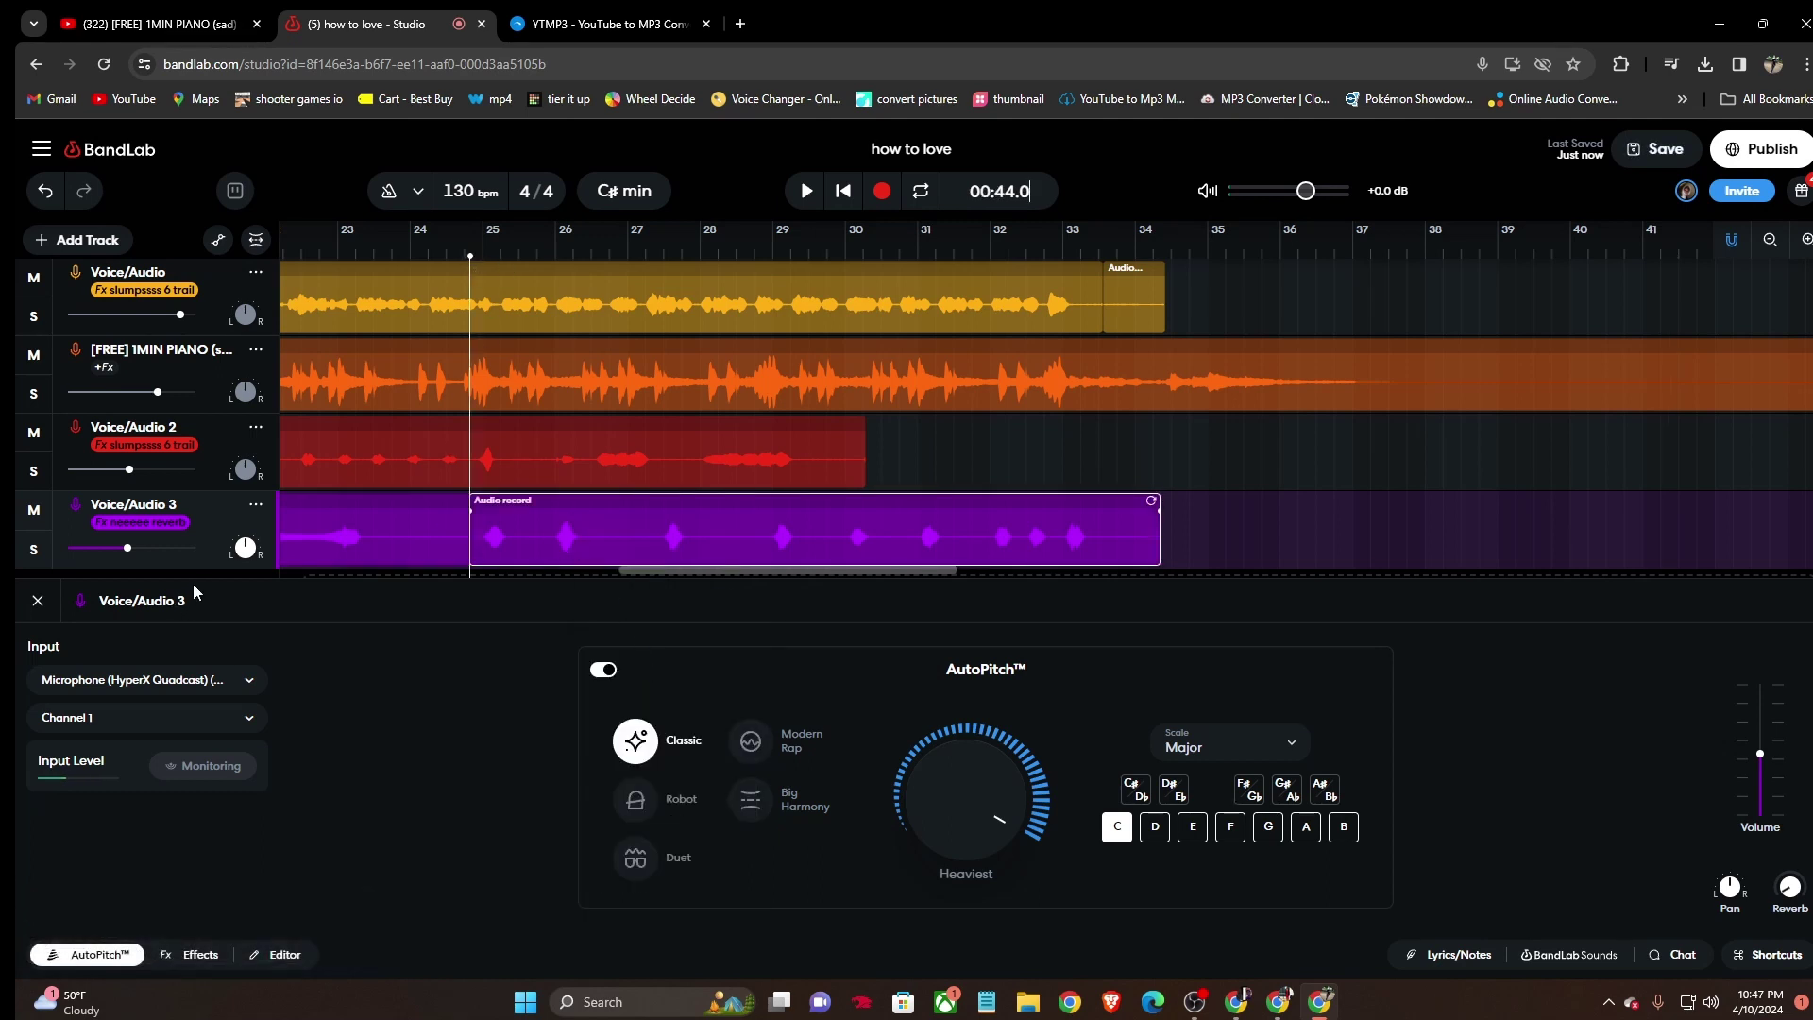
# Add a fourth Voice/Audio track below Voice/Audio 3.
pyautogui.scroll(-1, 201, 529)
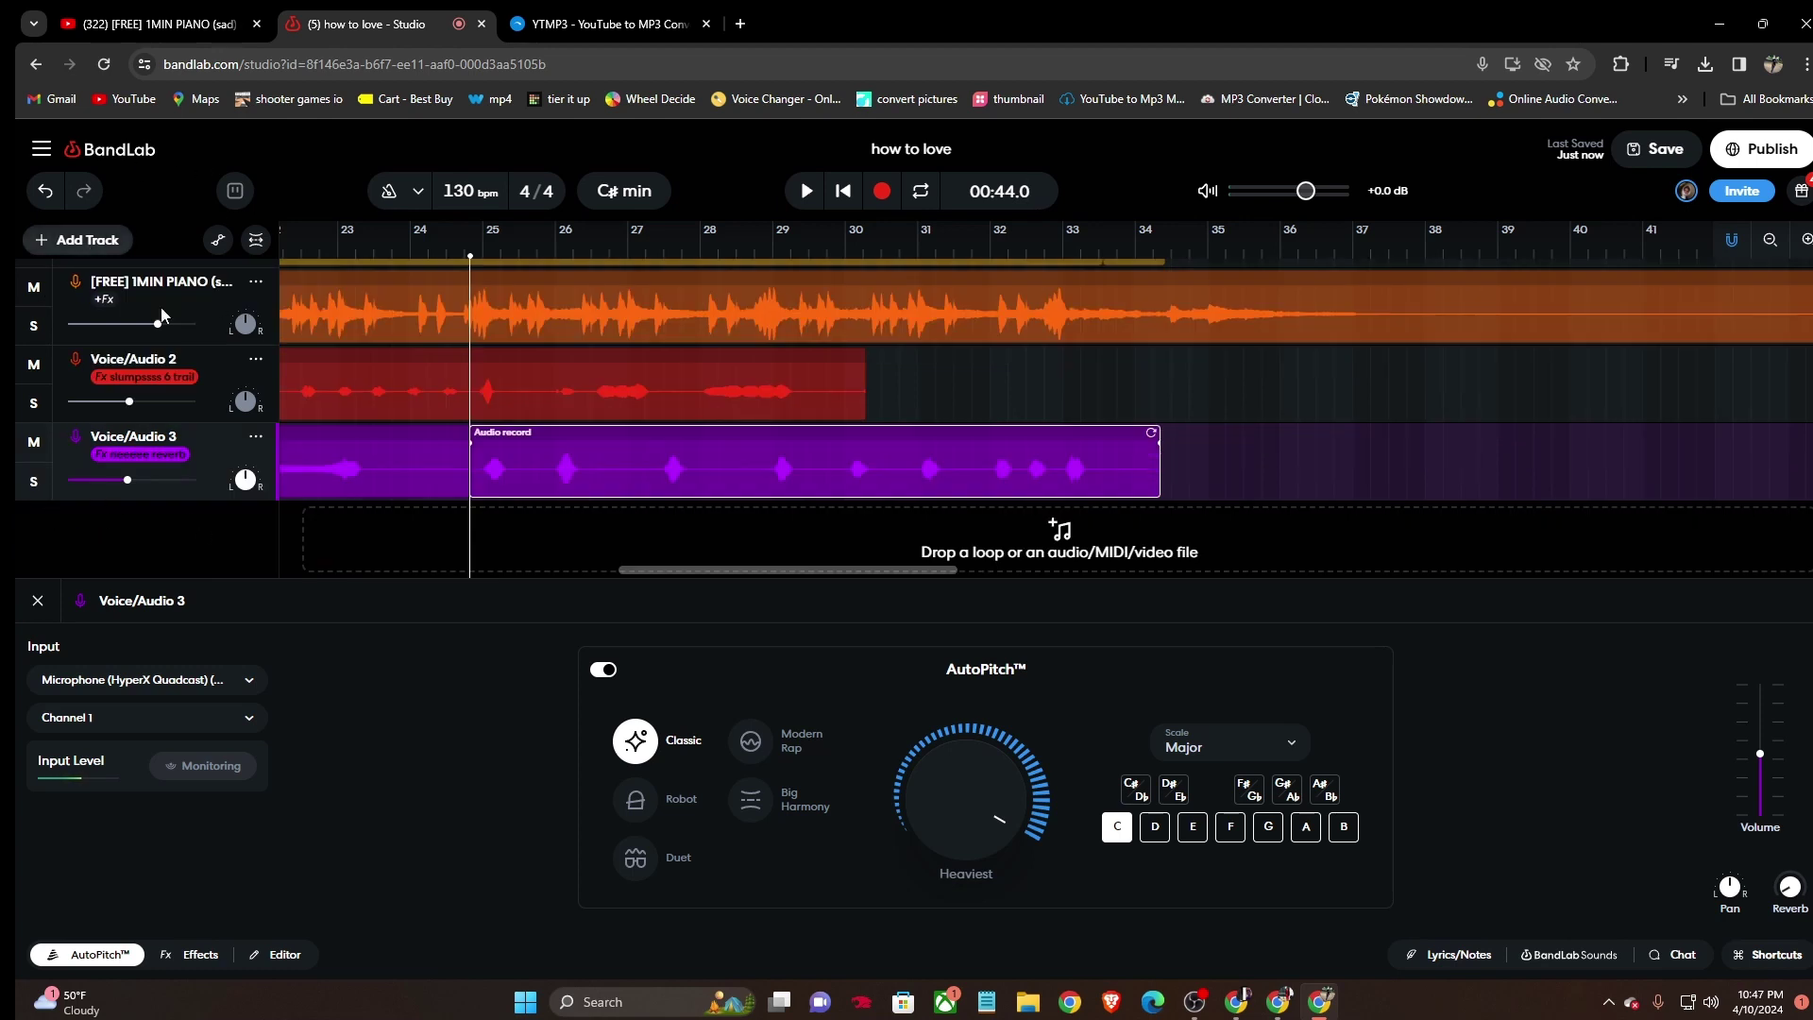
pyautogui.click(104, 241)
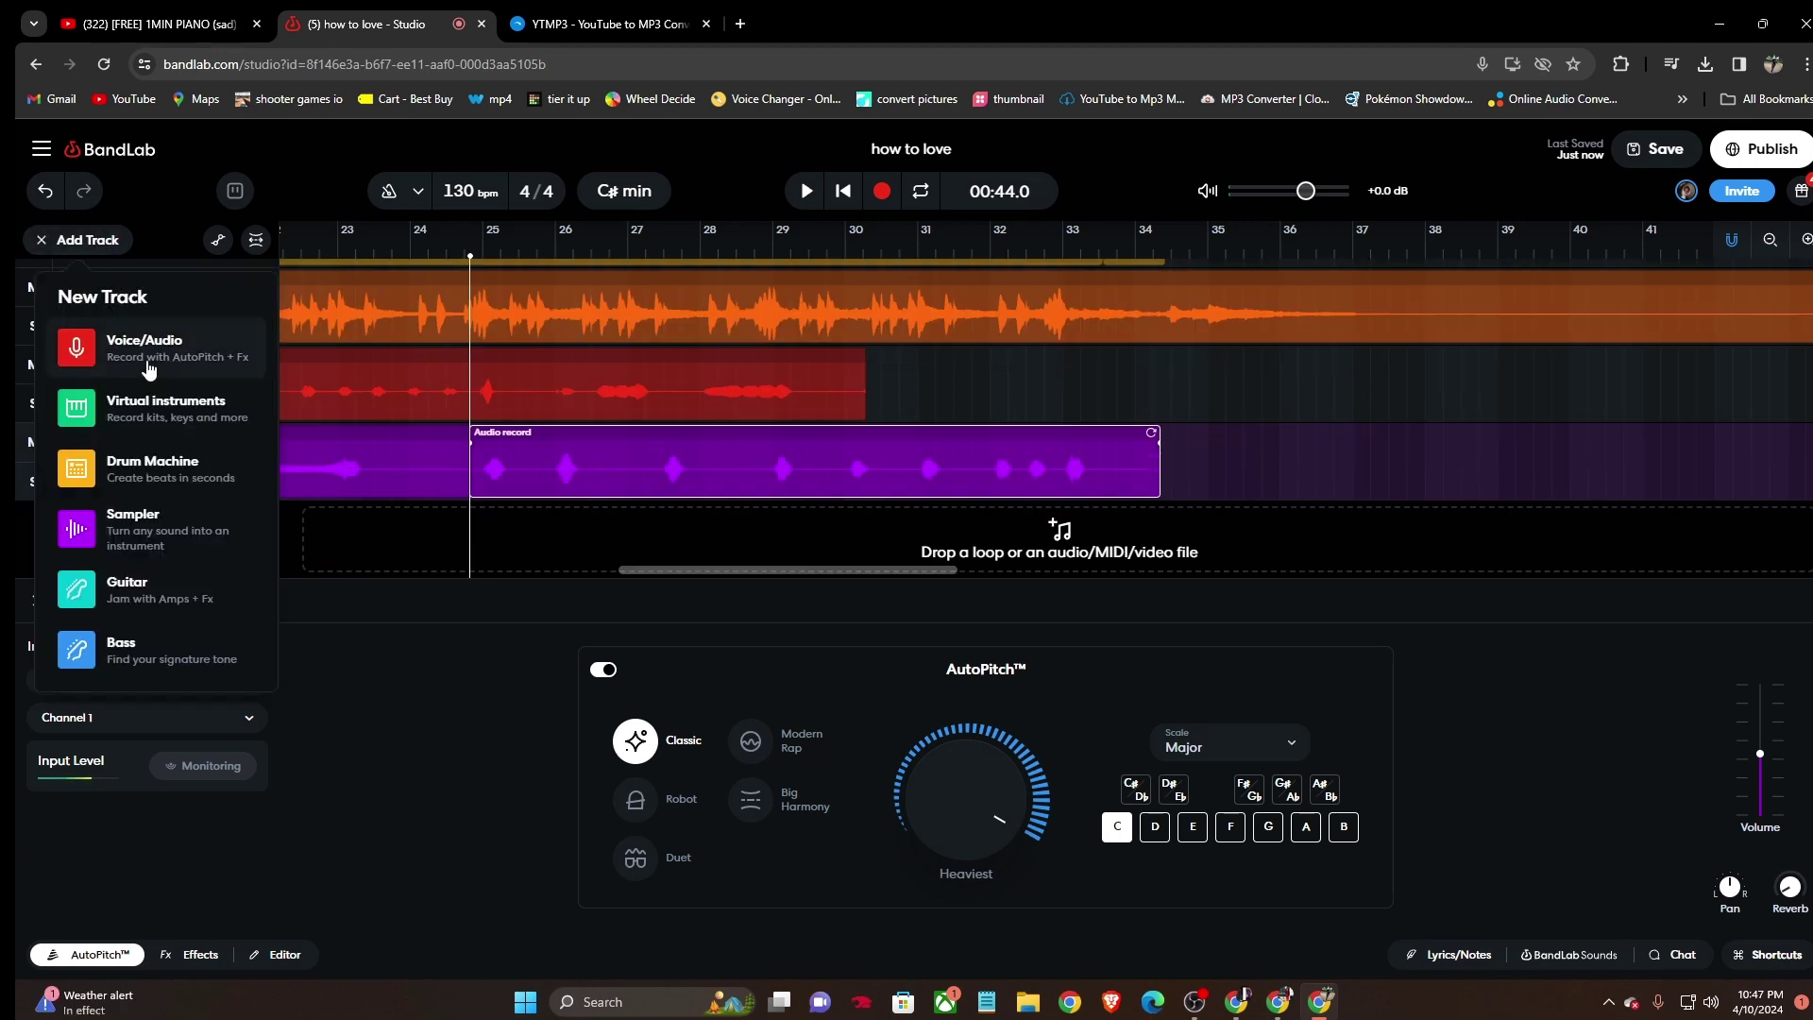
pyautogui.click(108, 346)
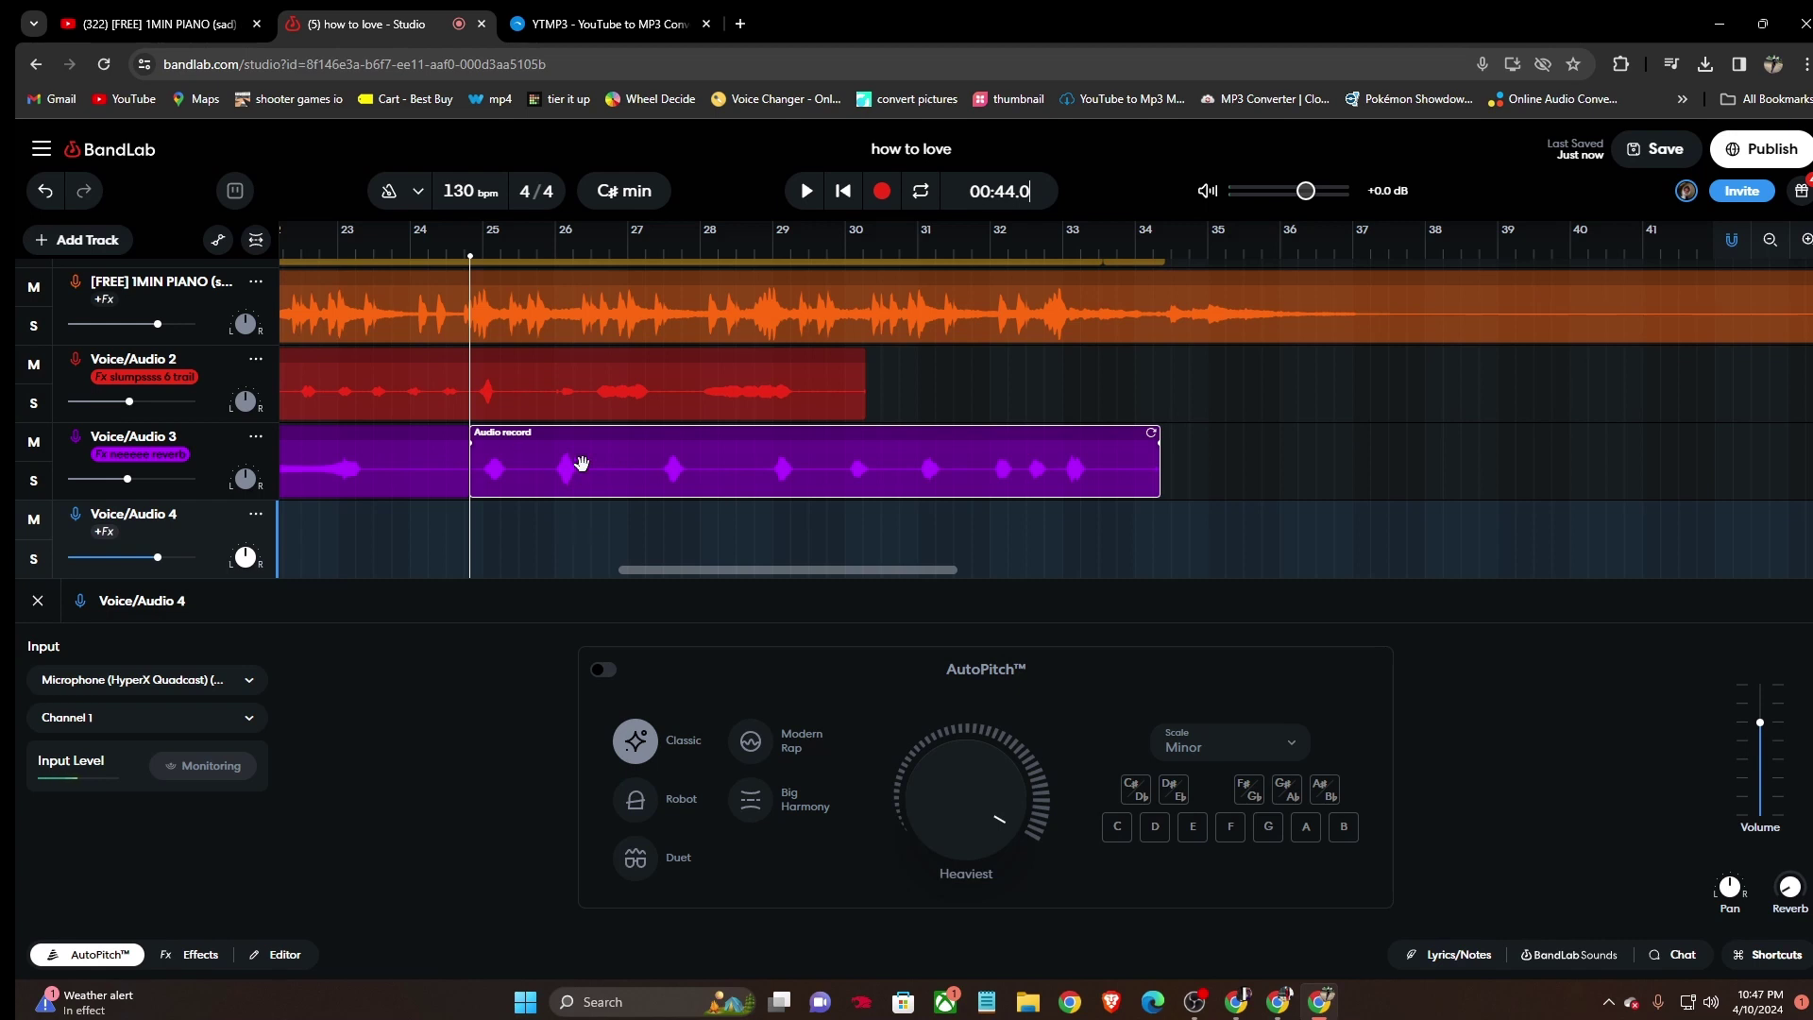
# Copy the second part of the sliced region to Voice/Audio 4 at 00:44.0 and delete the original from Voice/Audio 3.
pyautogui.rightClick(582, 464)
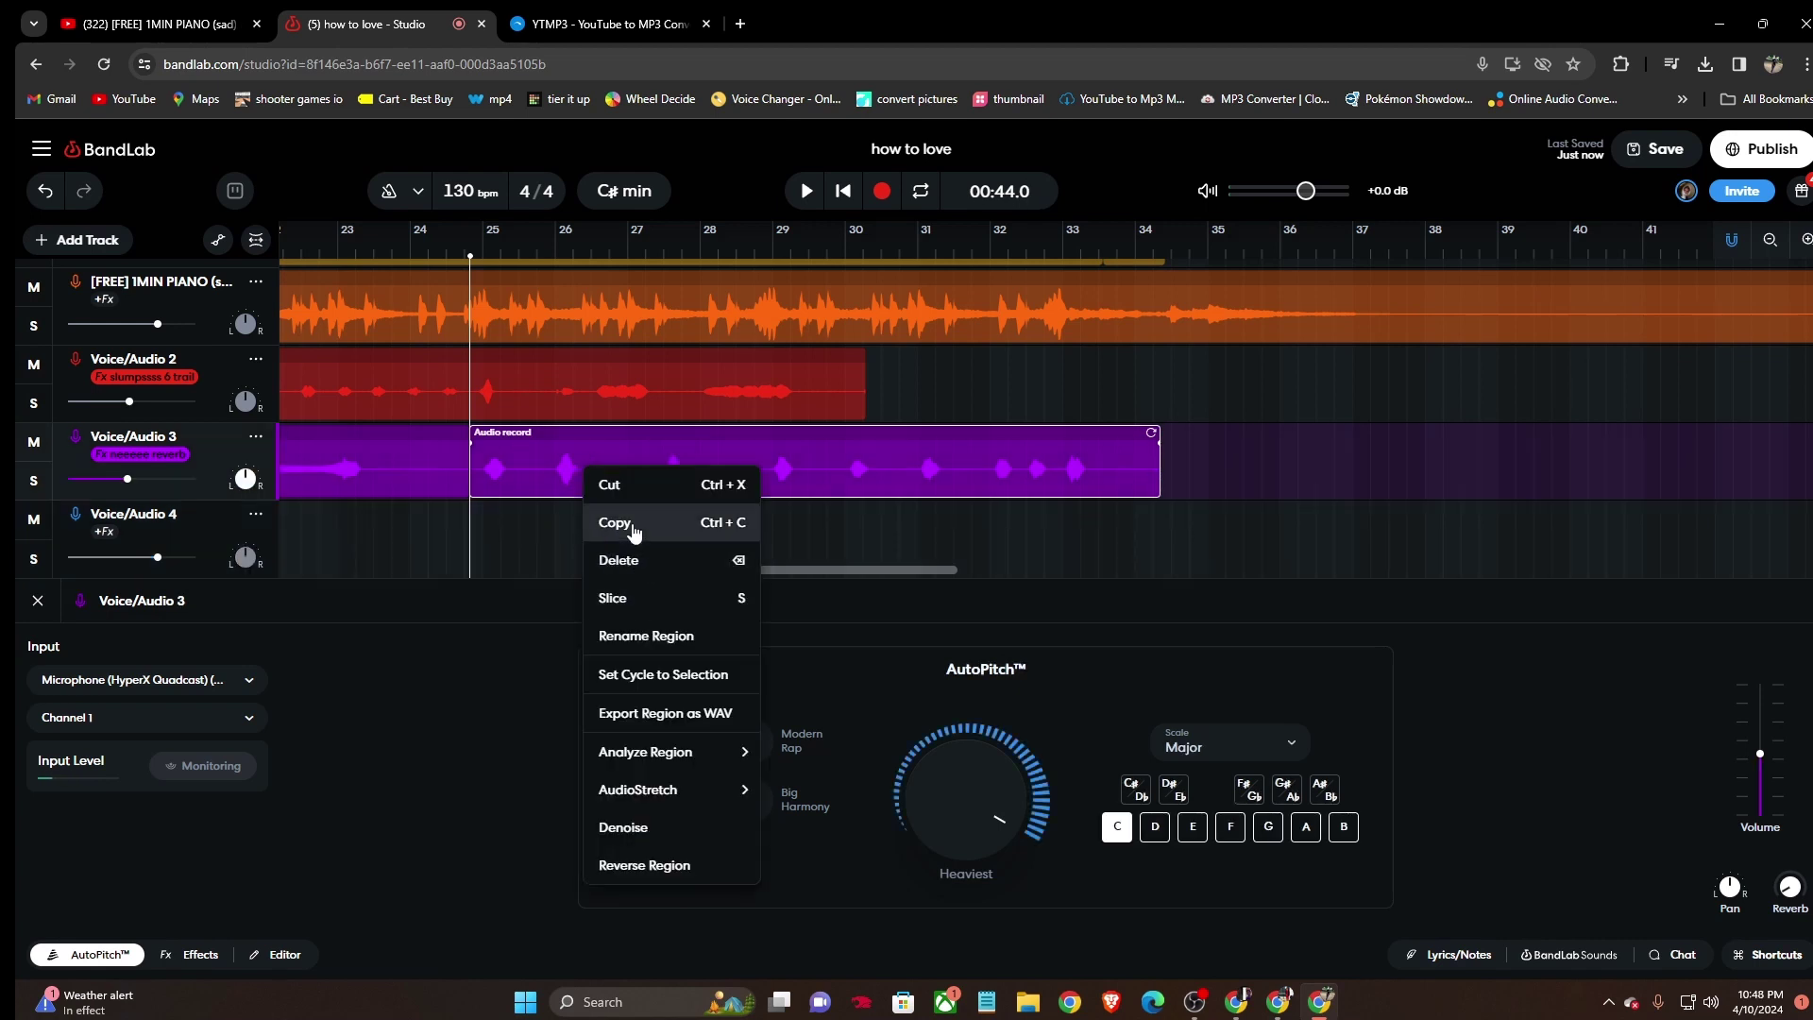
pyautogui.click(631, 534)
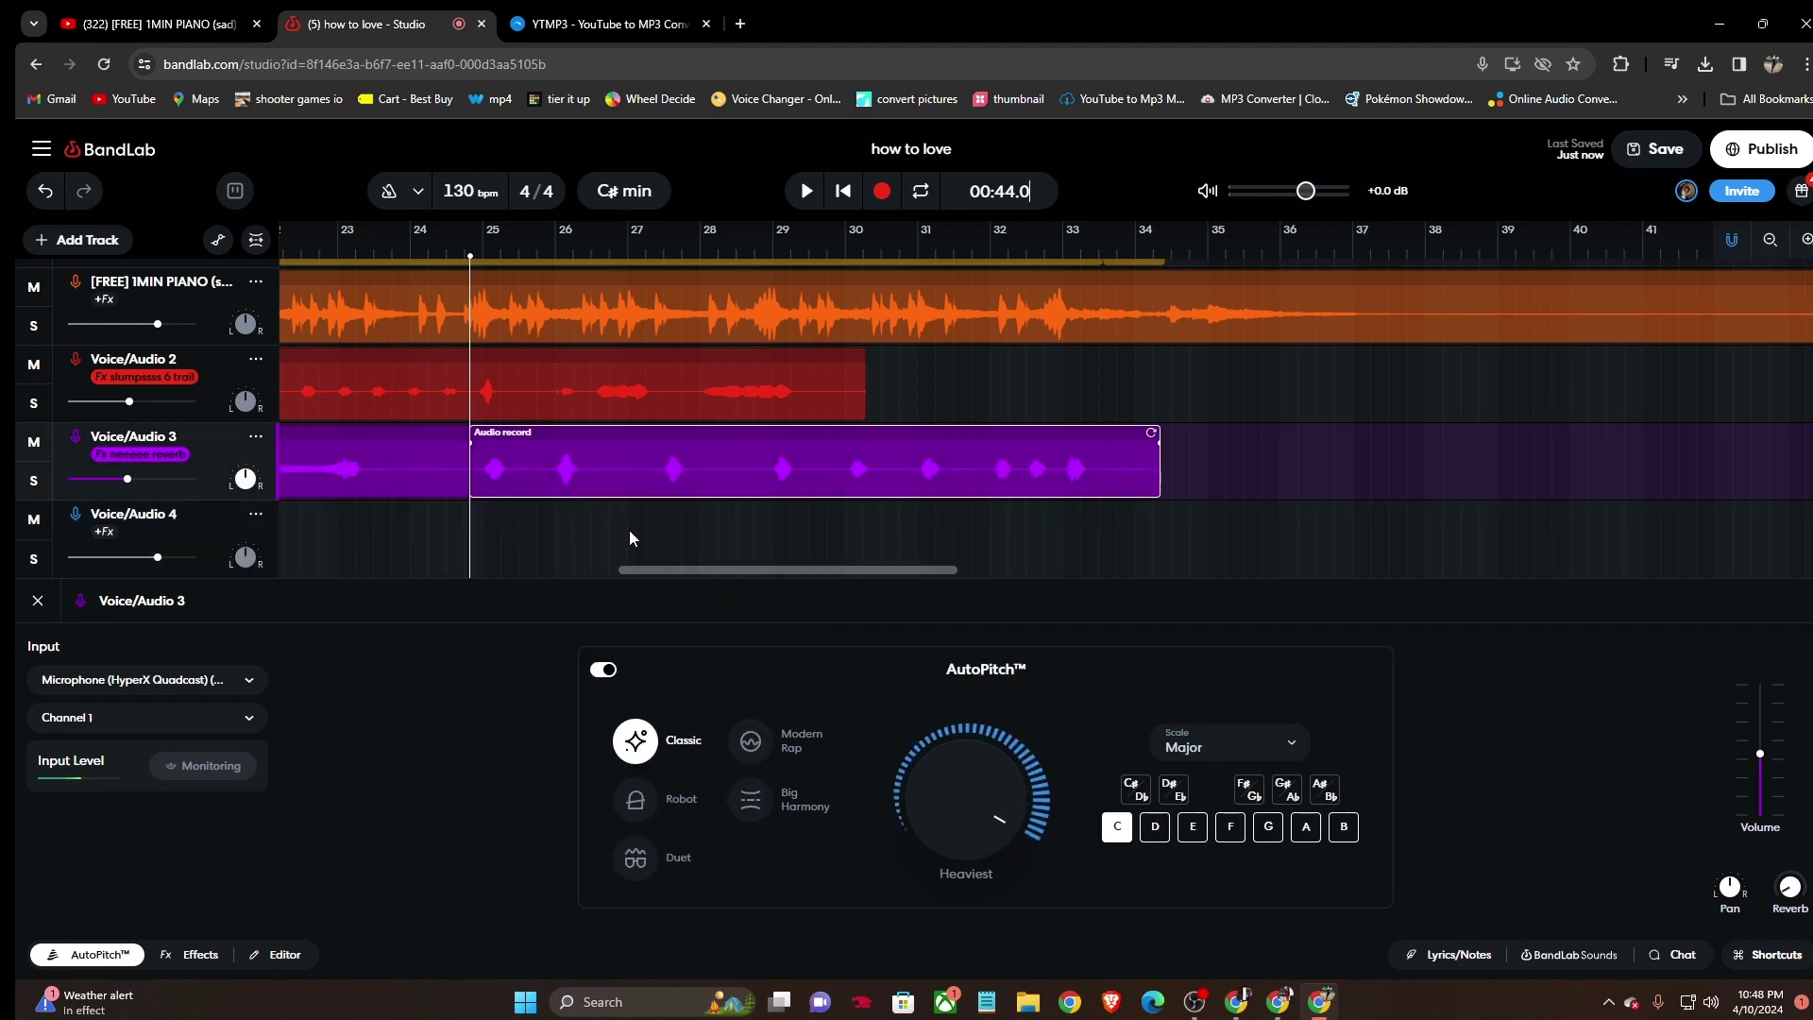
pyautogui.click(507, 541)
pyautogui.rightClick(507, 540)
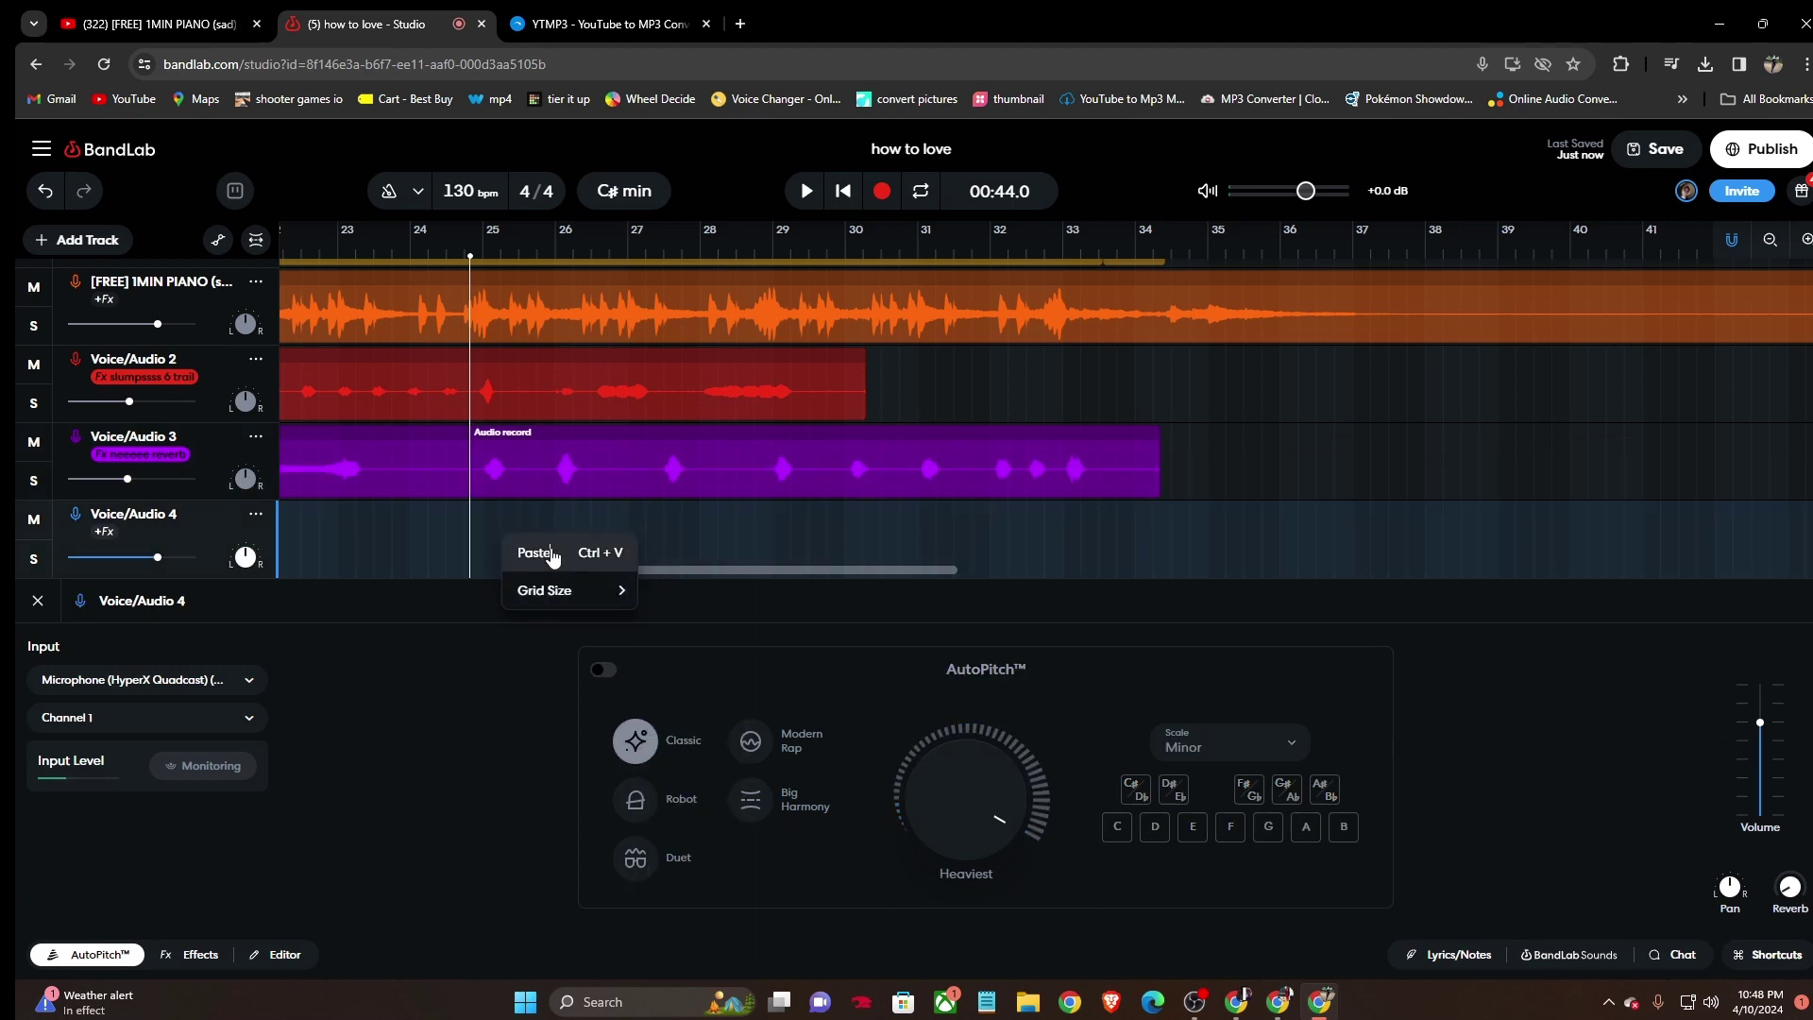
pyautogui.click(524, 553)
pyautogui.rightClick(557, 486)
pyautogui.click(589, 579)
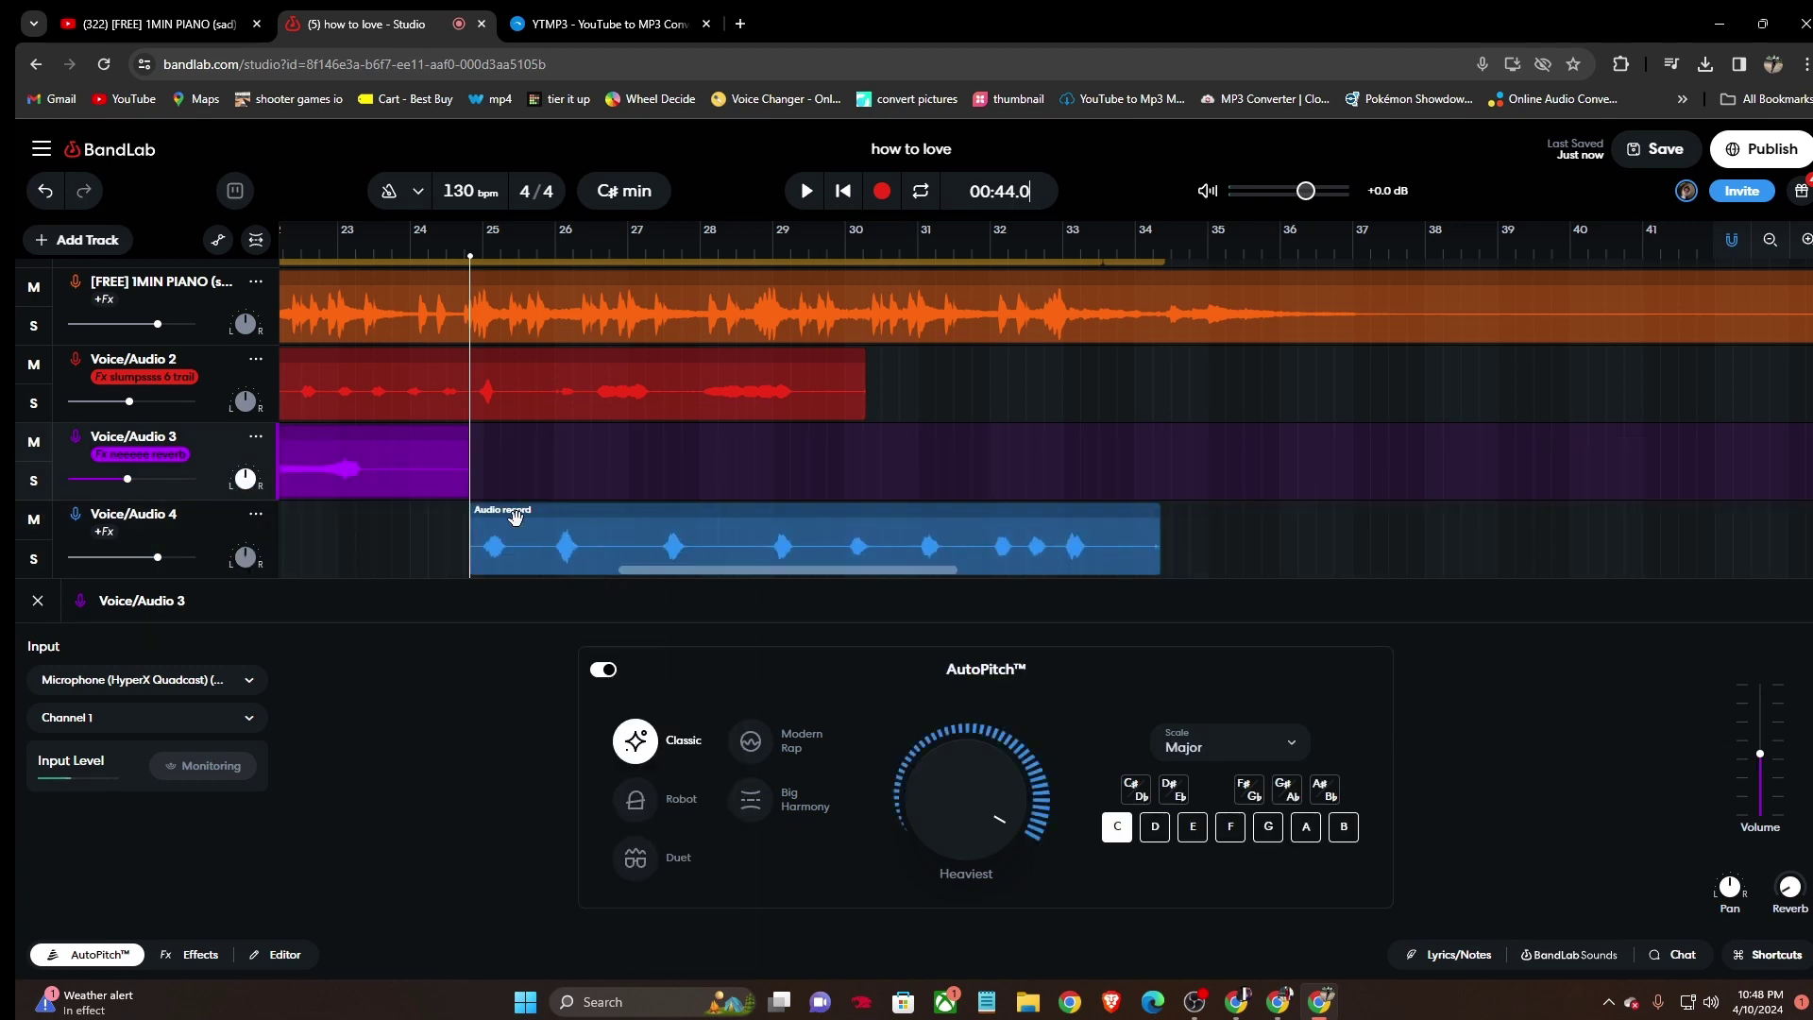
# Lower the volume of Voice/Audio 4 and check which effects preset Voice/Audio 3 uses.
pyautogui.moveTo(153, 561); pyautogui.dragTo(74, 564)
pyautogui.click(200, 956)
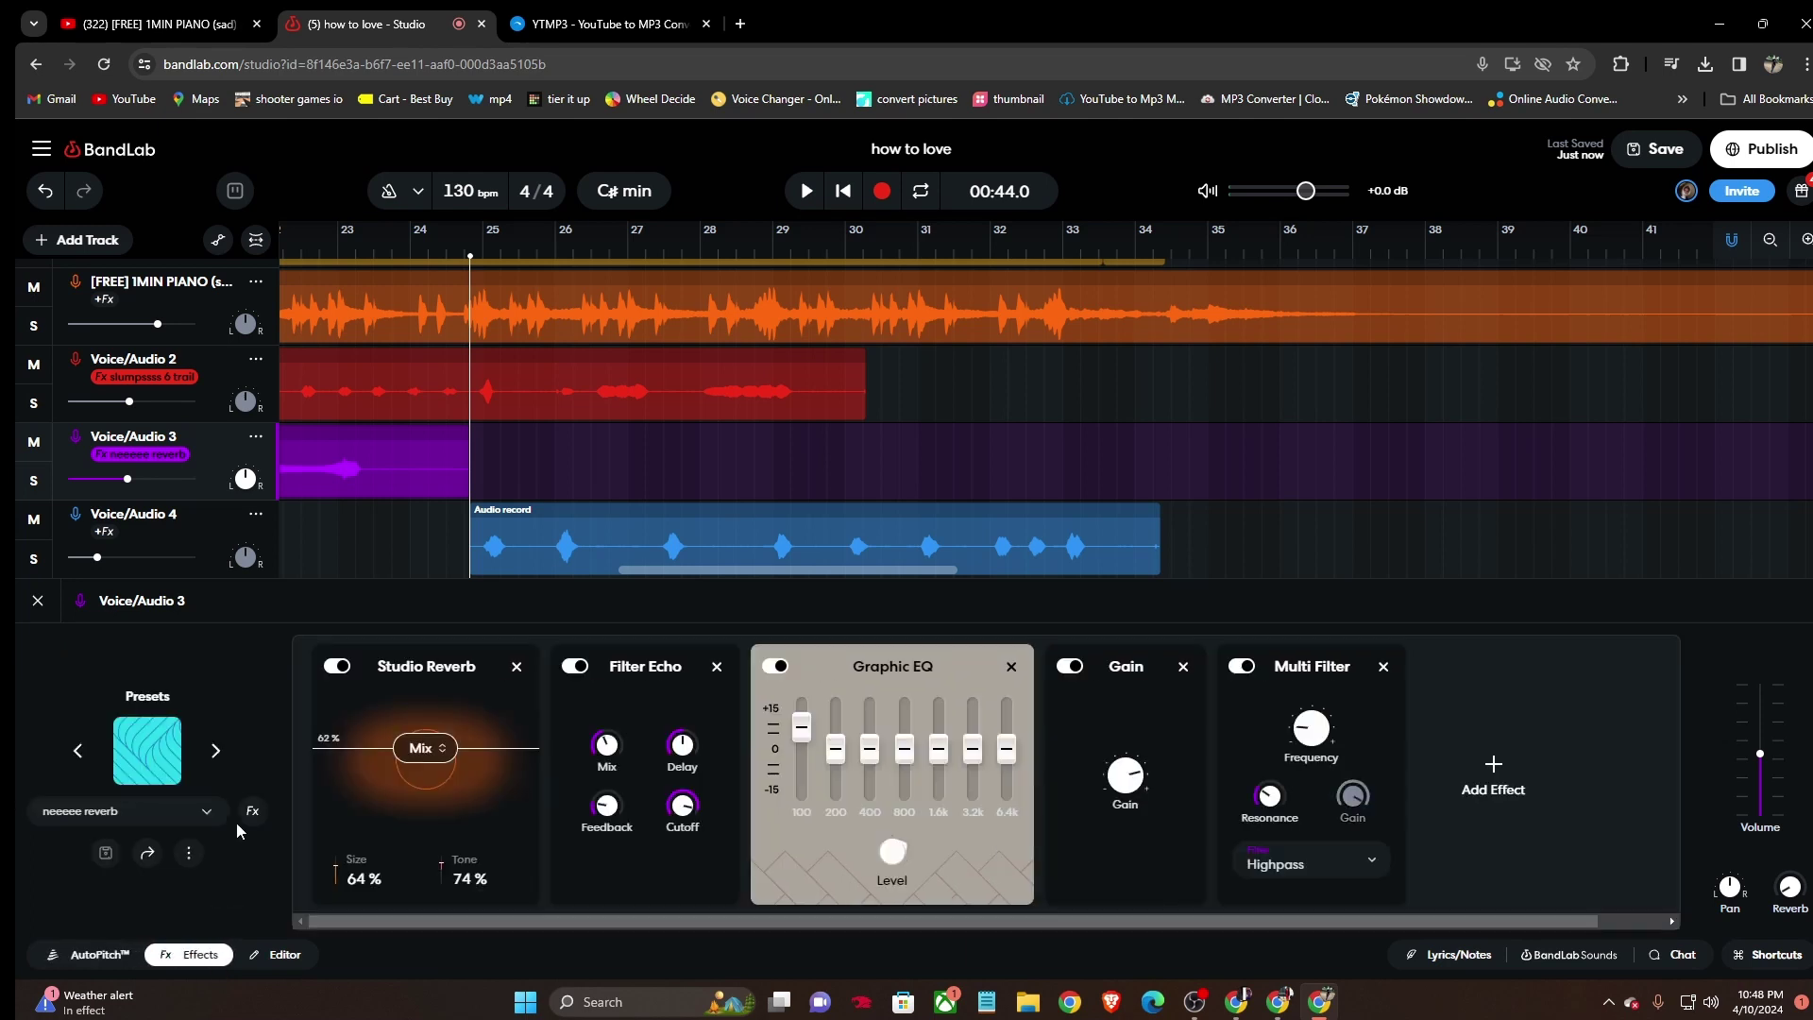
pyautogui.click(184, 818)
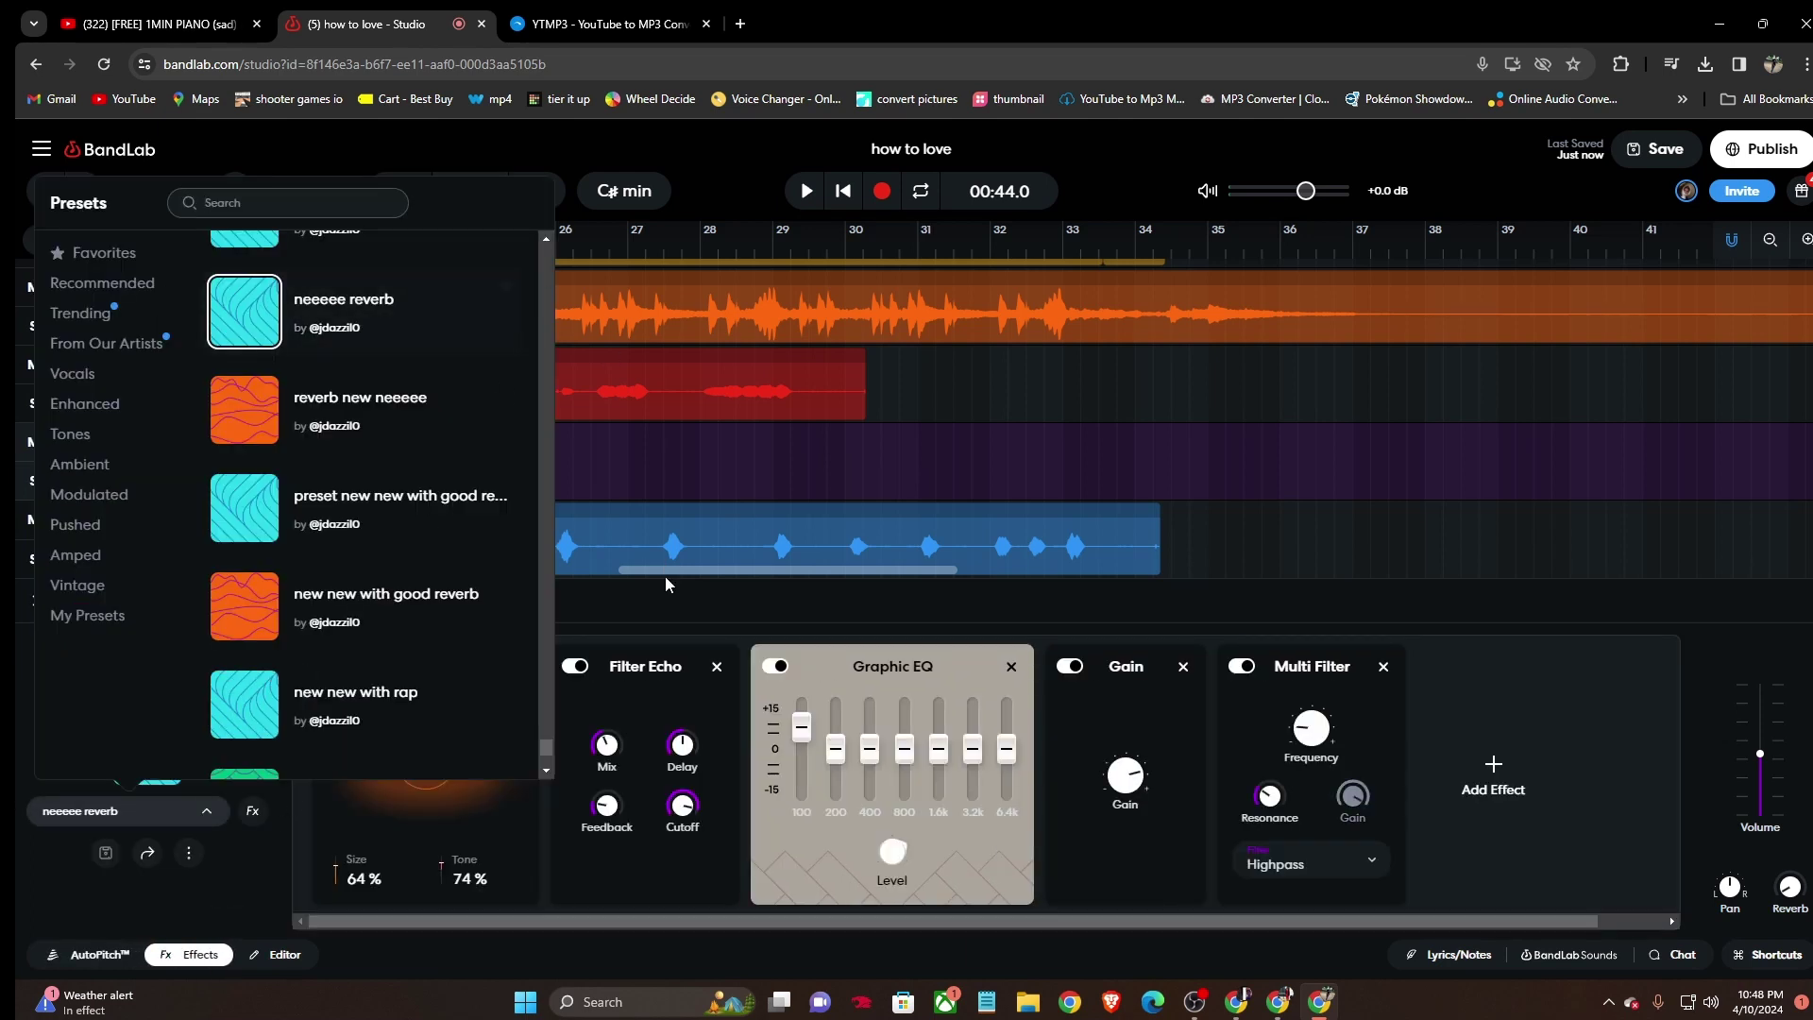
pyautogui.click(712, 464)
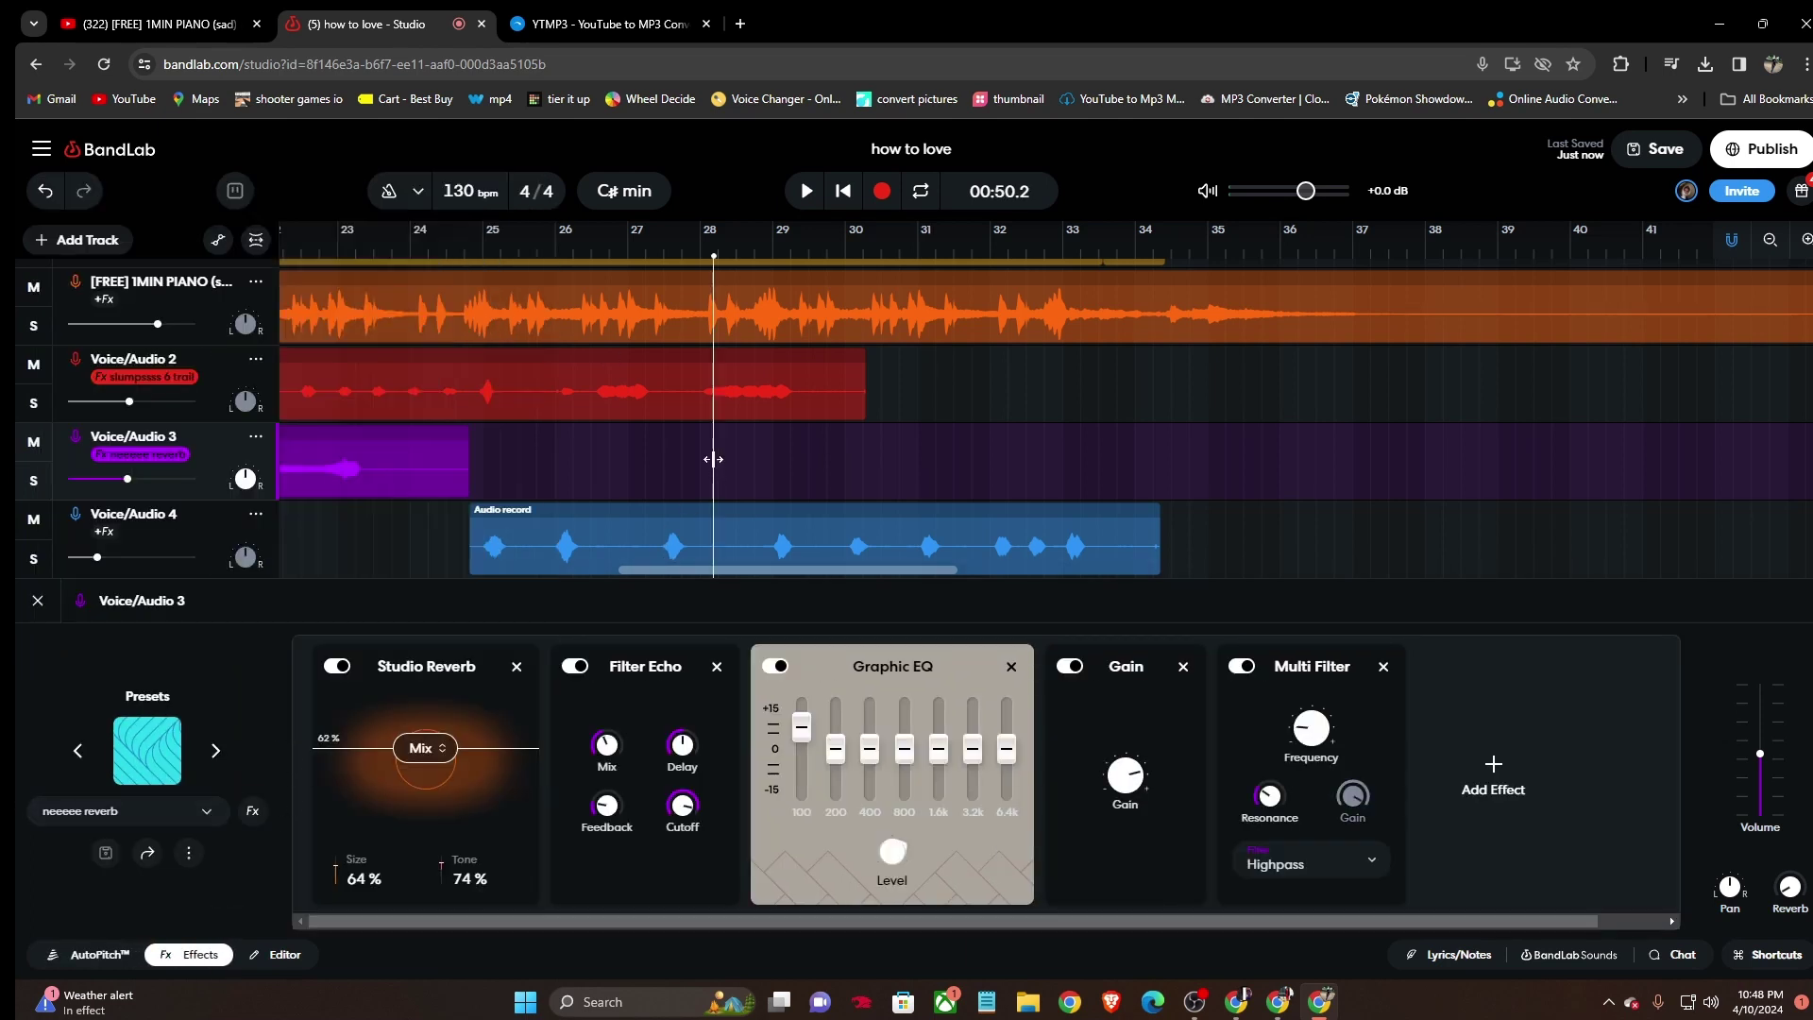
# Apply the saved "neeeee reverb" preset from My Presets to Voice/Audio 4.
pyautogui.click(170, 535)
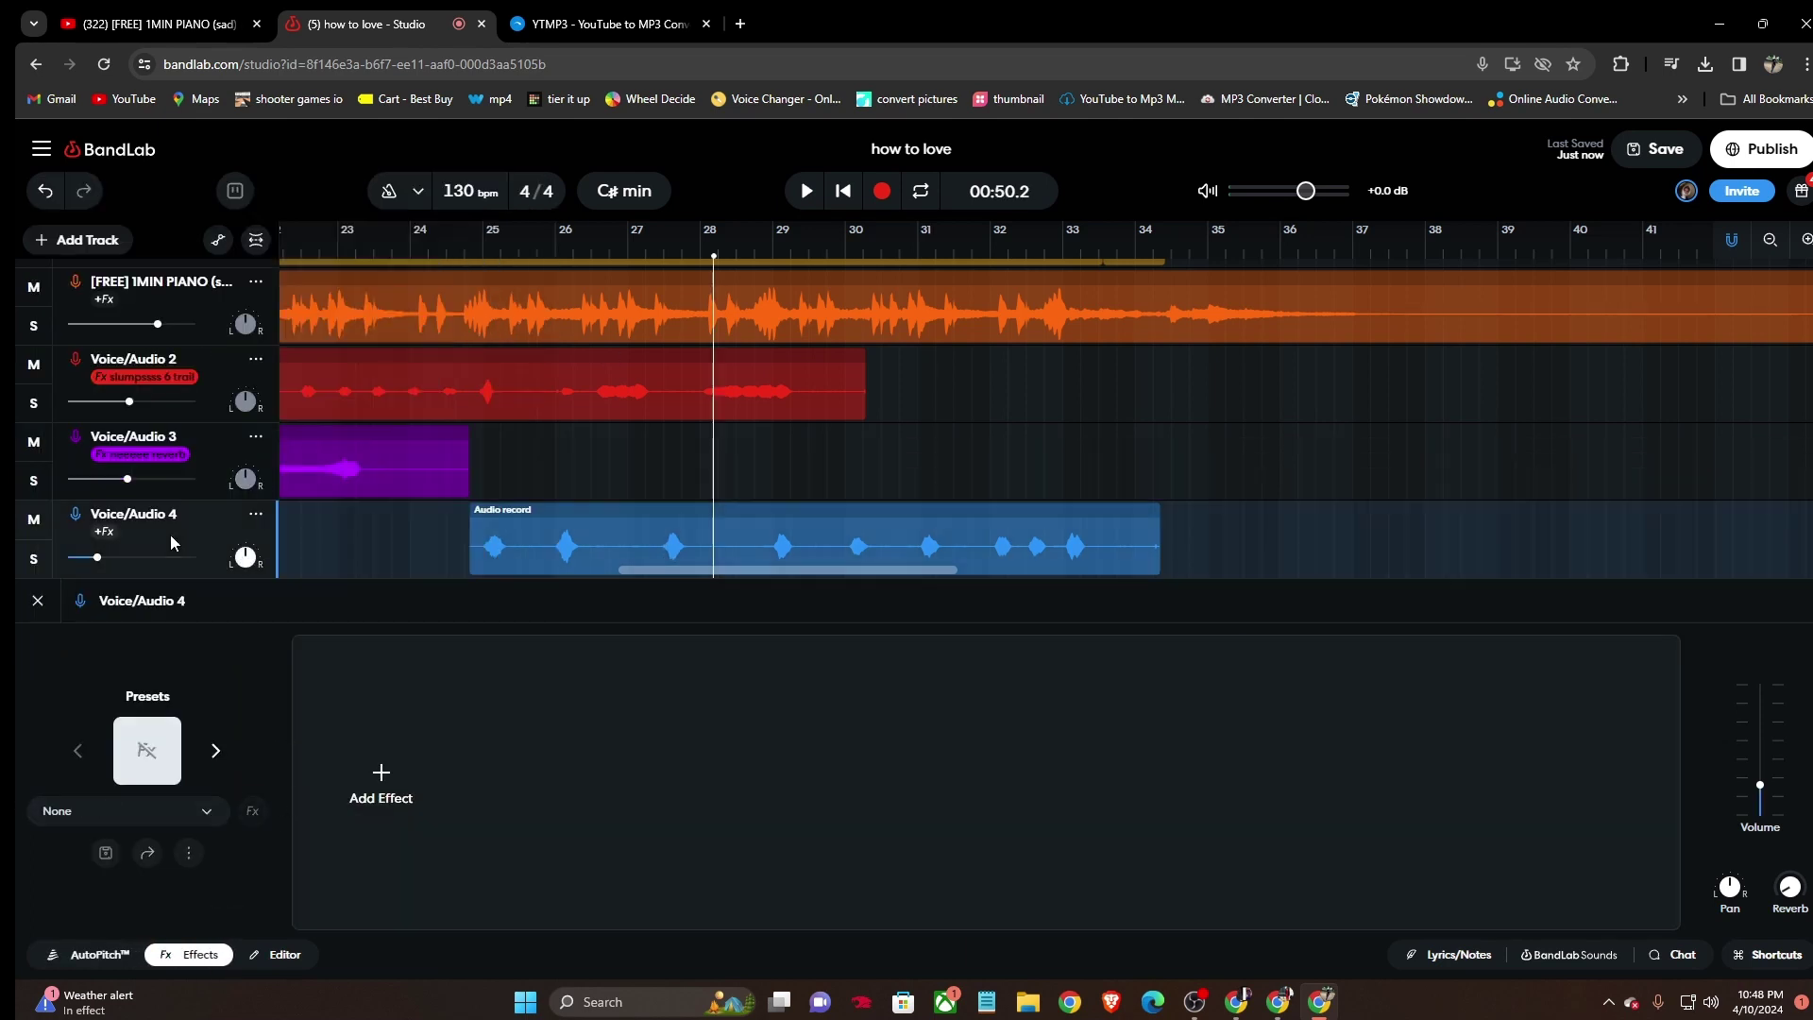
pyautogui.click(171, 813)
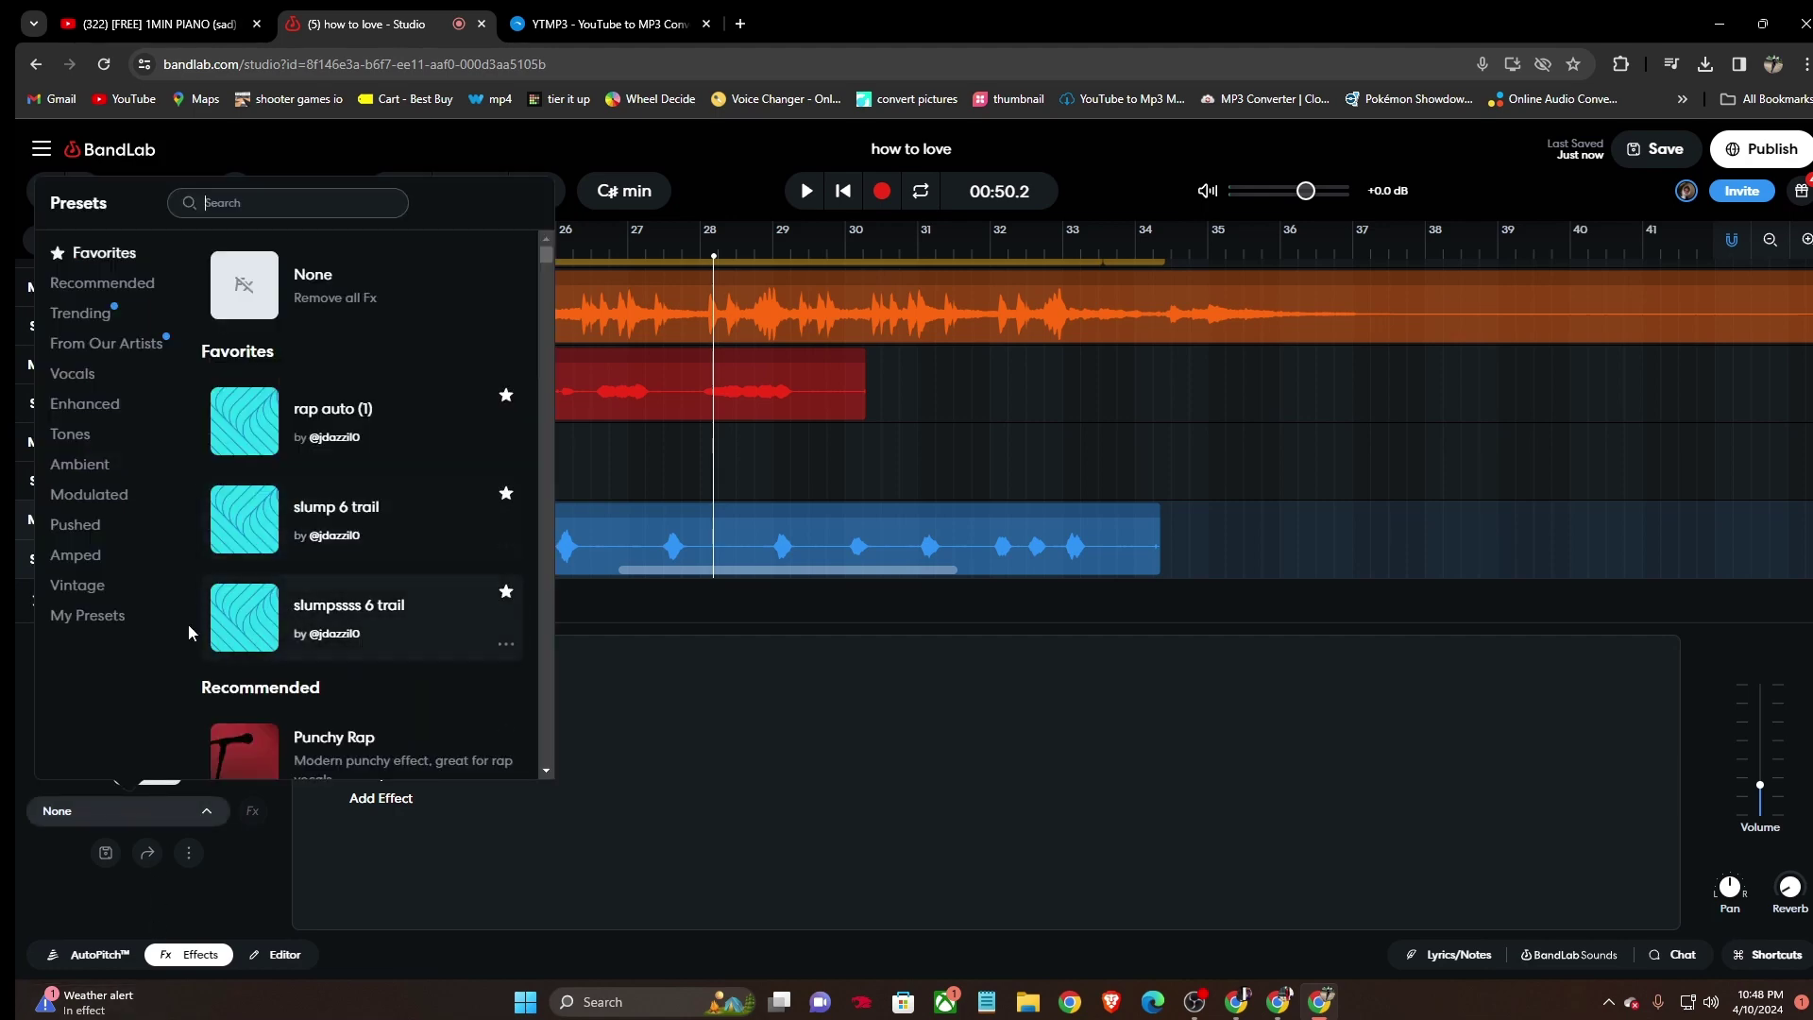
pyautogui.click(148, 615)
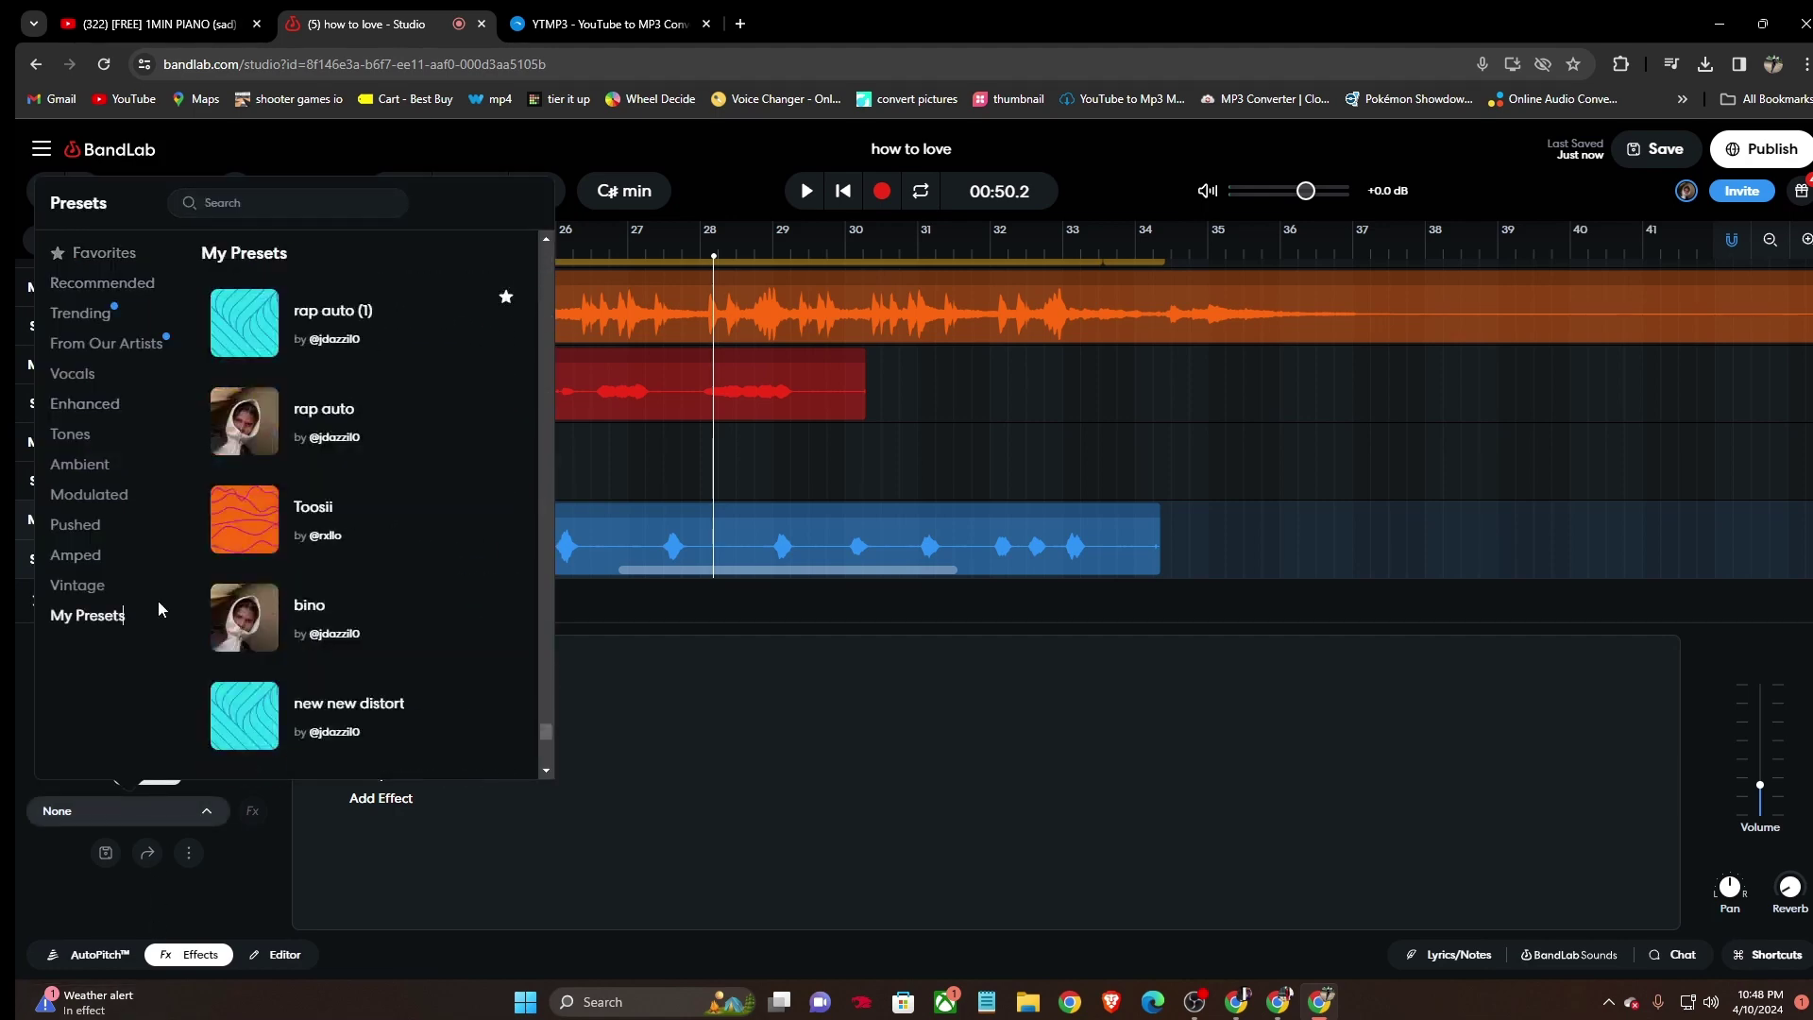
pyautogui.scroll(-5, 454, 360)
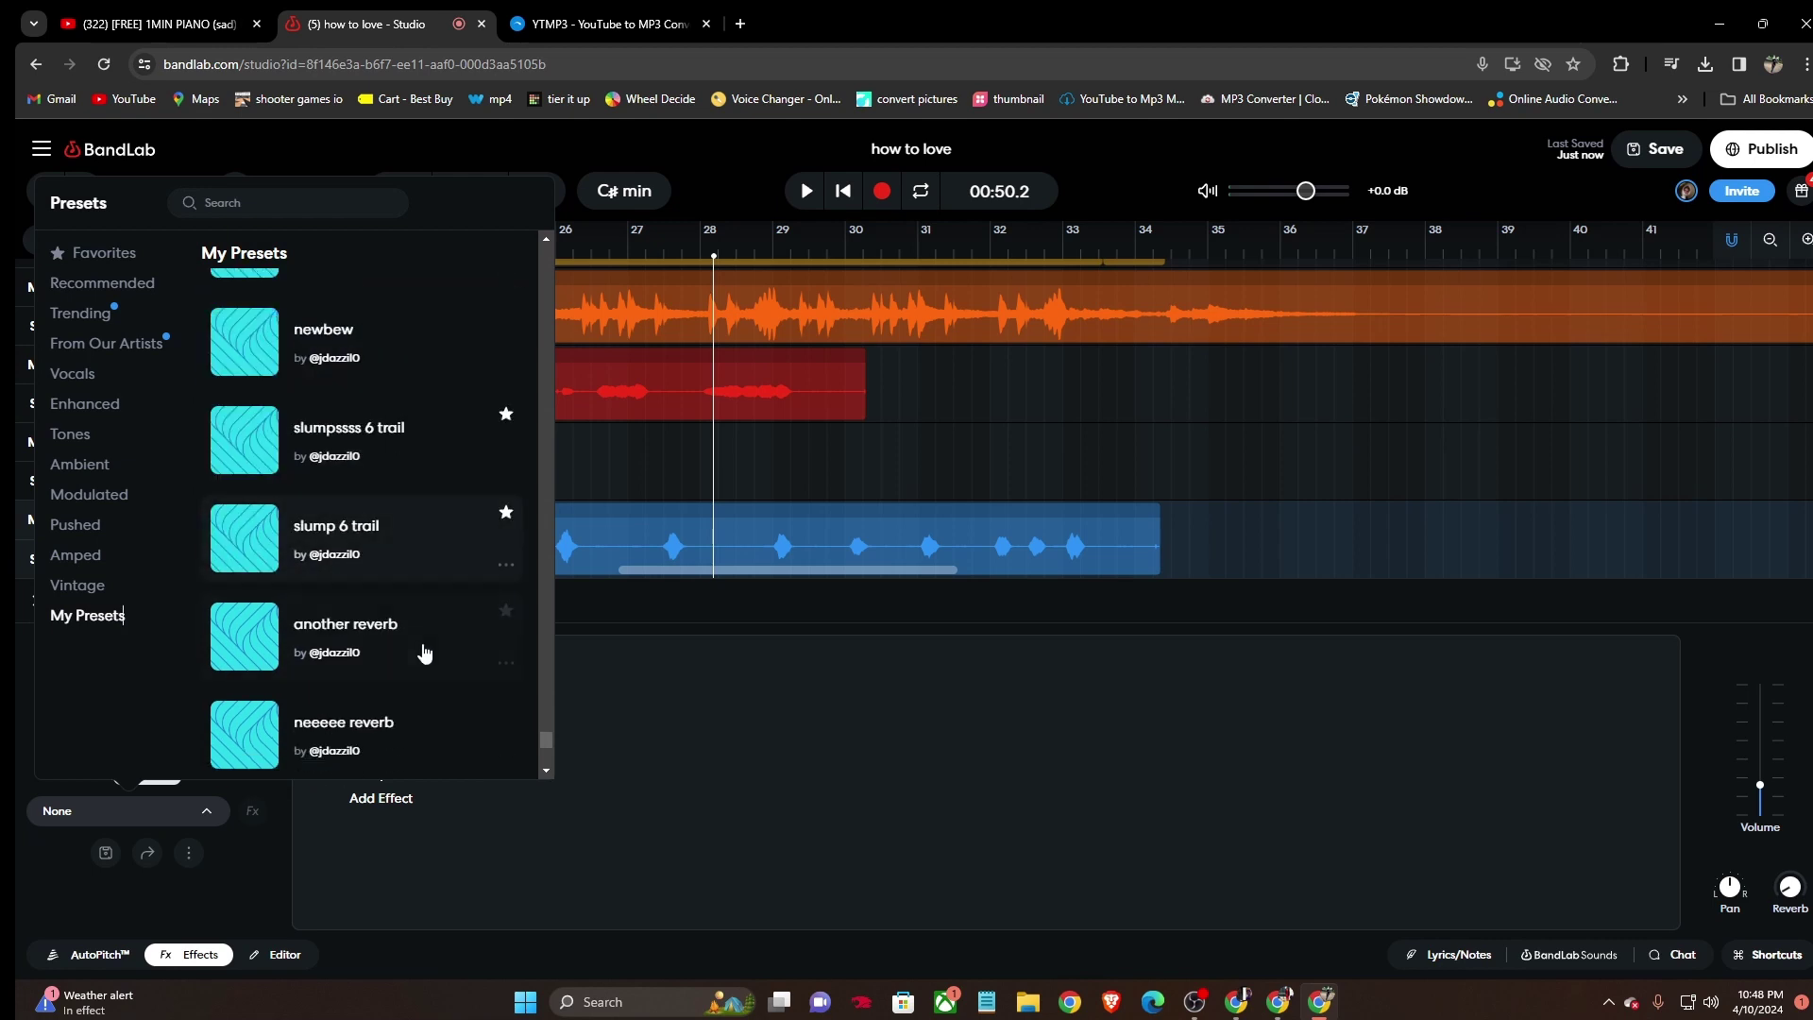
pyautogui.scroll(-2, 425, 633)
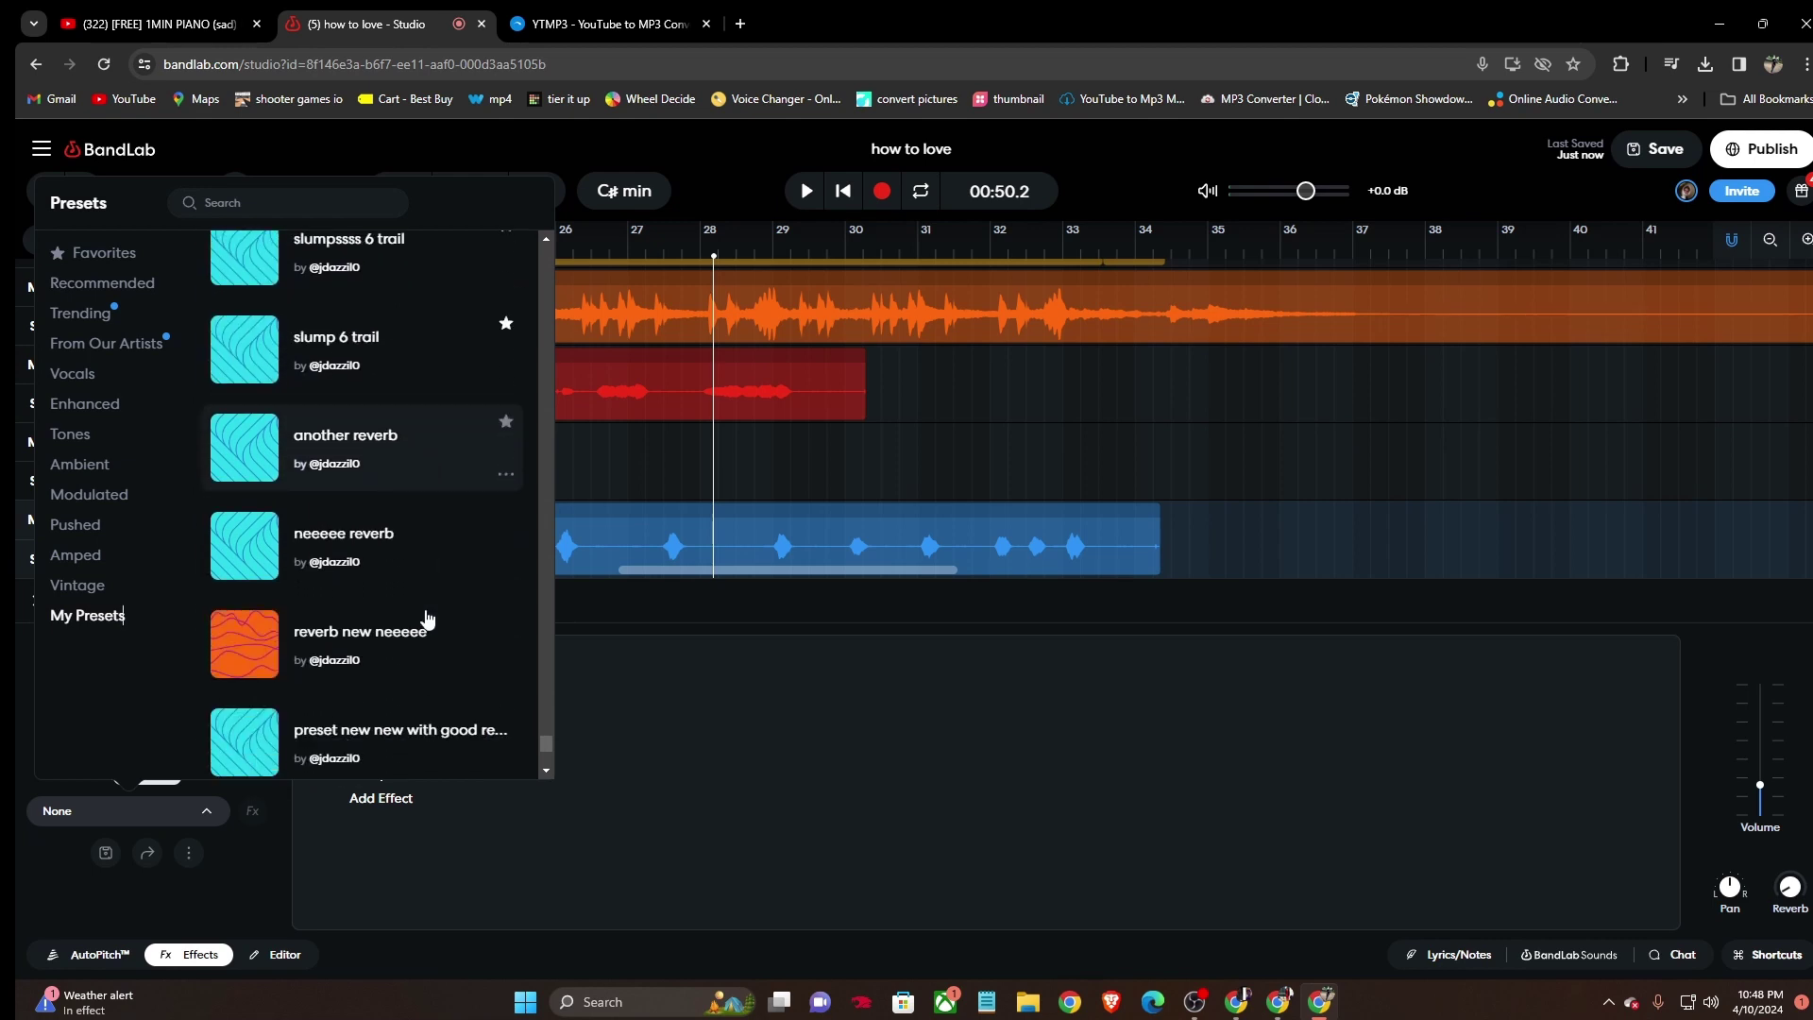
pyautogui.click(440, 561)
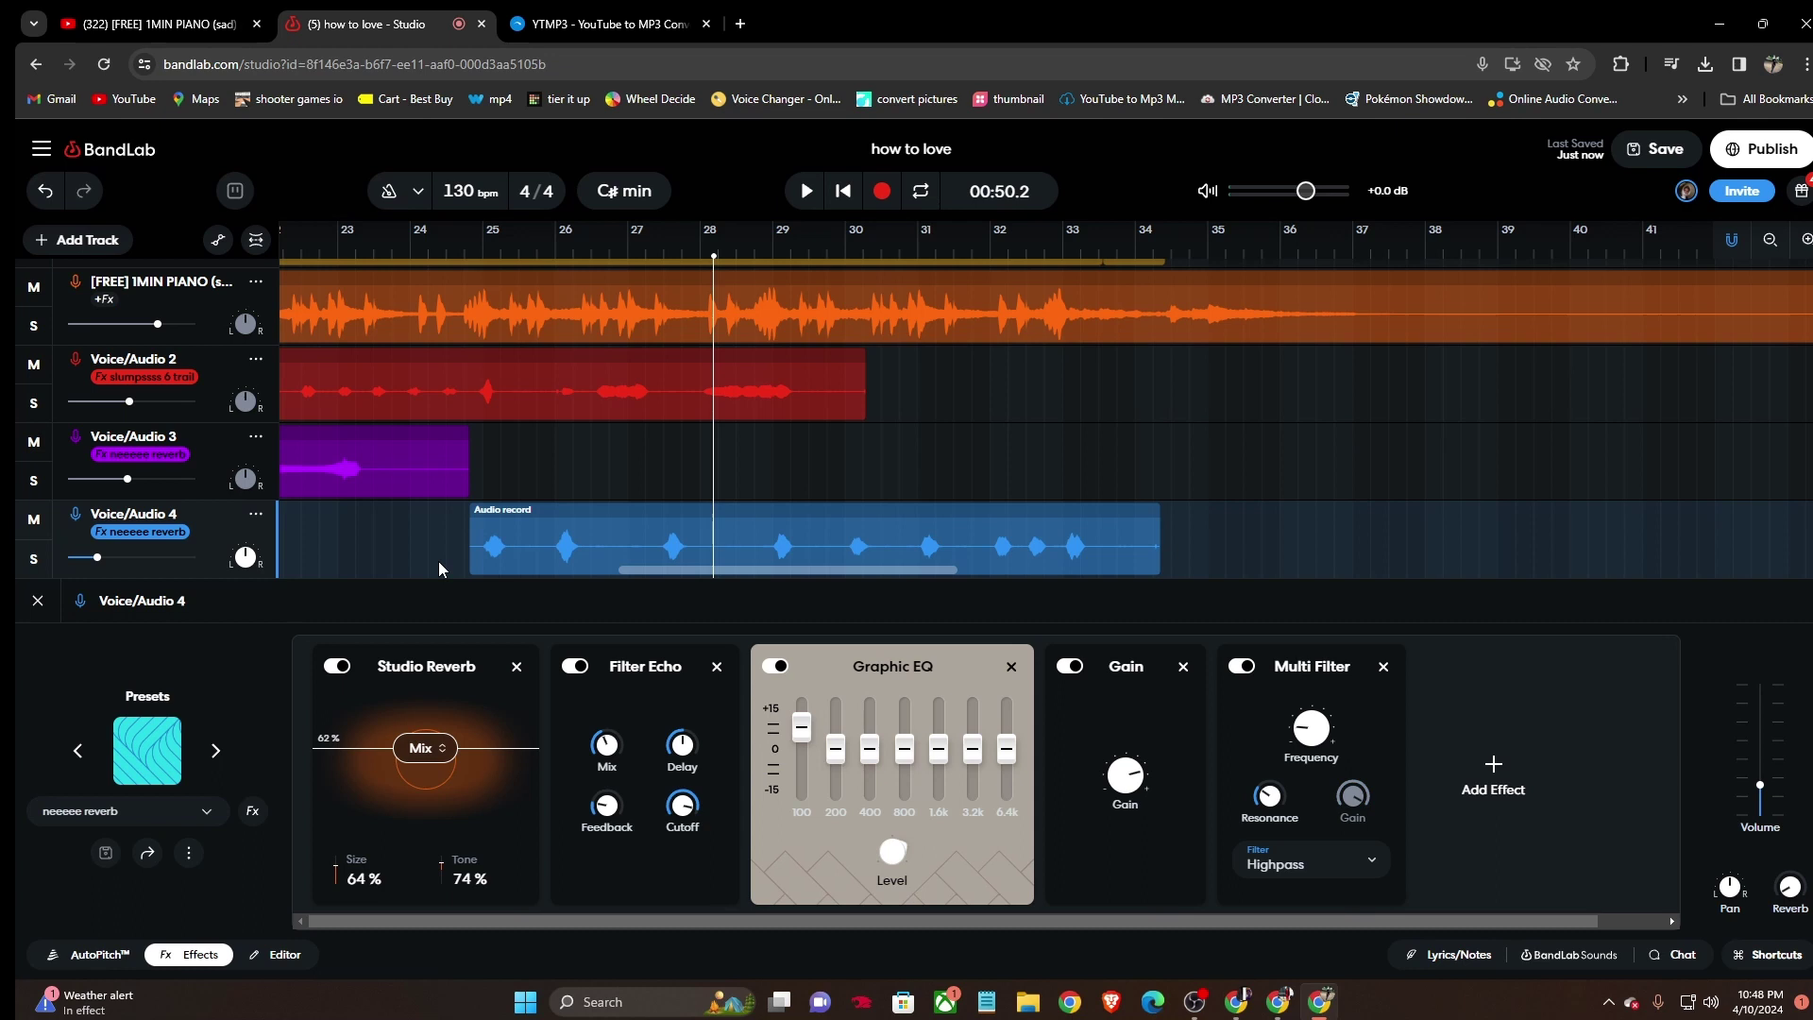
# Play the song from 00:43.4 and raise the Voice/Audio 4 volume slightly.
pyautogui.moveTo(661, 247); pyautogui.dragTo(449, 302)
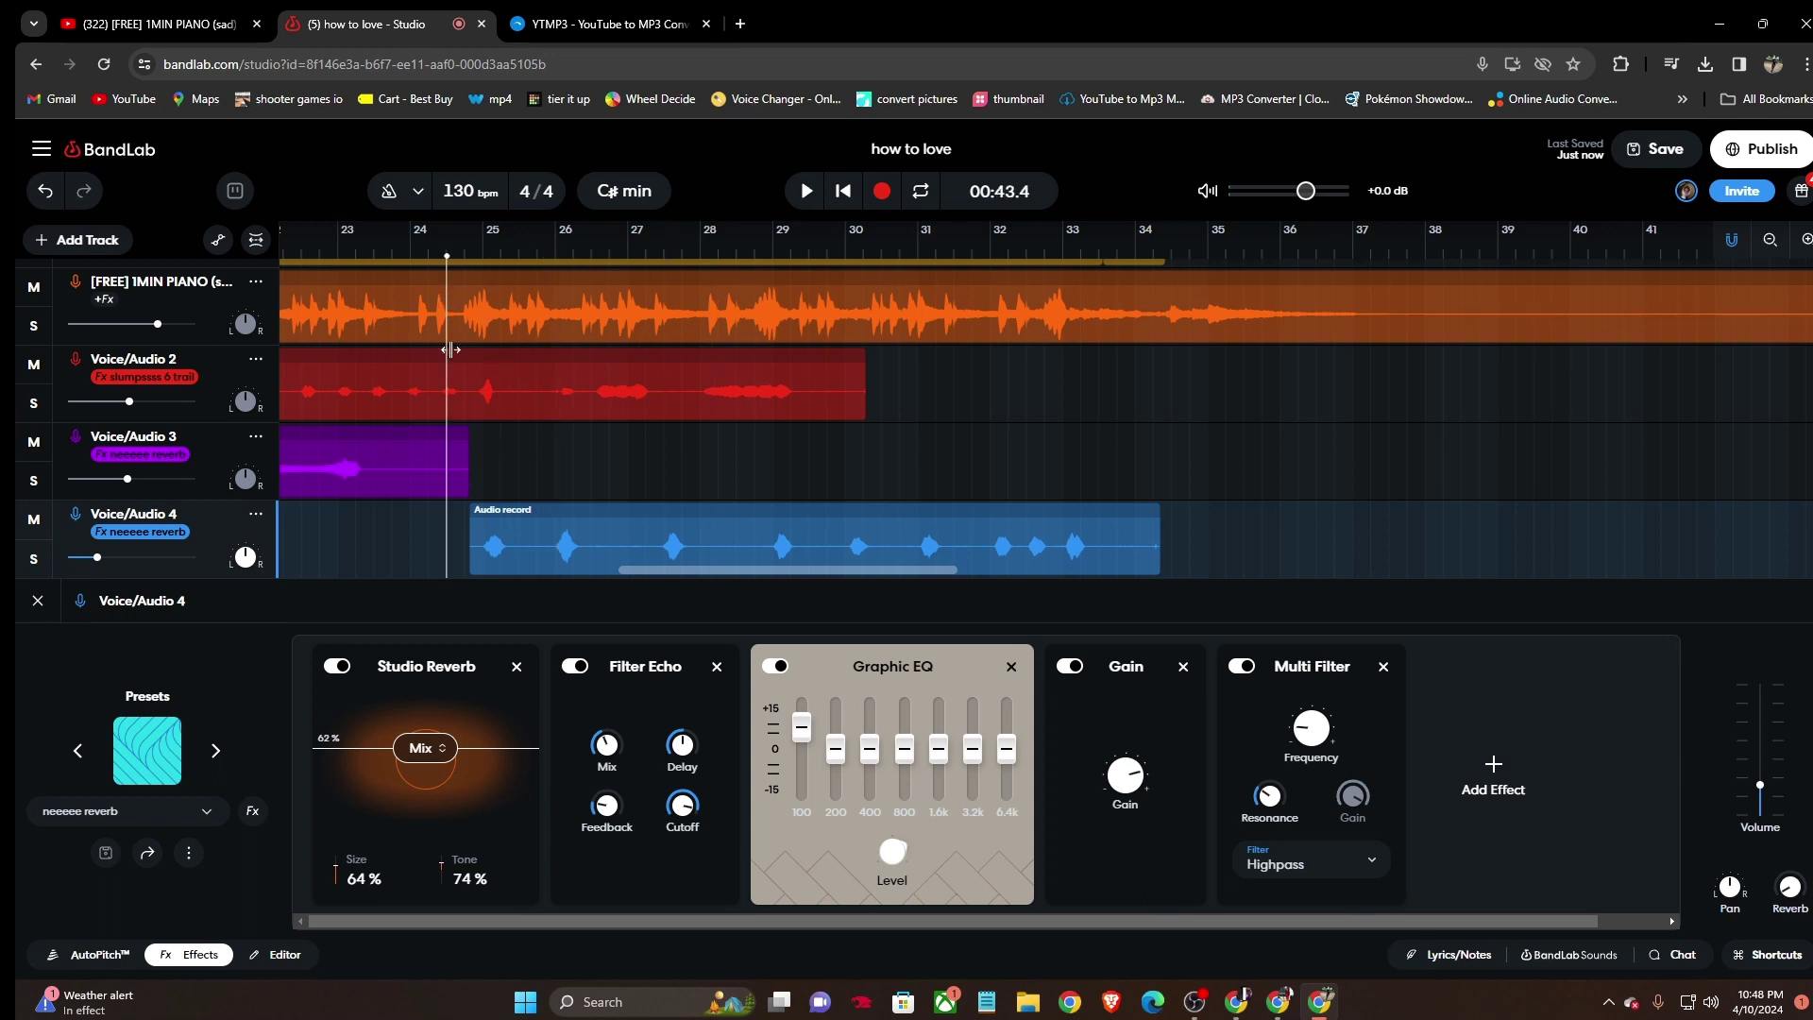
pyautogui.click(808, 192)
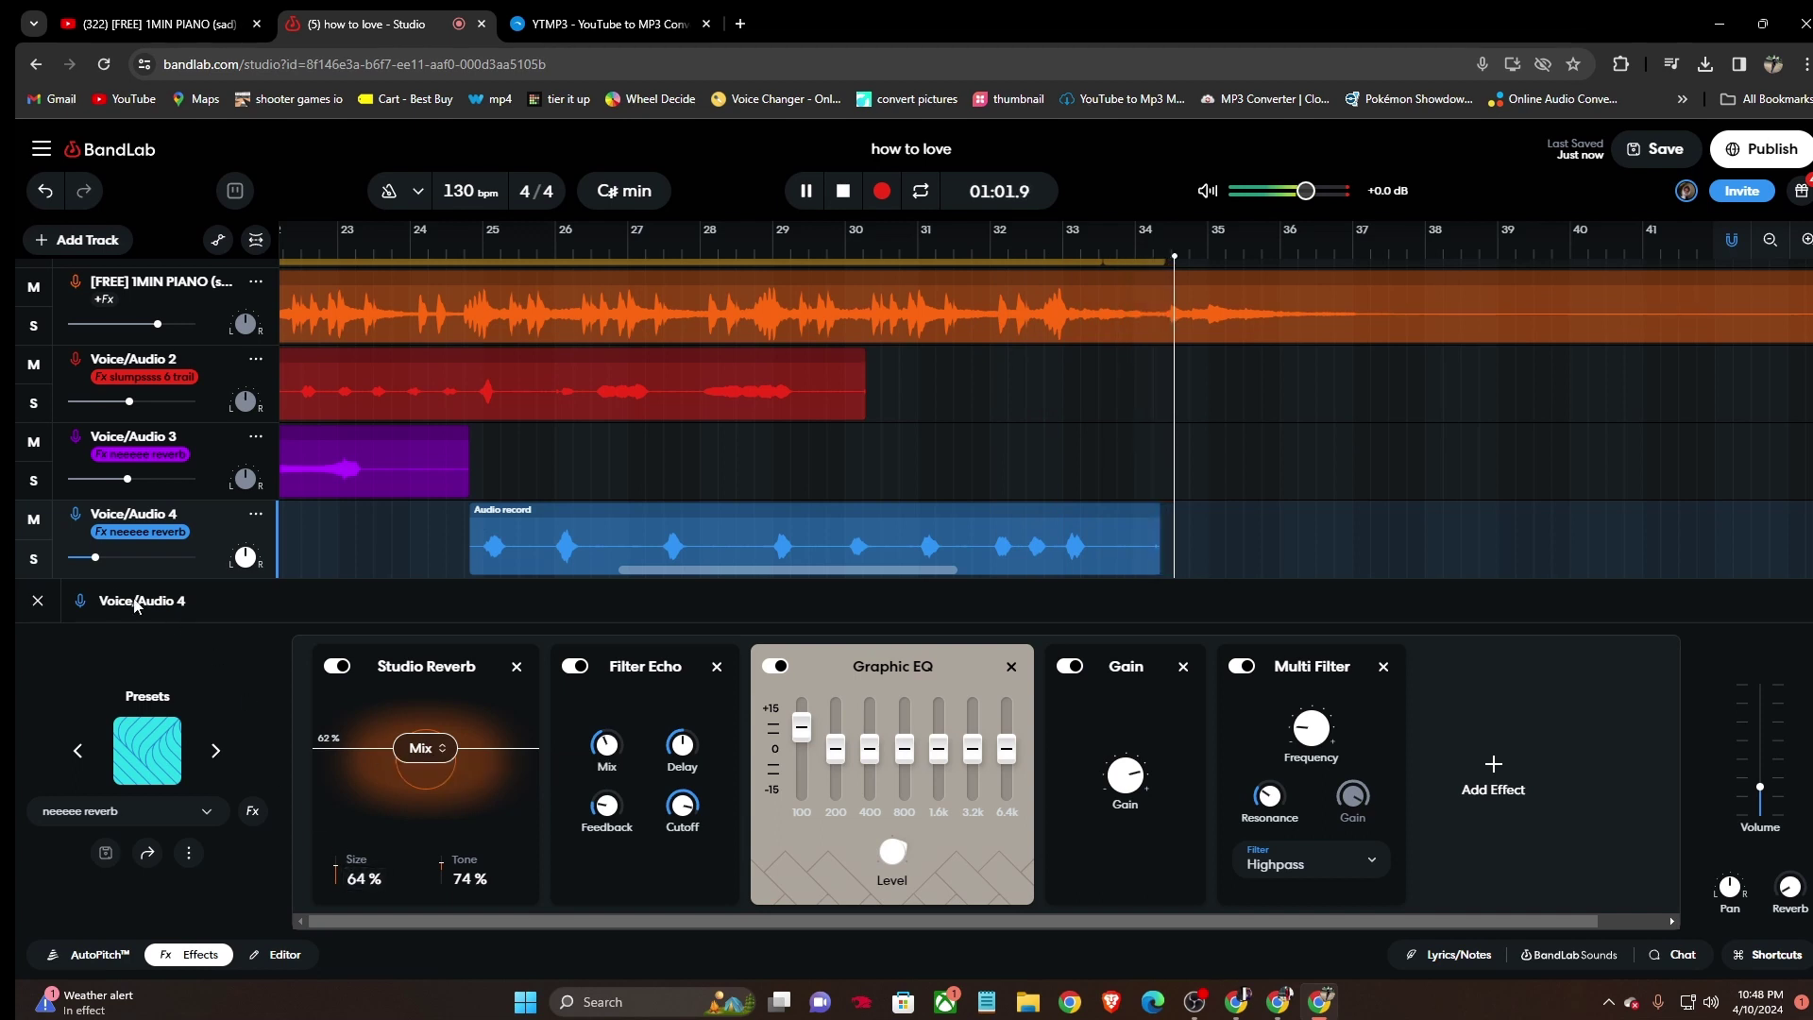
pyautogui.moveTo(97, 557)
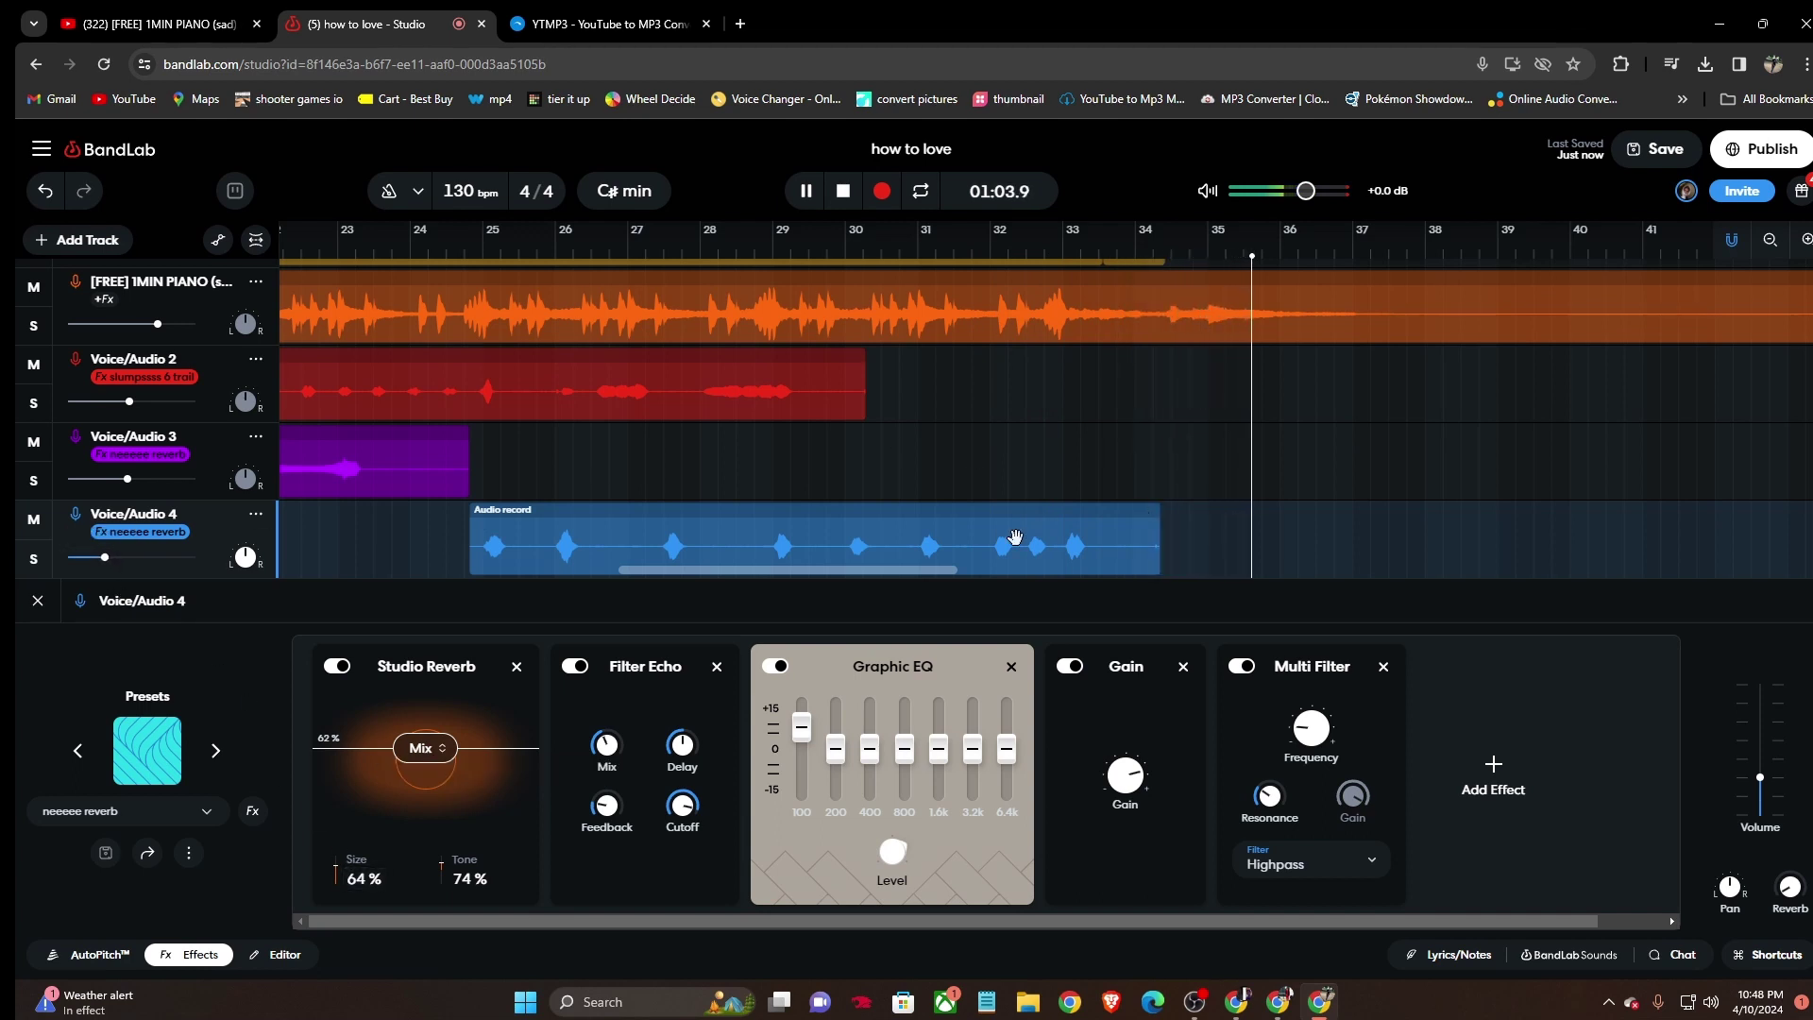
# Replay the last part of the Voice/Audio 4 region and save the project.
pyautogui.click(971, 263)
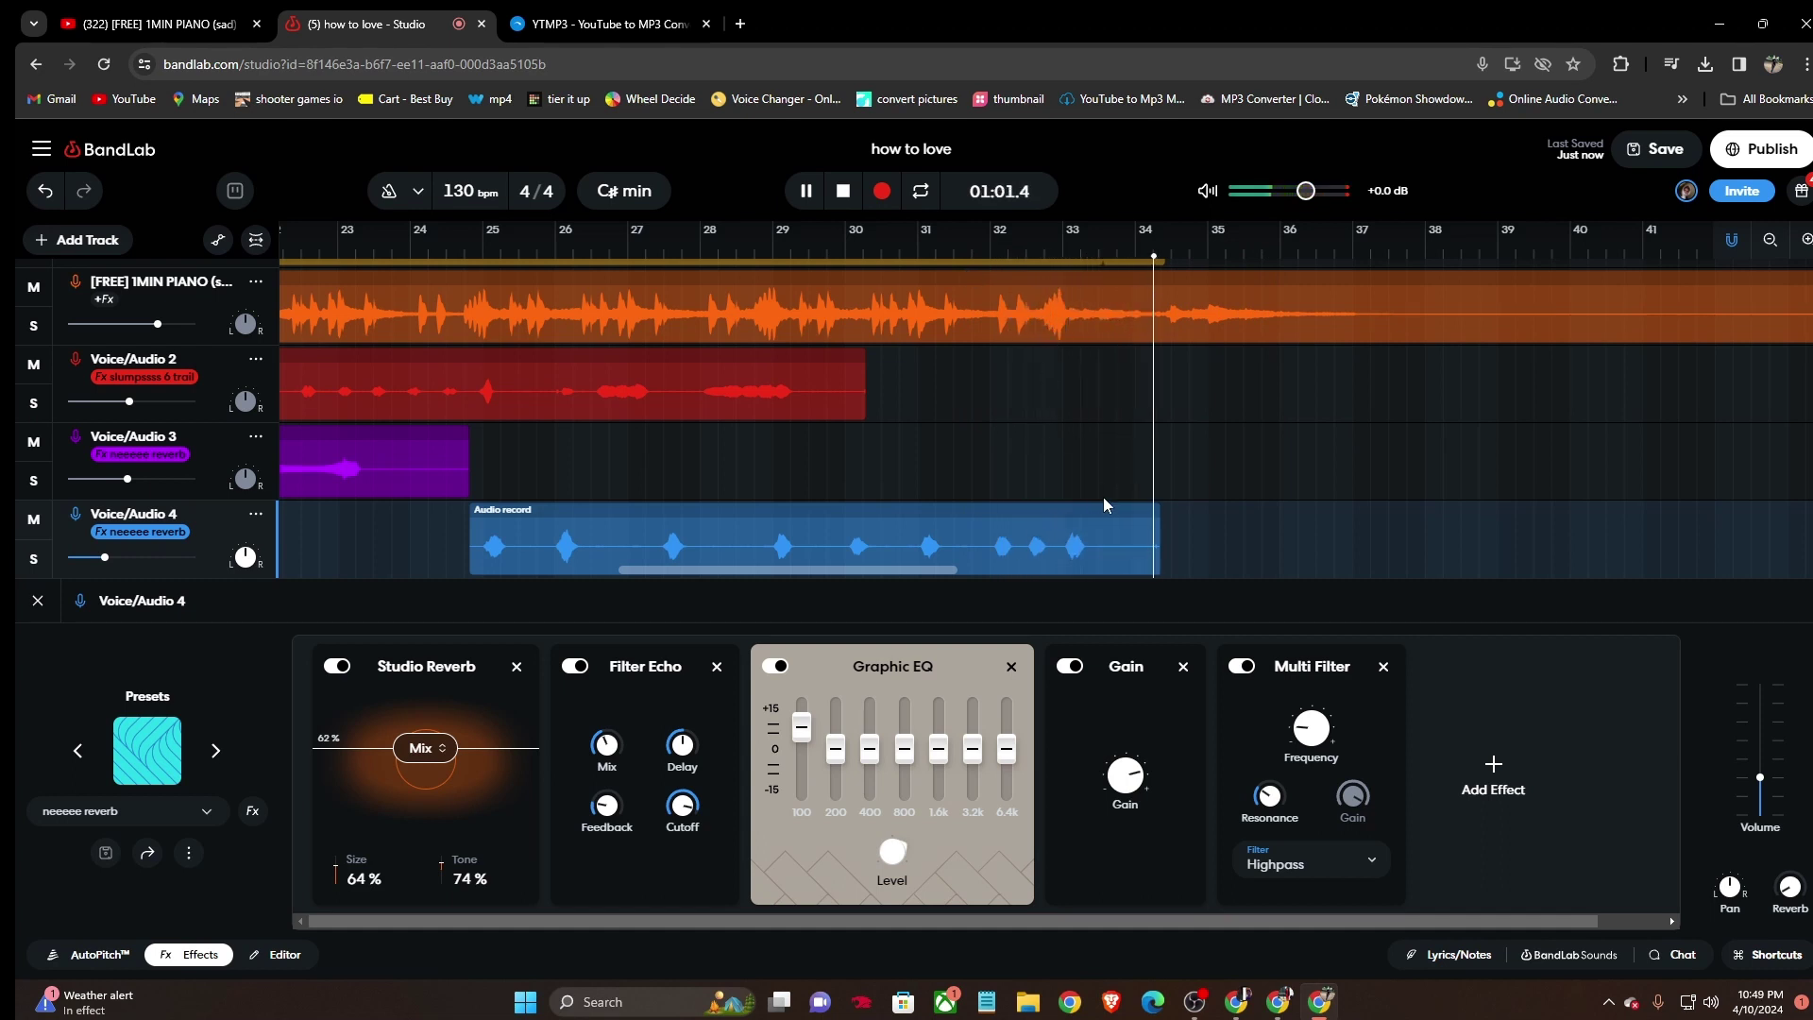
pyautogui.click(1645, 148)
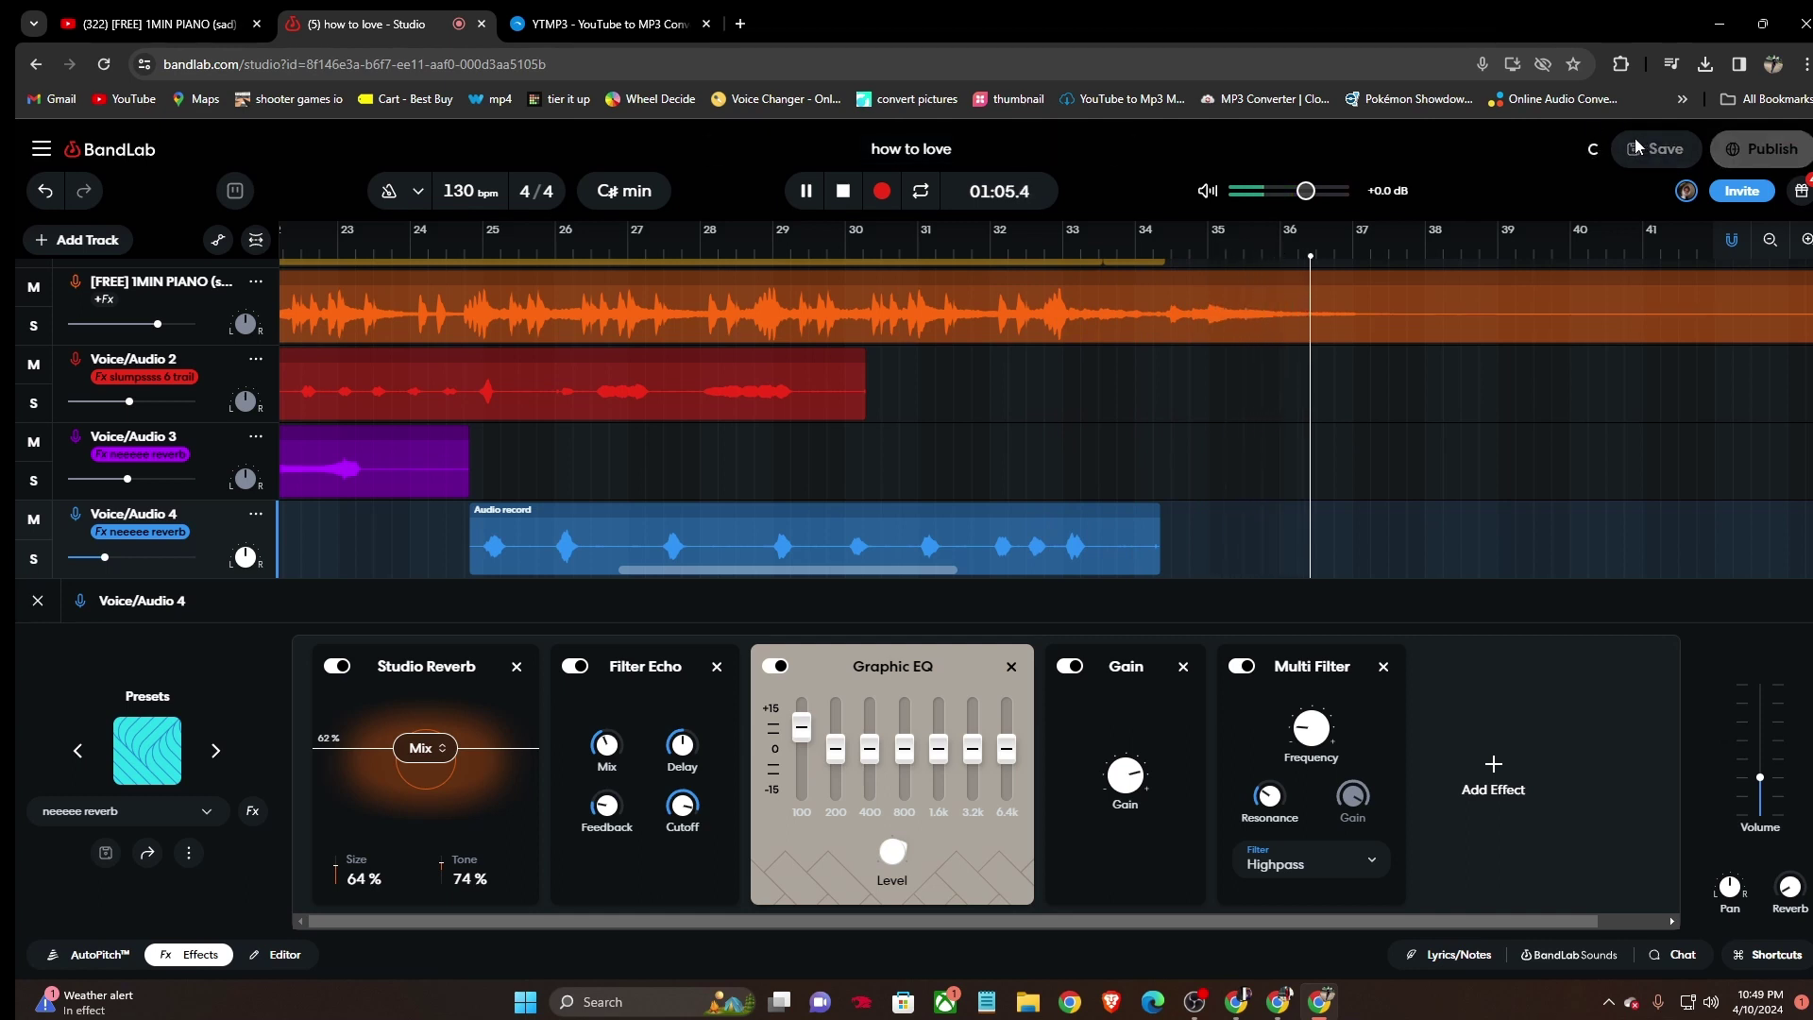